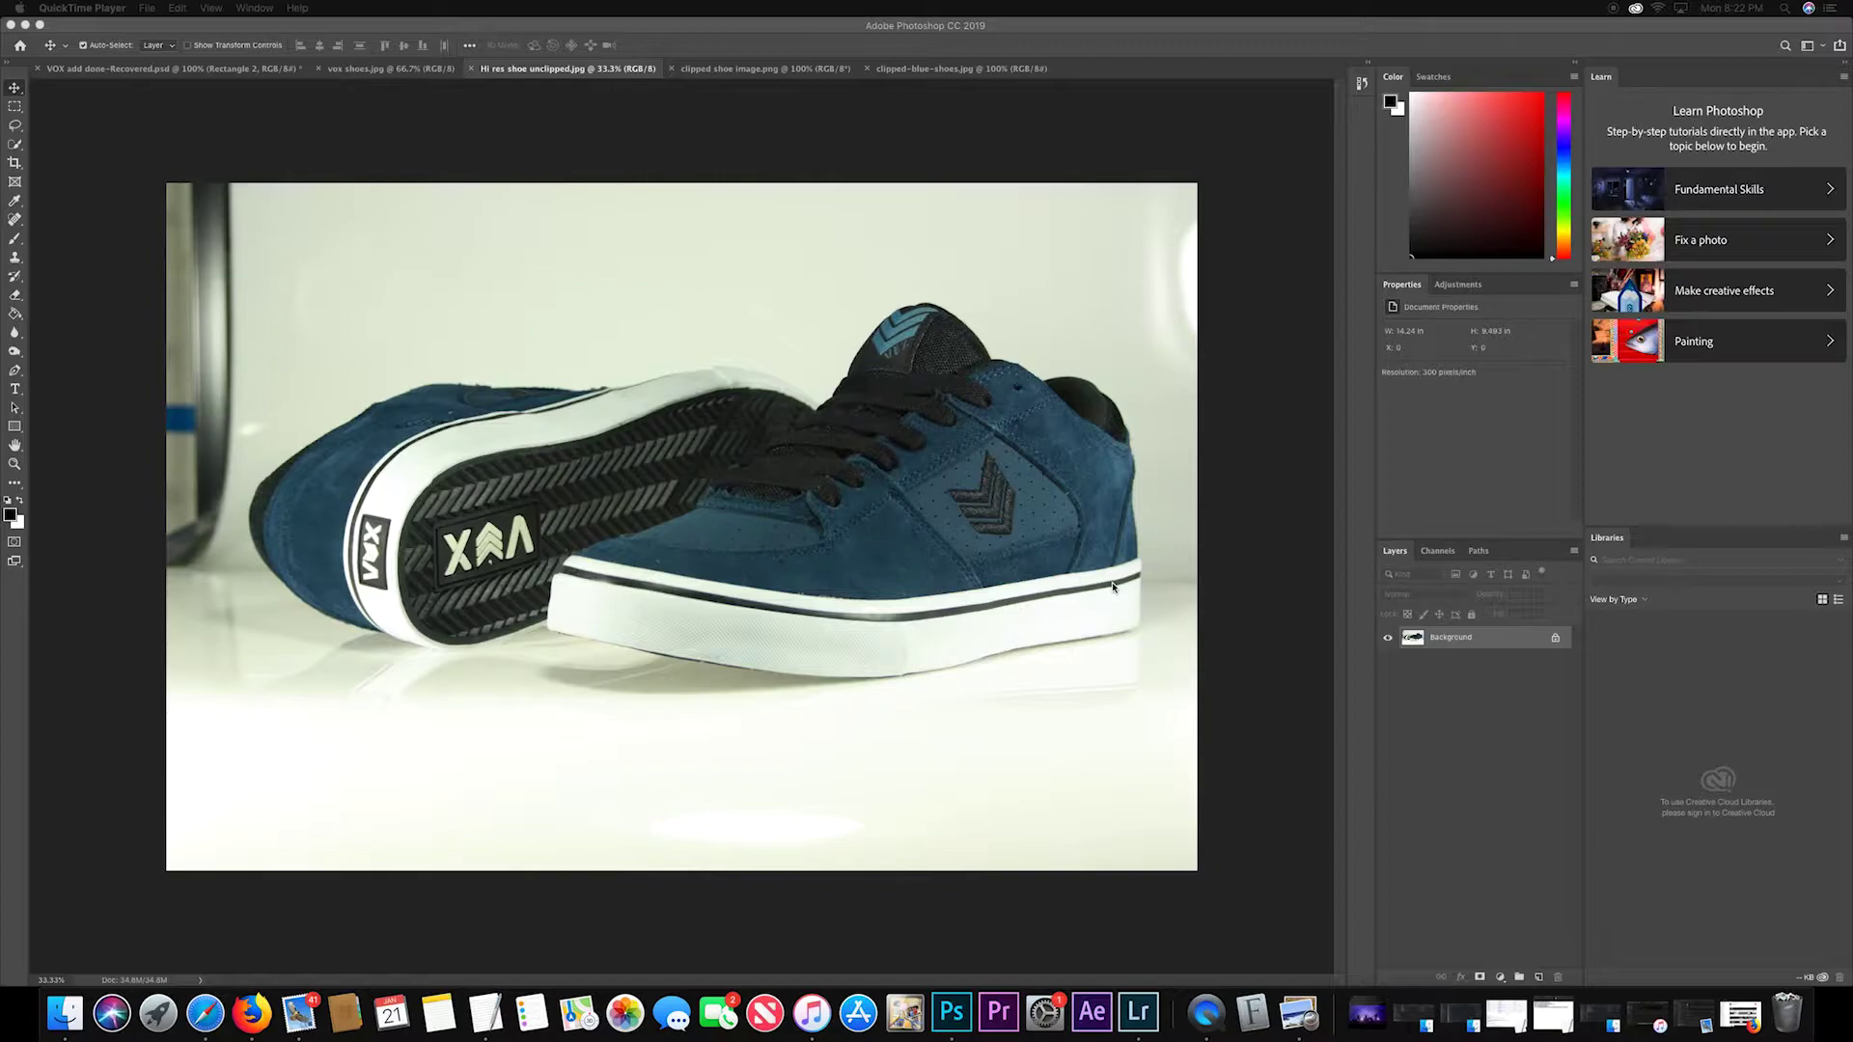
Inspect the sneaker's upper, chevron panel and VOX sole, then zoom out to the whole image.
click(664, 502)
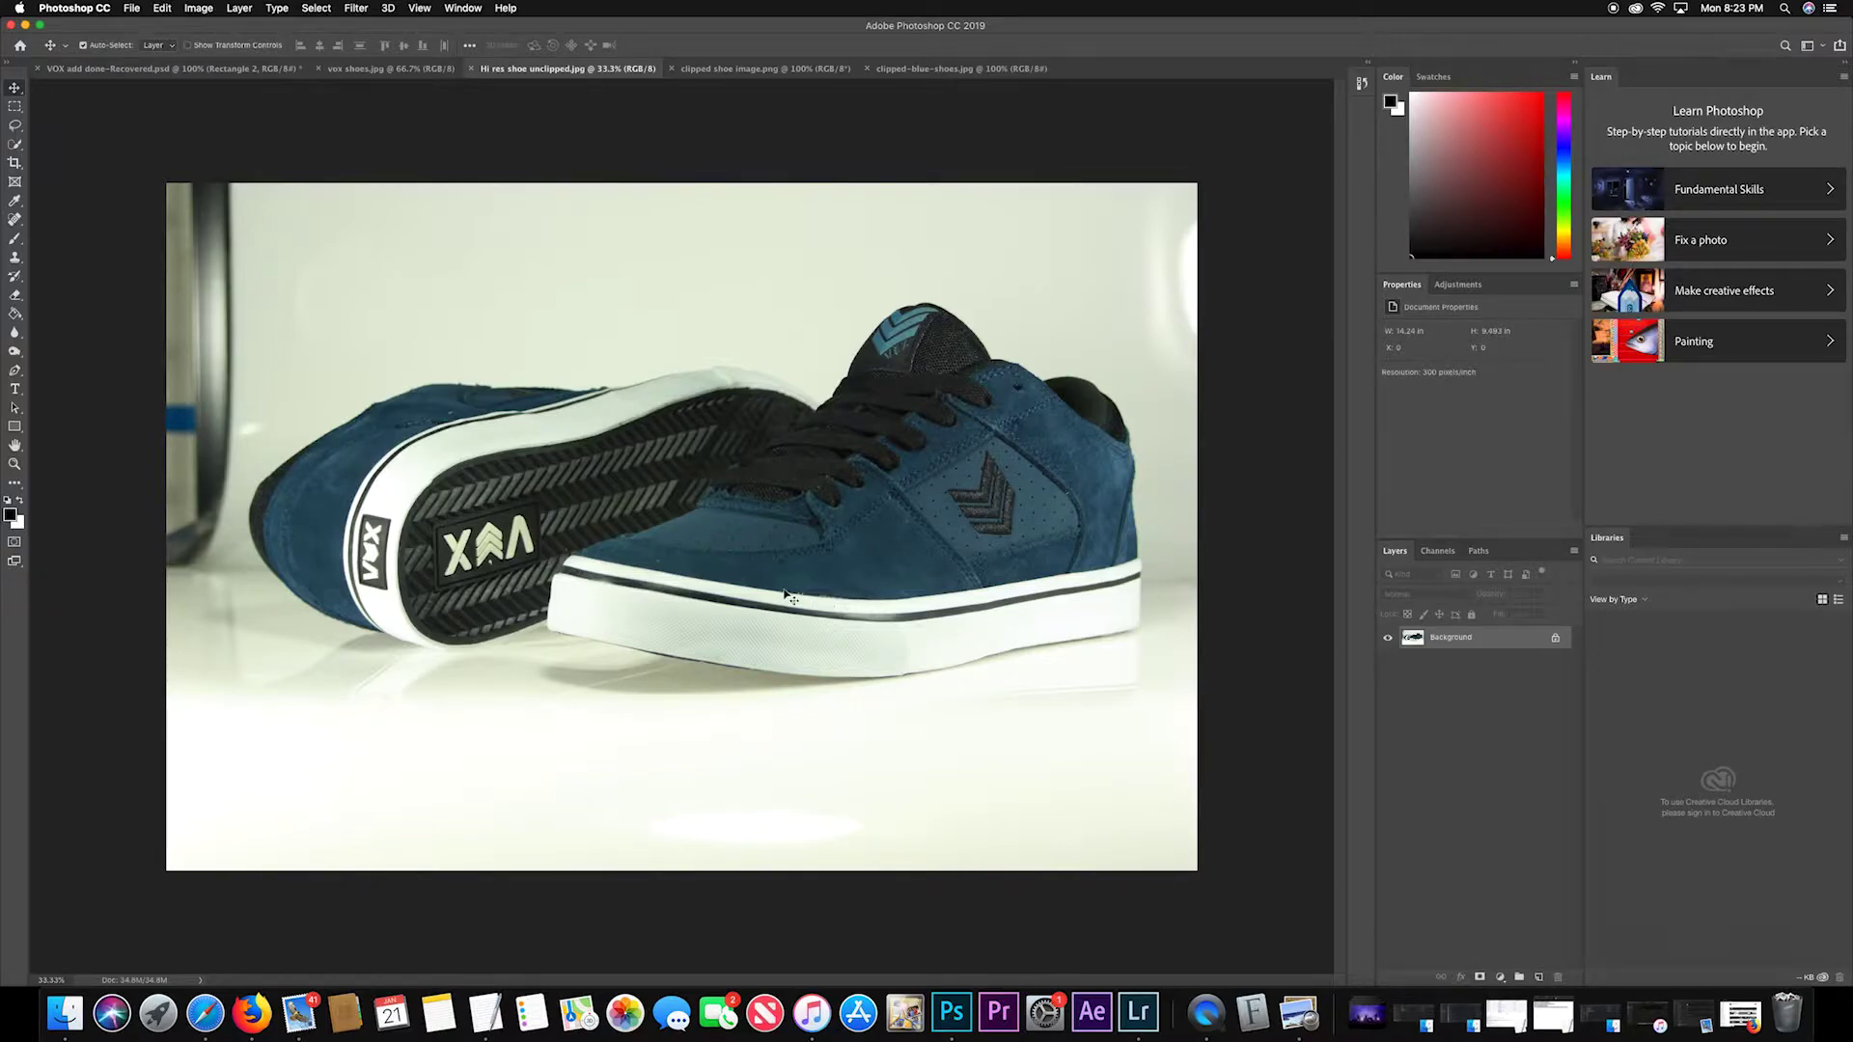
scroll(849, 593, up, 10)
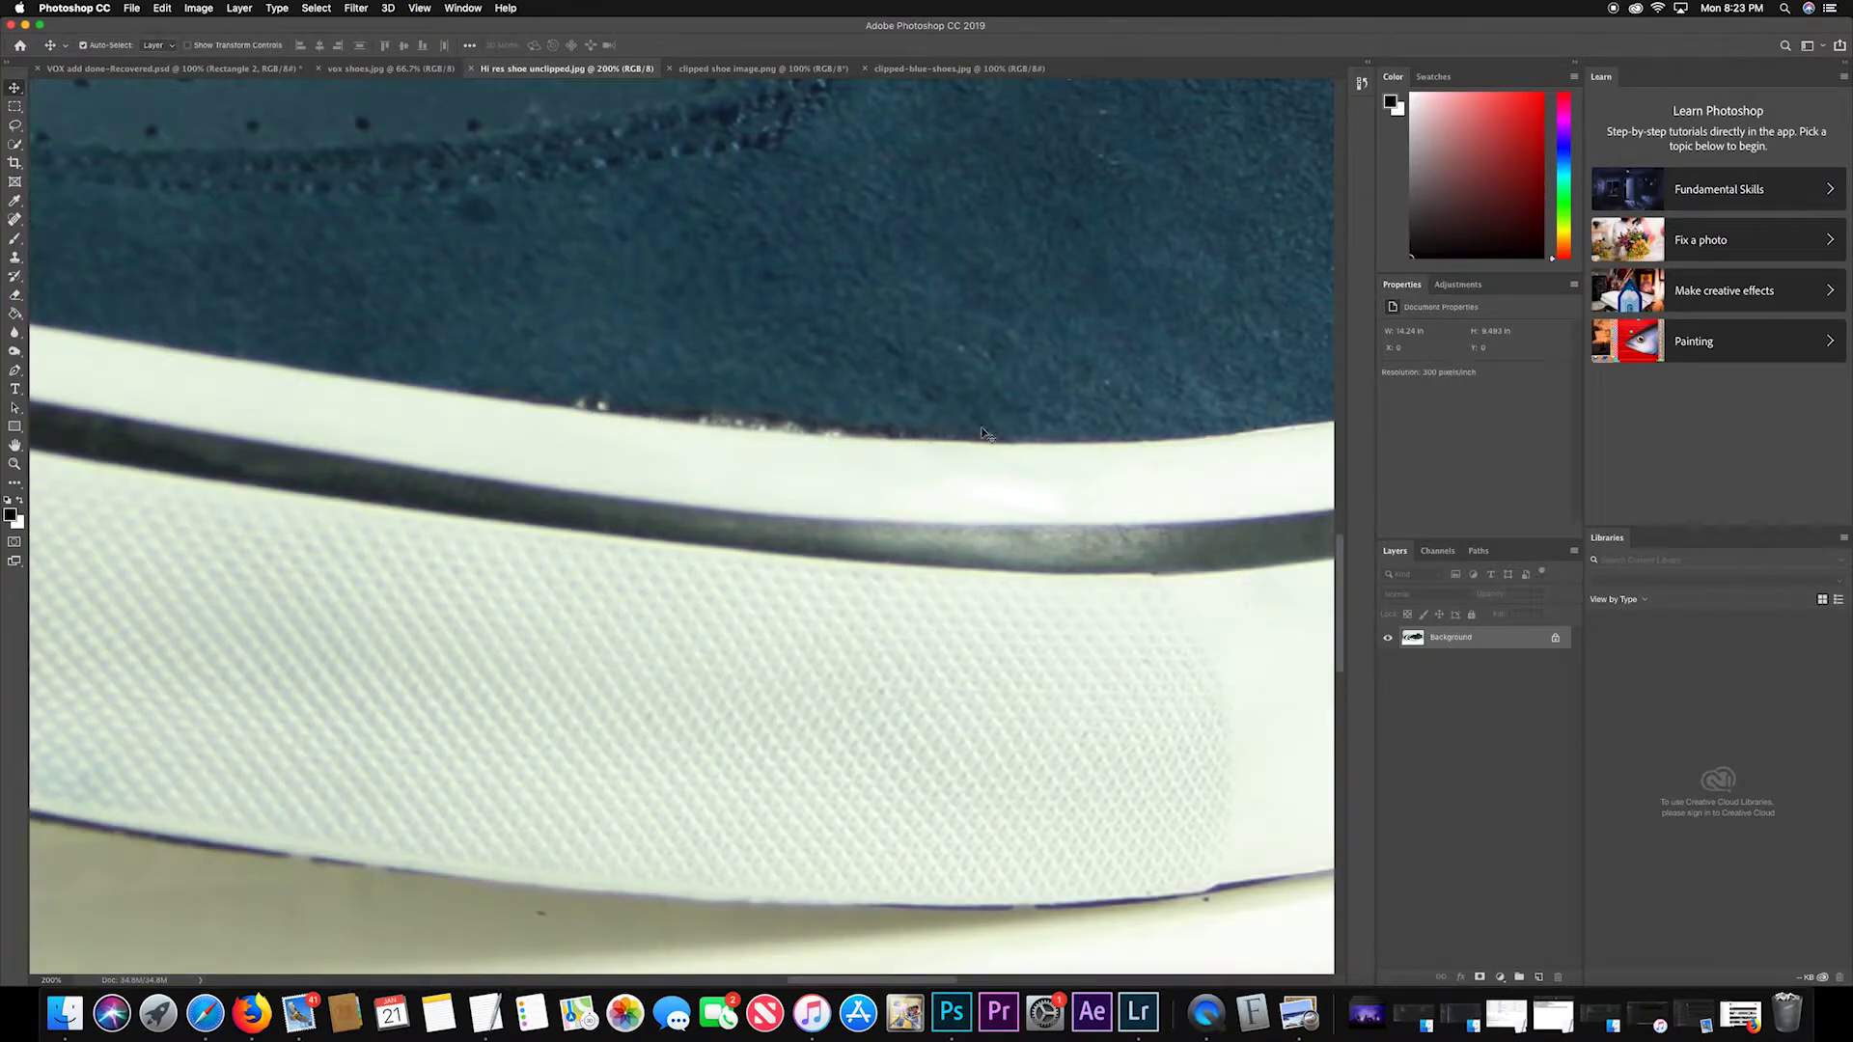
scroll(1004, 425, down, 1)
scroll(1011, 425, down, 2)
scroll(1194, 384, up, 10)
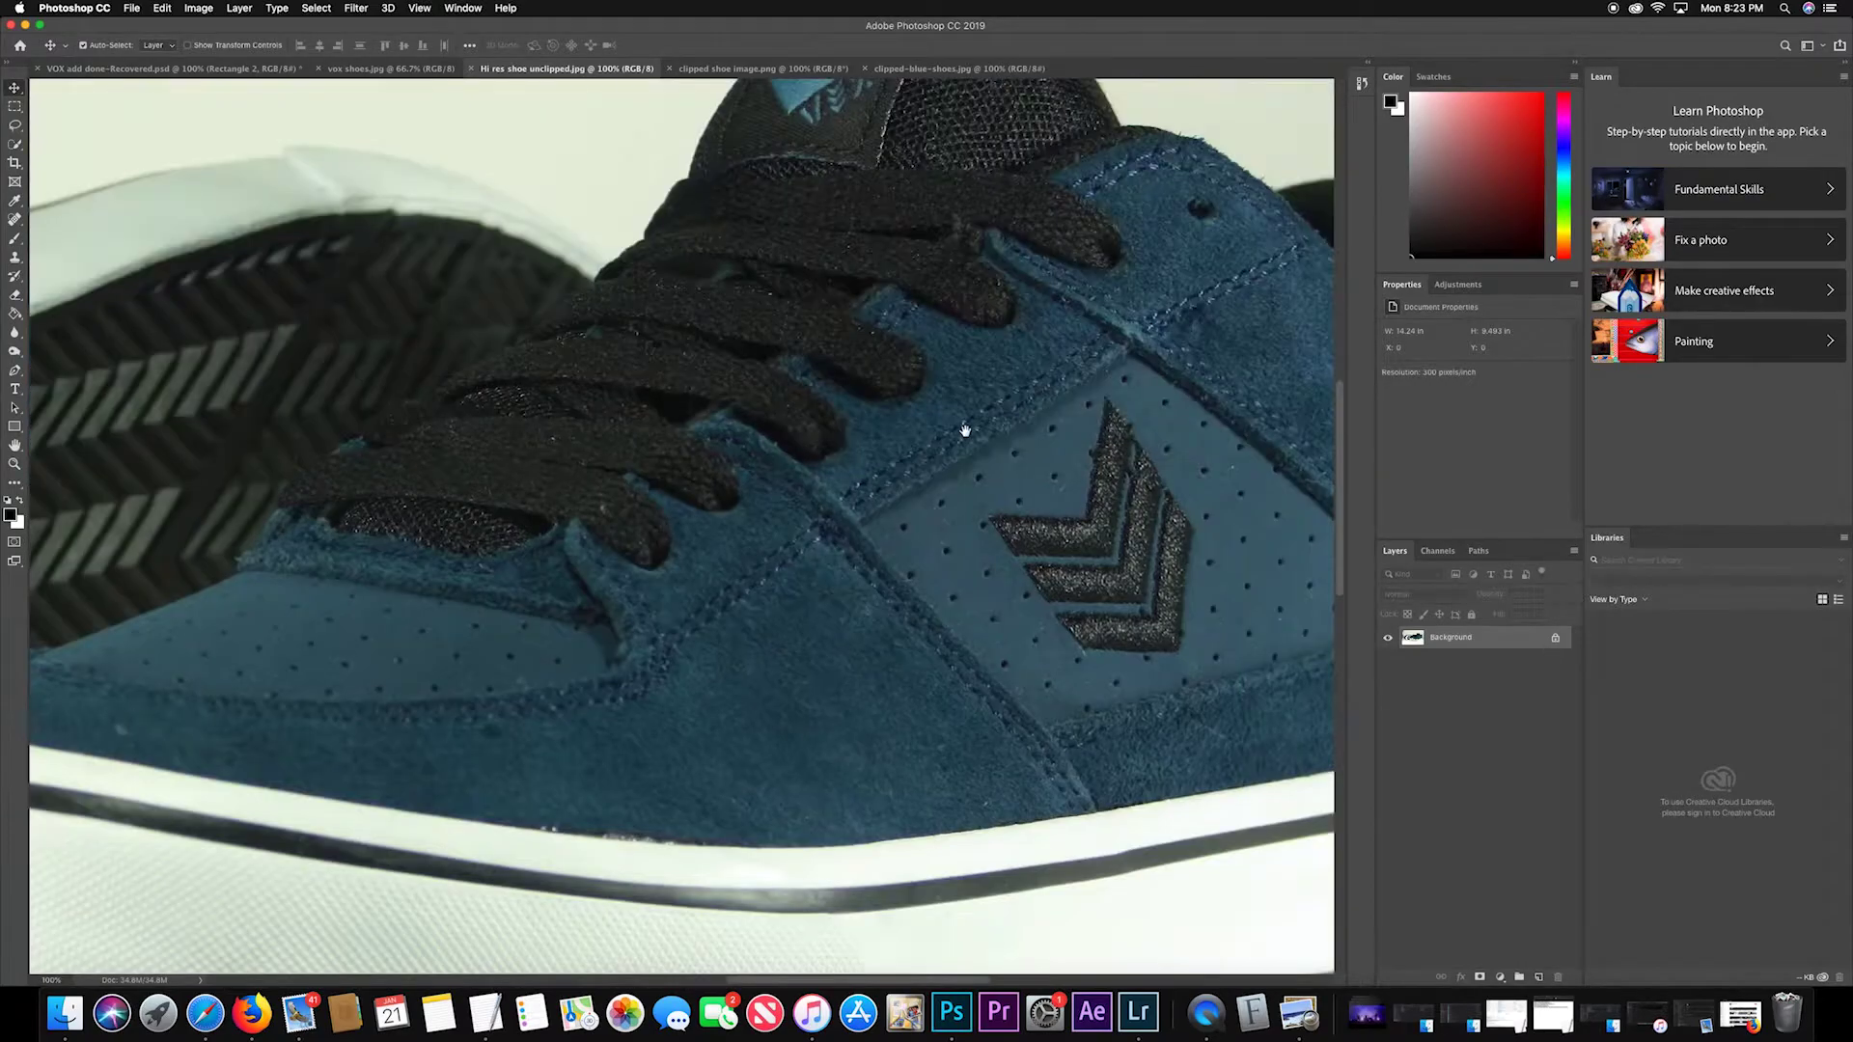
drag(764, 582, 767, 470)
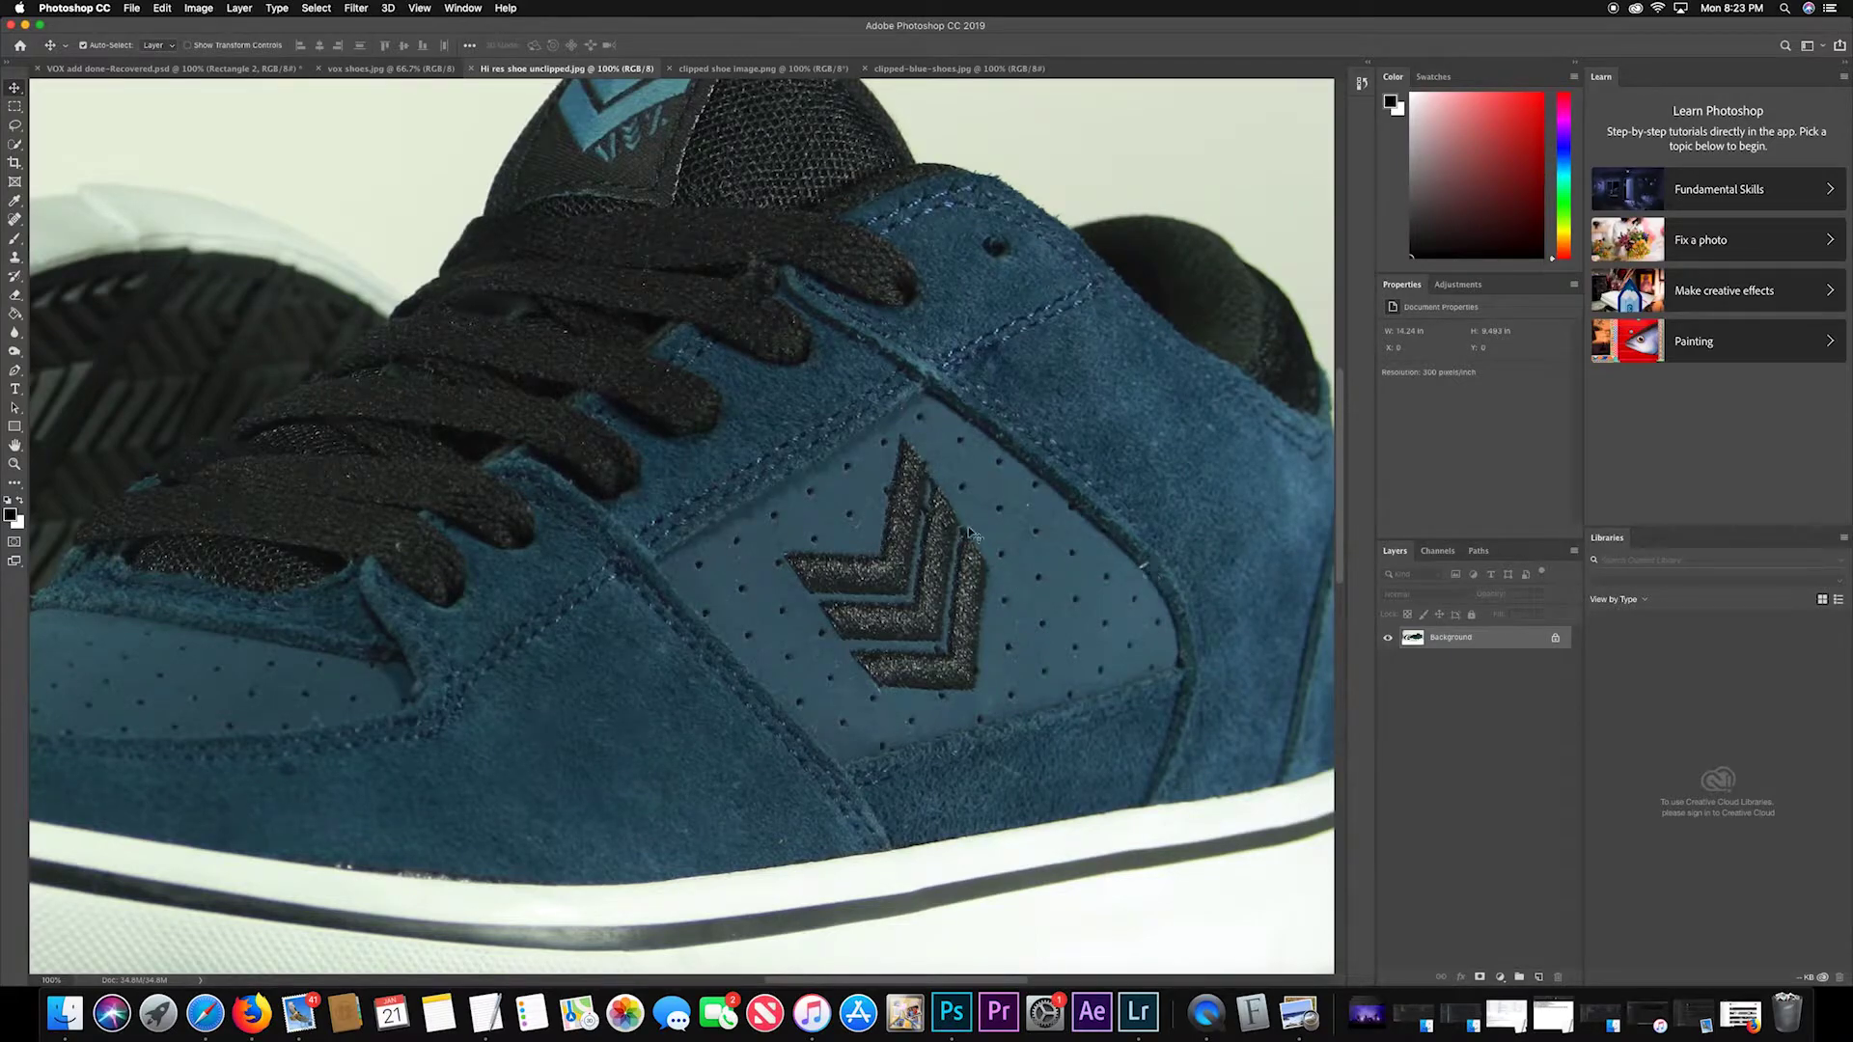
drag(823, 497, 1017, 473)
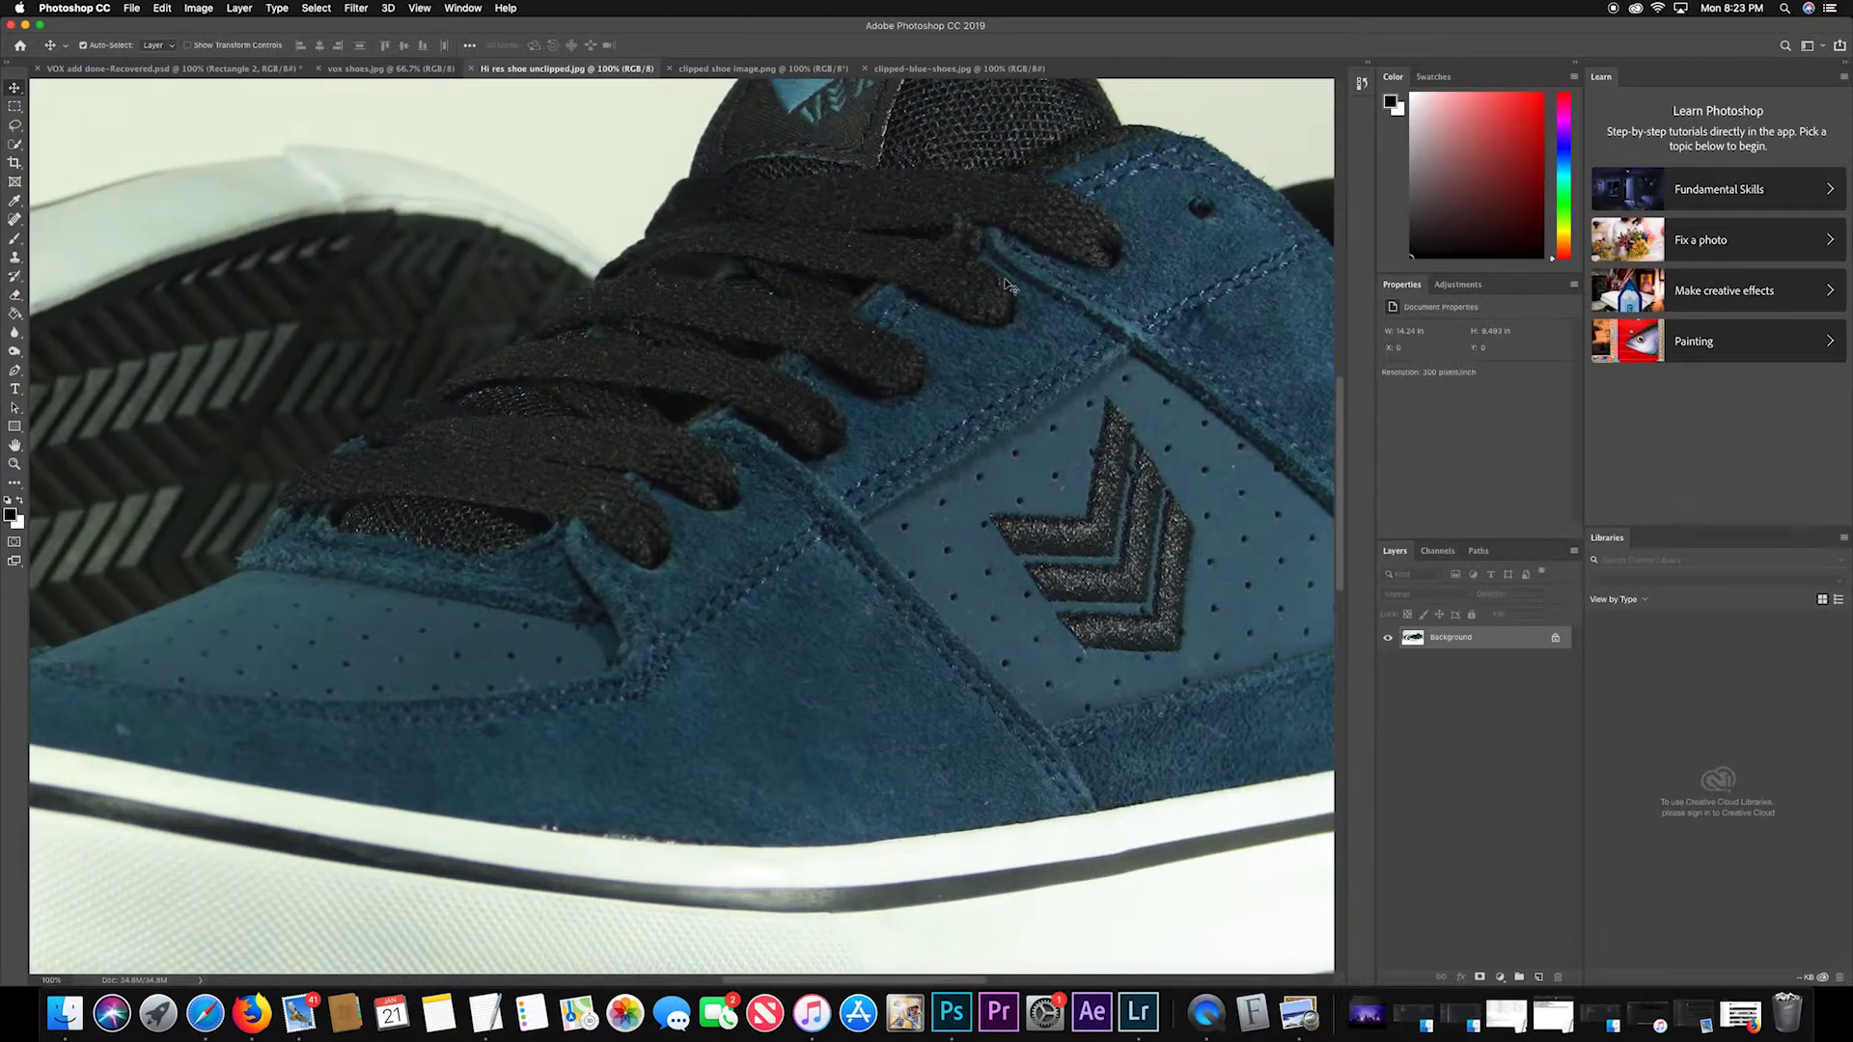
drag(1006, 286, 1233, 567)
drag(557, 508, 738, 678)
key(super+minus)
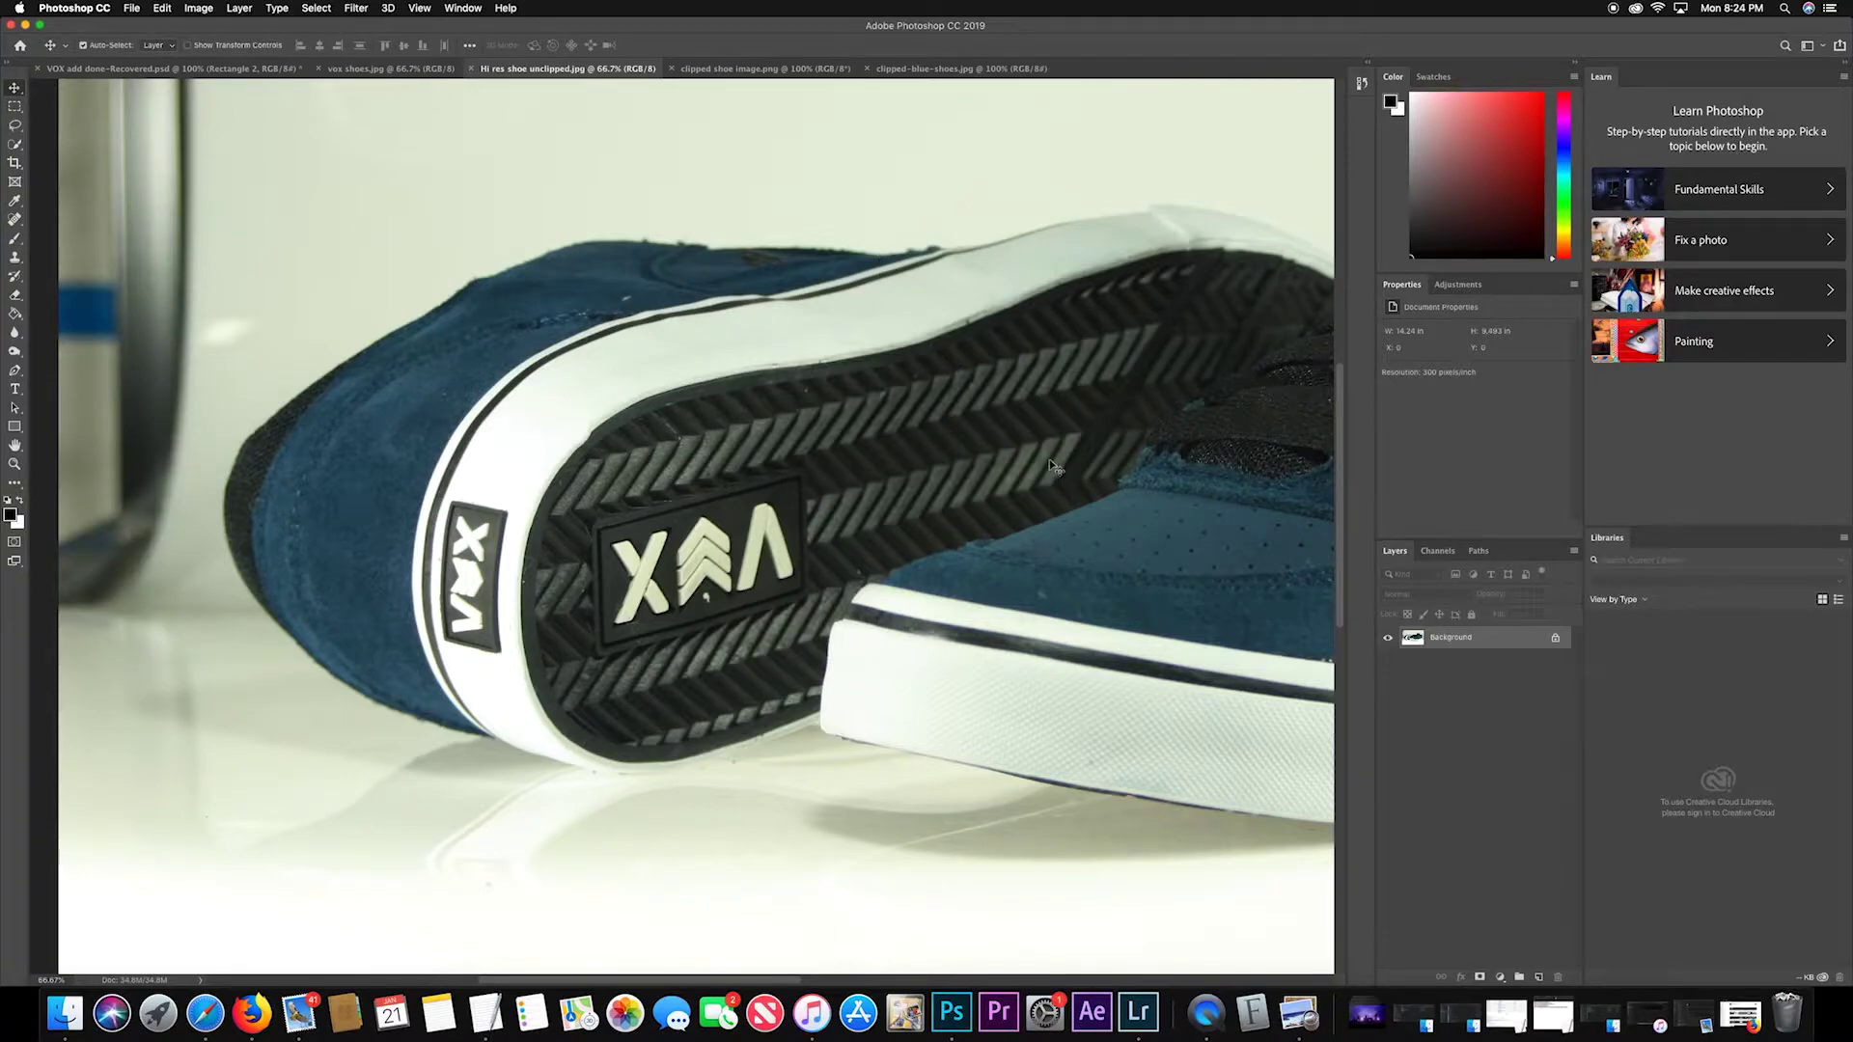
scroll(1042, 382, up, 3)
key(super+minus)
key(super+minus)
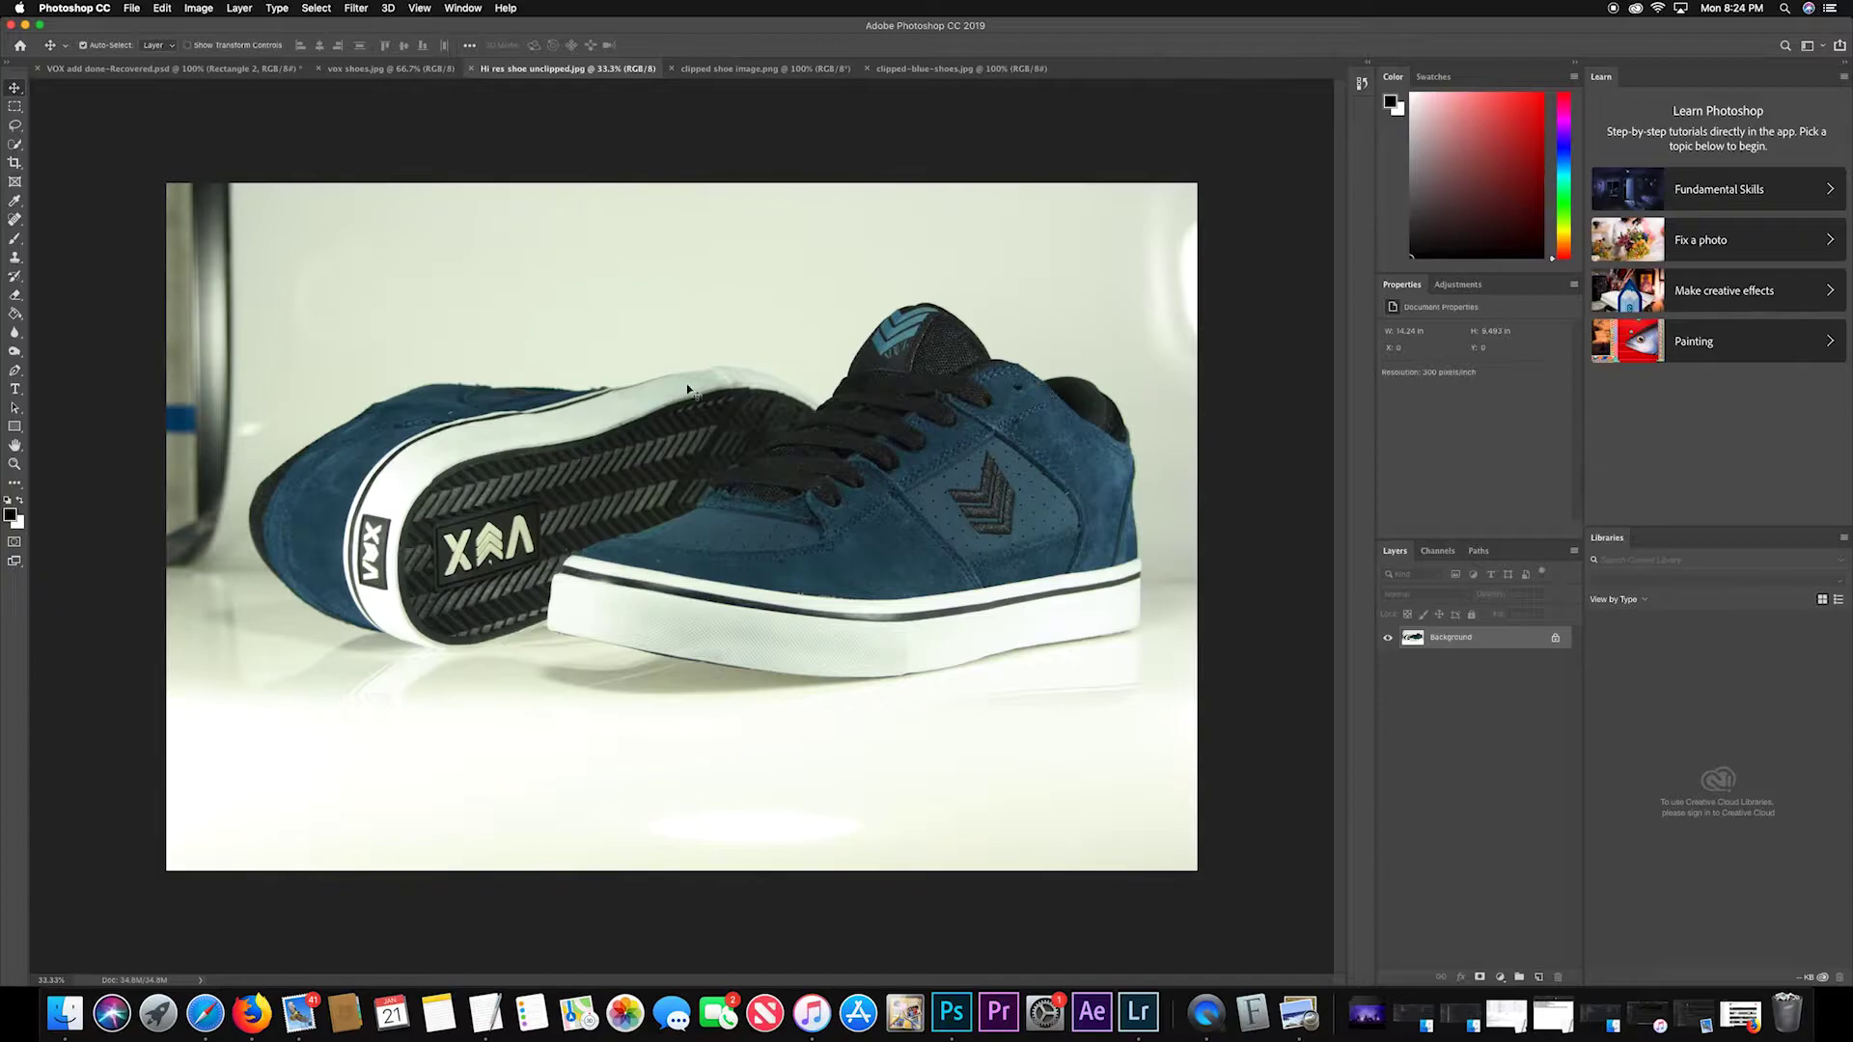
Duplicate the Background layer as 'Background copy' and switch to the Pen Tool.
right_click(1491, 638)
click(1527, 665)
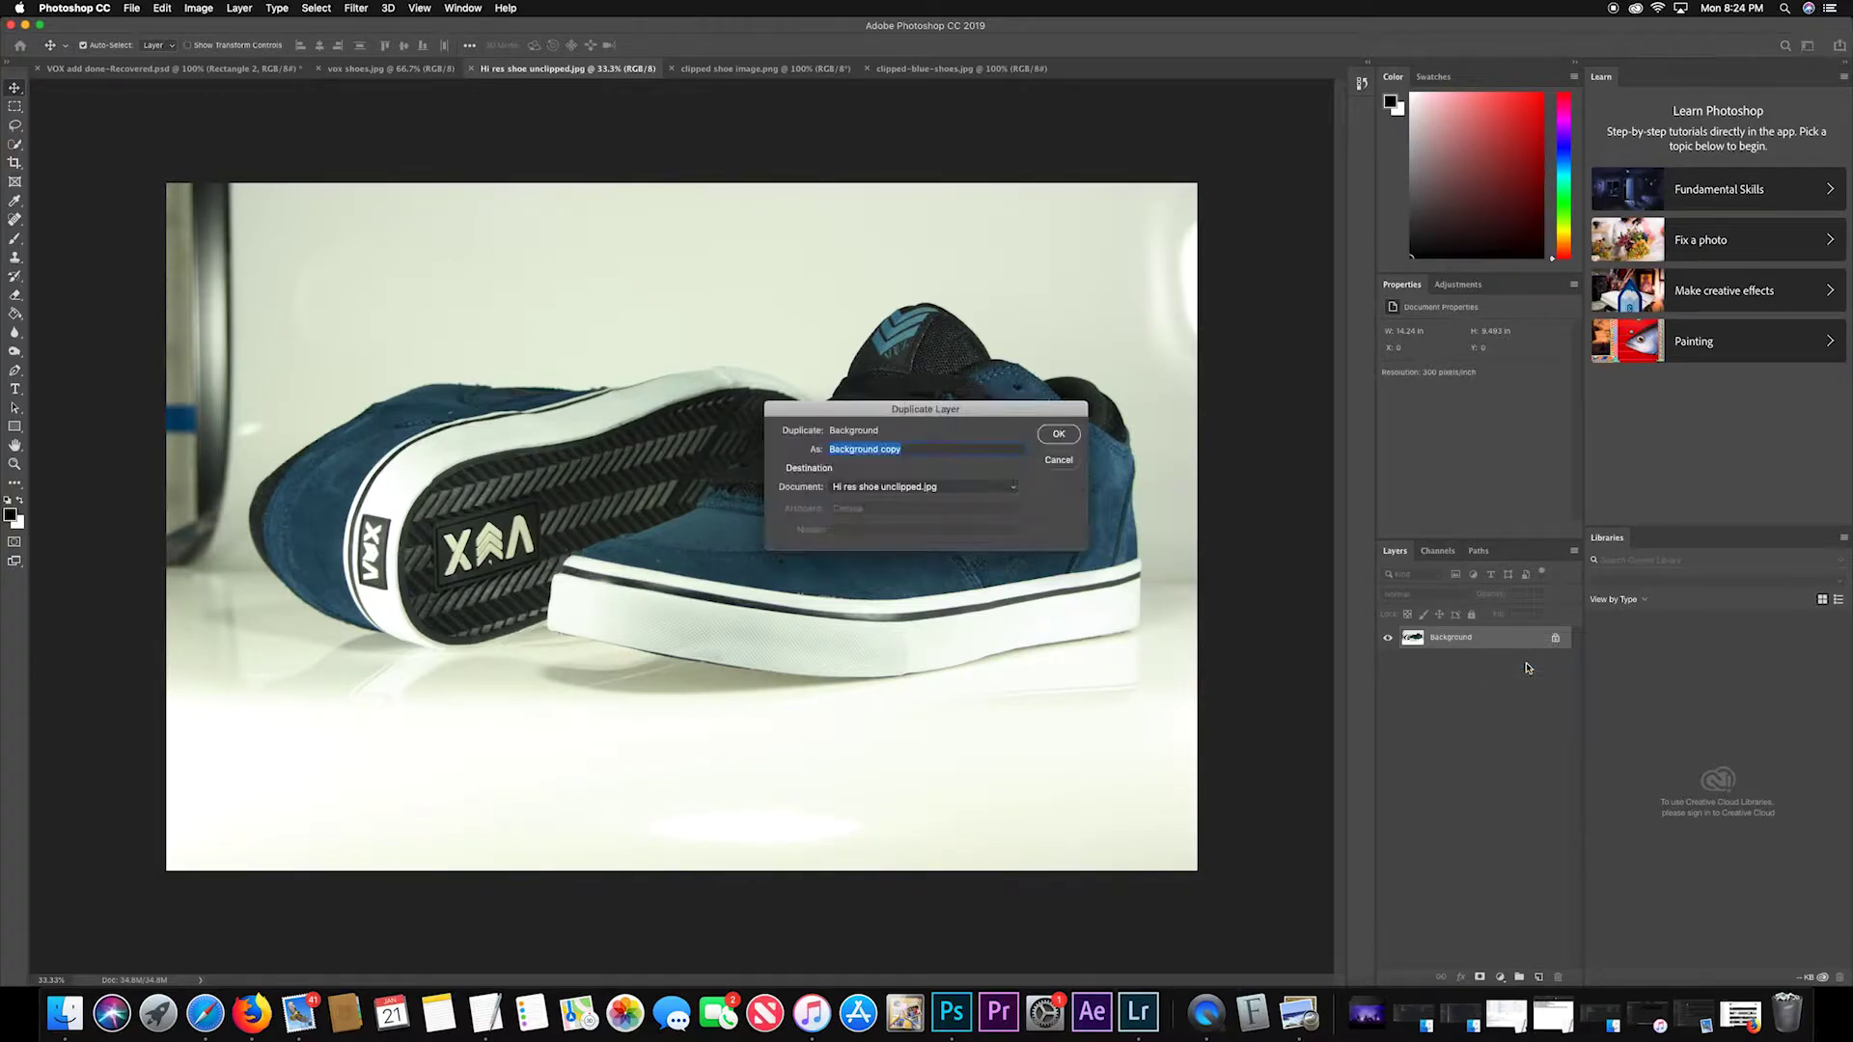
key(Return)
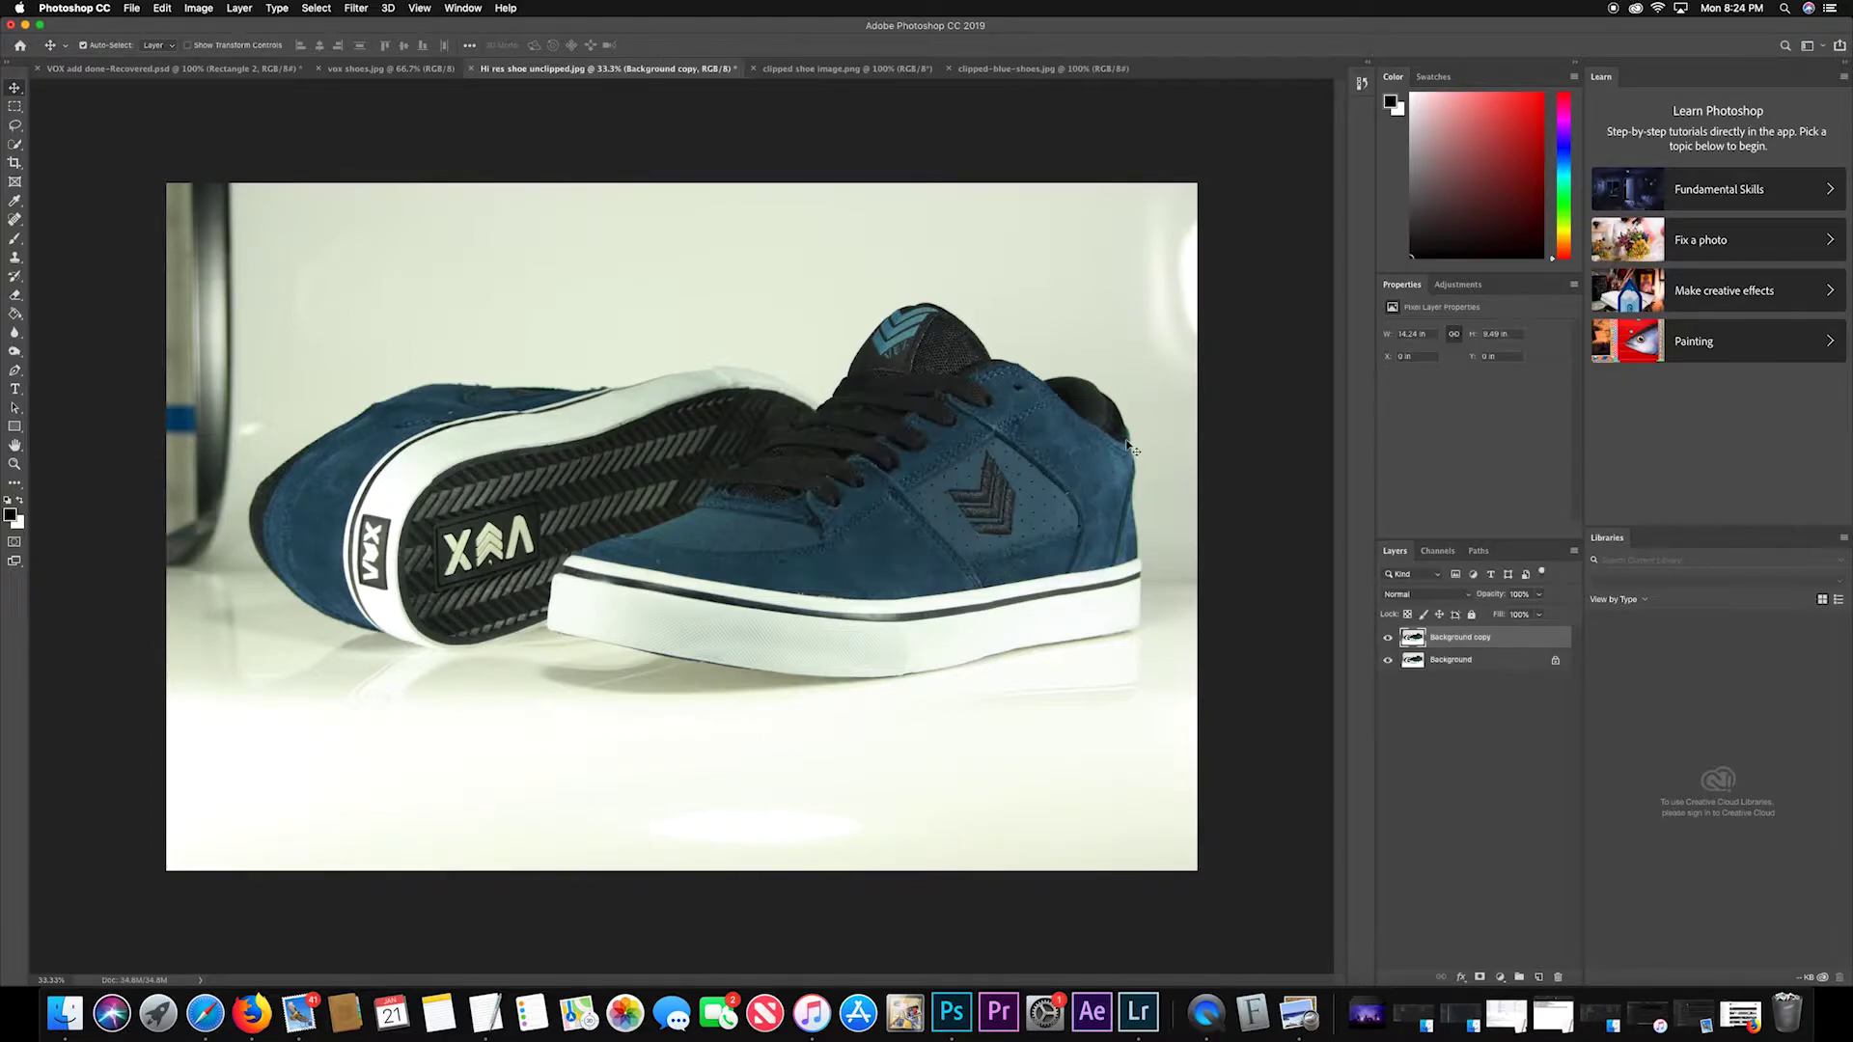
right_click(1502, 637)
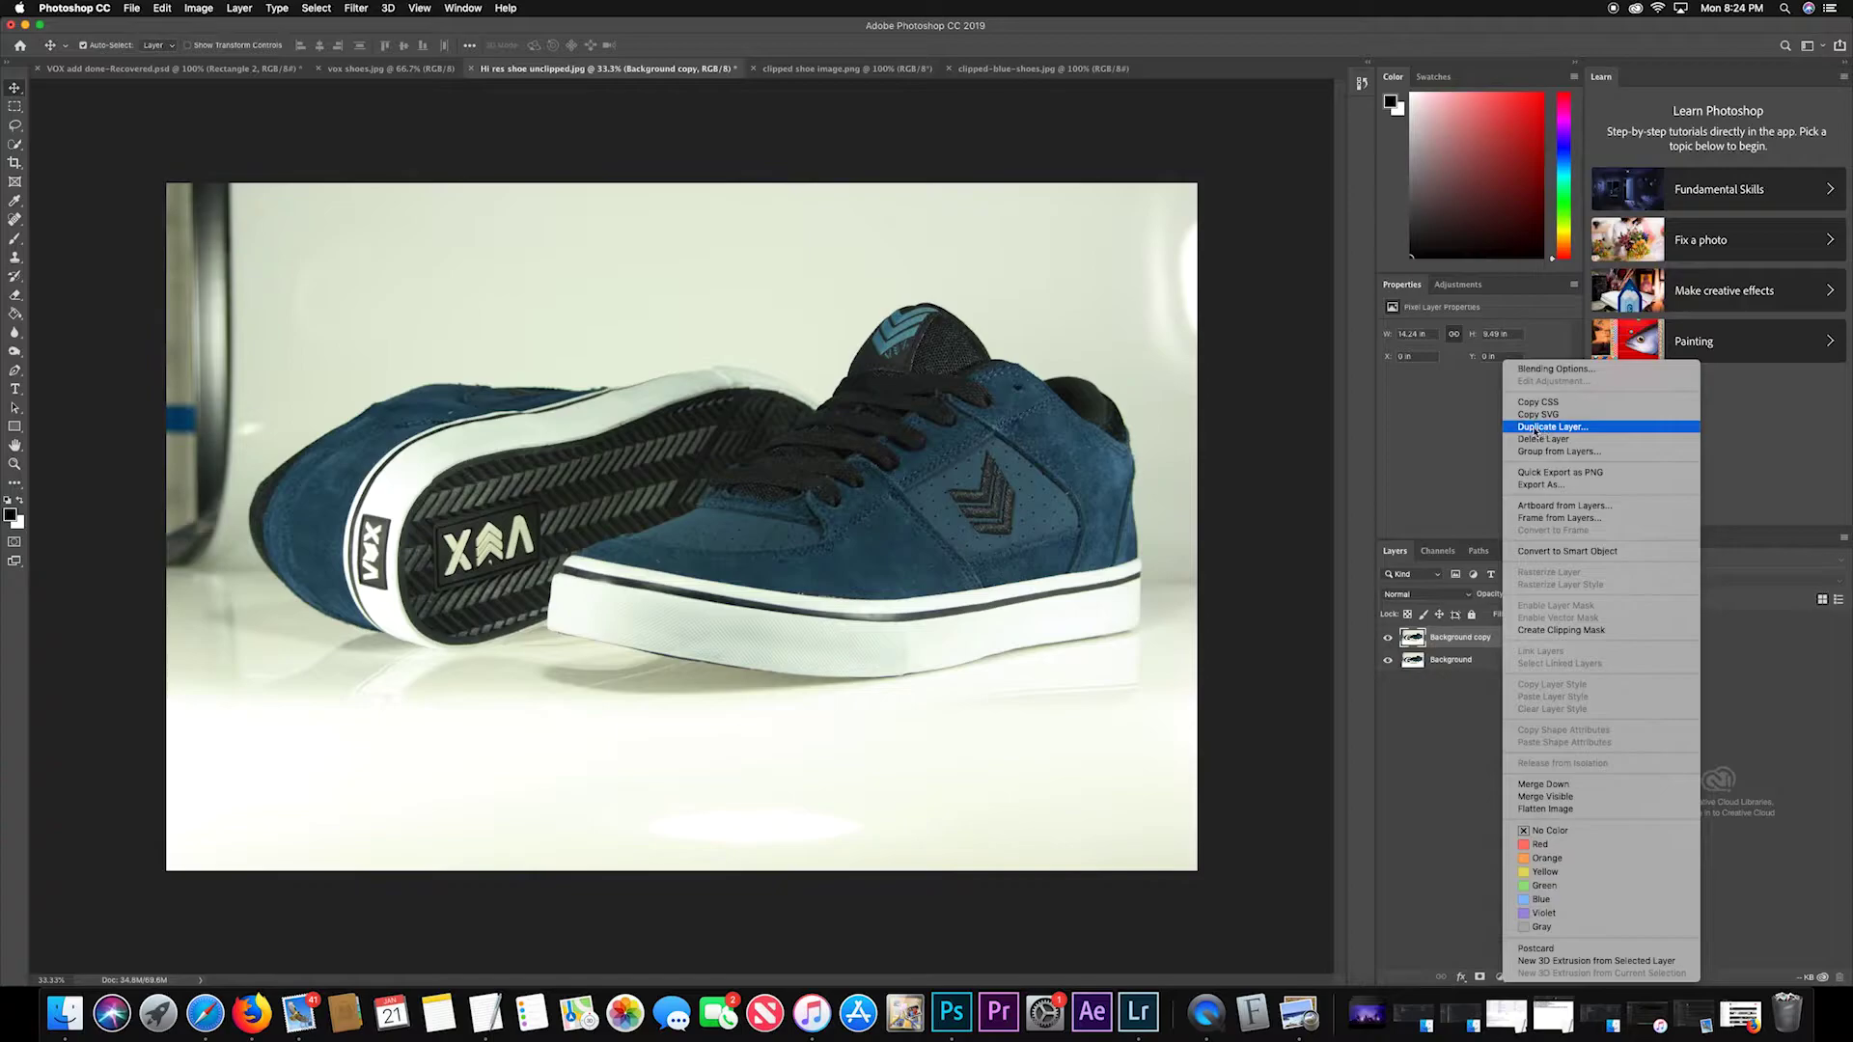
click(1436, 815)
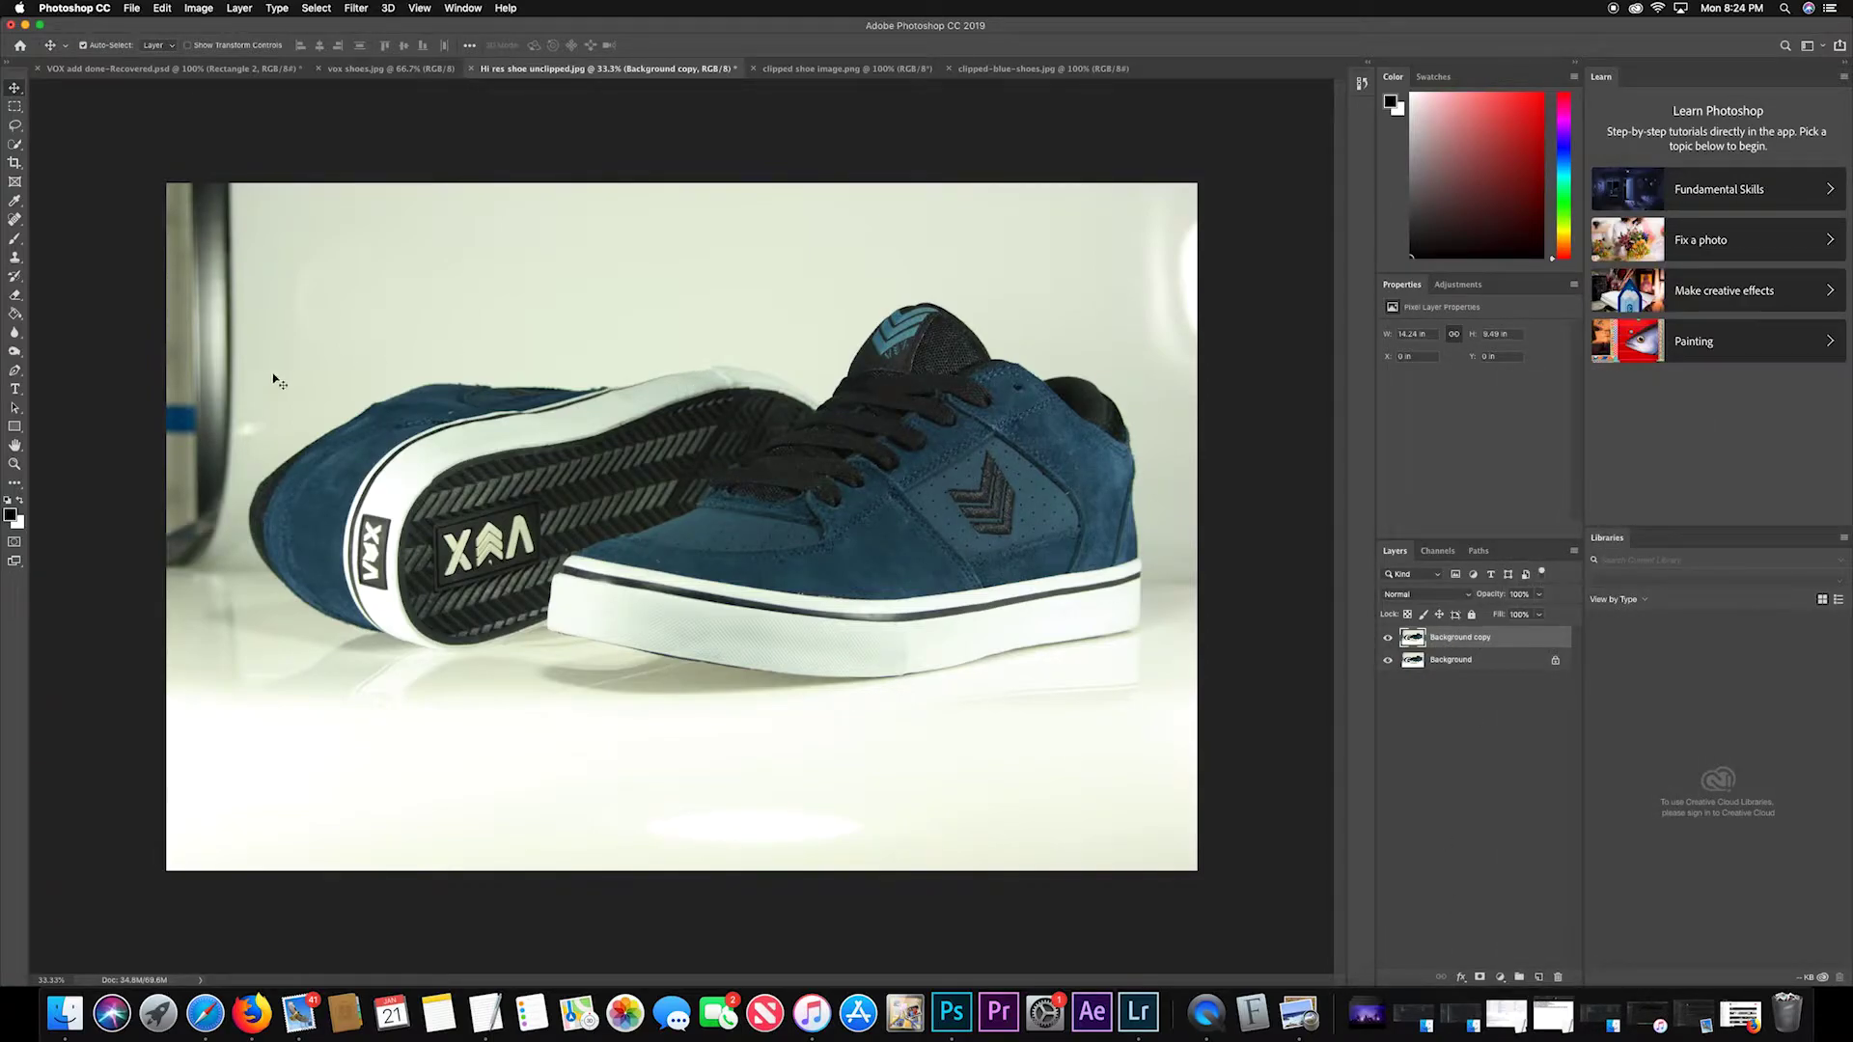
click(15, 370)
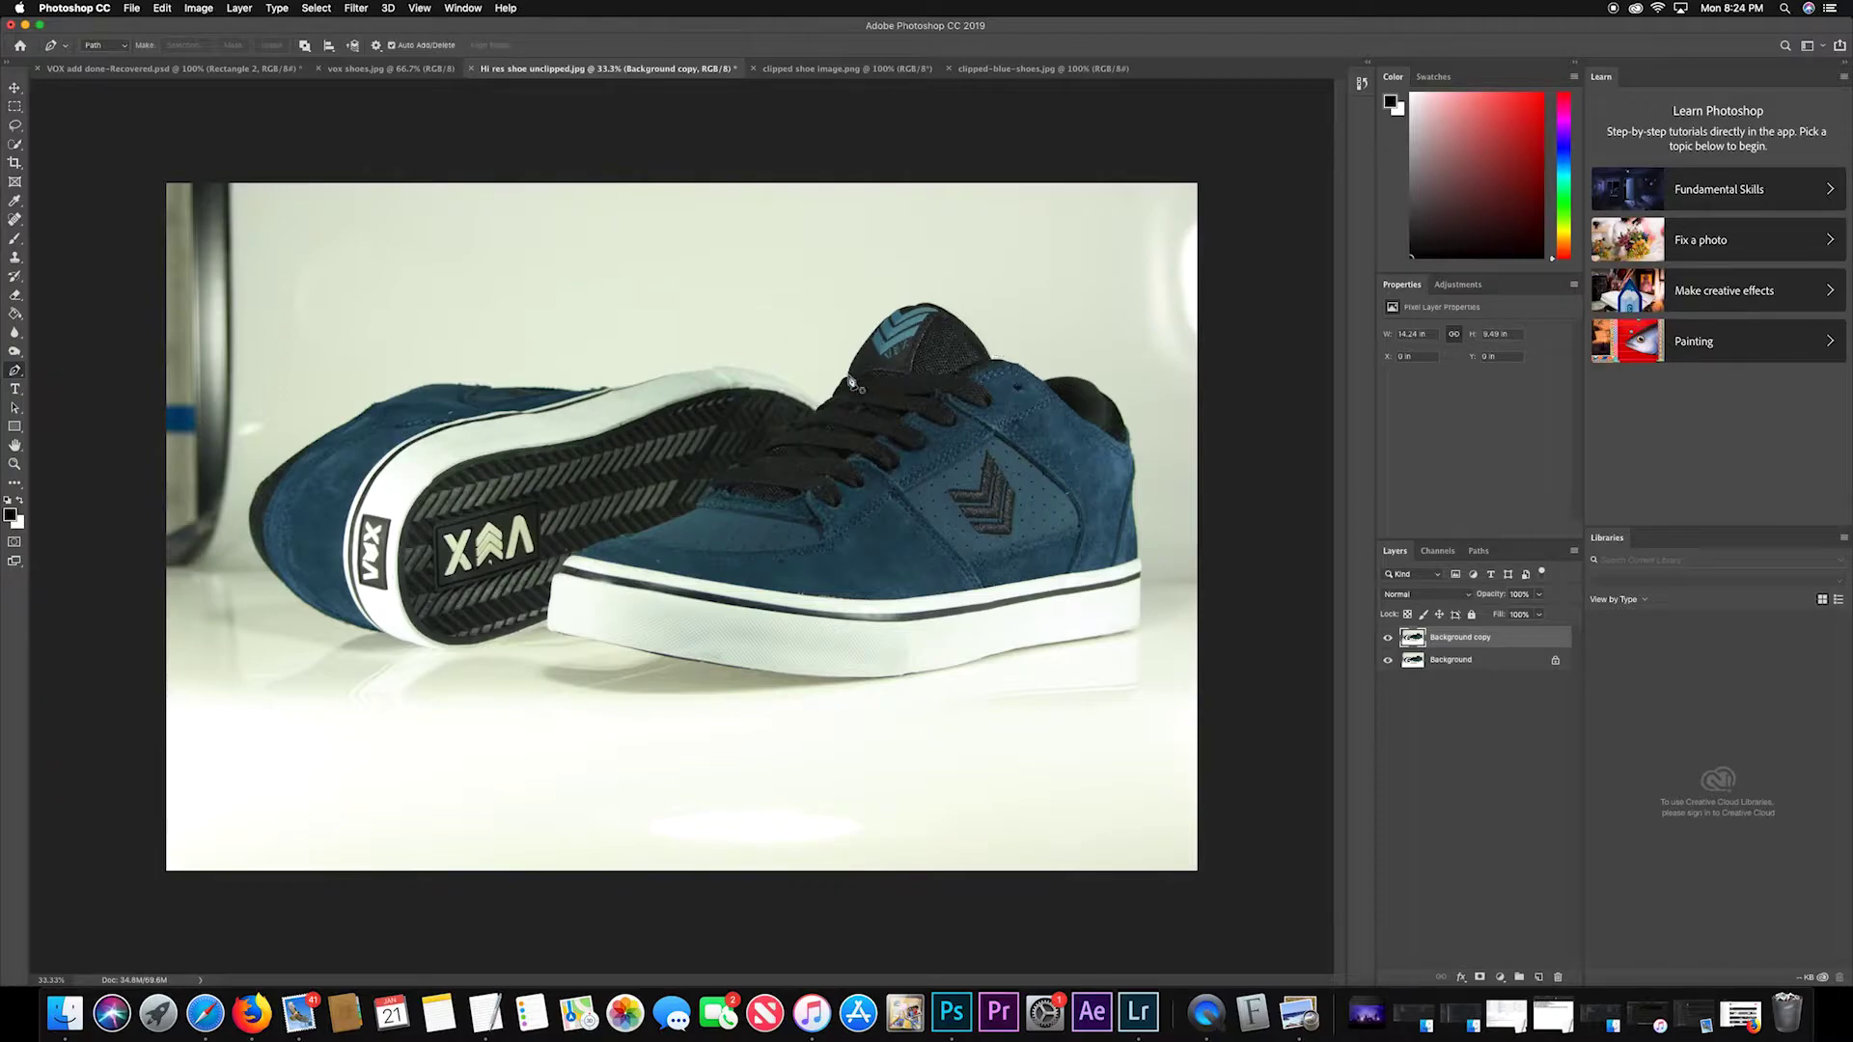
Zoom to 200% on the heel and place the first Pen anchor on the sole's bottom edge.
click(405, 678)
key(super+1)
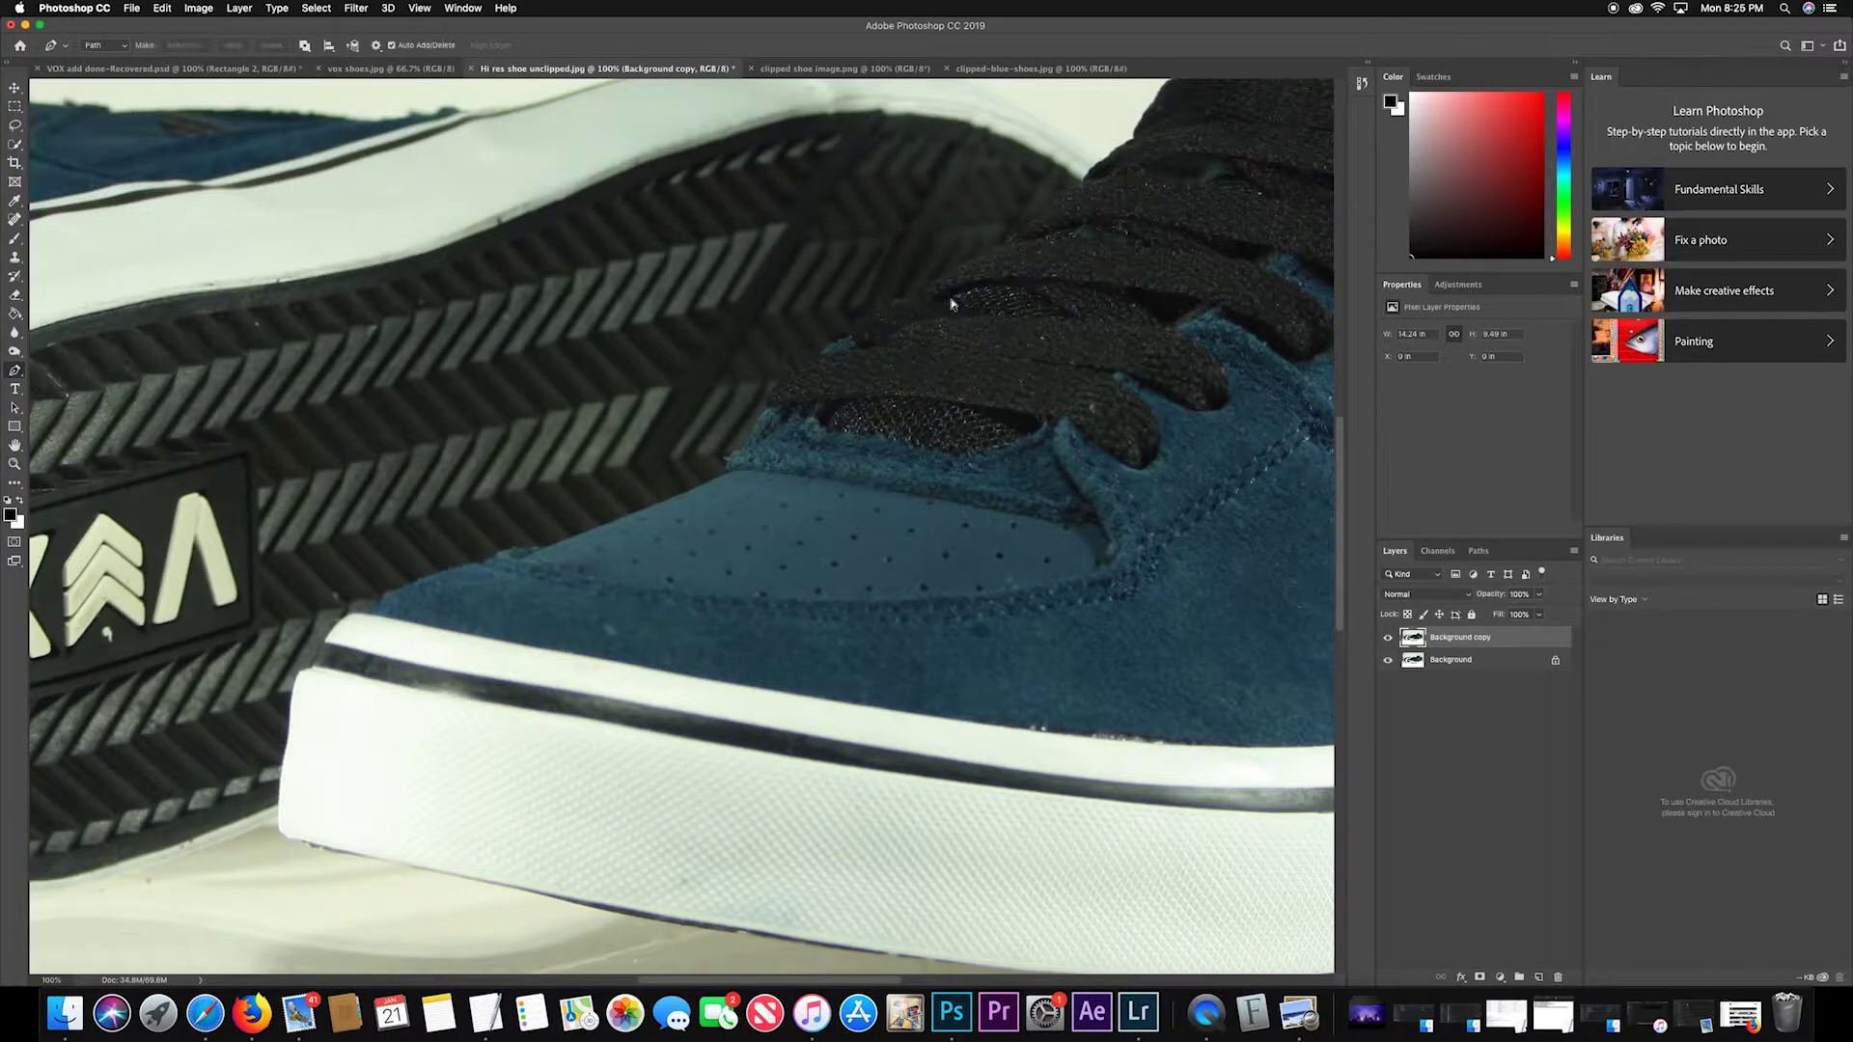
drag(1100, 617, 194, 583)
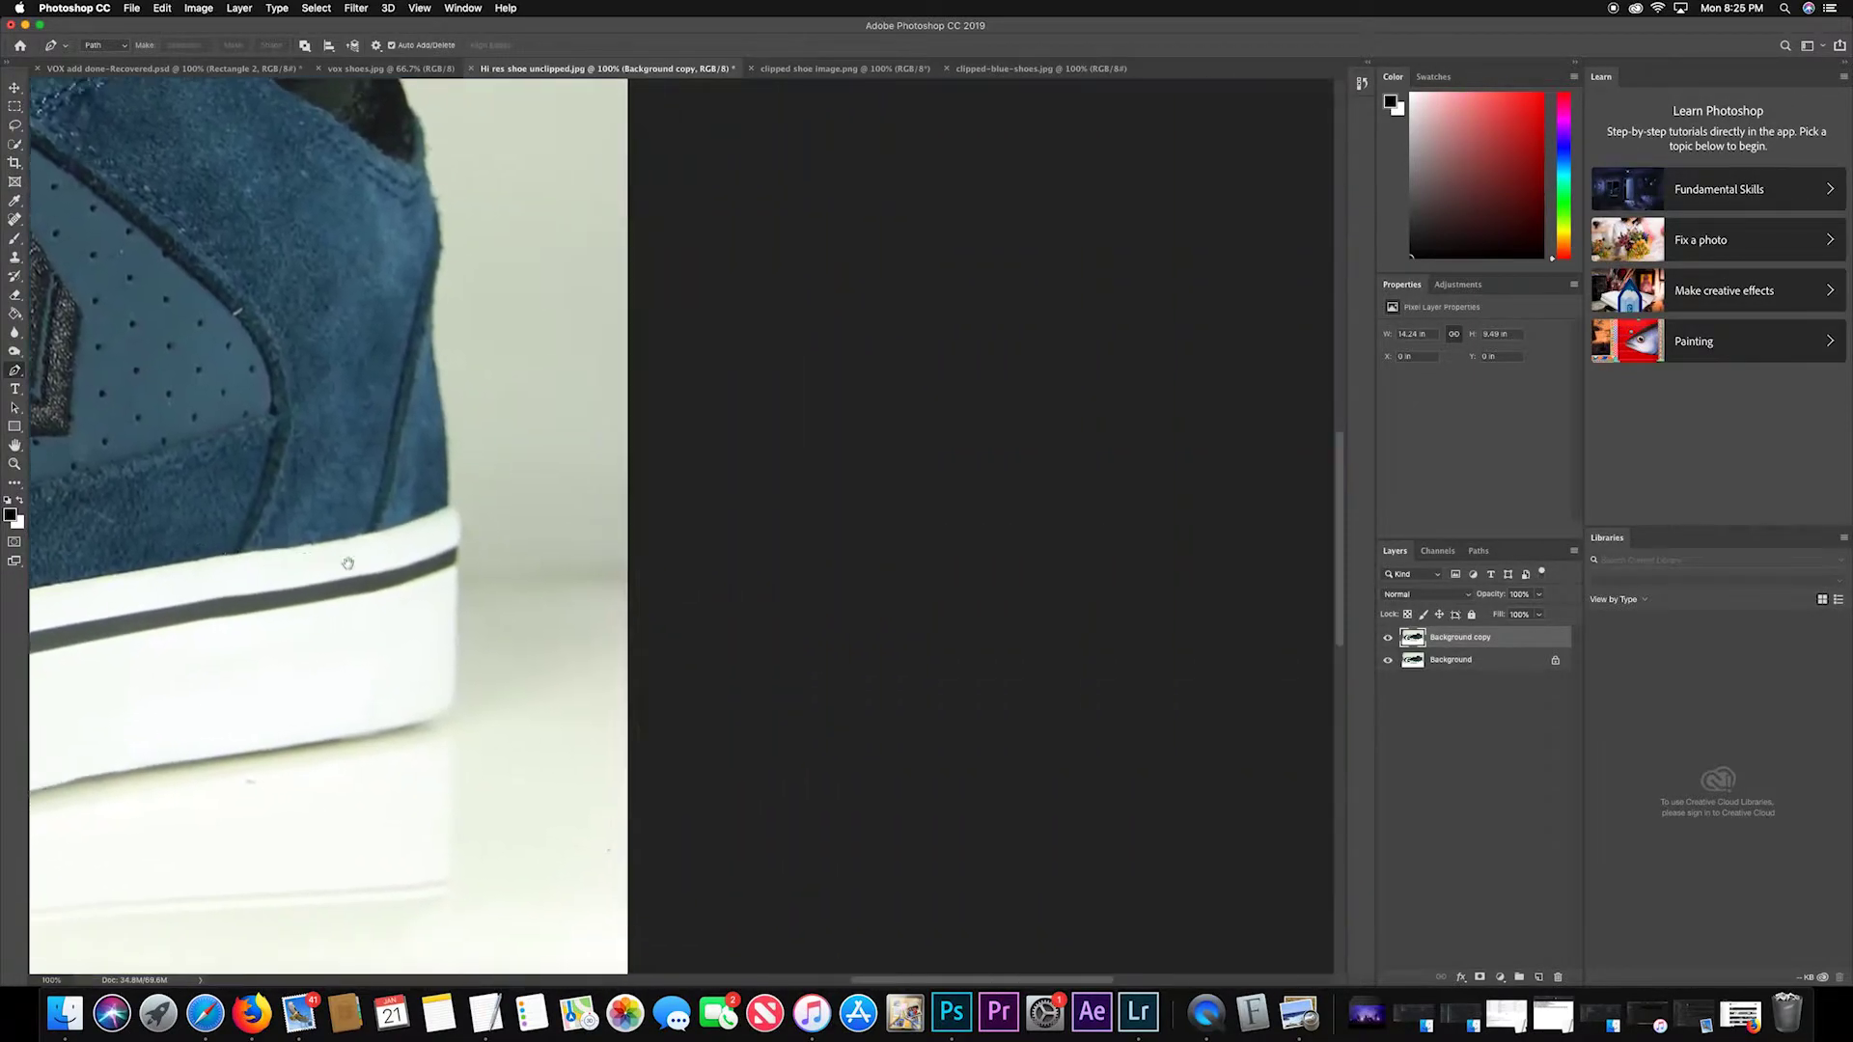
drag(454, 588, 1084, 628)
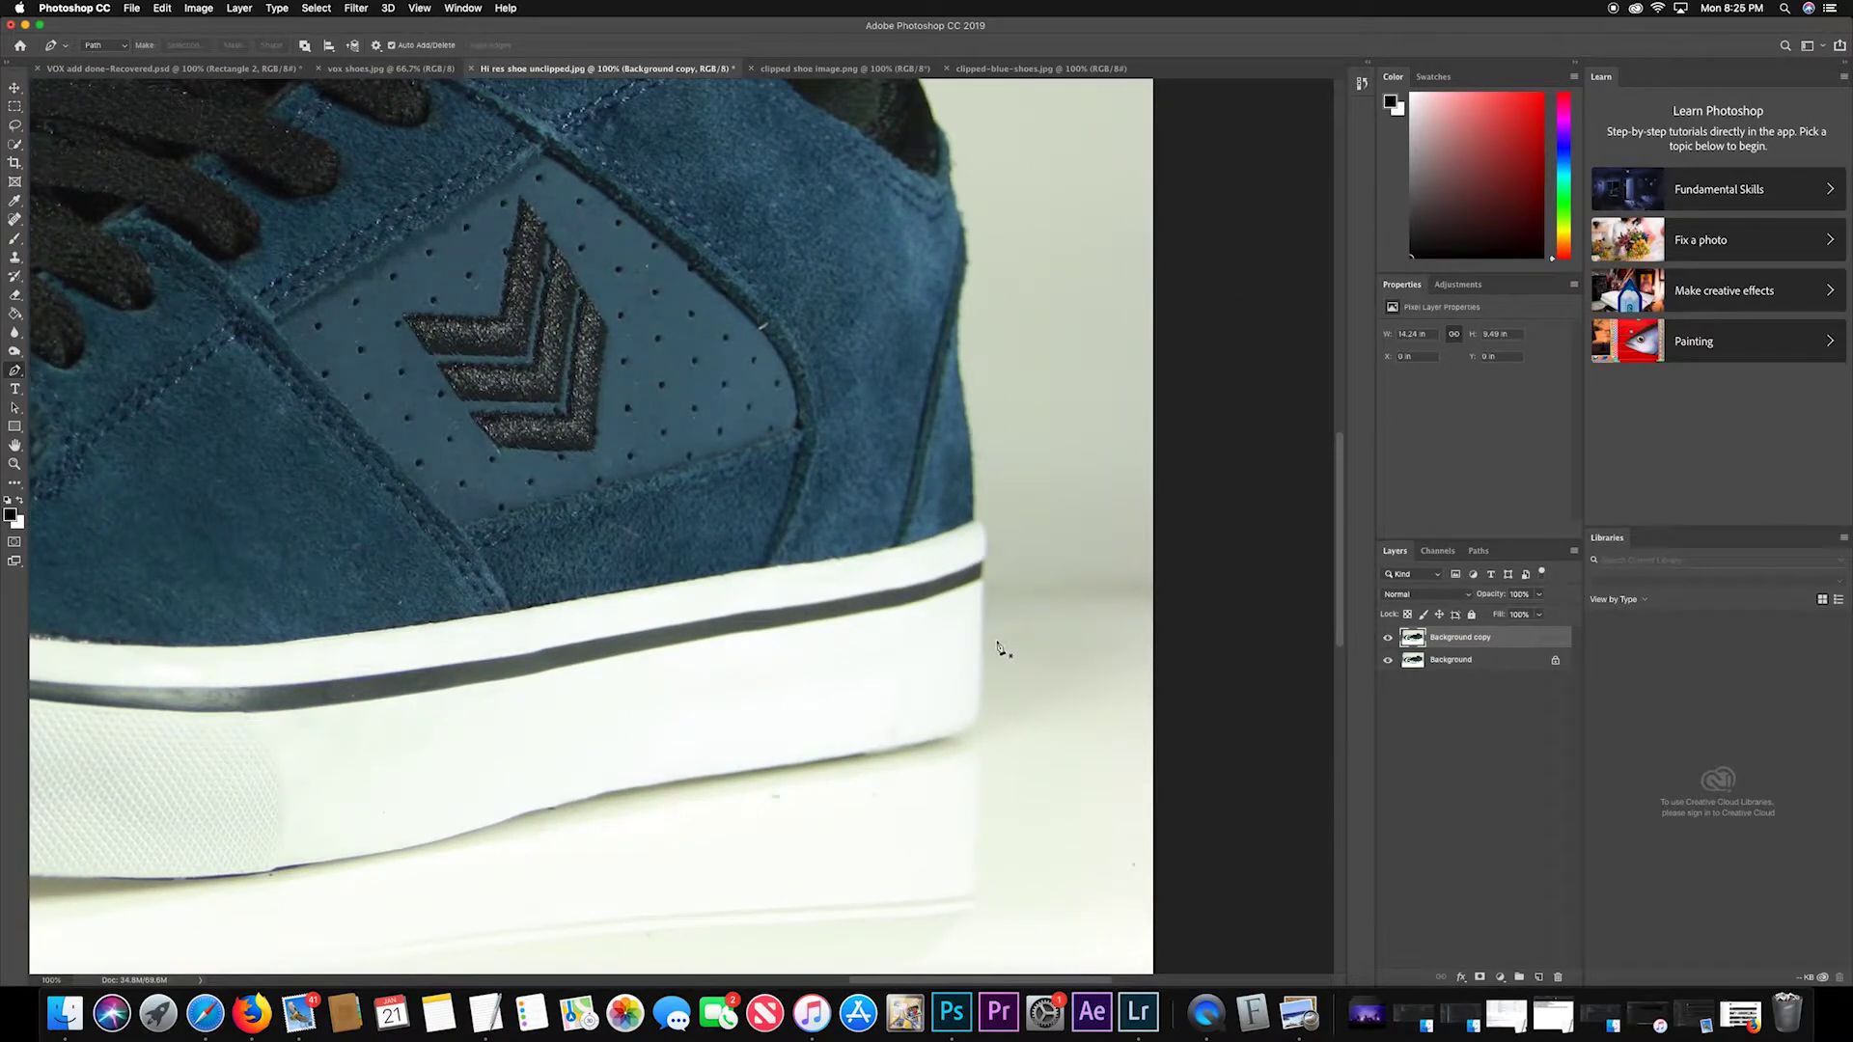
key(super+equal)
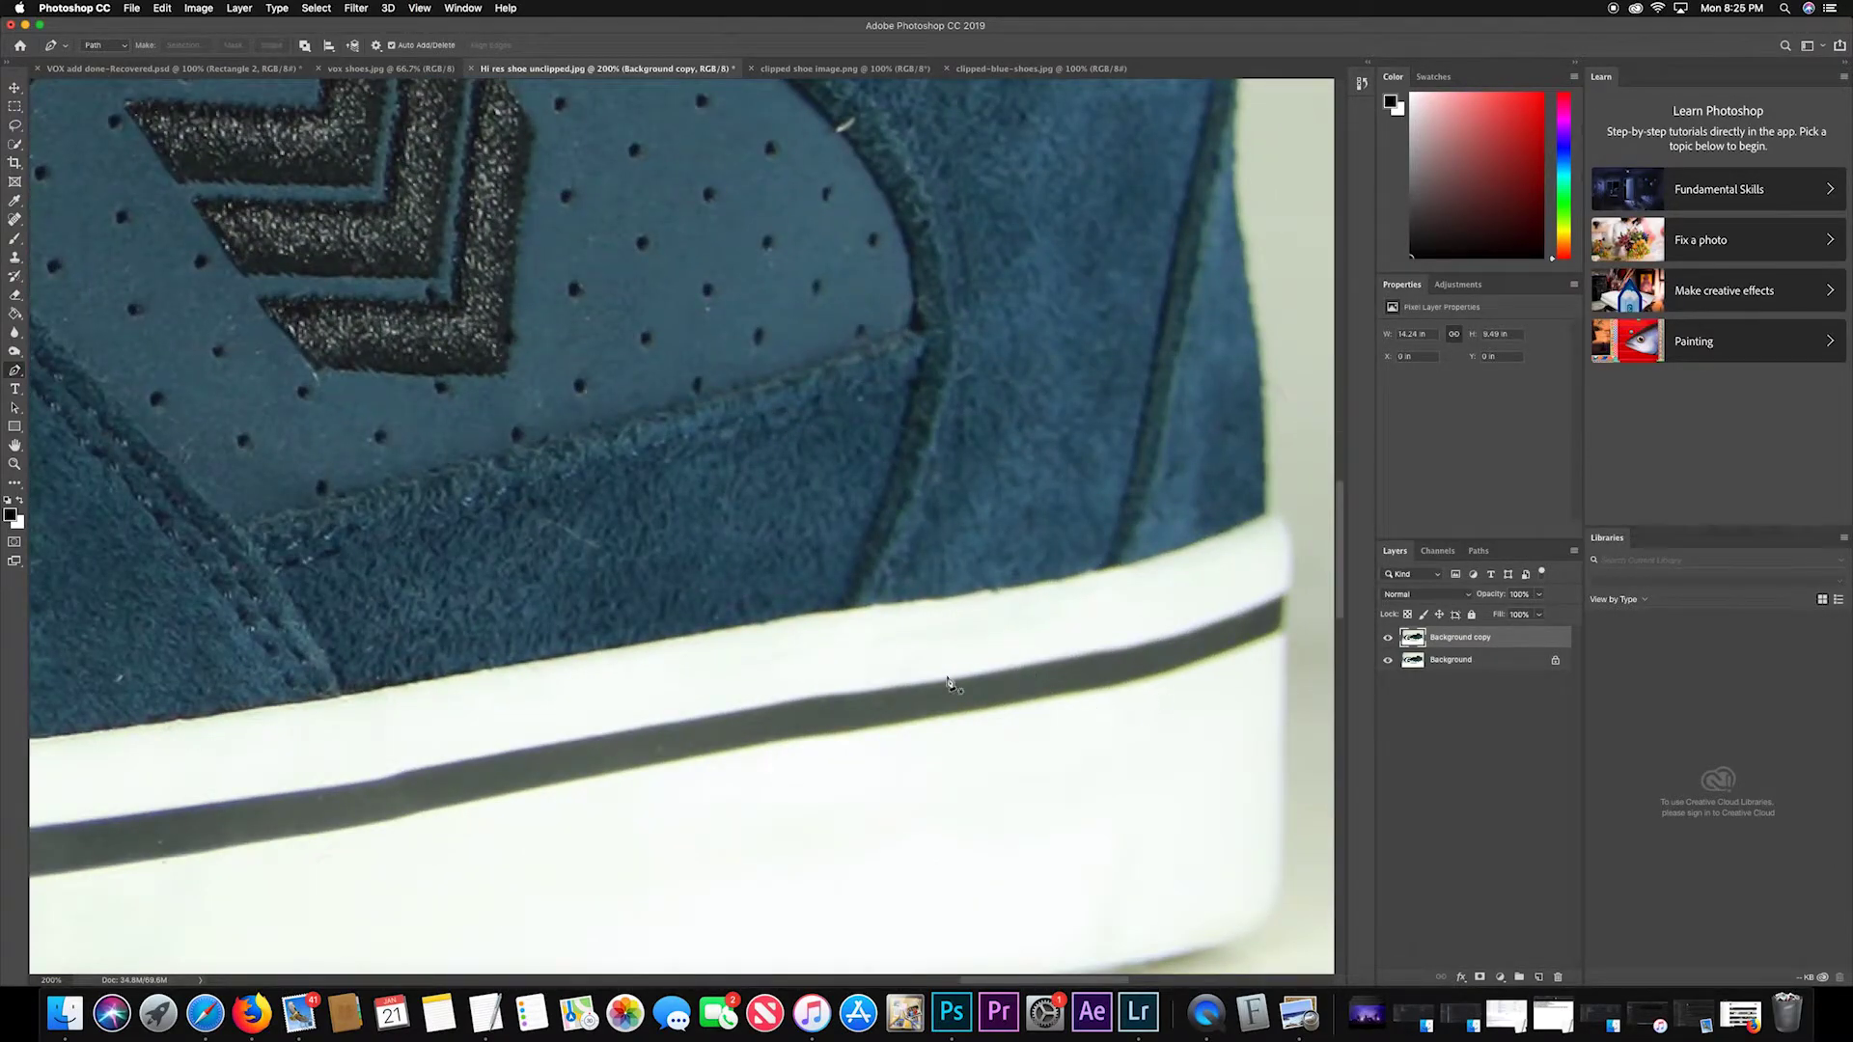
drag(711, 819, 455, 628)
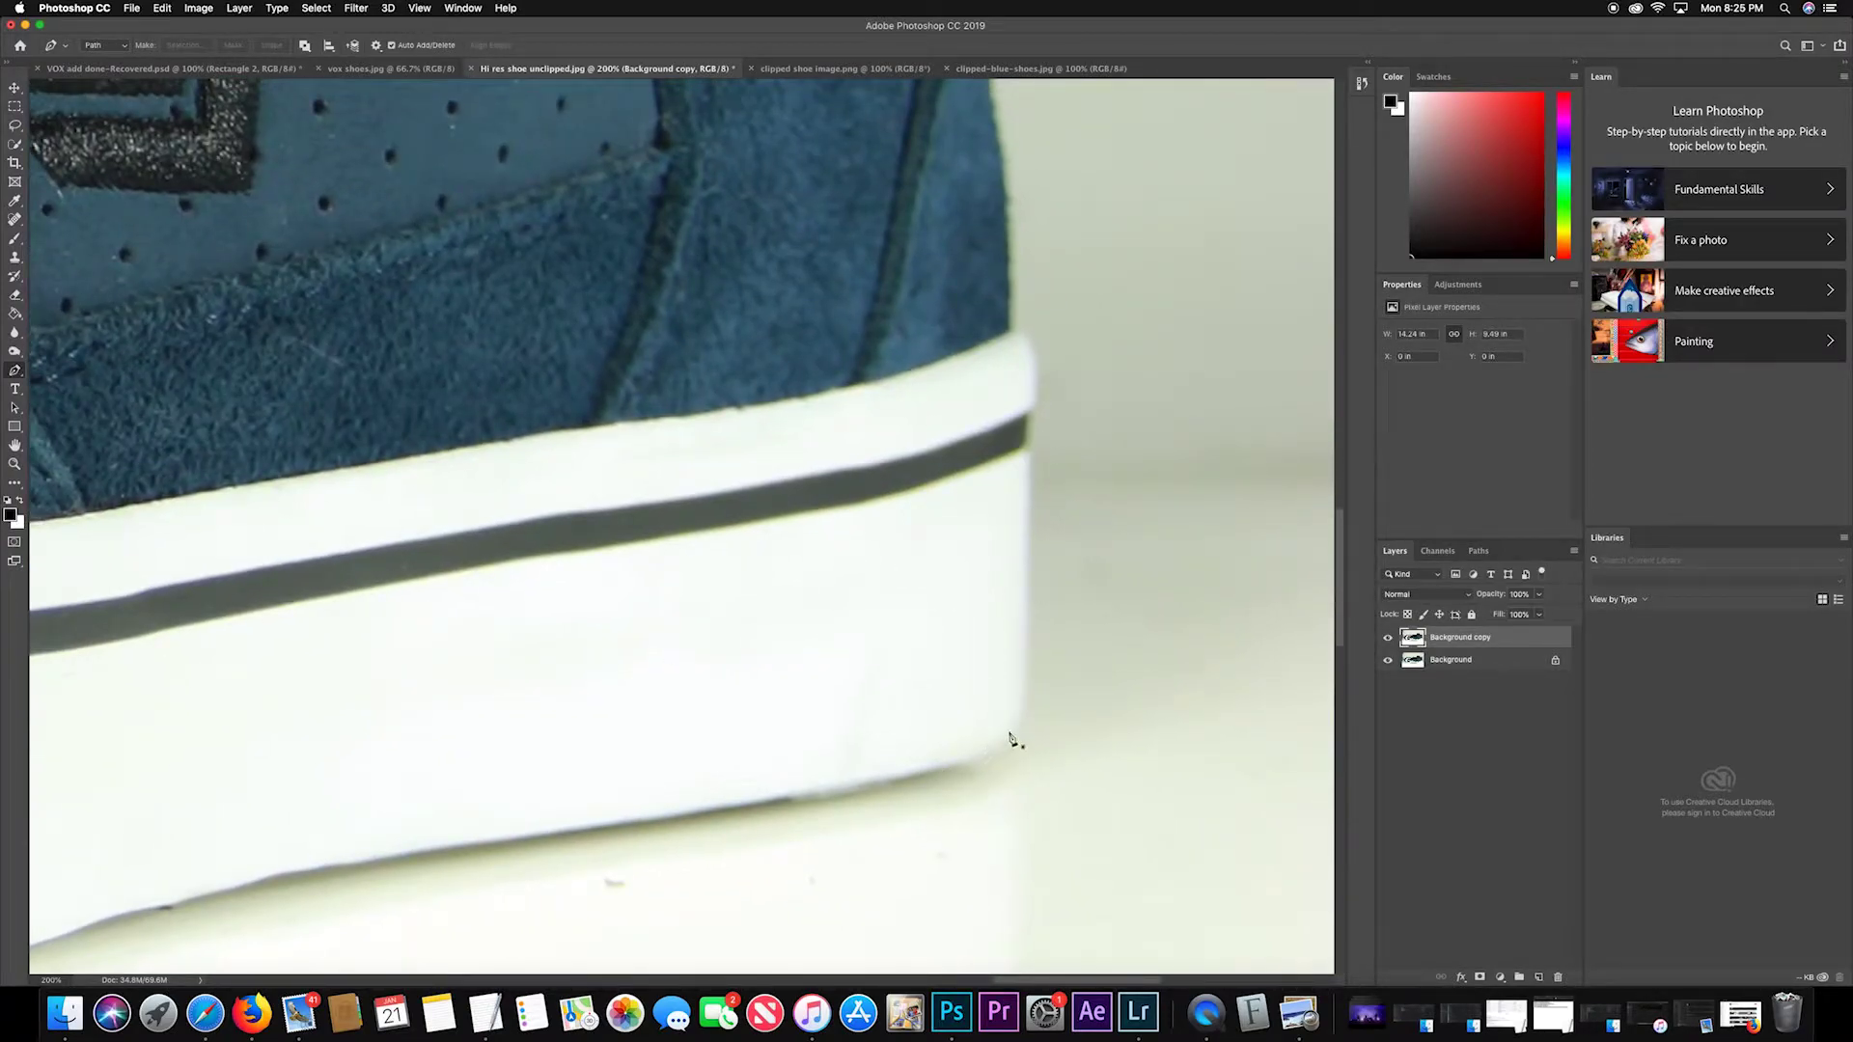
click(951, 767)
Place stray anchors around the heel, then undo them back to the single starting anchor.
click(1090, 693)
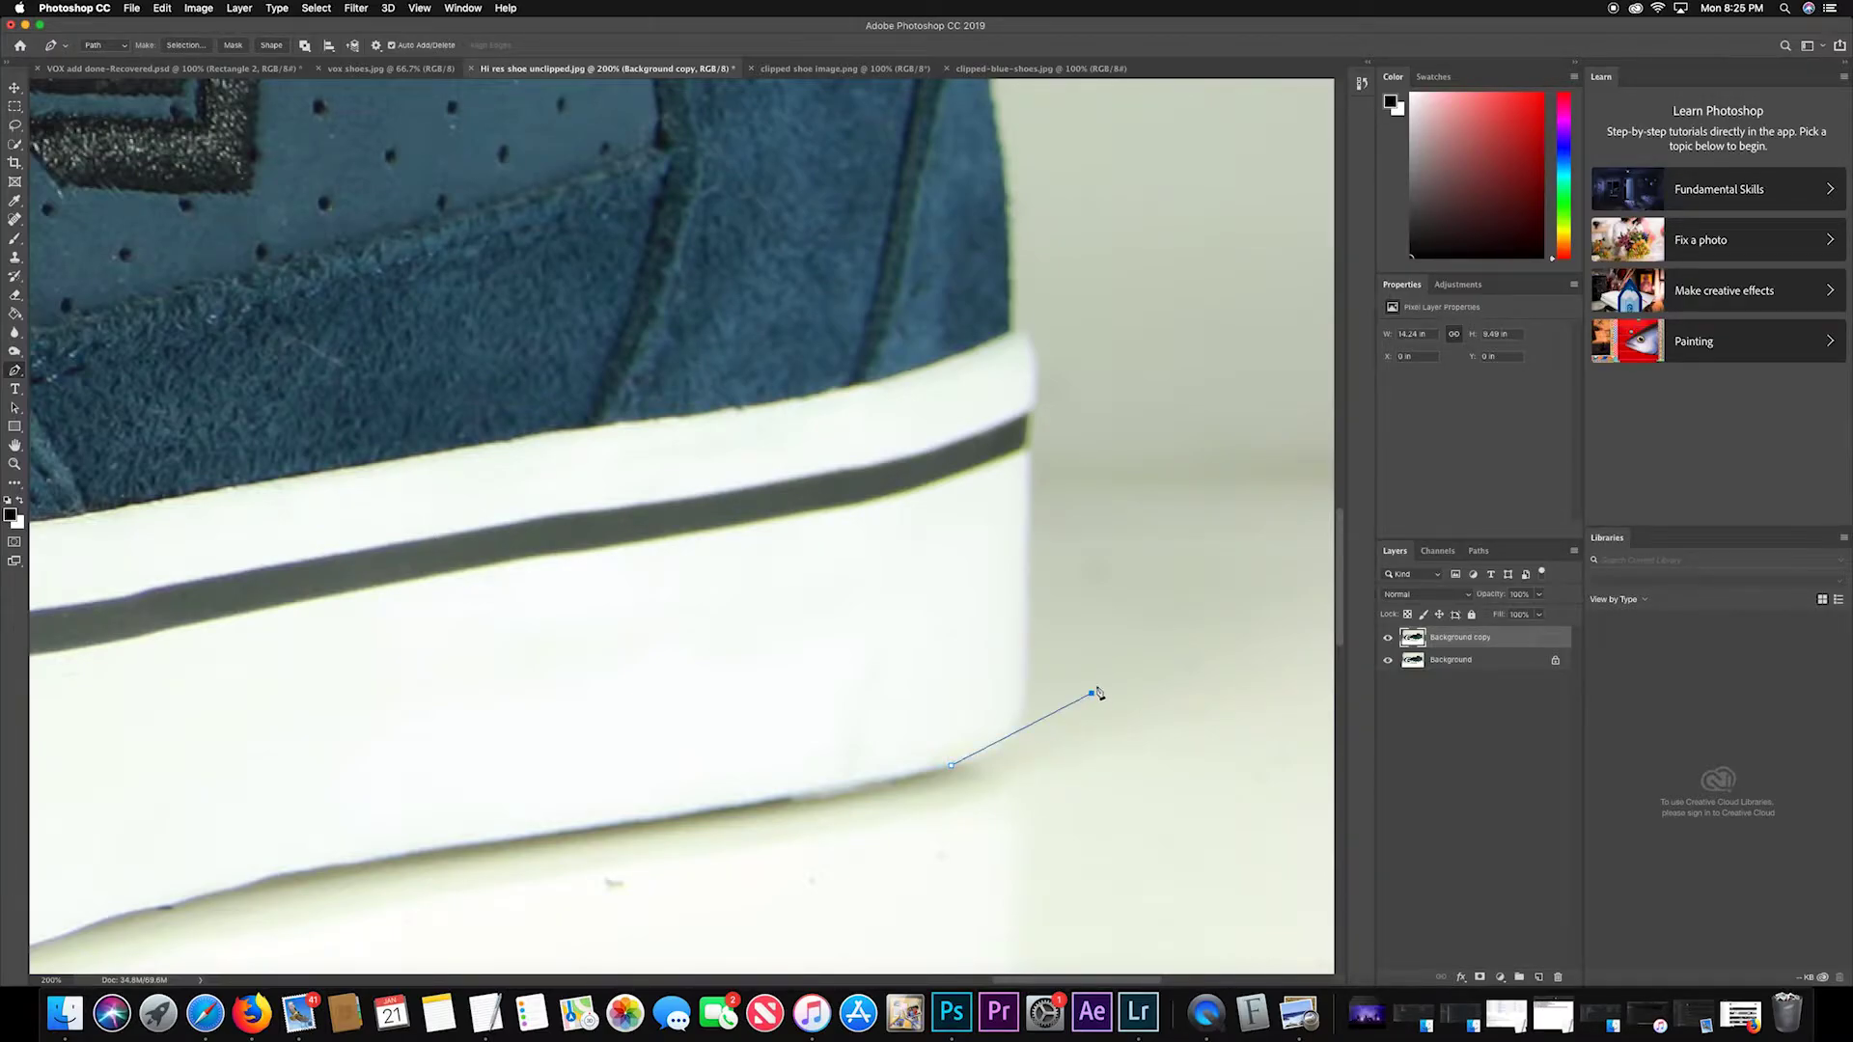
click(1198, 618)
click(1277, 516)
click(1286, 398)
click(1258, 297)
click(1195, 266)
click(1145, 270)
click(1145, 333)
click(1143, 456)
click(1140, 541)
click(1126, 612)
key(super+z)
key(super+z)
key(super+z)
key(super+z)
key(super+z)
key(super+z)
key(super+z)
key(super+z)
key(super+z)
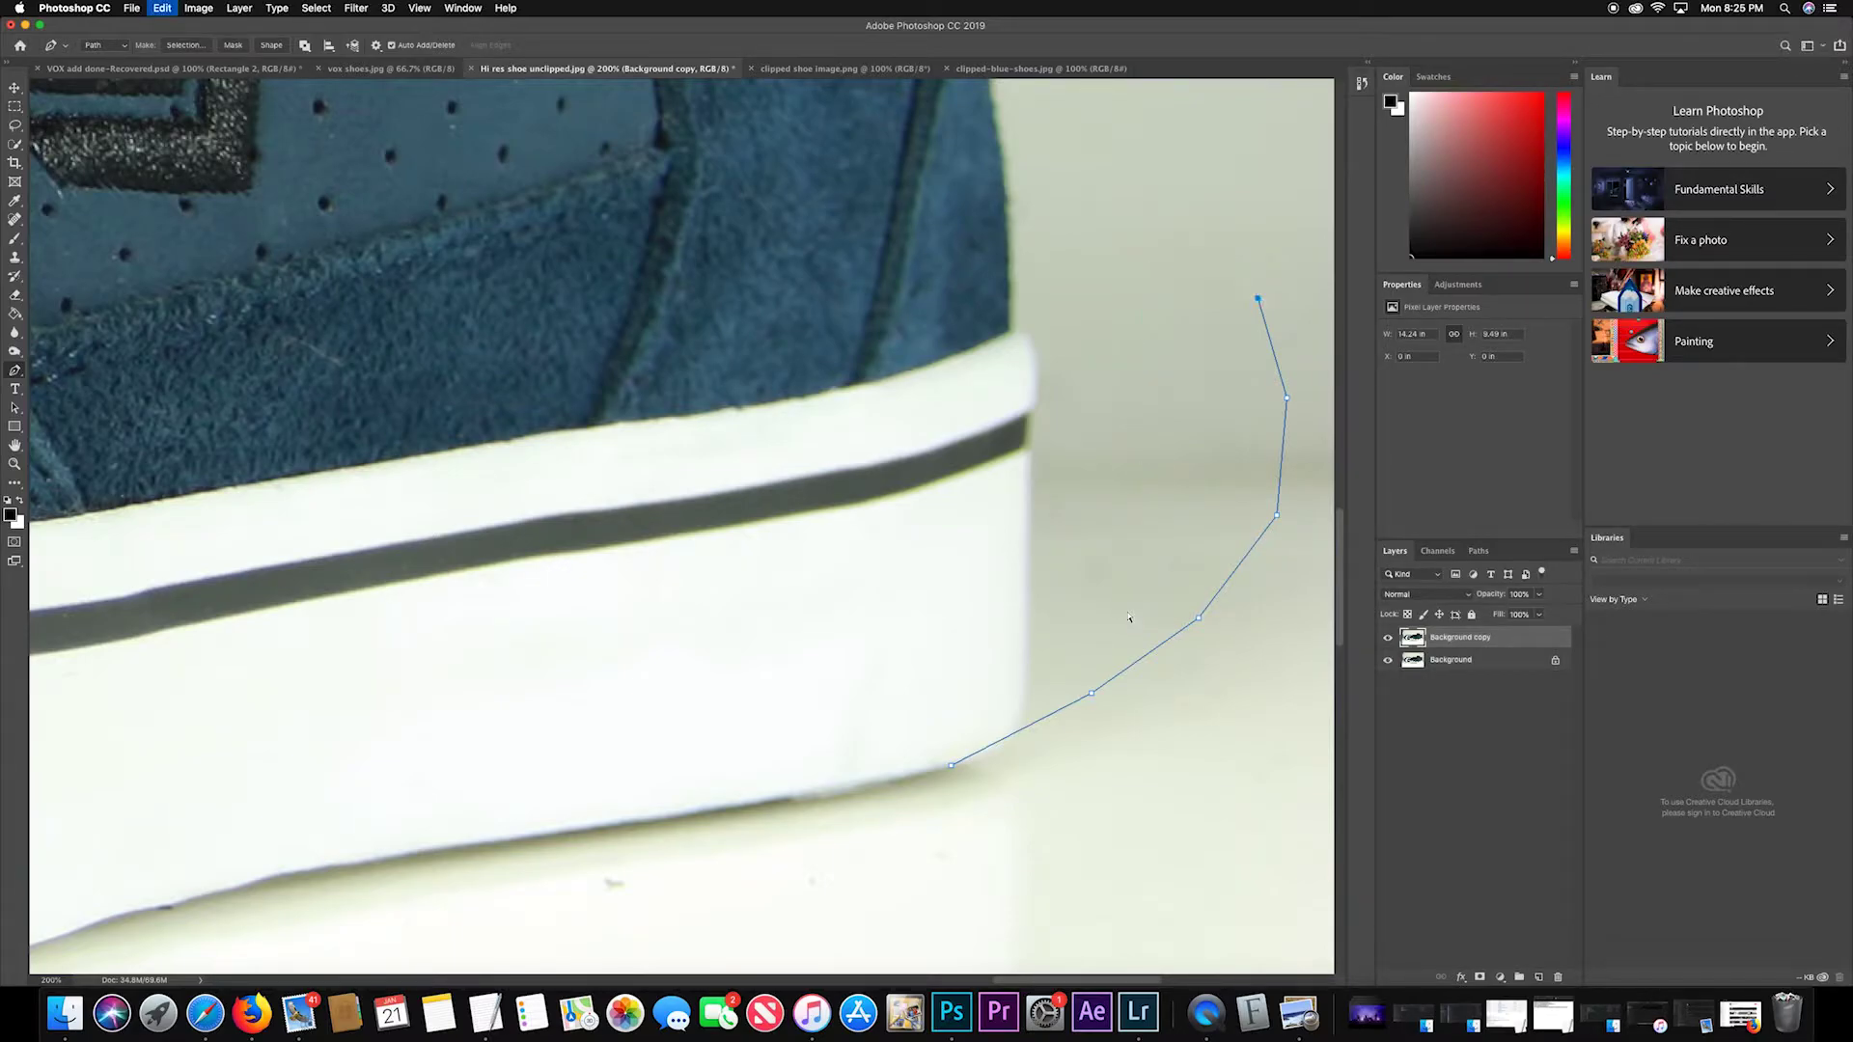
key(super+z)
key(super+z)
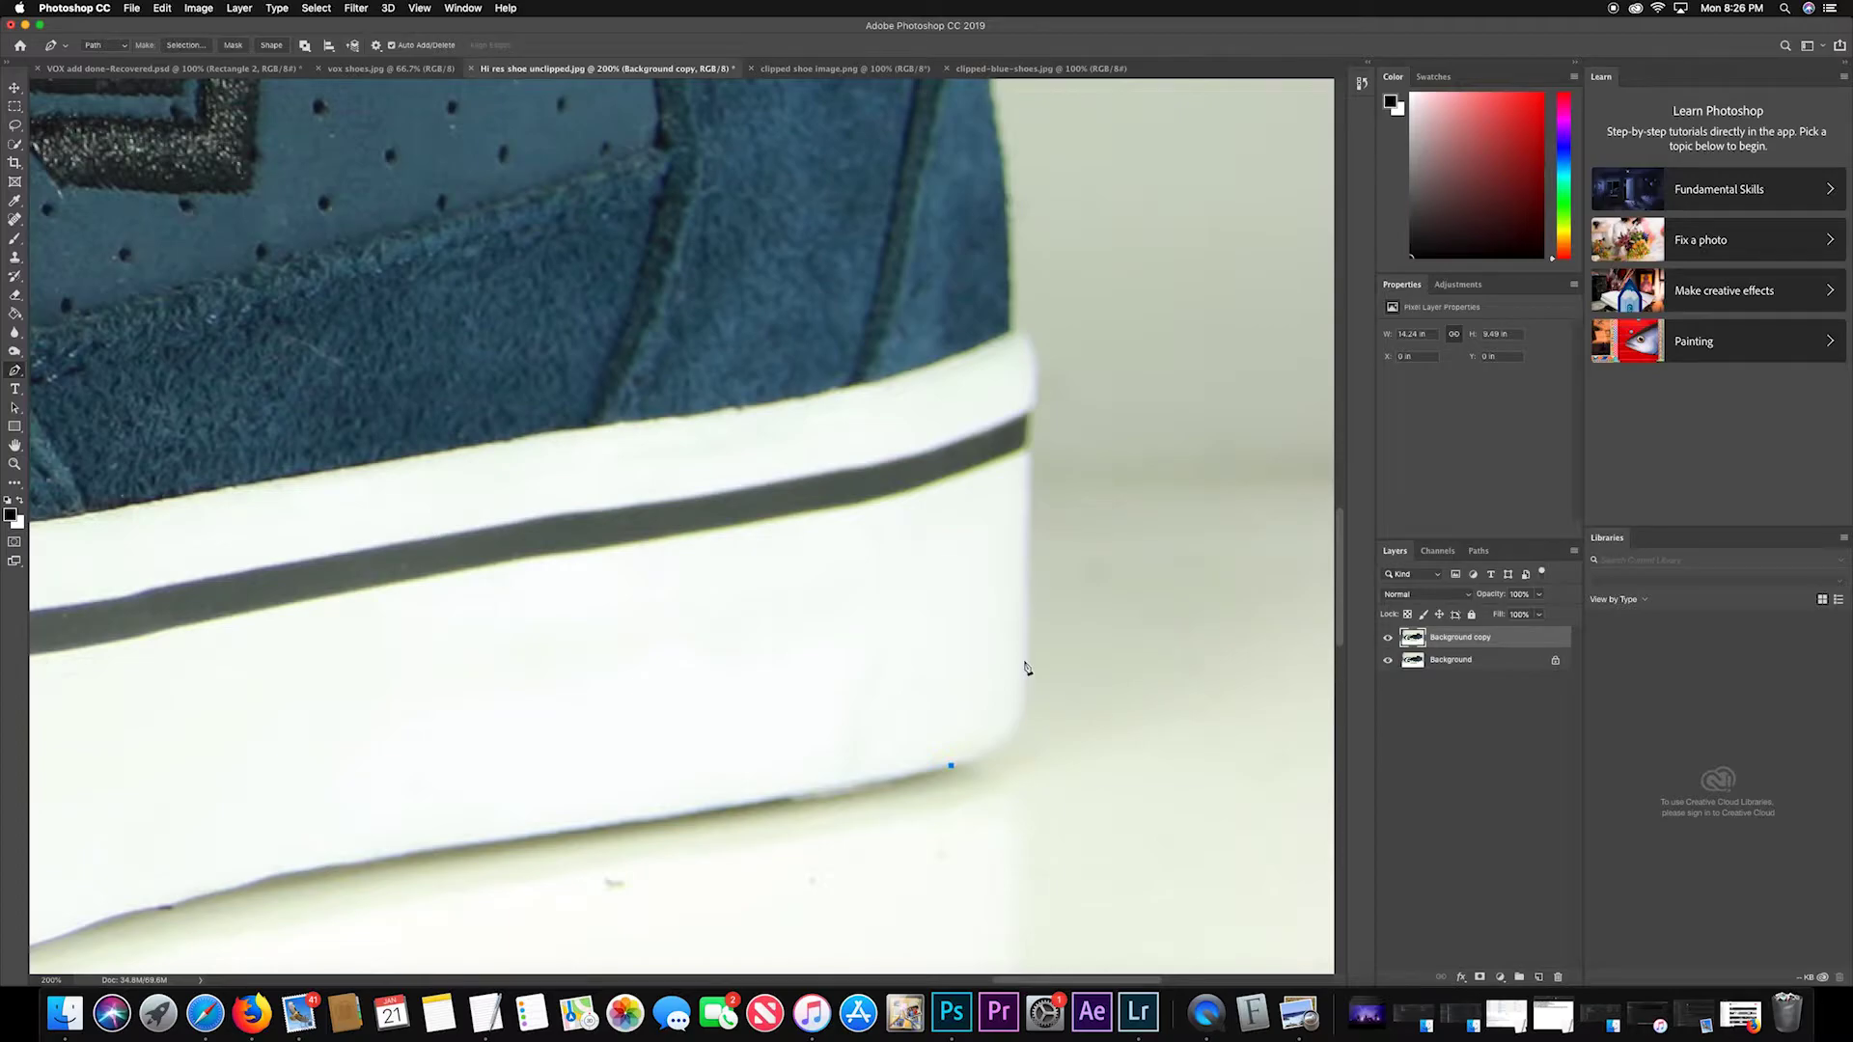
Add curved anchors around the sole's rounded back corner and up to its top, zooming to 300%.
click(1025, 662)
drag(1026, 665, 1026, 598)
click(1025, 449)
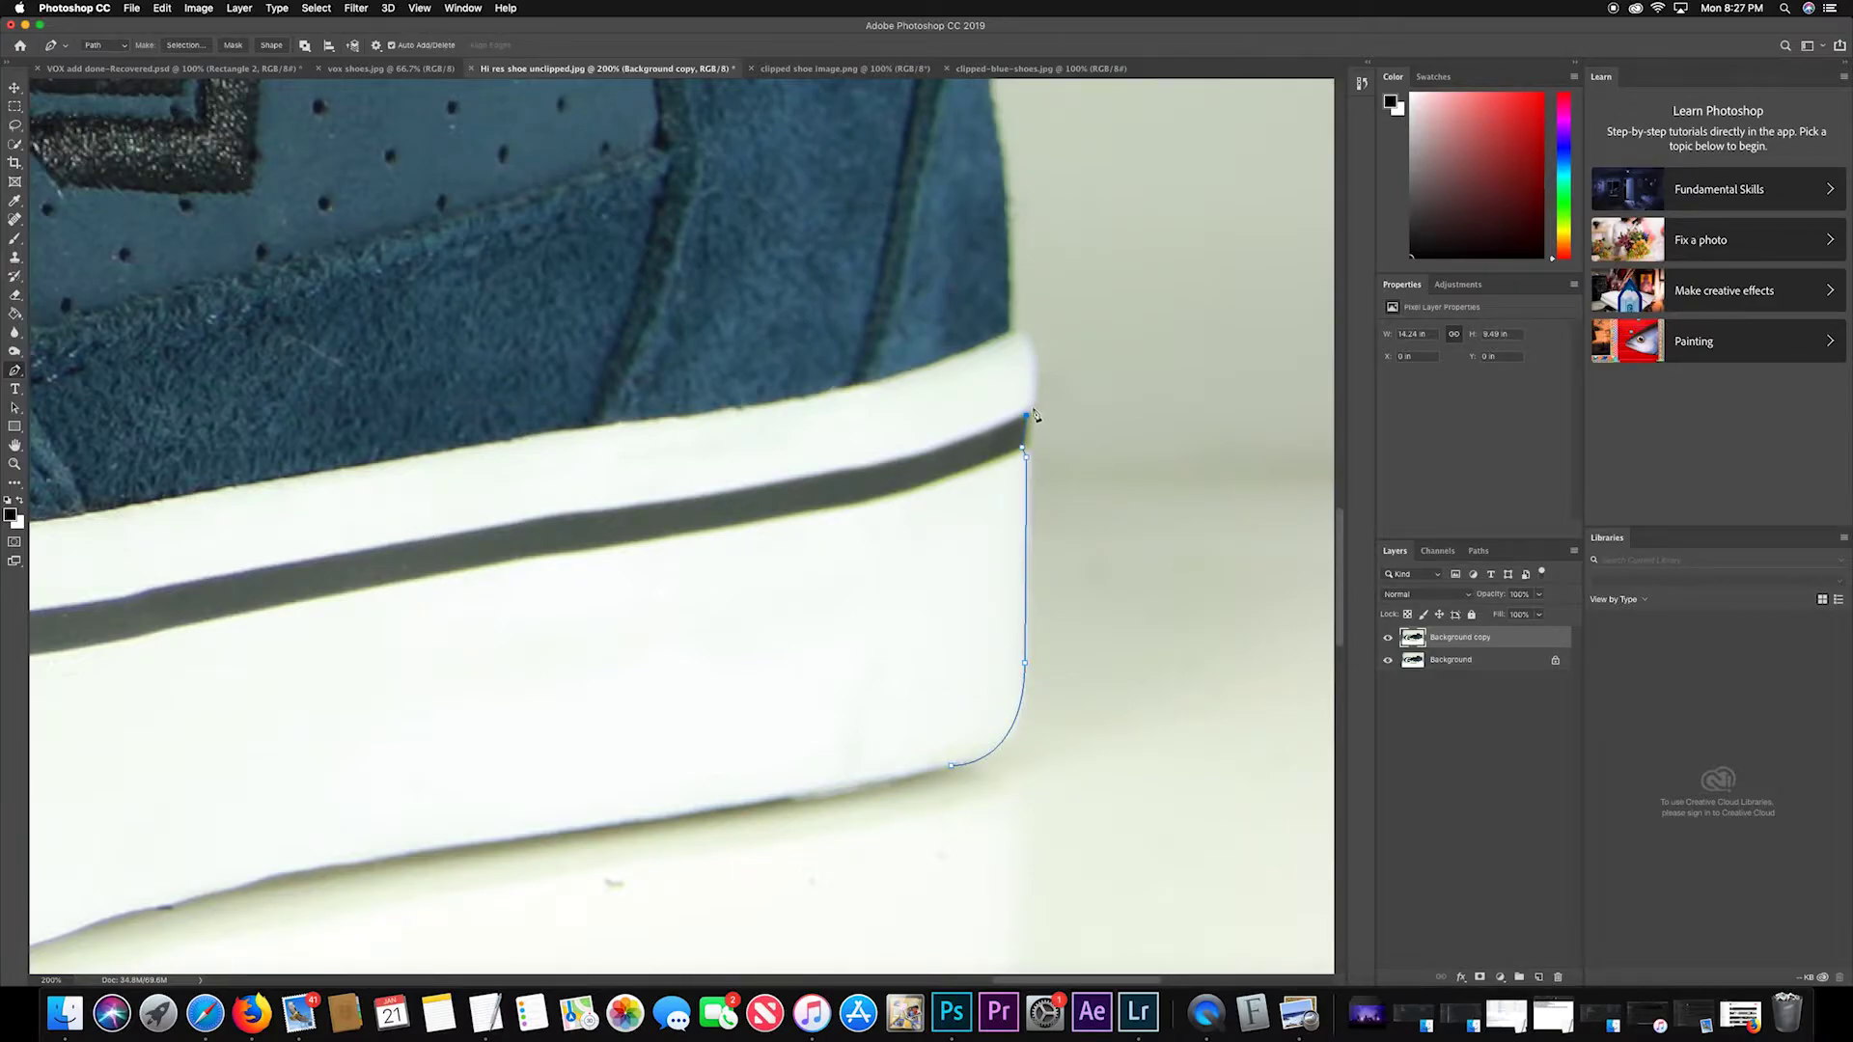
key(super+plus)
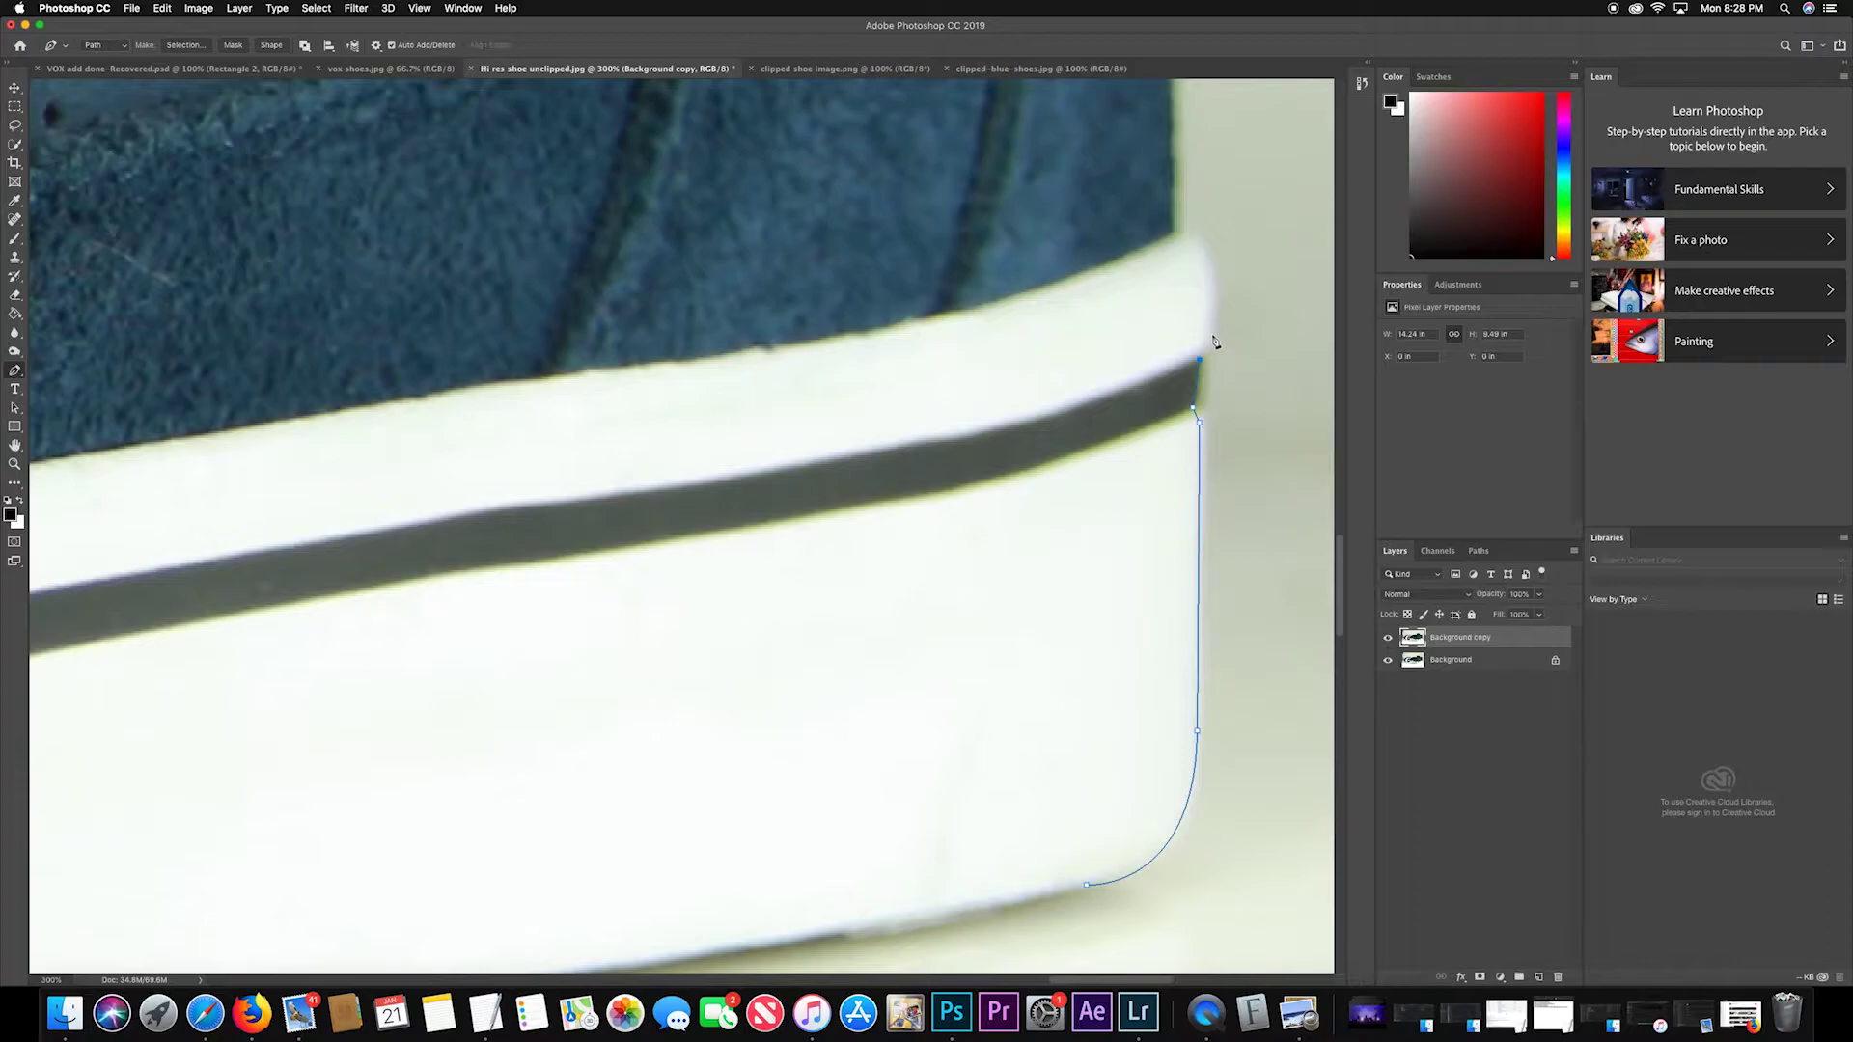
drag(1213, 333, 1209, 264)
click(1200, 244)
drag(1245, 281, 1171, 473)
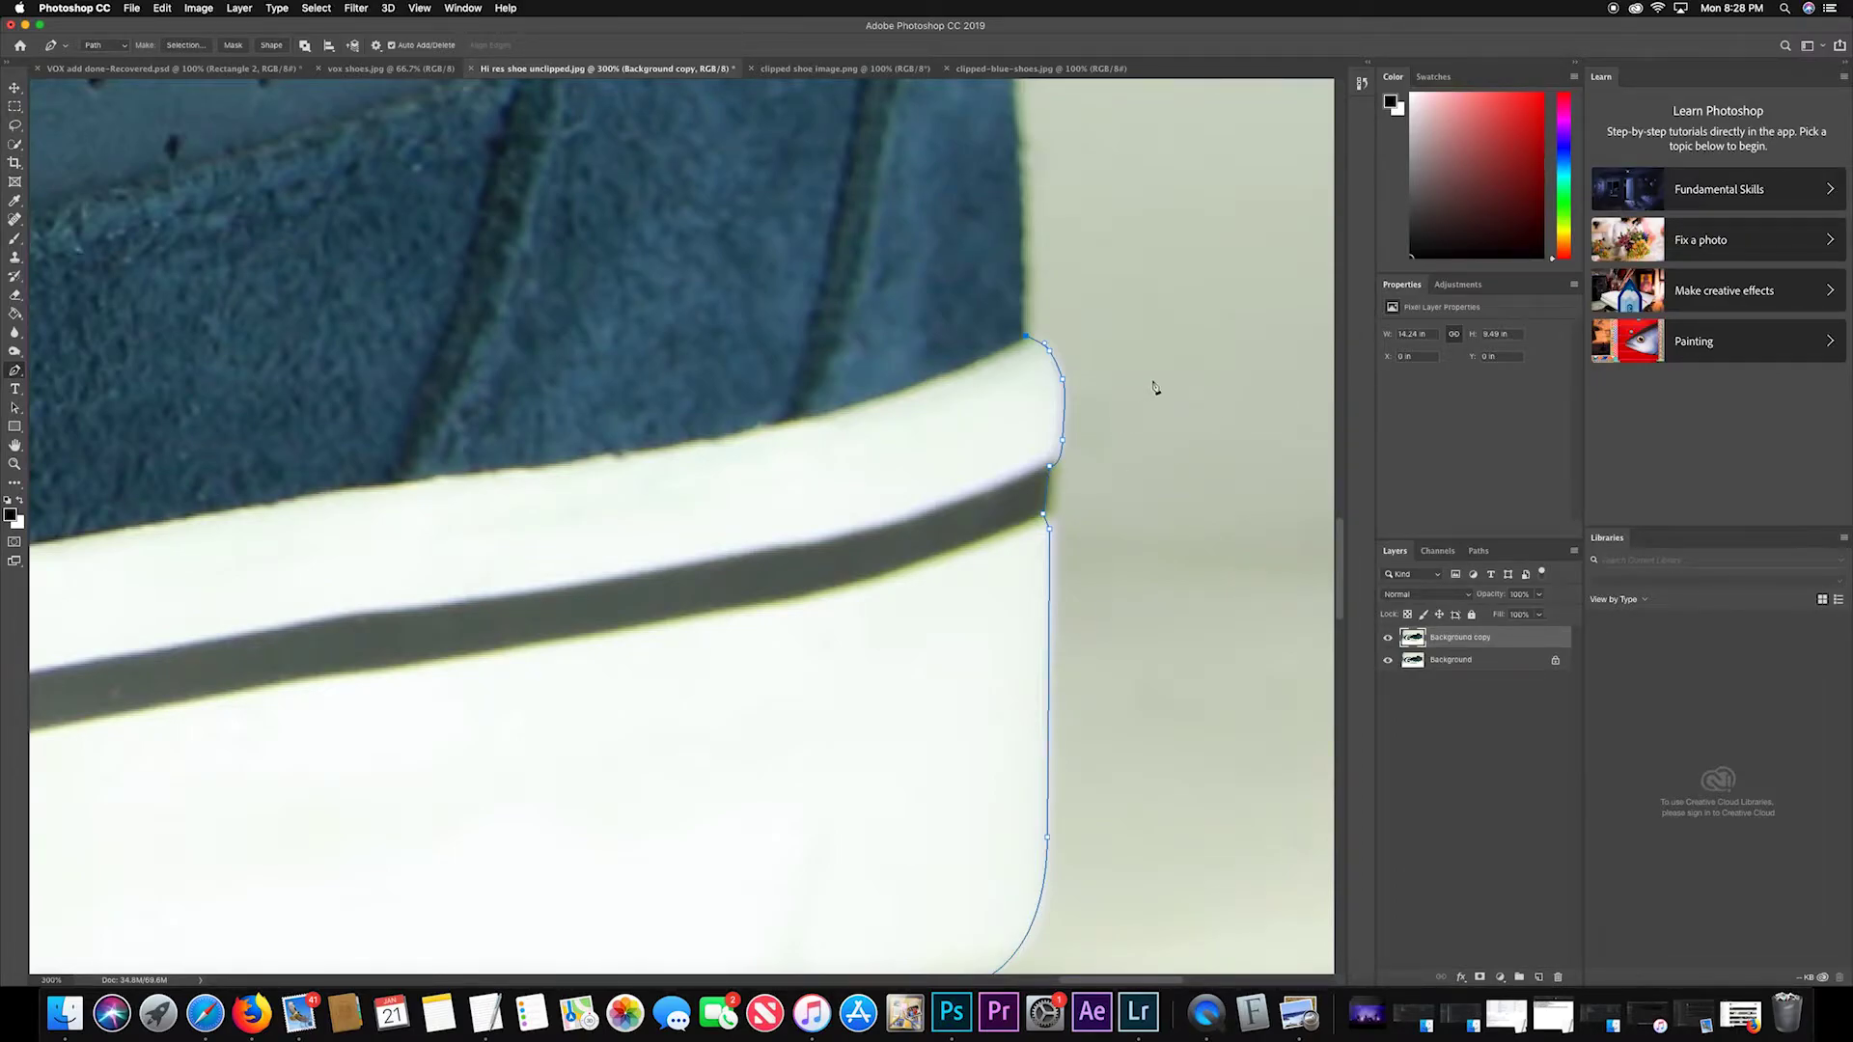
scroll(1119, 357, up, 10)
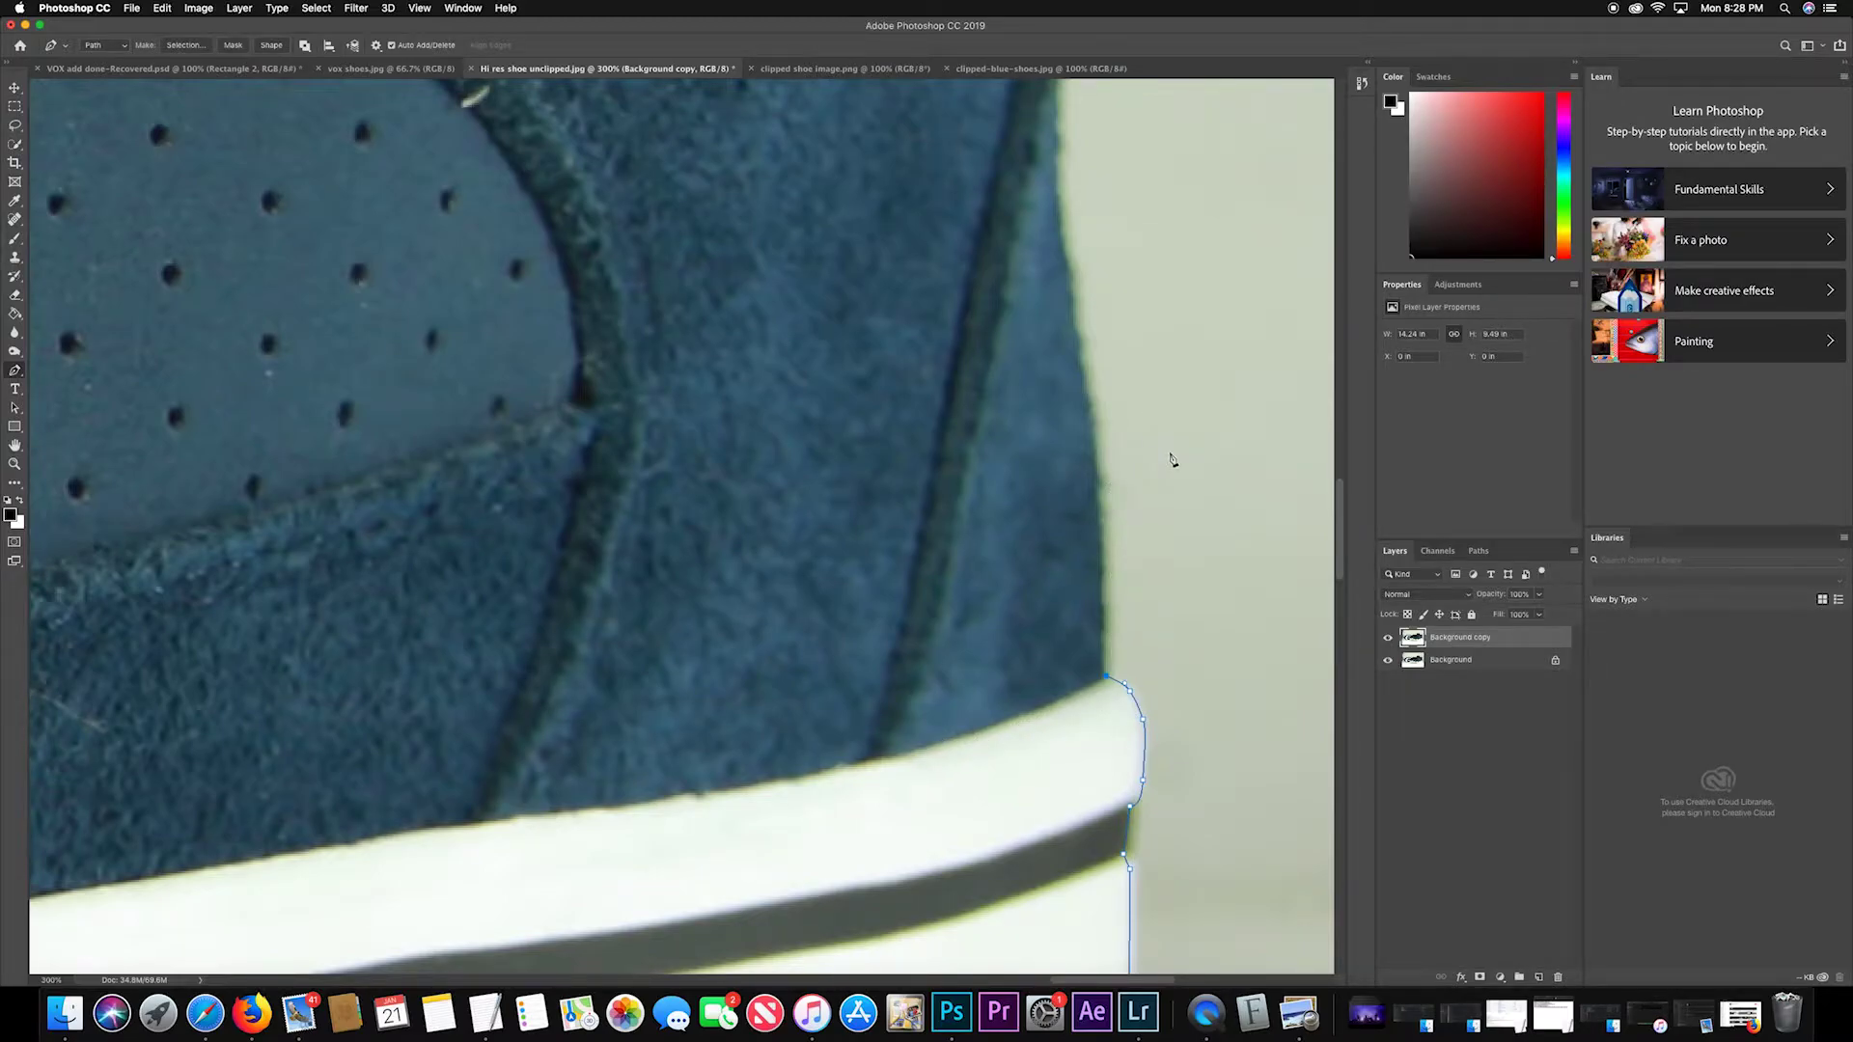
Add curved anchors up the suede heel edge and around the dark collar, undoing one misplaced curve.
drag(1169, 453, 1179, 674)
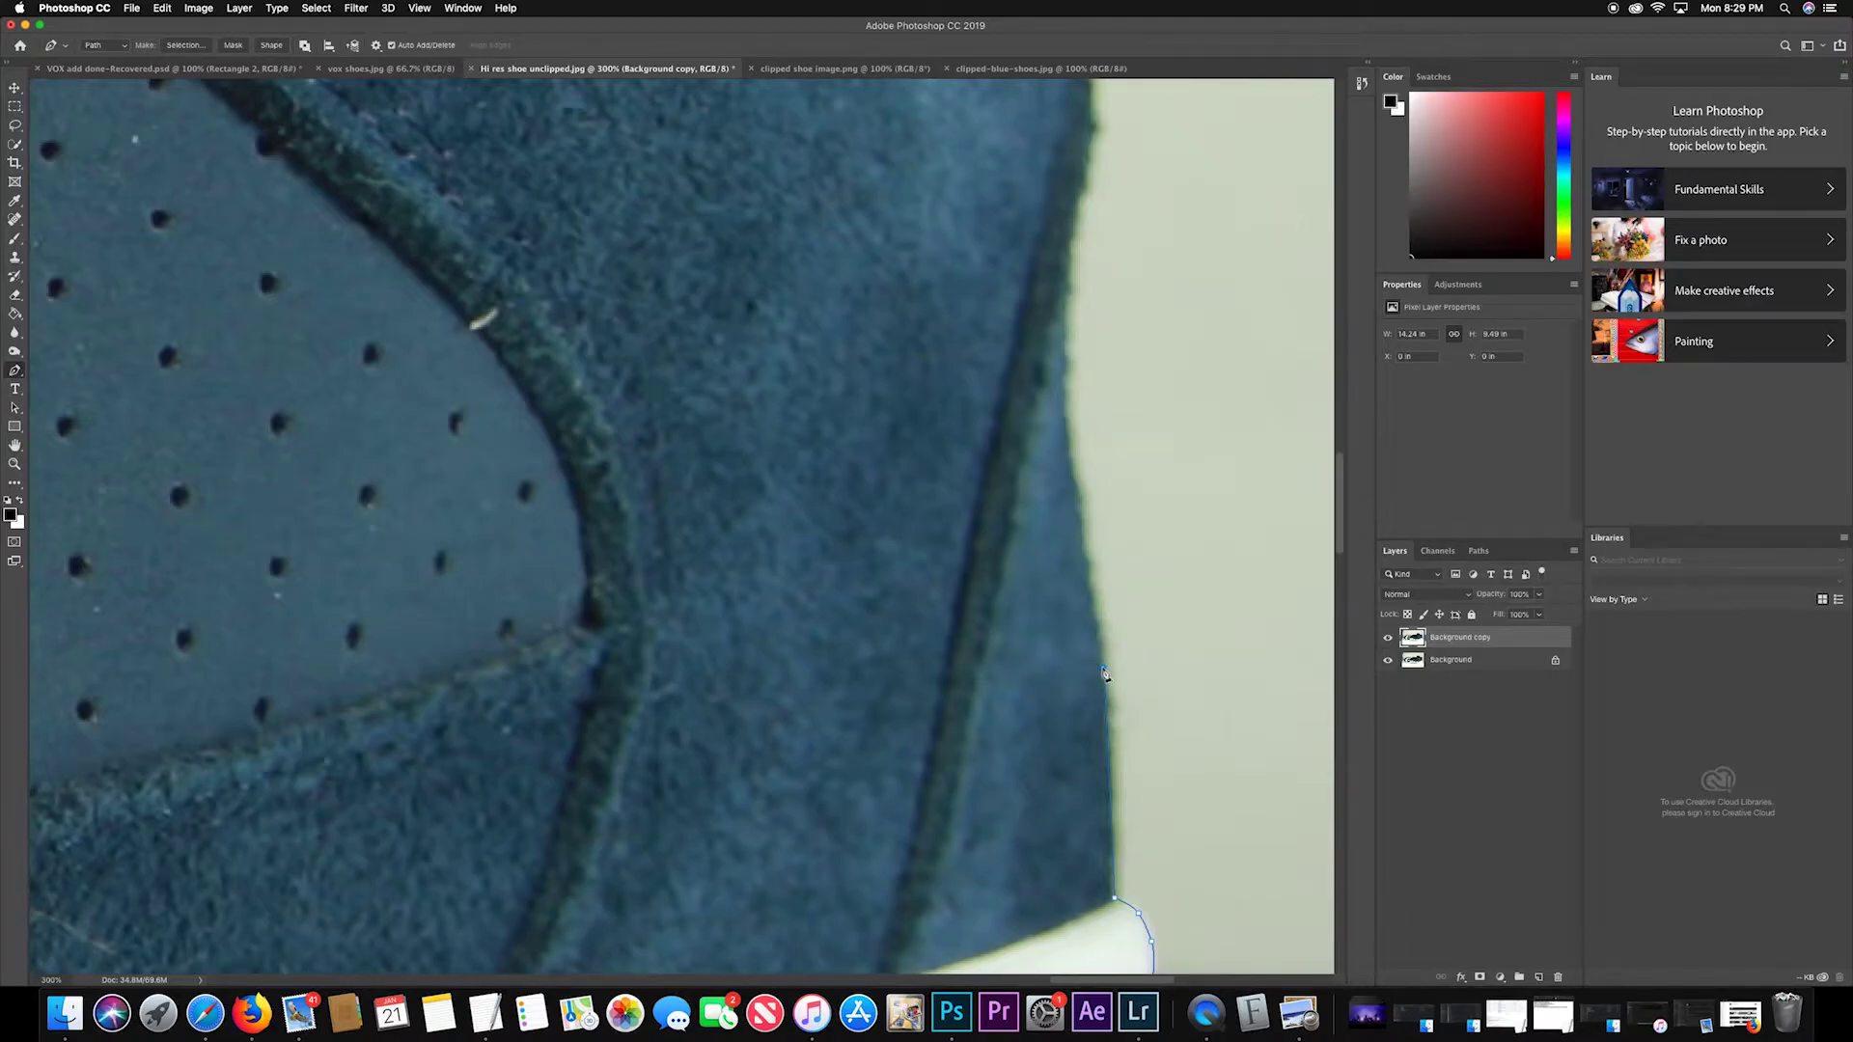
drag(1104, 668, 1087, 588)
drag(1083, 558, 1091, 612)
key(super+z)
click(1074, 483)
click(1066, 256)
scroll(1141, 521, up, 8)
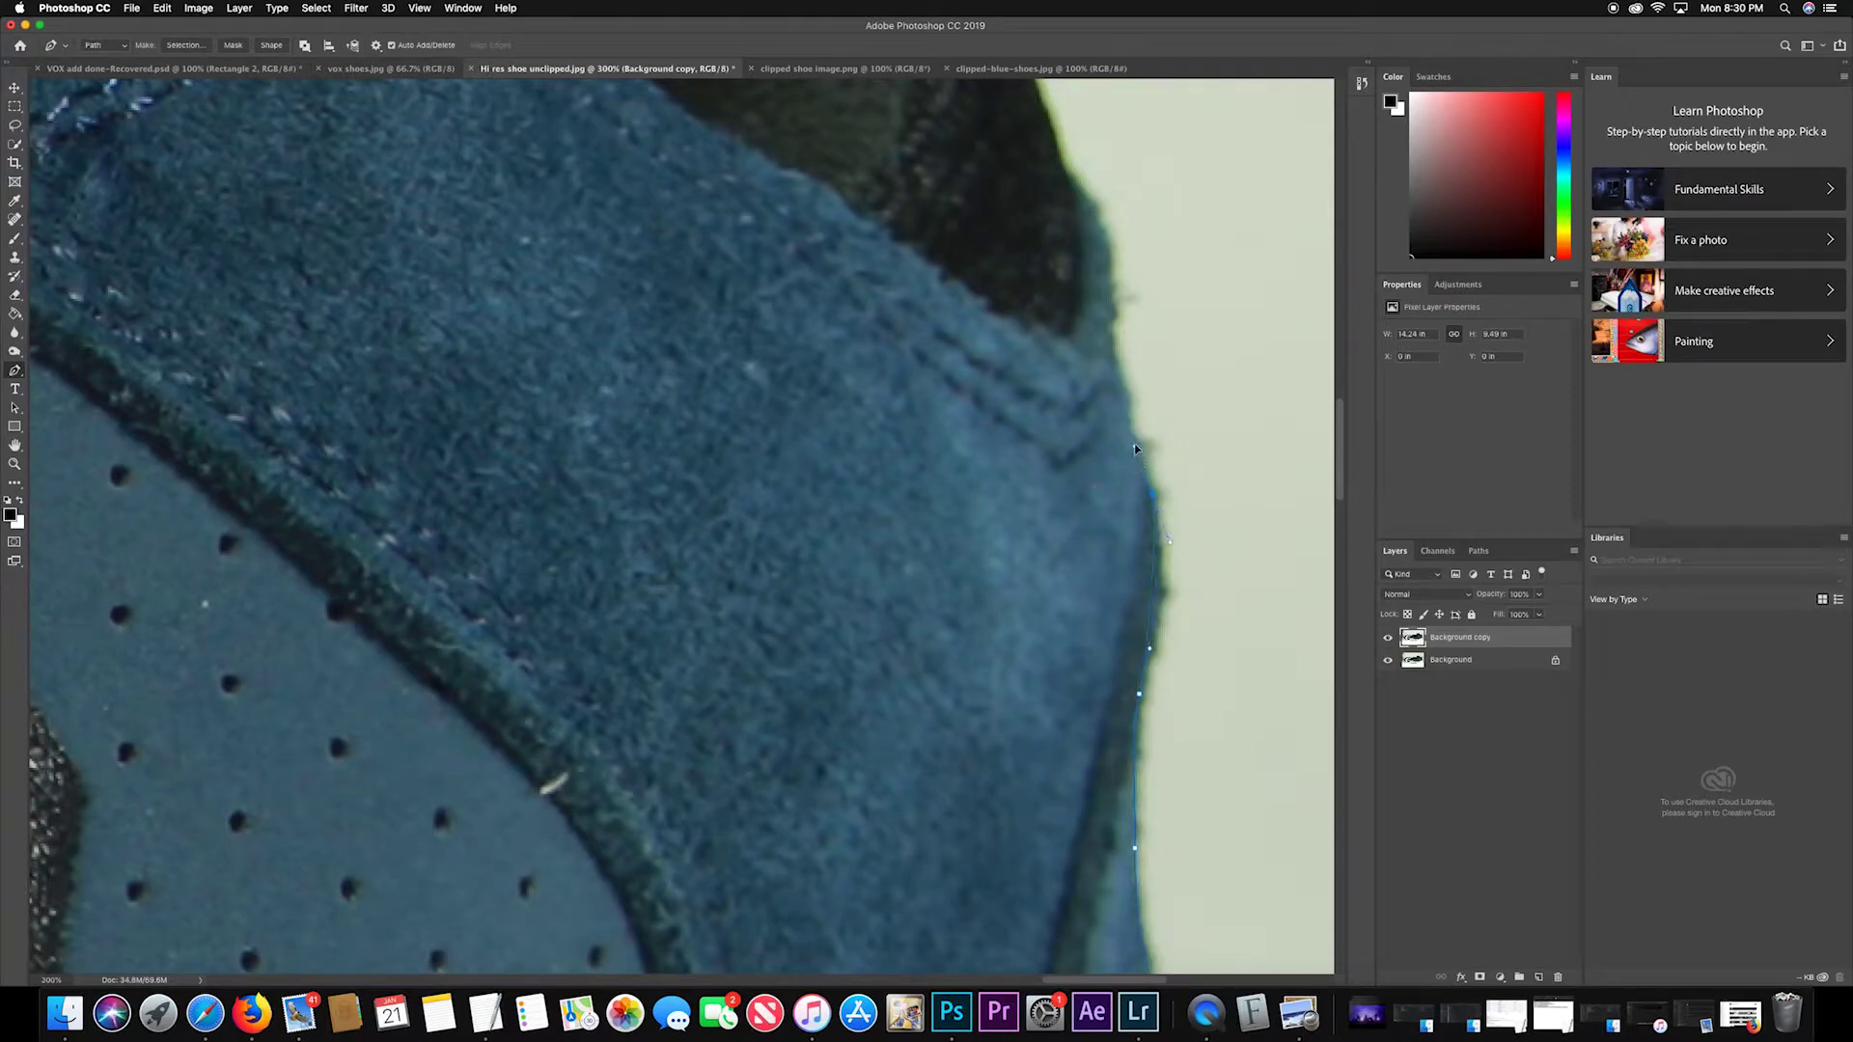
scroll(1132, 426, up, 5)
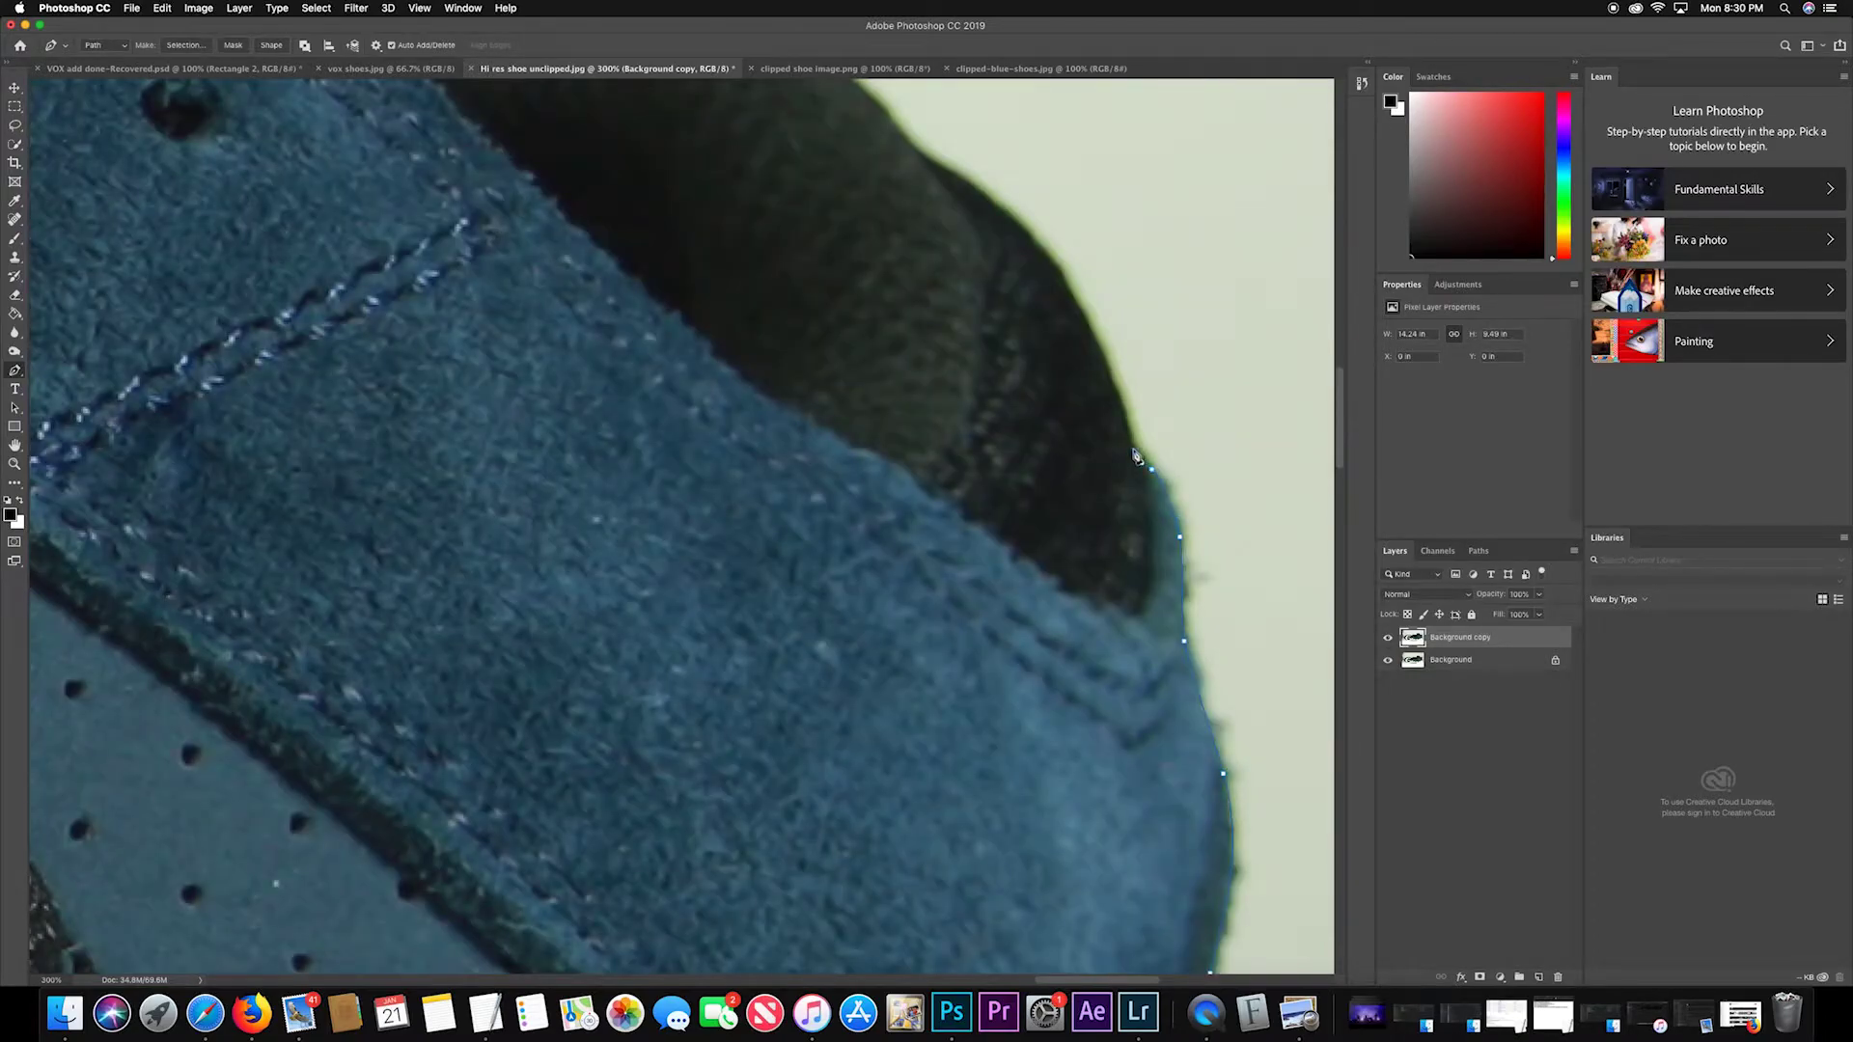
click(1135, 451)
drag(1060, 272, 1067, 541)
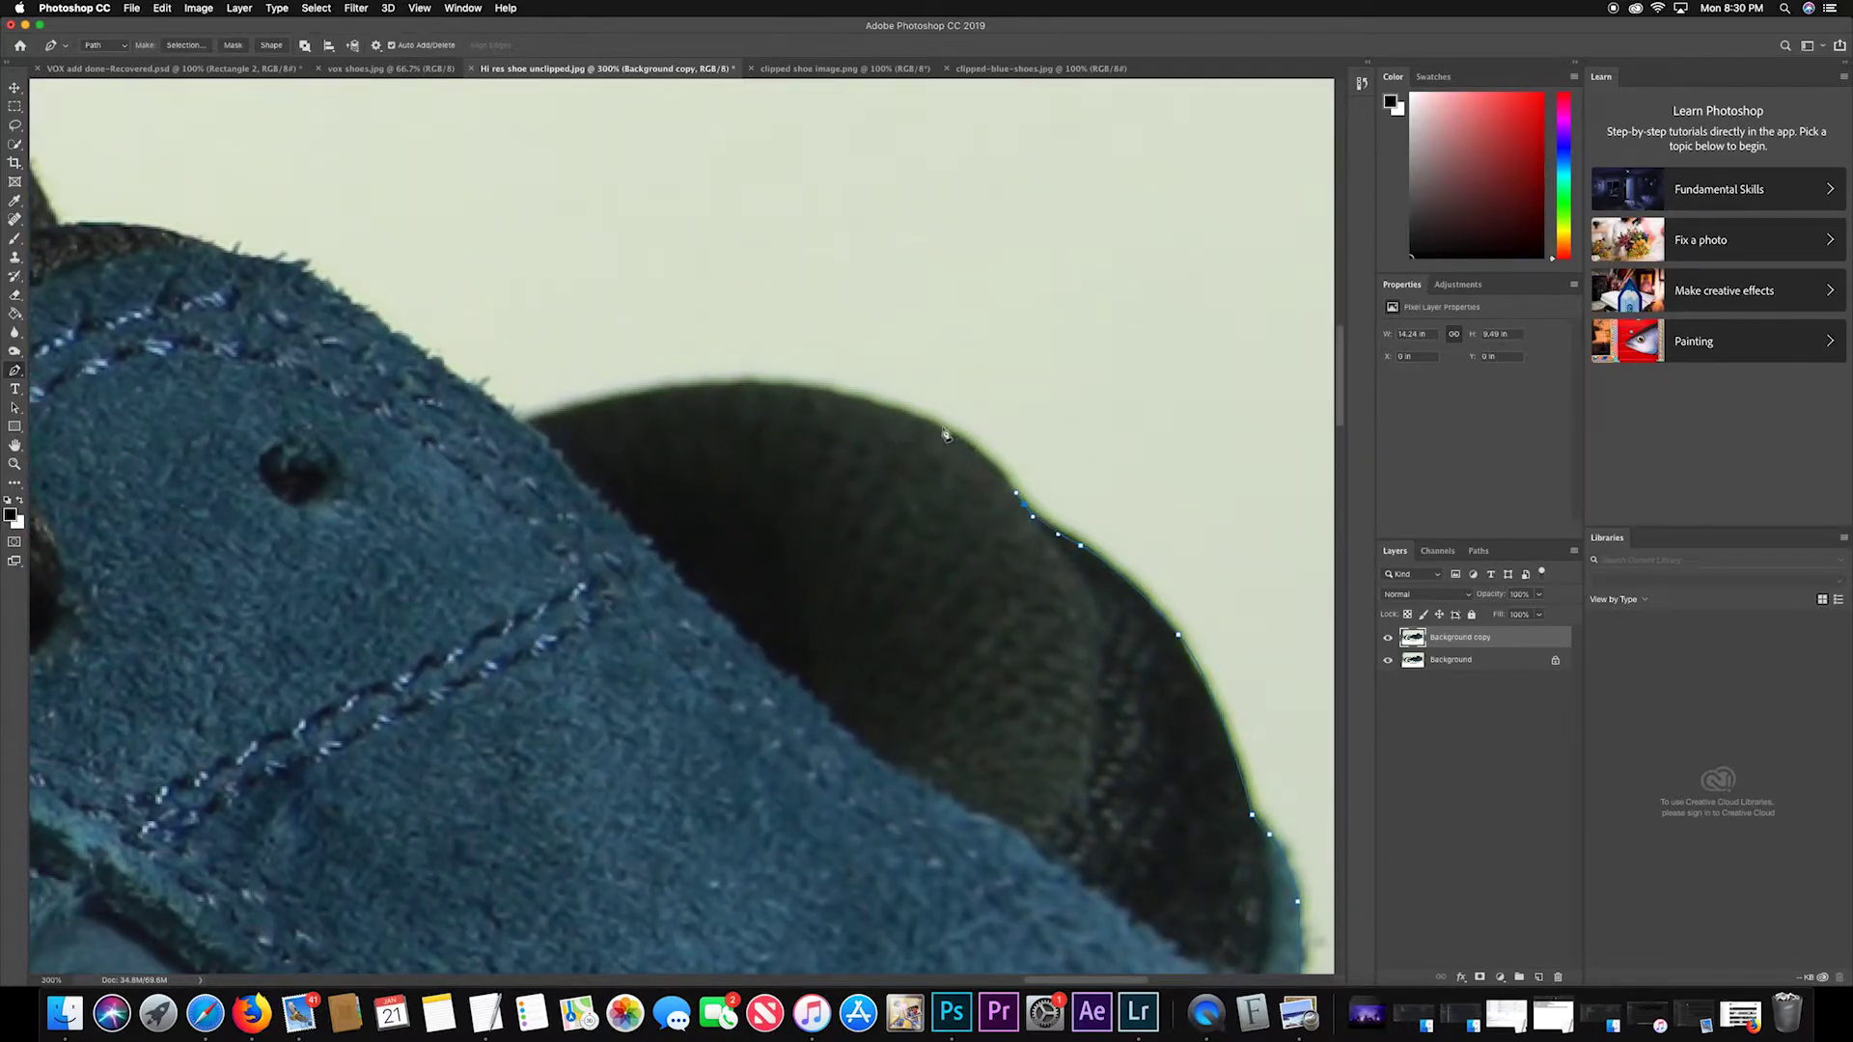
Curve the path along the sneaker collar, undoing one misplaced anchor.
drag(925, 425, 908, 421)
drag(779, 383, 781, 387)
drag(657, 391, 622, 397)
scroll(836, 566, left, 5)
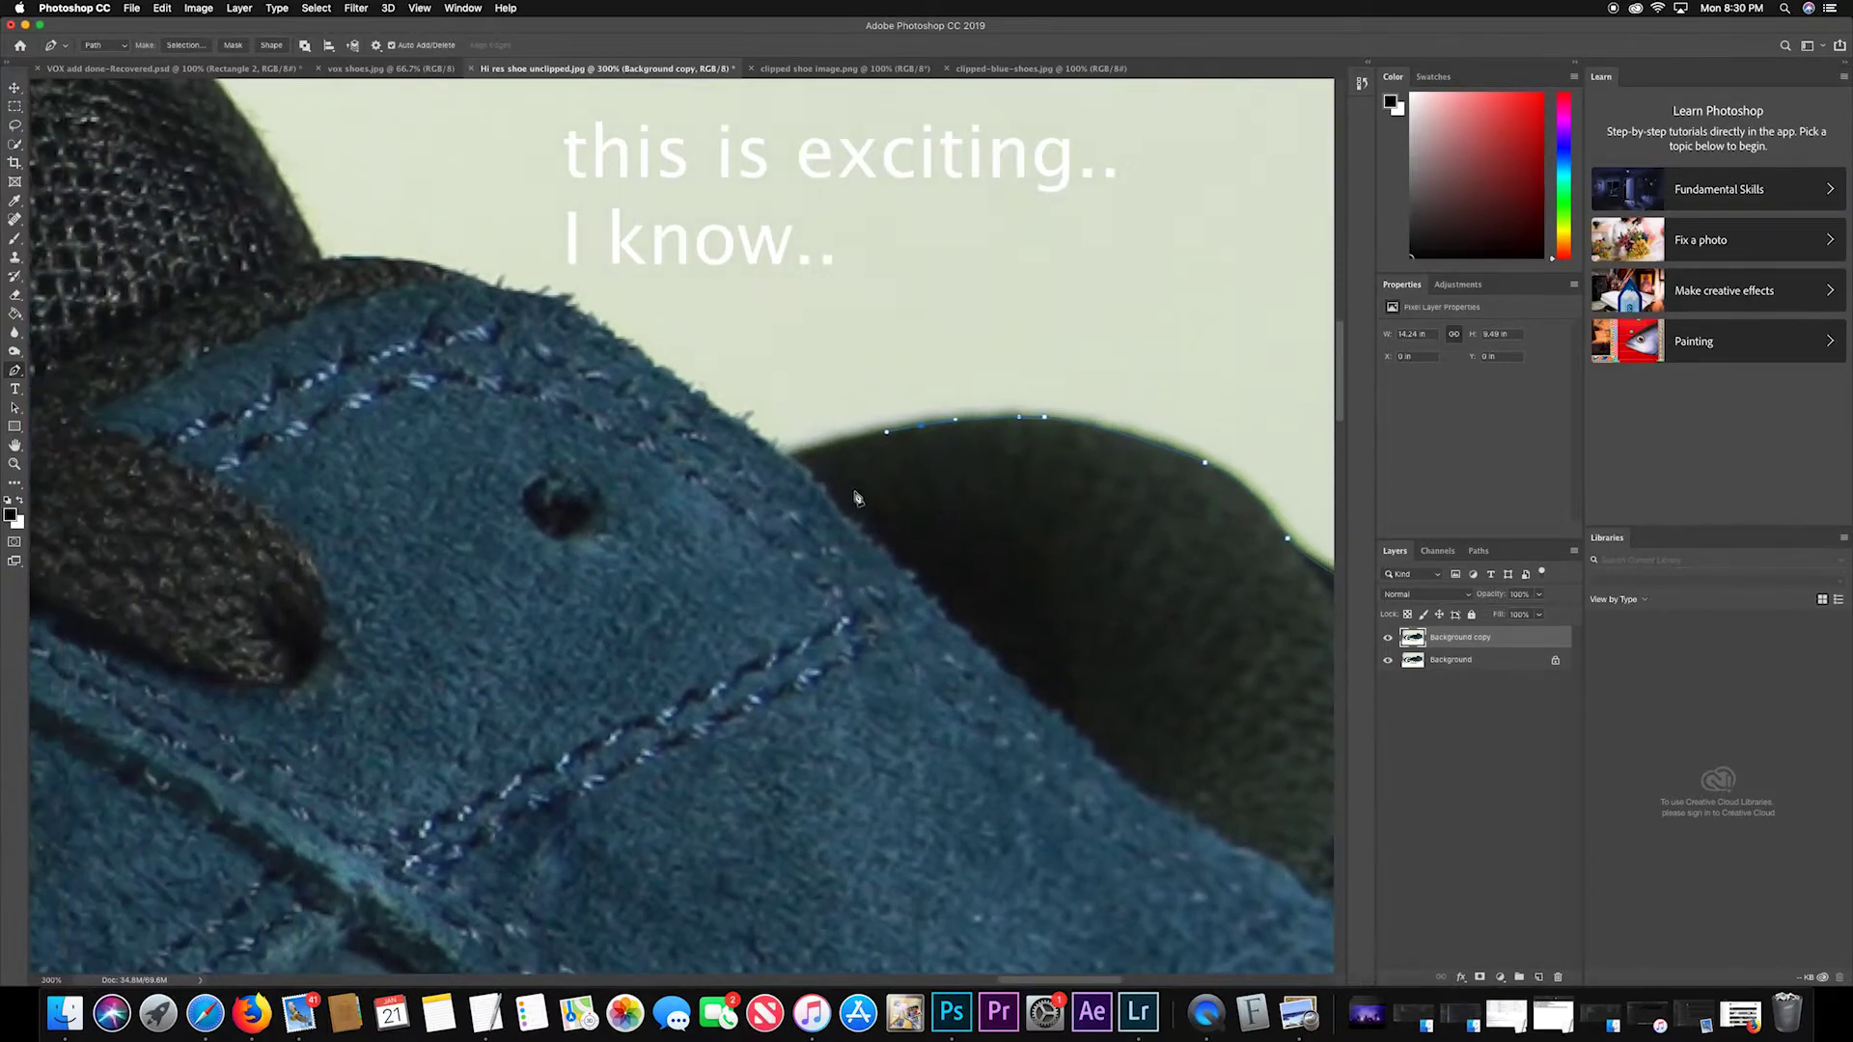
click(783, 455)
drag(629, 345, 586, 319)
key(super+z)
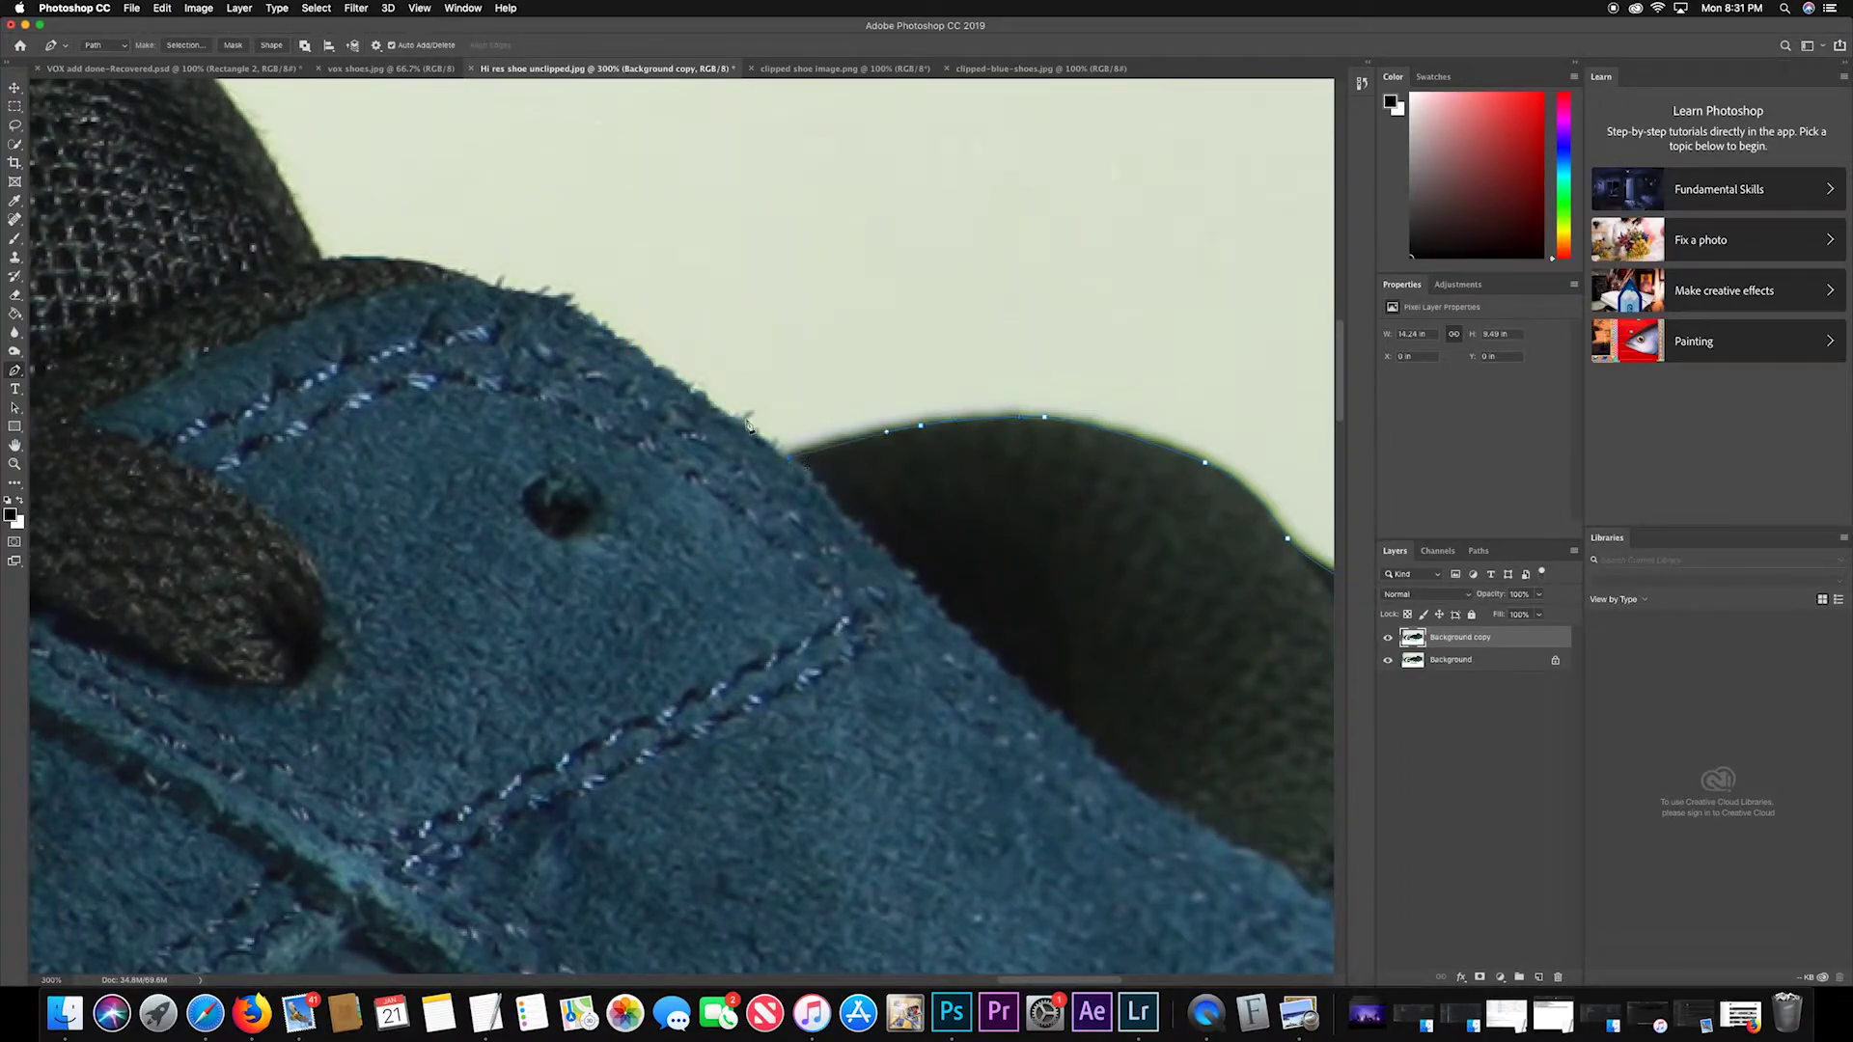
drag(676, 382, 651, 368)
Add anchors up the shoe's top edge, briefly switching to path selection and back.
click(530, 294)
click(470, 273)
scroll(579, 318, left, 10)
scroll(579, 319, up, 4)
click(941, 466)
click(893, 469)
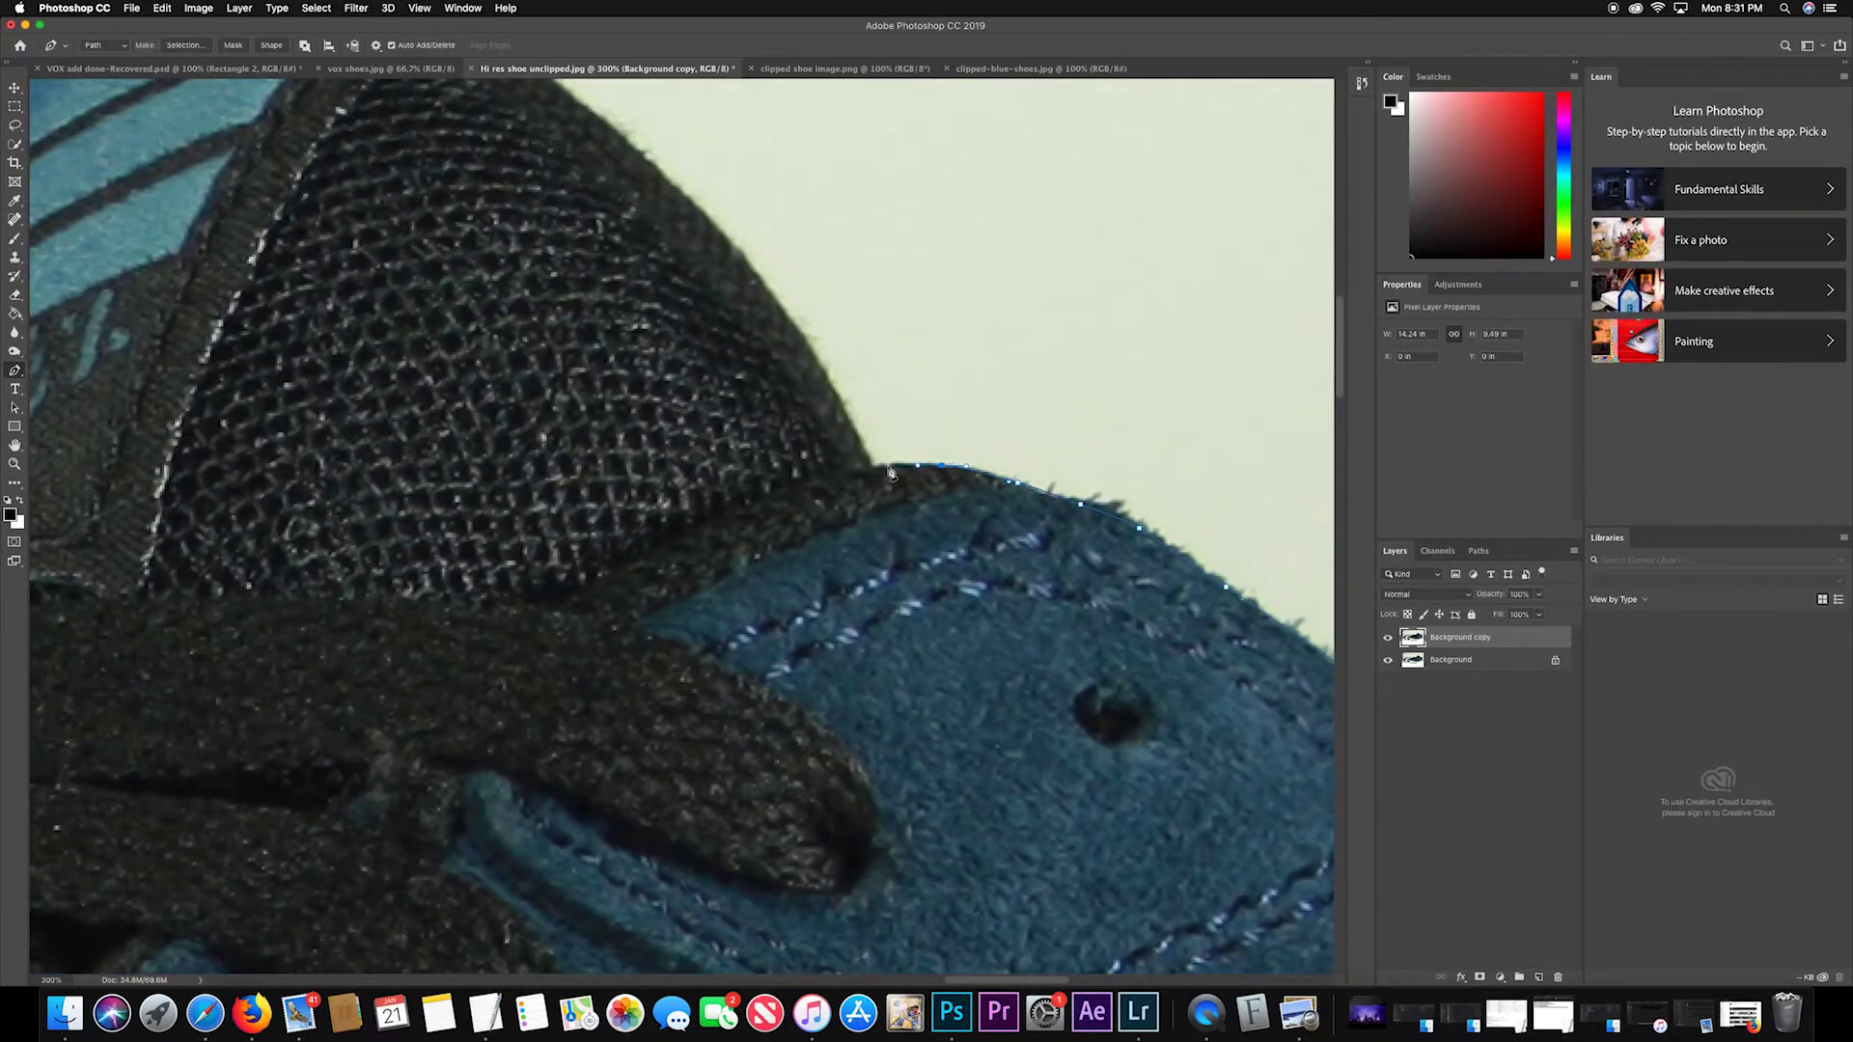
click(833, 362)
click(752, 272)
click(671, 182)
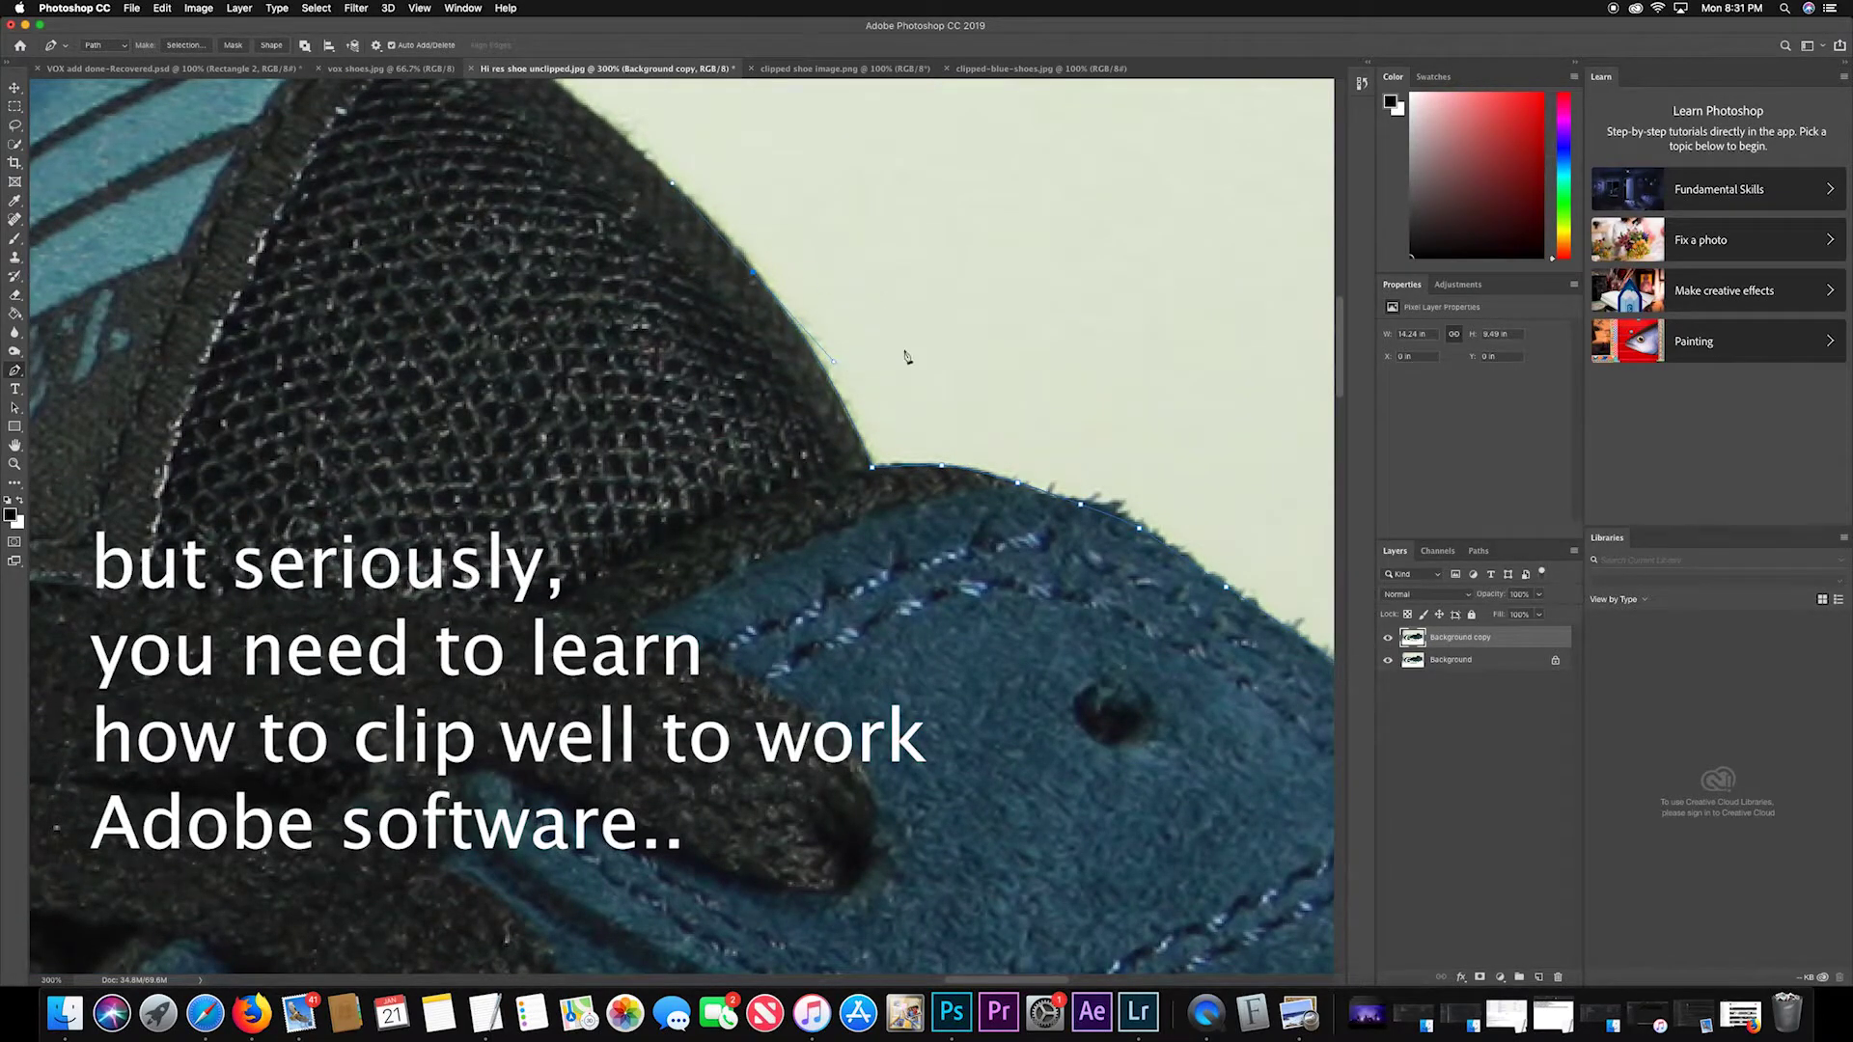
click(15, 407)
click(15, 369)
scroll(620, 318, up, 5)
scroll(619, 317, left, 4)
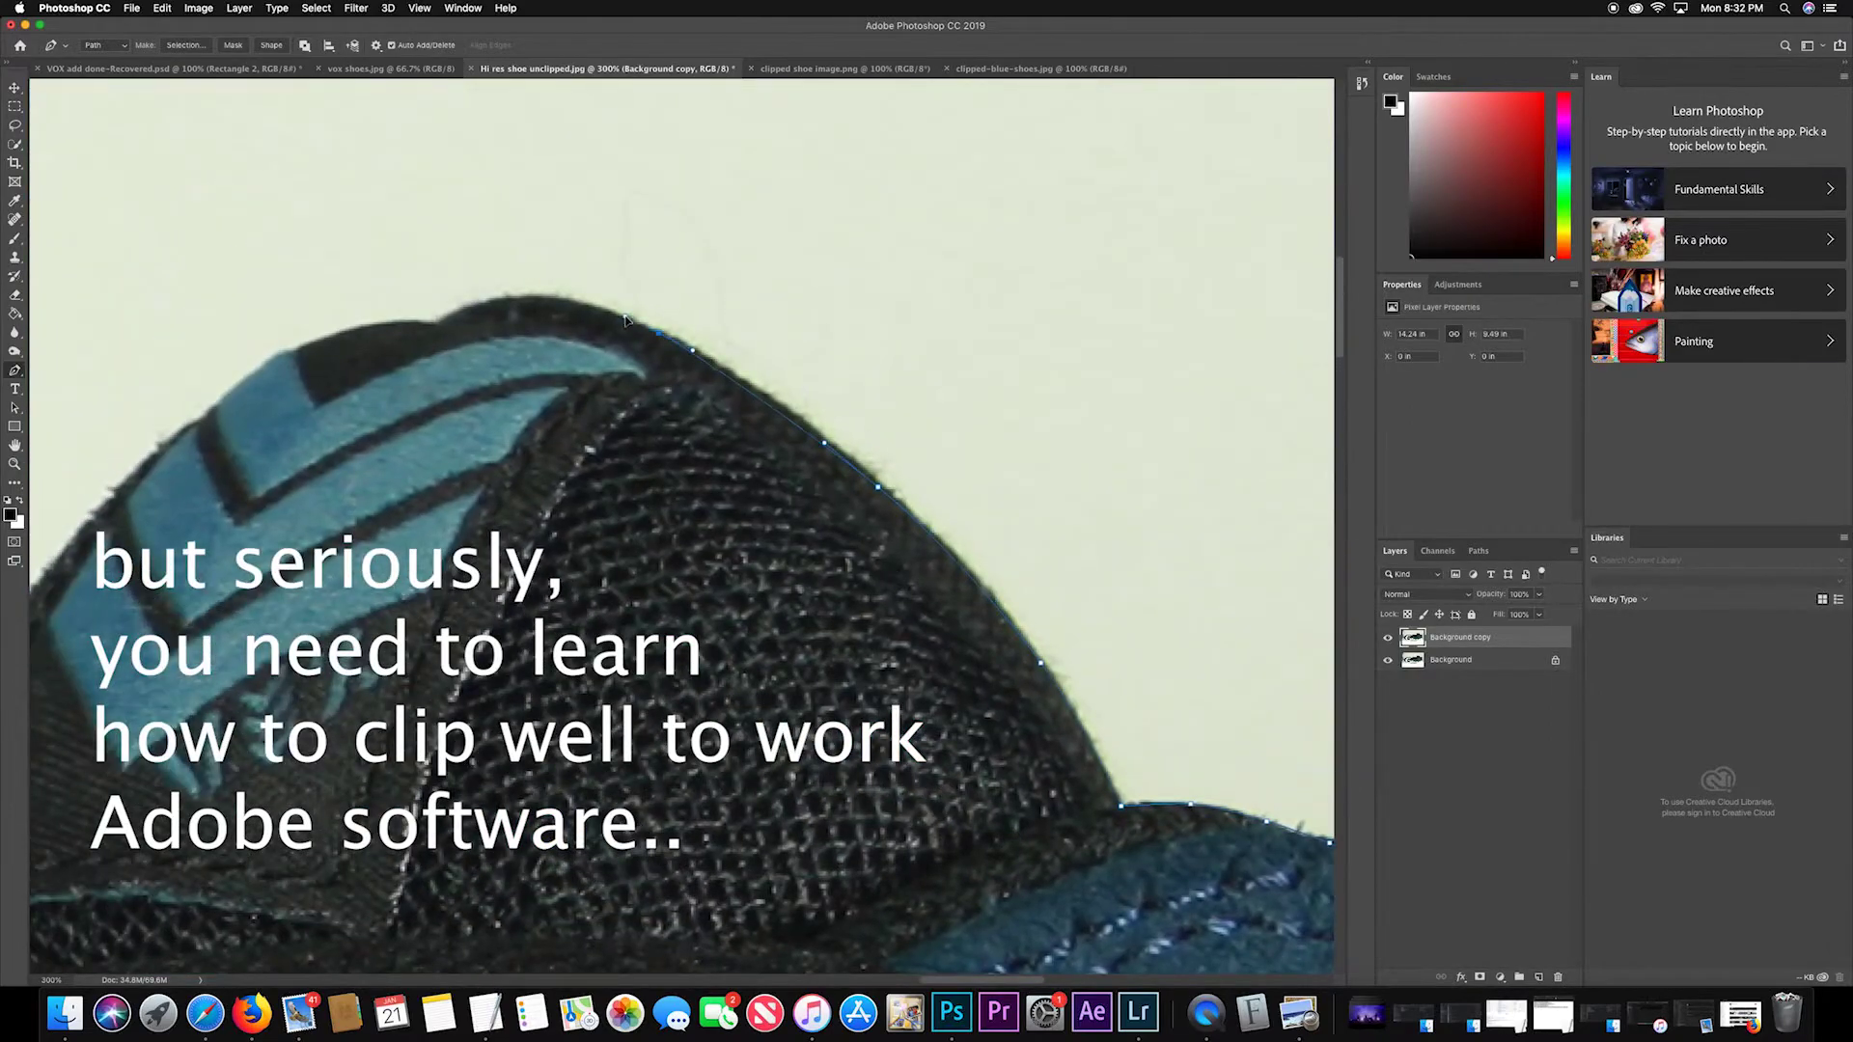
Trace over the tongue's top and start down the shoe's back edge.
drag(469, 305, 437, 324)
scroll(389, 331, left, 7)
scroll(389, 331, down, 1)
drag(909, 299, 879, 328)
click(564, 687)
scroll(493, 463, down, 5)
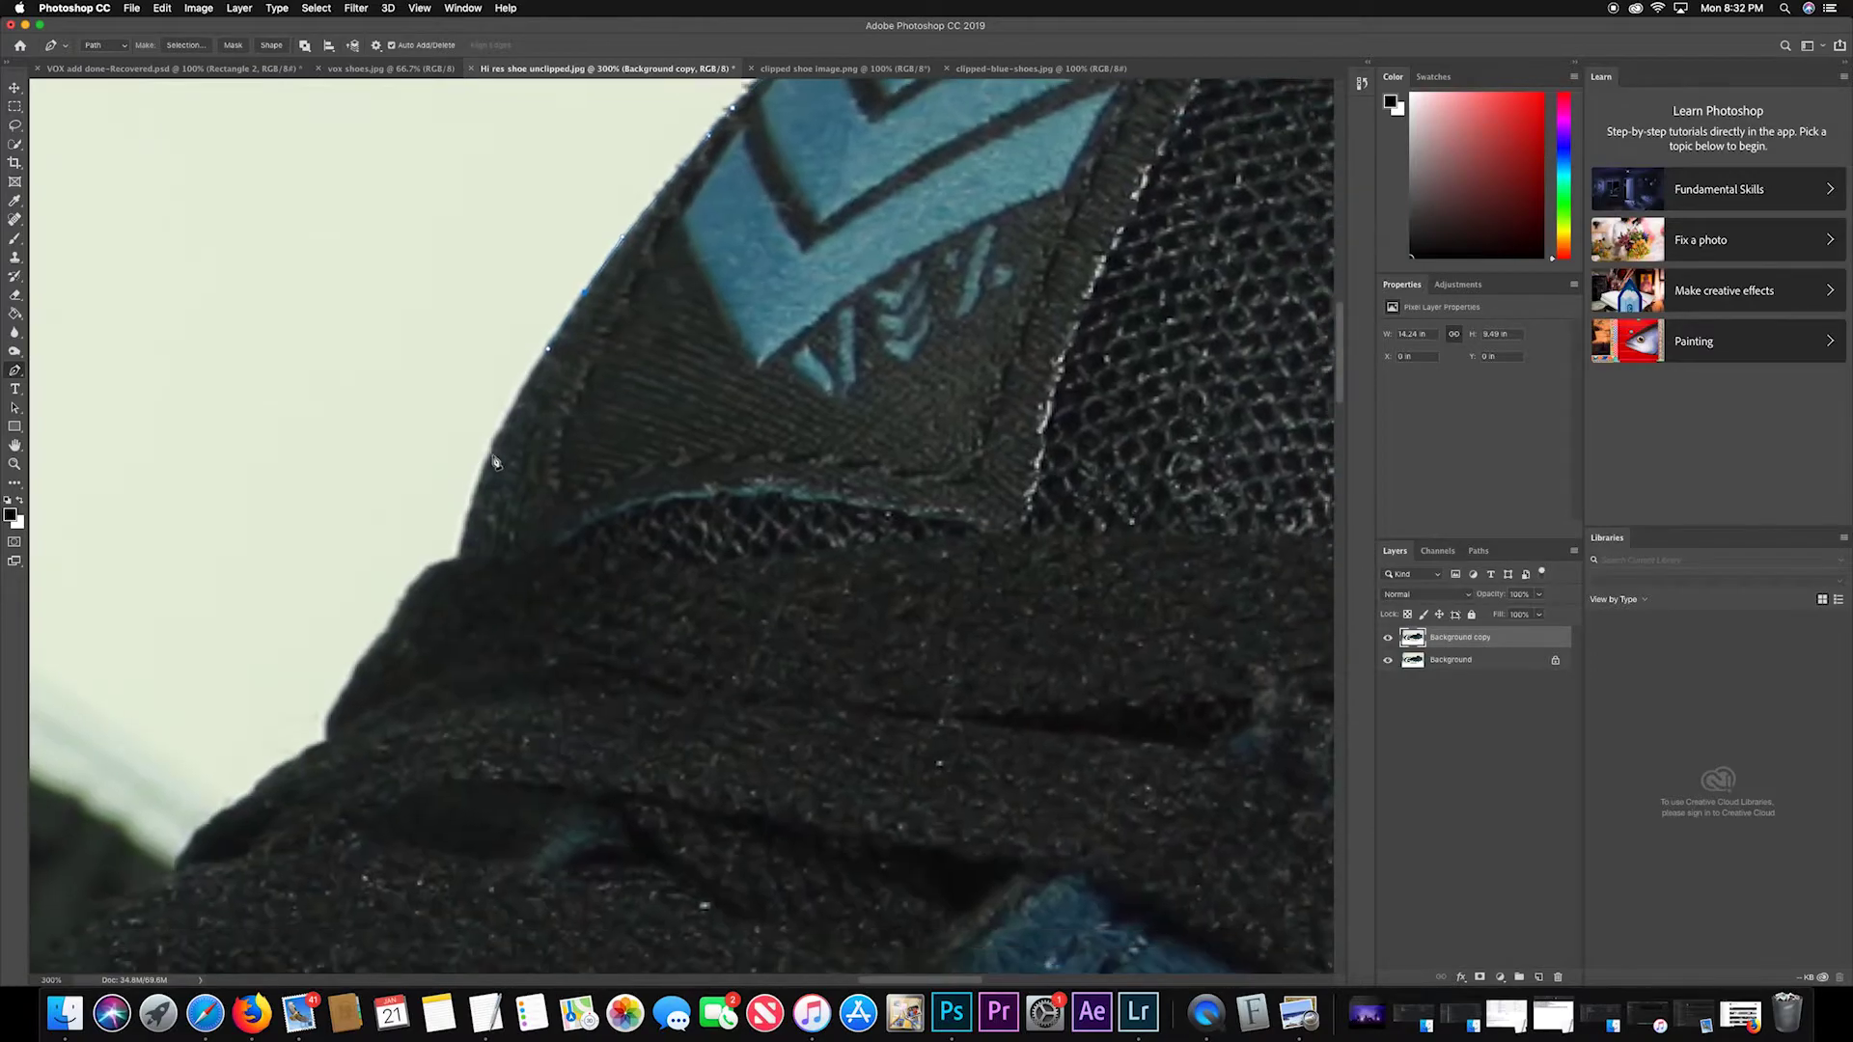
click(492, 457)
click(460, 558)
click(432, 568)
click(400, 606)
click(394, 627)
click(372, 641)
scroll(448, 661, down, 3)
scroll(449, 661, left, 3)
Continue anchors further down the edge, then undo the misplaced last ones.
click(537, 493)
click(527, 532)
click(507, 544)
click(461, 576)
click(435, 597)
click(405, 625)
click(378, 658)
scroll(378, 658, left, 8)
scroll(378, 658, down, 2)
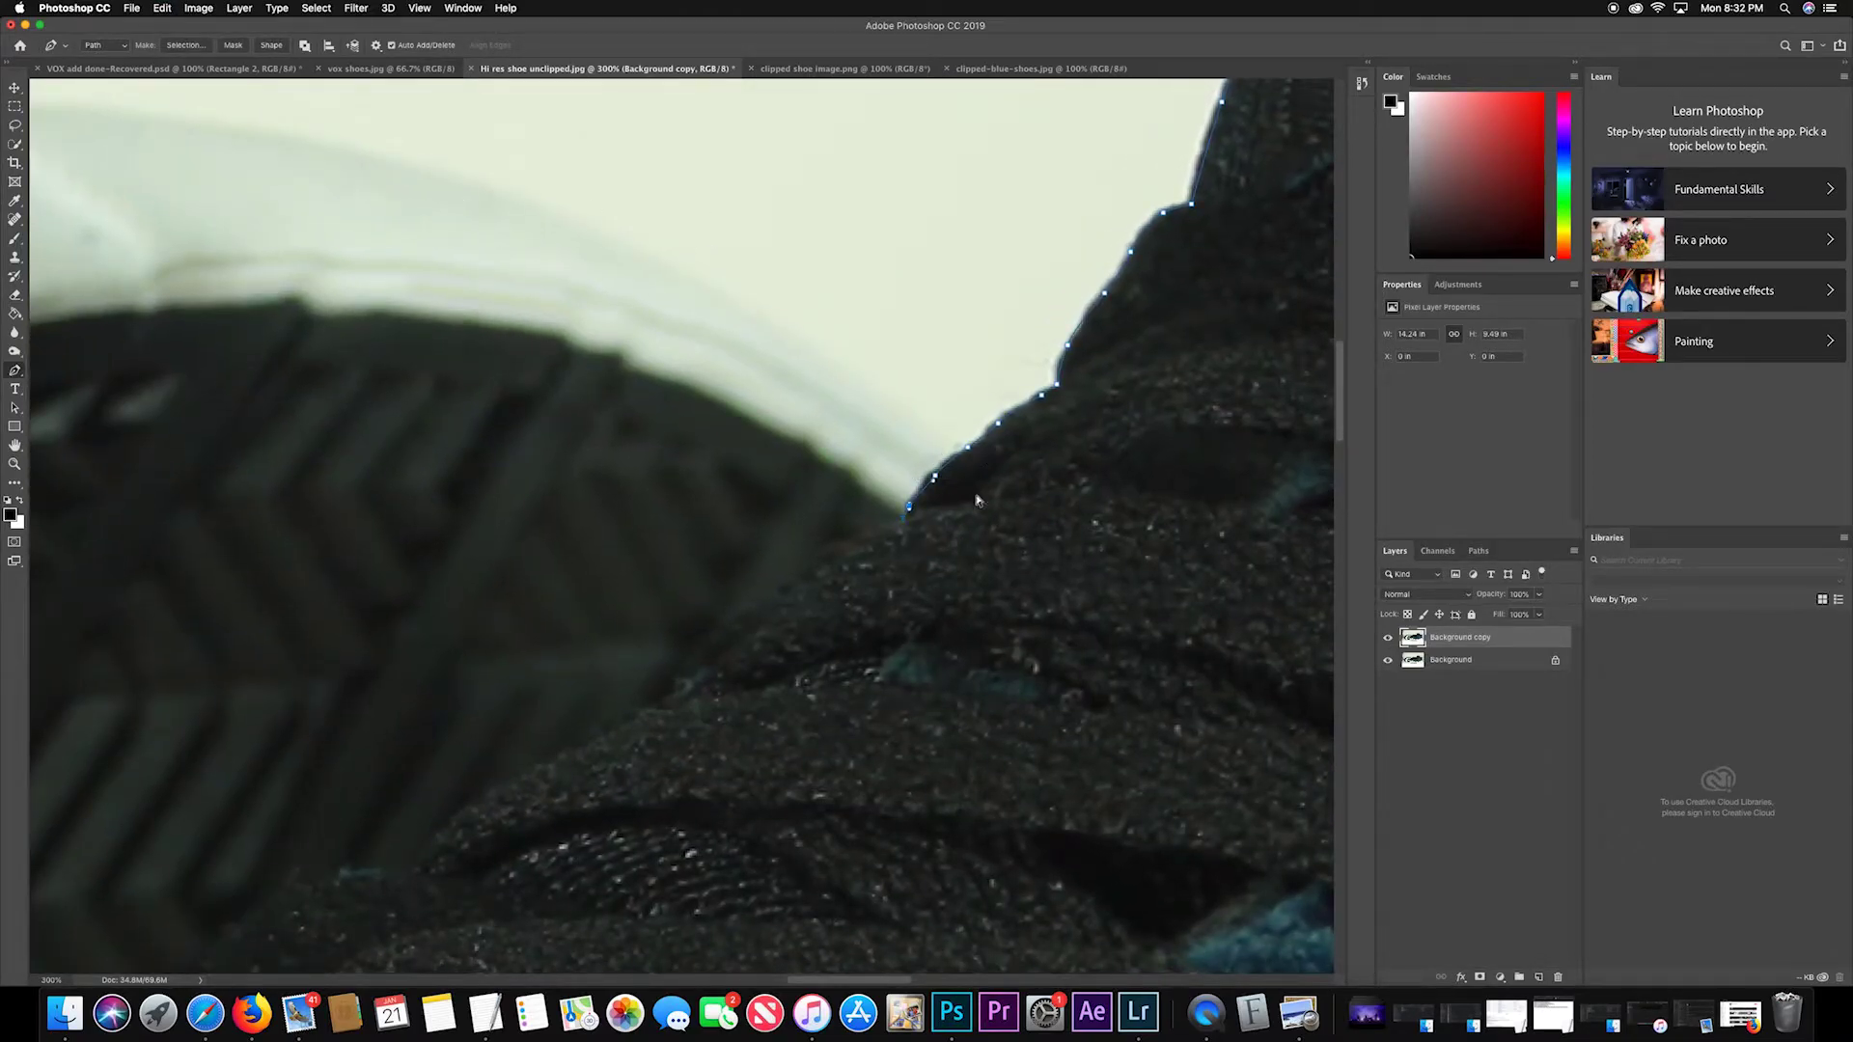
key(super+z)
key(super+z)
key(super+z)
Place anchors along the white rim and upper rim of the shoe.
click(666, 263)
click(581, 229)
click(239, 139)
drag(238, 139, 1004, 271)
click(964, 263)
click(733, 309)
drag(733, 310, 927, 385)
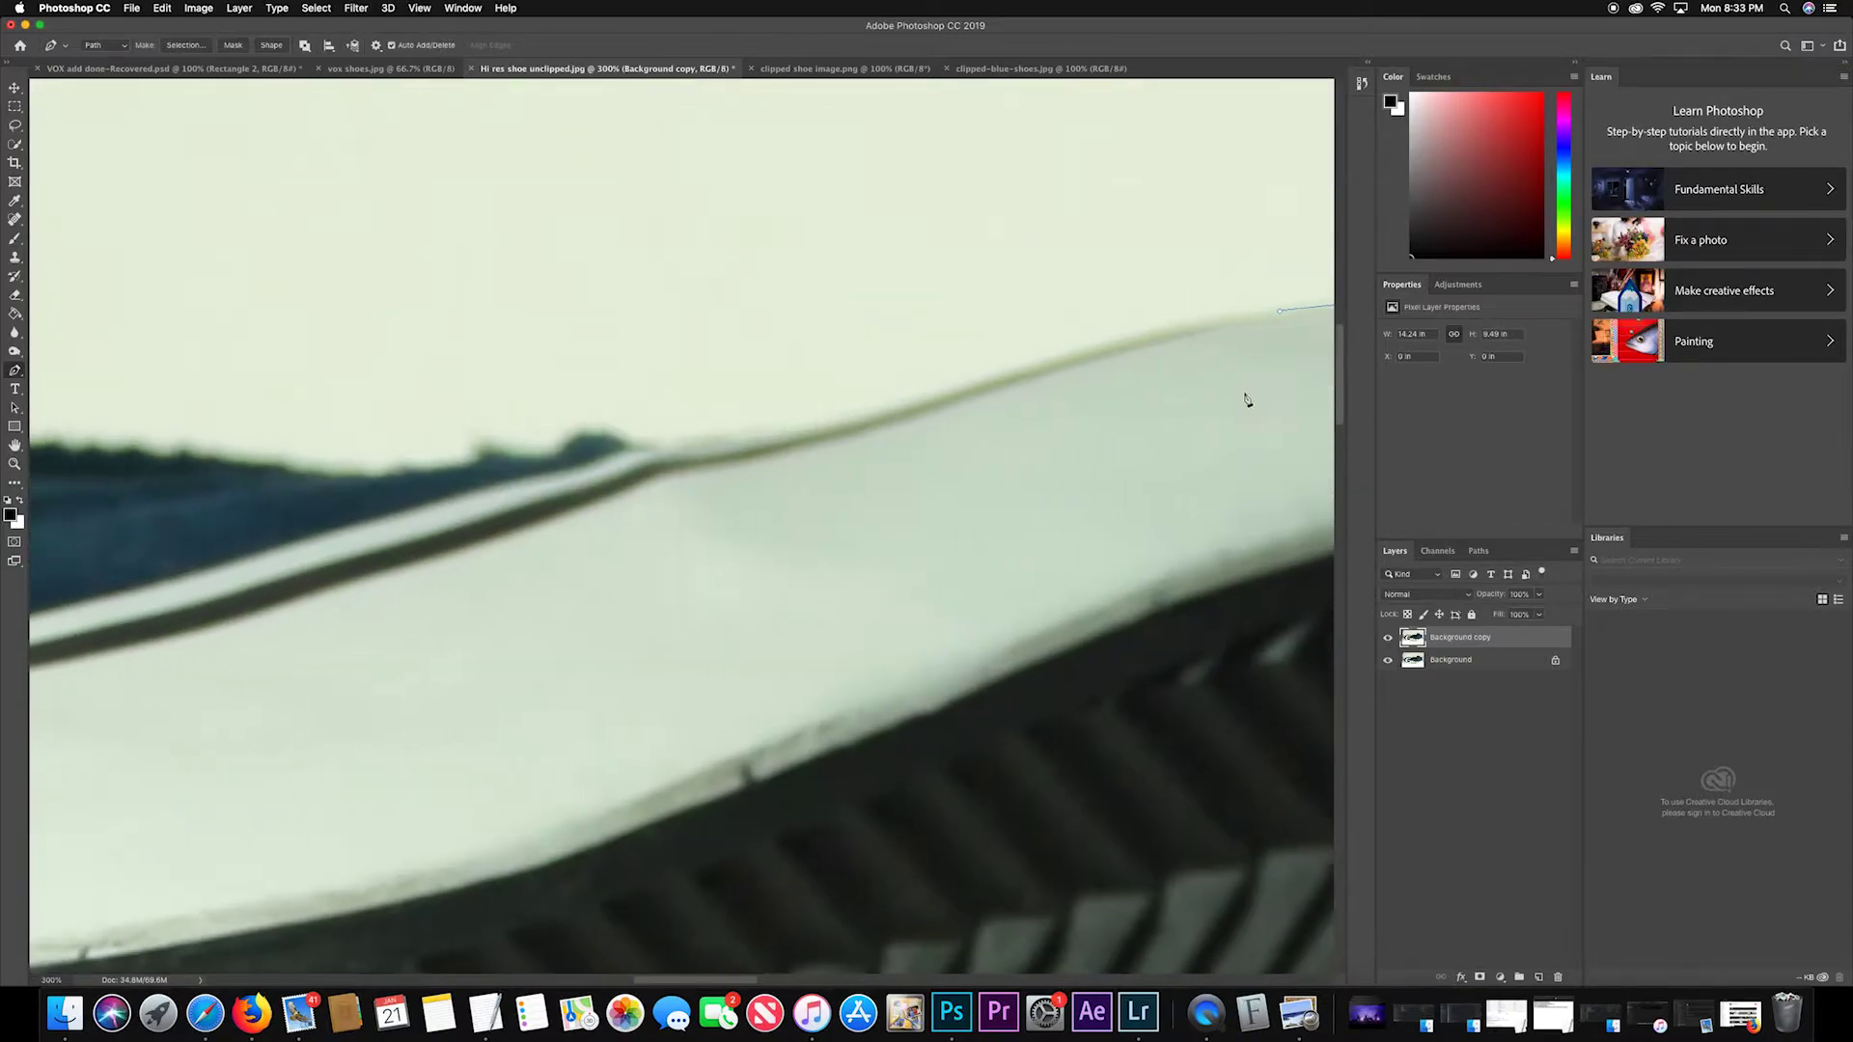
click(666, 450)
click(609, 441)
click(579, 453)
click(516, 464)
click(485, 463)
click(461, 487)
drag(461, 487, 897, 463)
Trace the dark top edge leftward with a series of anchors.
click(636, 432)
click(578, 431)
click(422, 427)
click(361, 426)
click(335, 423)
click(269, 425)
click(203, 430)
scroll(980, 530, left, 10)
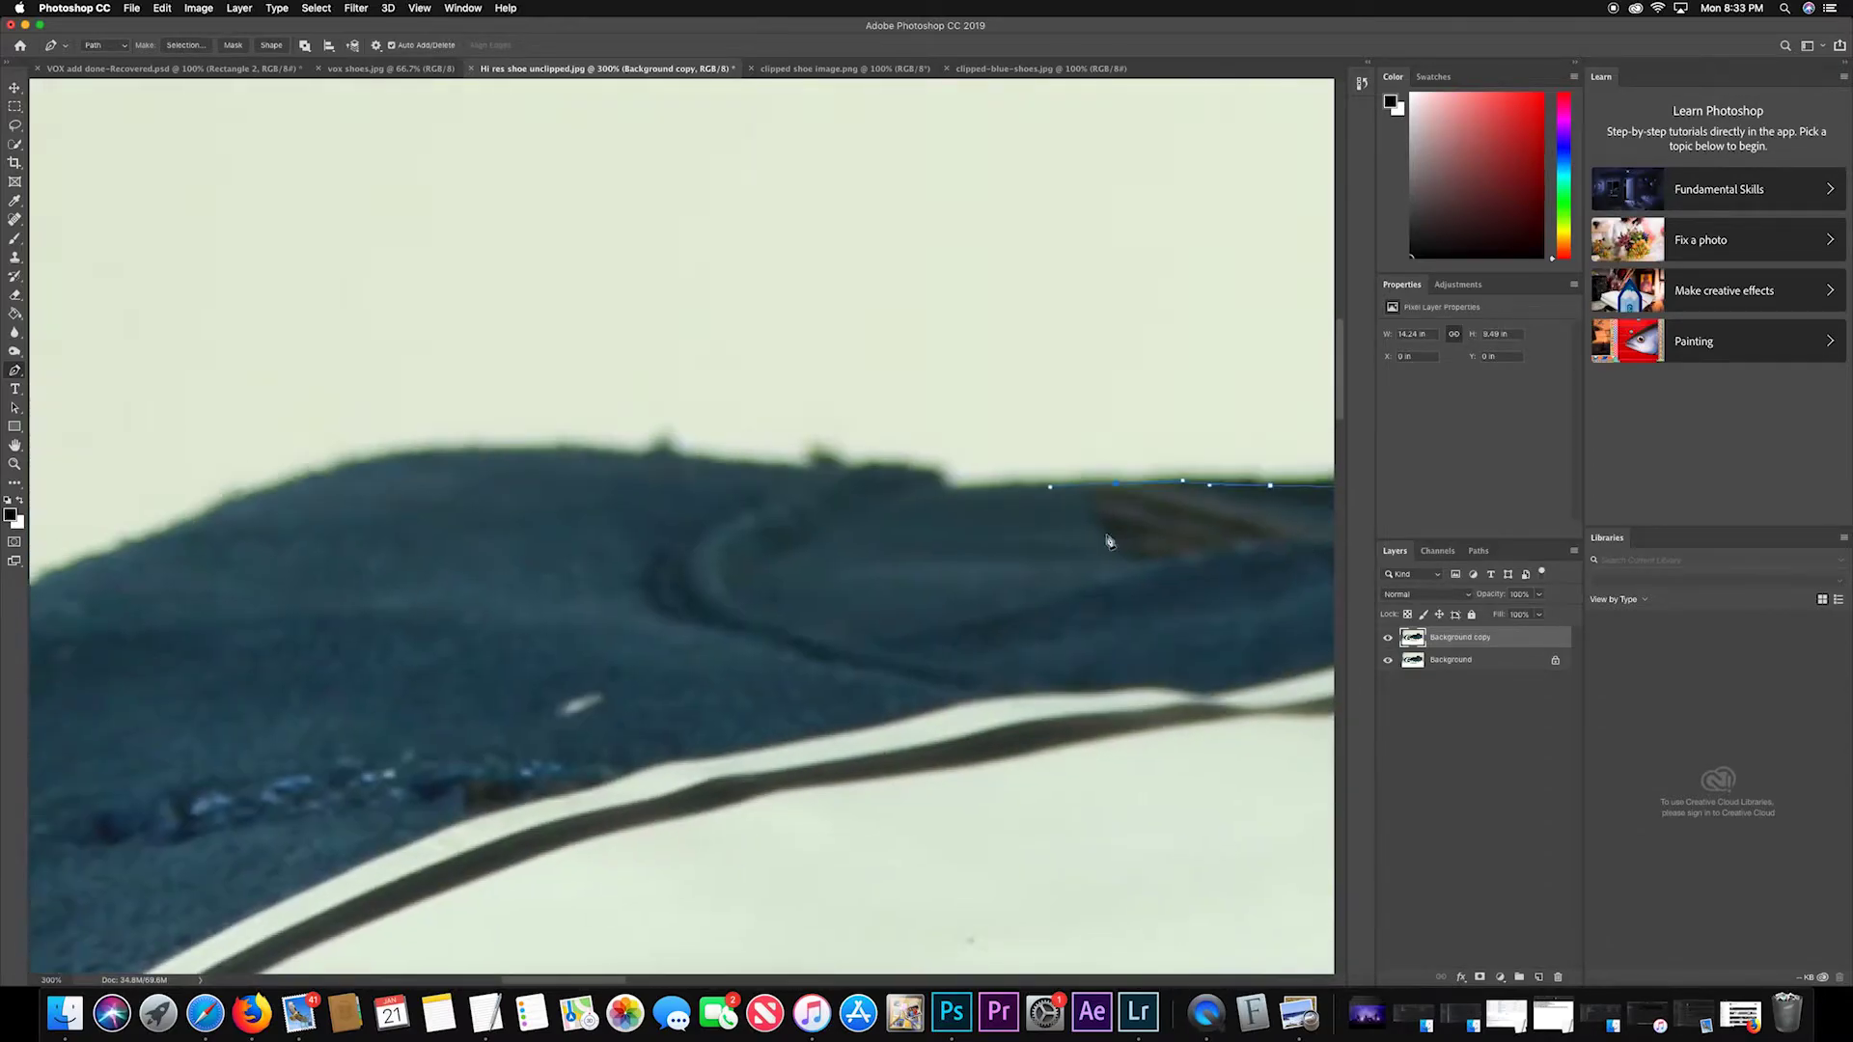
scroll(1158, 481, right, 12)
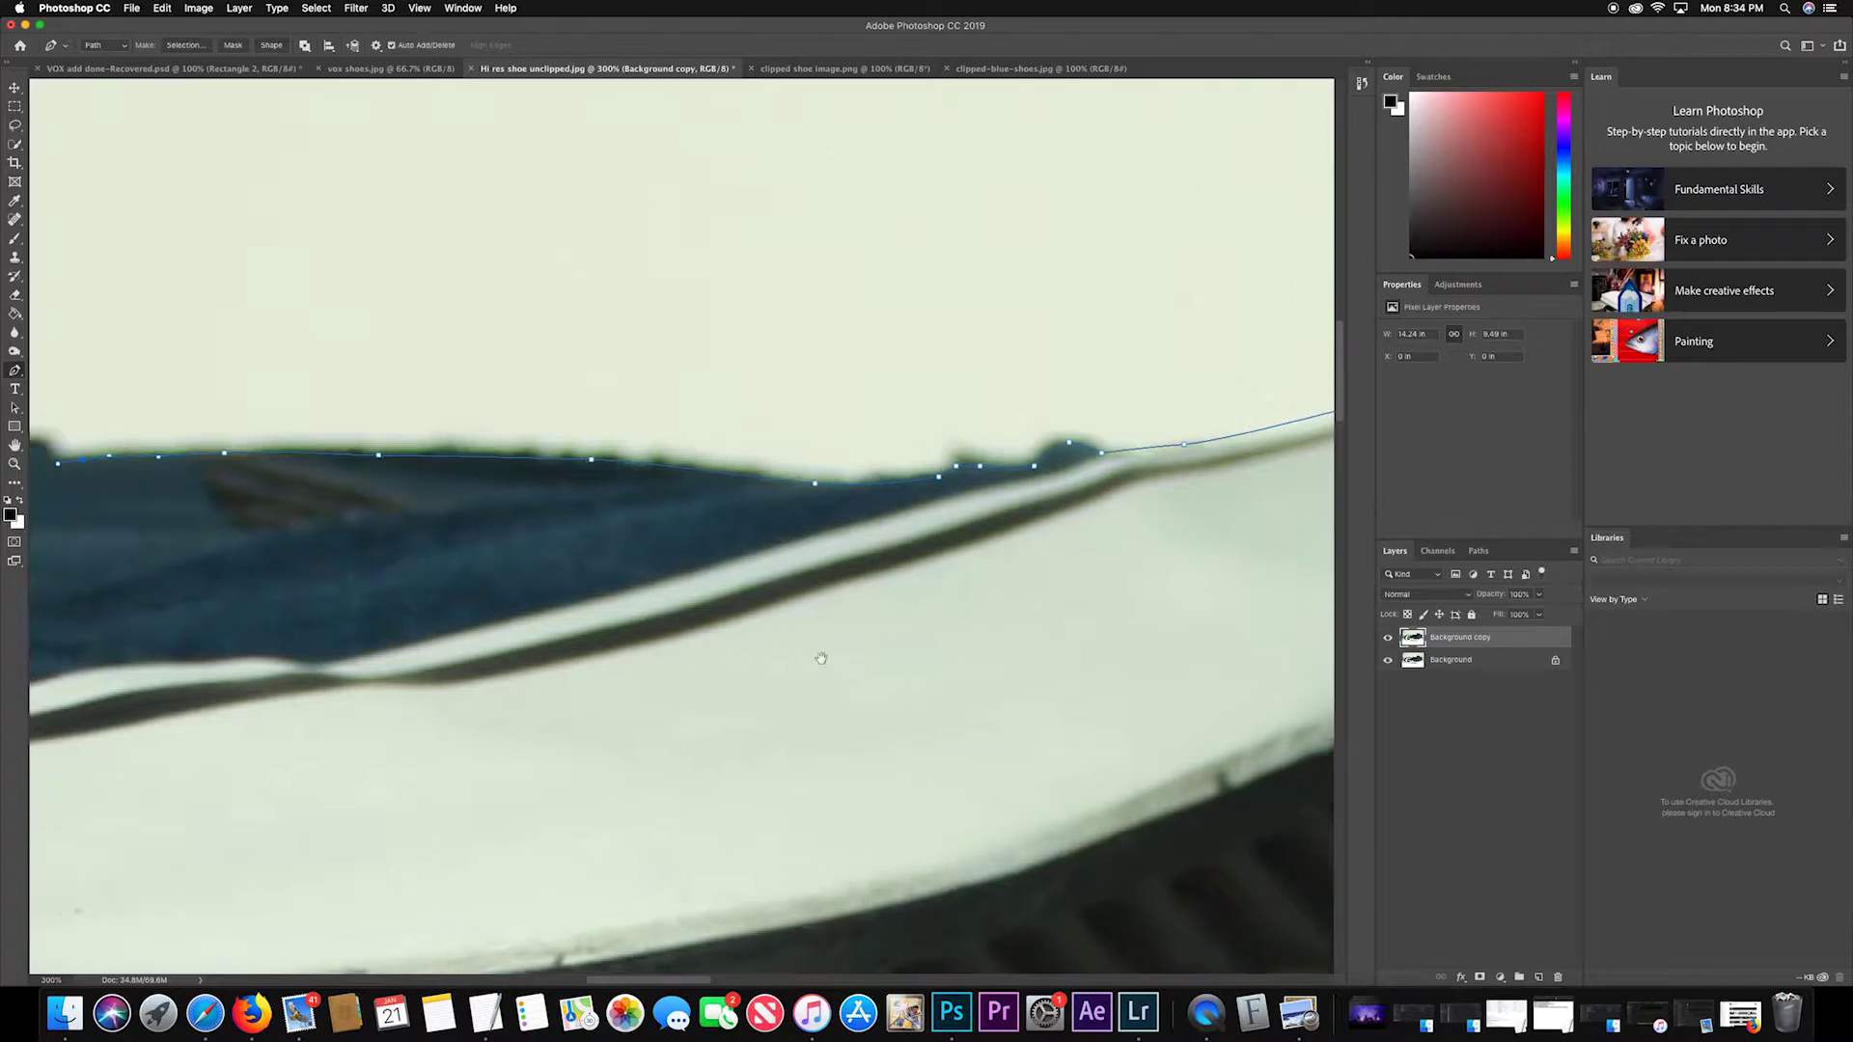
scroll(1050, 540, left, 11)
click(818, 413)
click(769, 404)
click(725, 408)
click(685, 406)
click(590, 397)
click(526, 392)
click(484, 393)
click(401, 386)
scroll(869, 405, left, 9)
Run the path down the shoe's edge toward the dark rim.
click(969, 374)
click(897, 397)
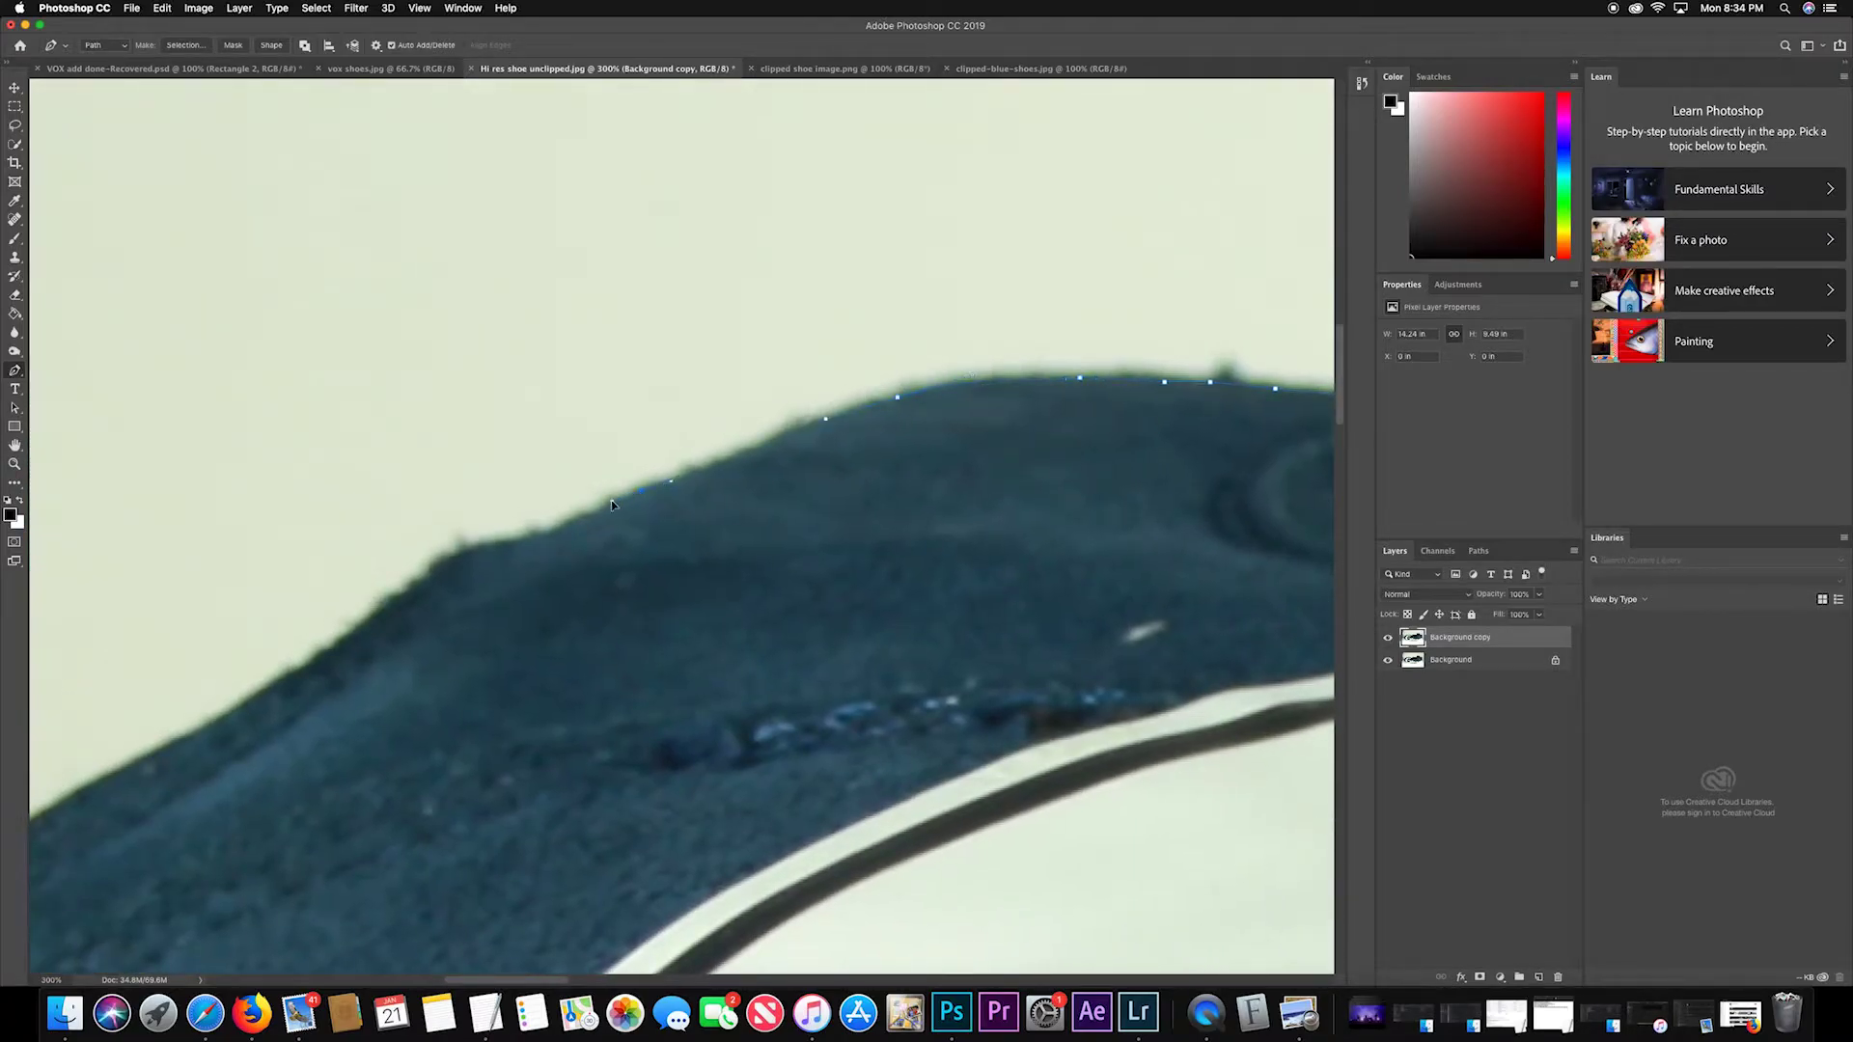
click(543, 539)
click(429, 579)
click(397, 627)
scroll(397, 628, left, 7)
scroll(397, 629, down, 3)
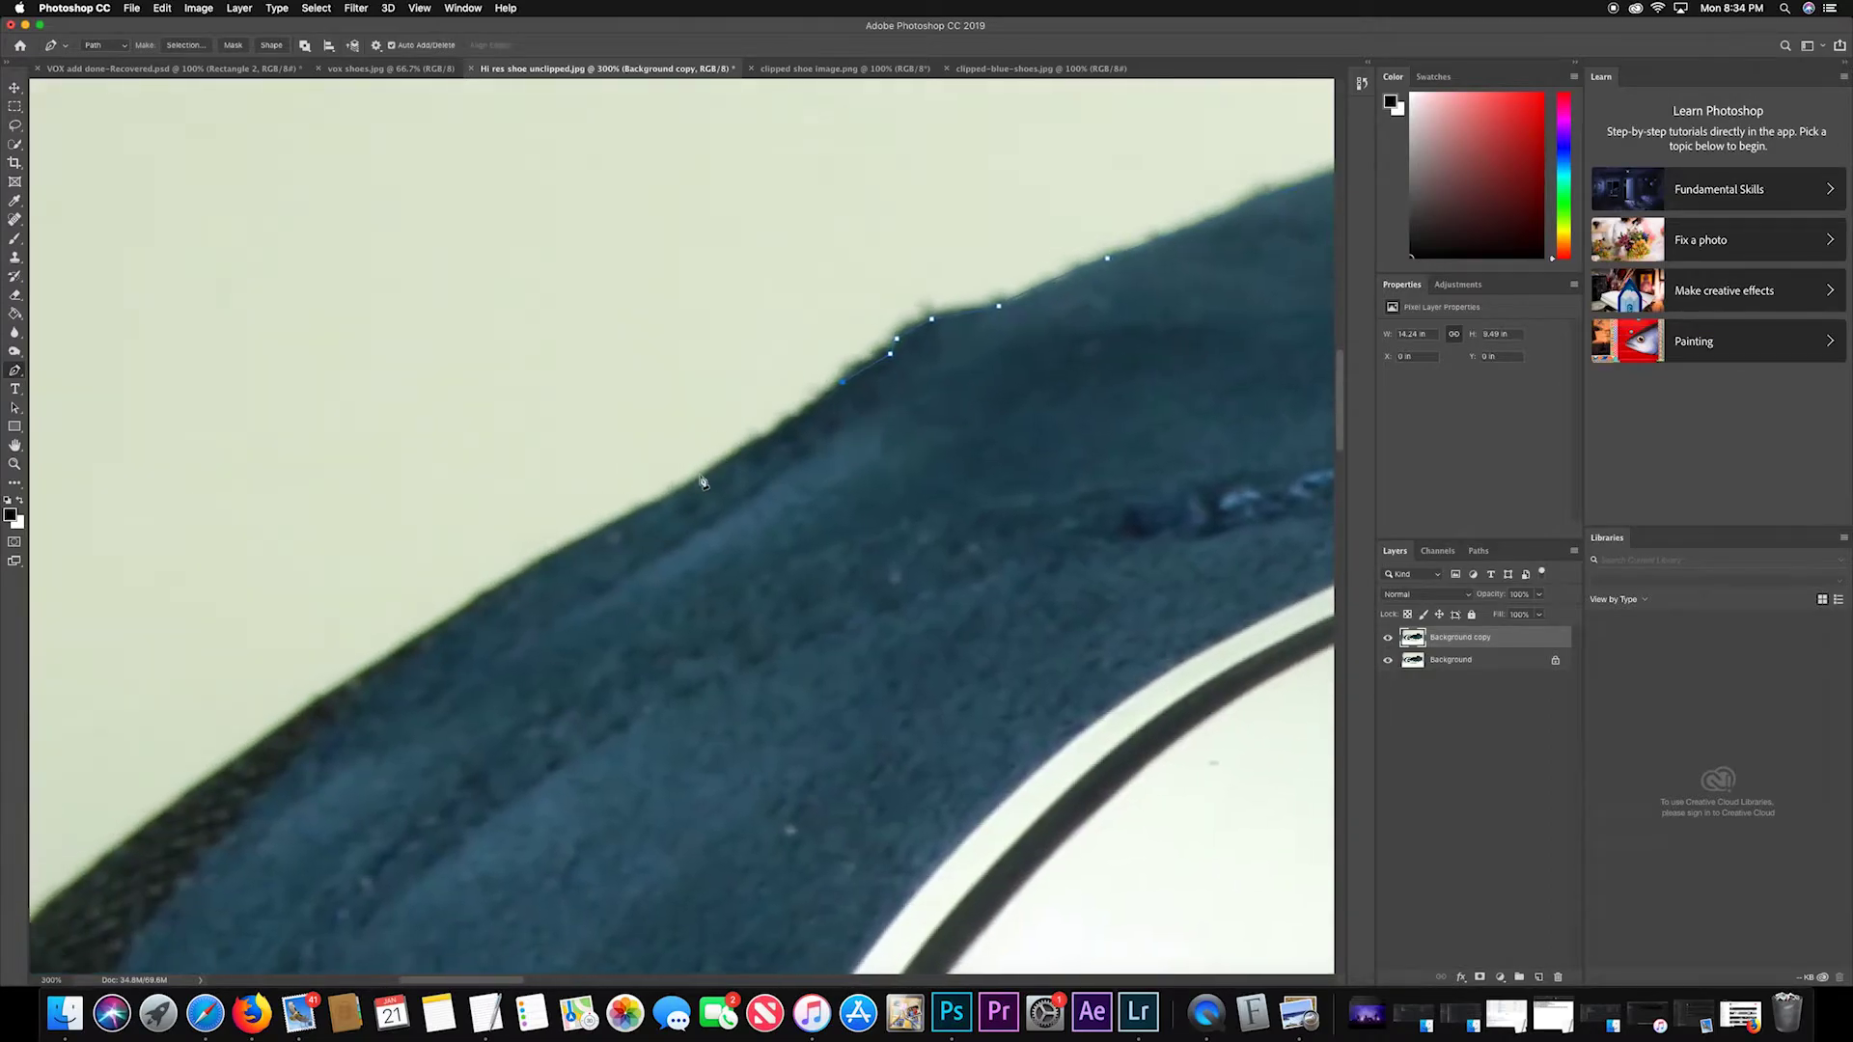
click(702, 482)
click(537, 569)
click(357, 684)
scroll(406, 743, left, 5)
click(515, 530)
click(440, 585)
scroll(556, 466, left, 3)
scroll(556, 465, down, 2)
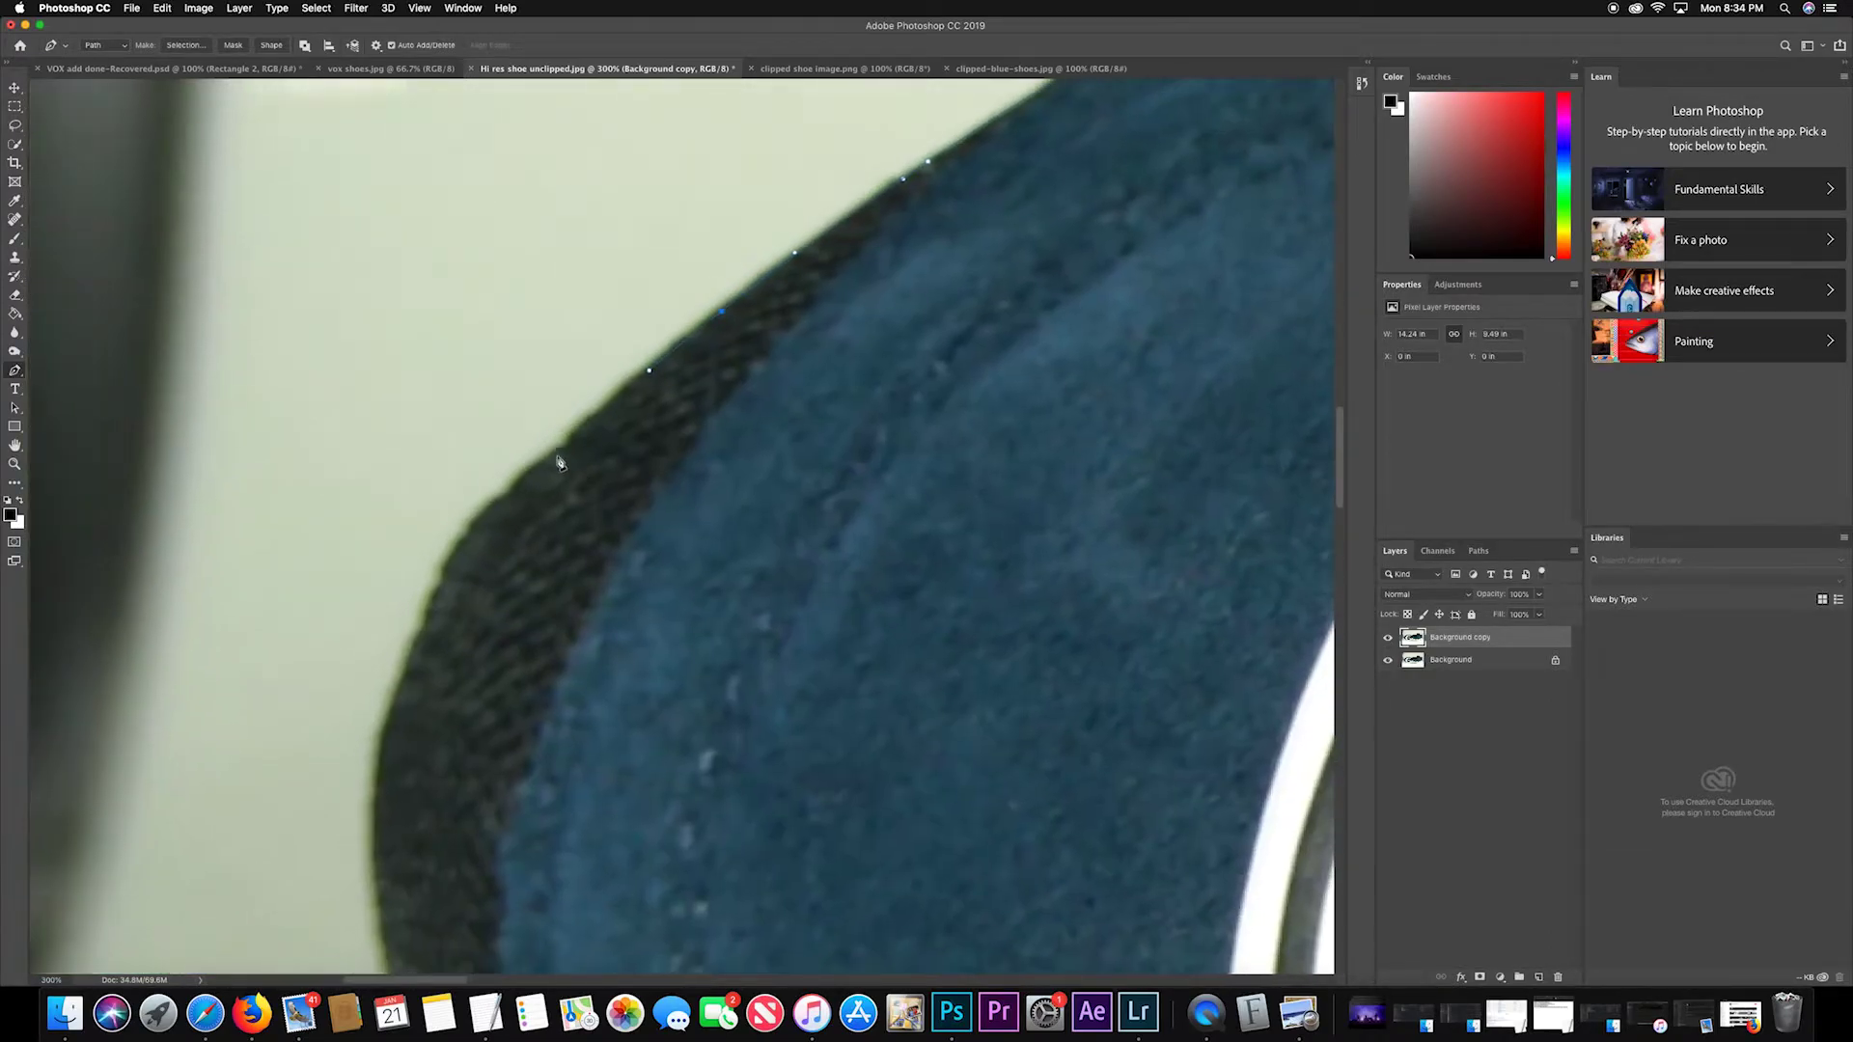
Follow the shoe's outer edge downward with more anchors.
click(550, 456)
click(484, 509)
click(414, 631)
click(398, 689)
click(383, 752)
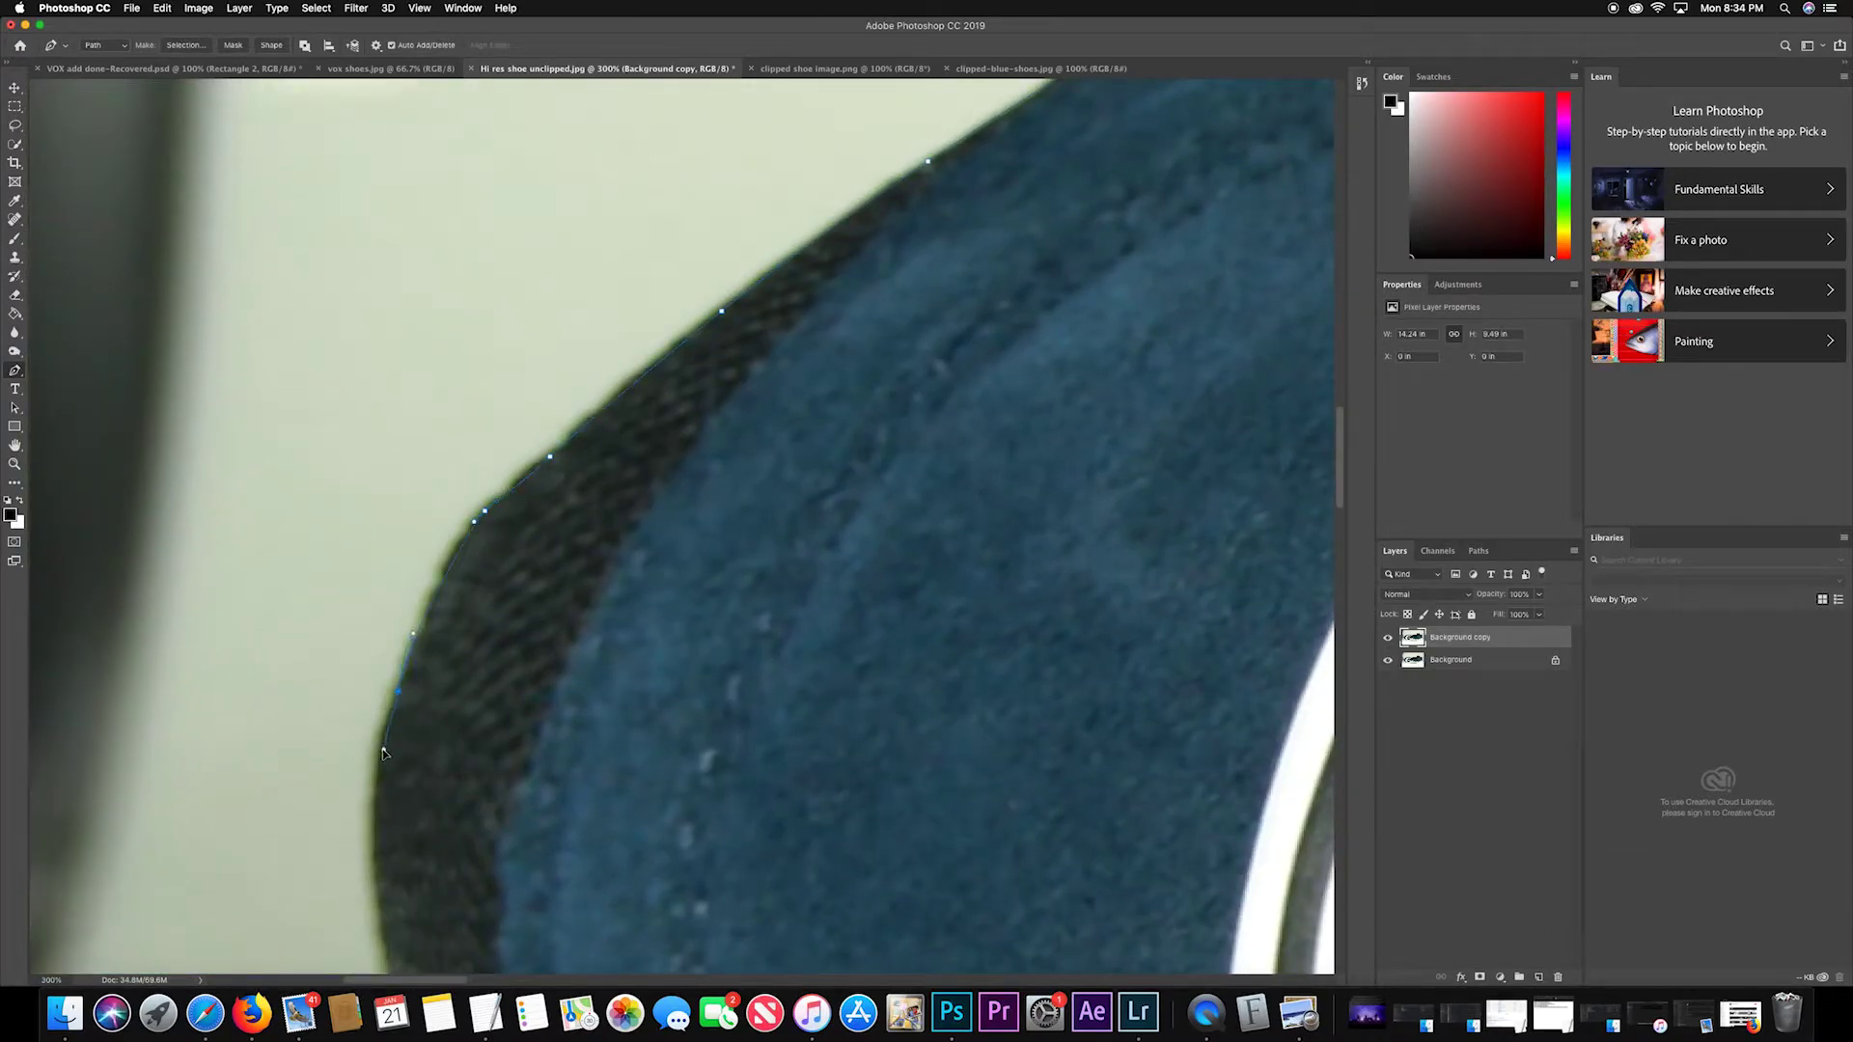
click(381, 908)
scroll(381, 908, down, 8)
scroll(381, 907, left, 1)
click(427, 423)
click(440, 496)
click(478, 657)
click(634, 837)
scroll(777, 982, down, 1)
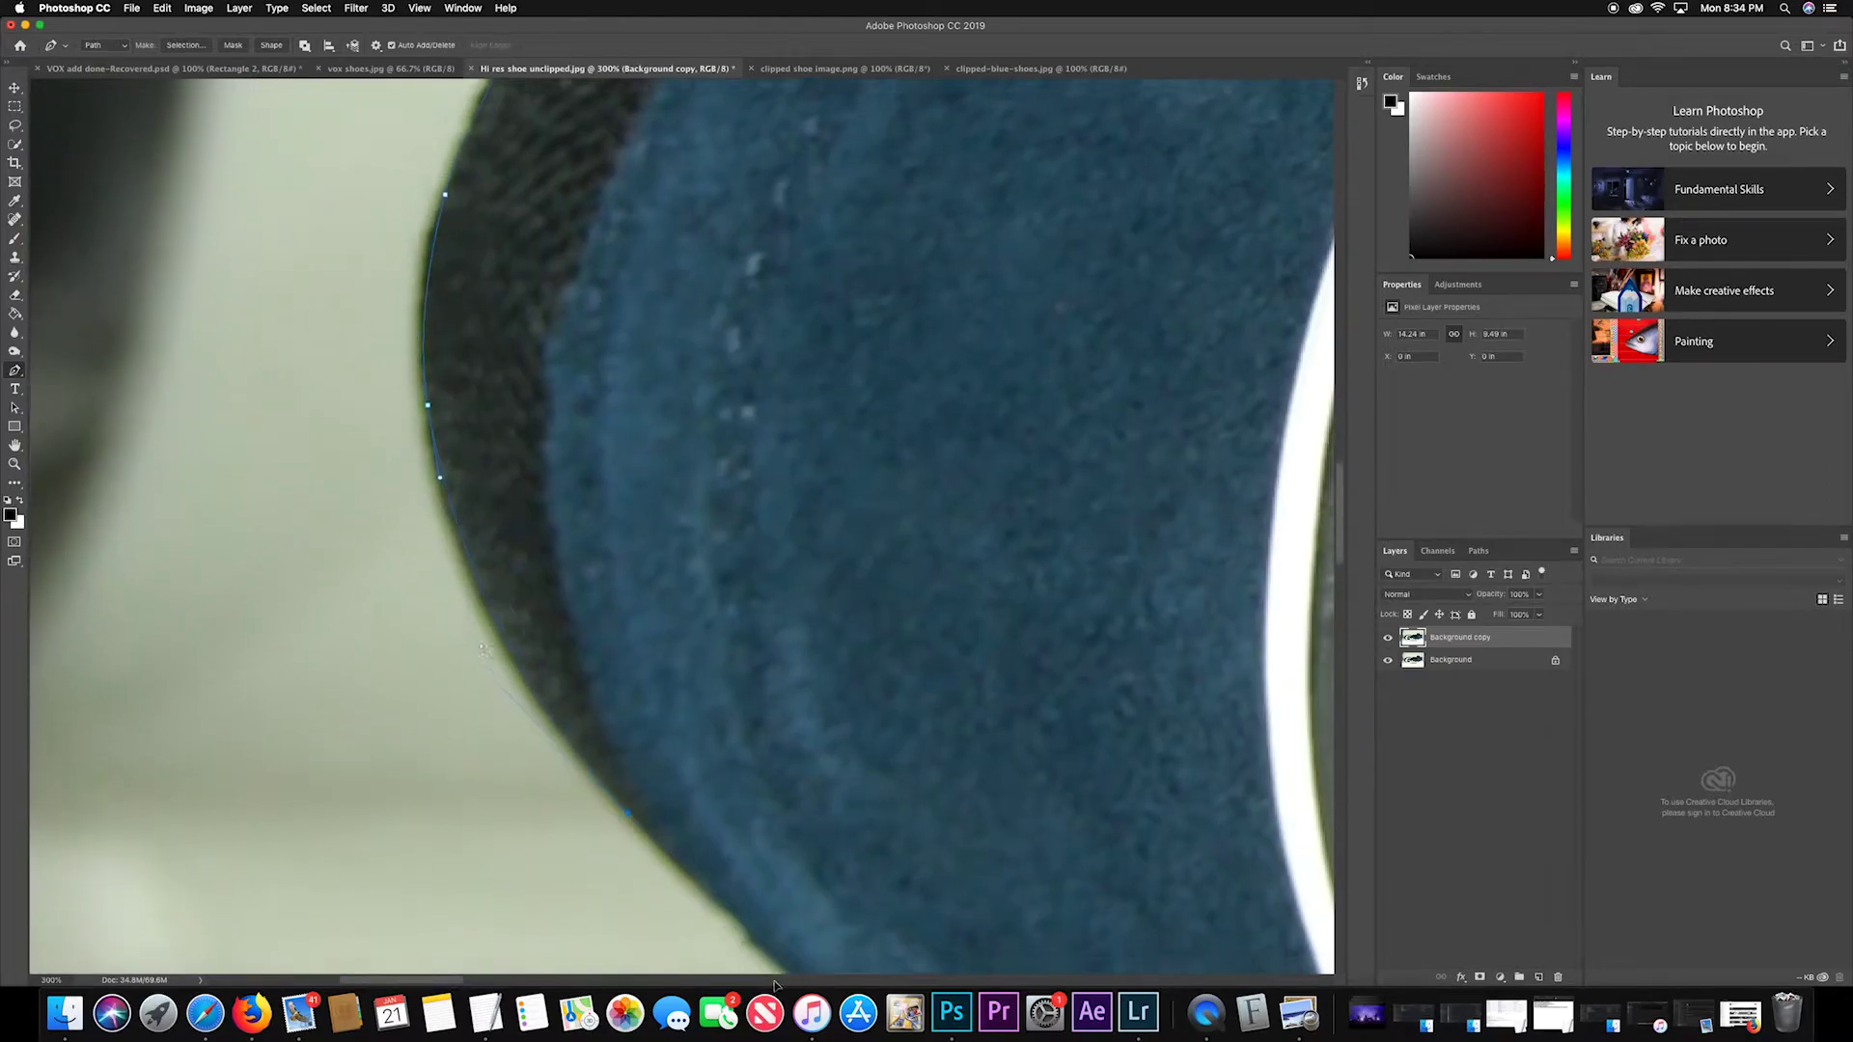
scroll(699, 401, down, 5)
scroll(699, 401, right, 2)
Add two anchors along the bottom edge and zoom out to the whole photo.
click(740, 579)
click(870, 644)
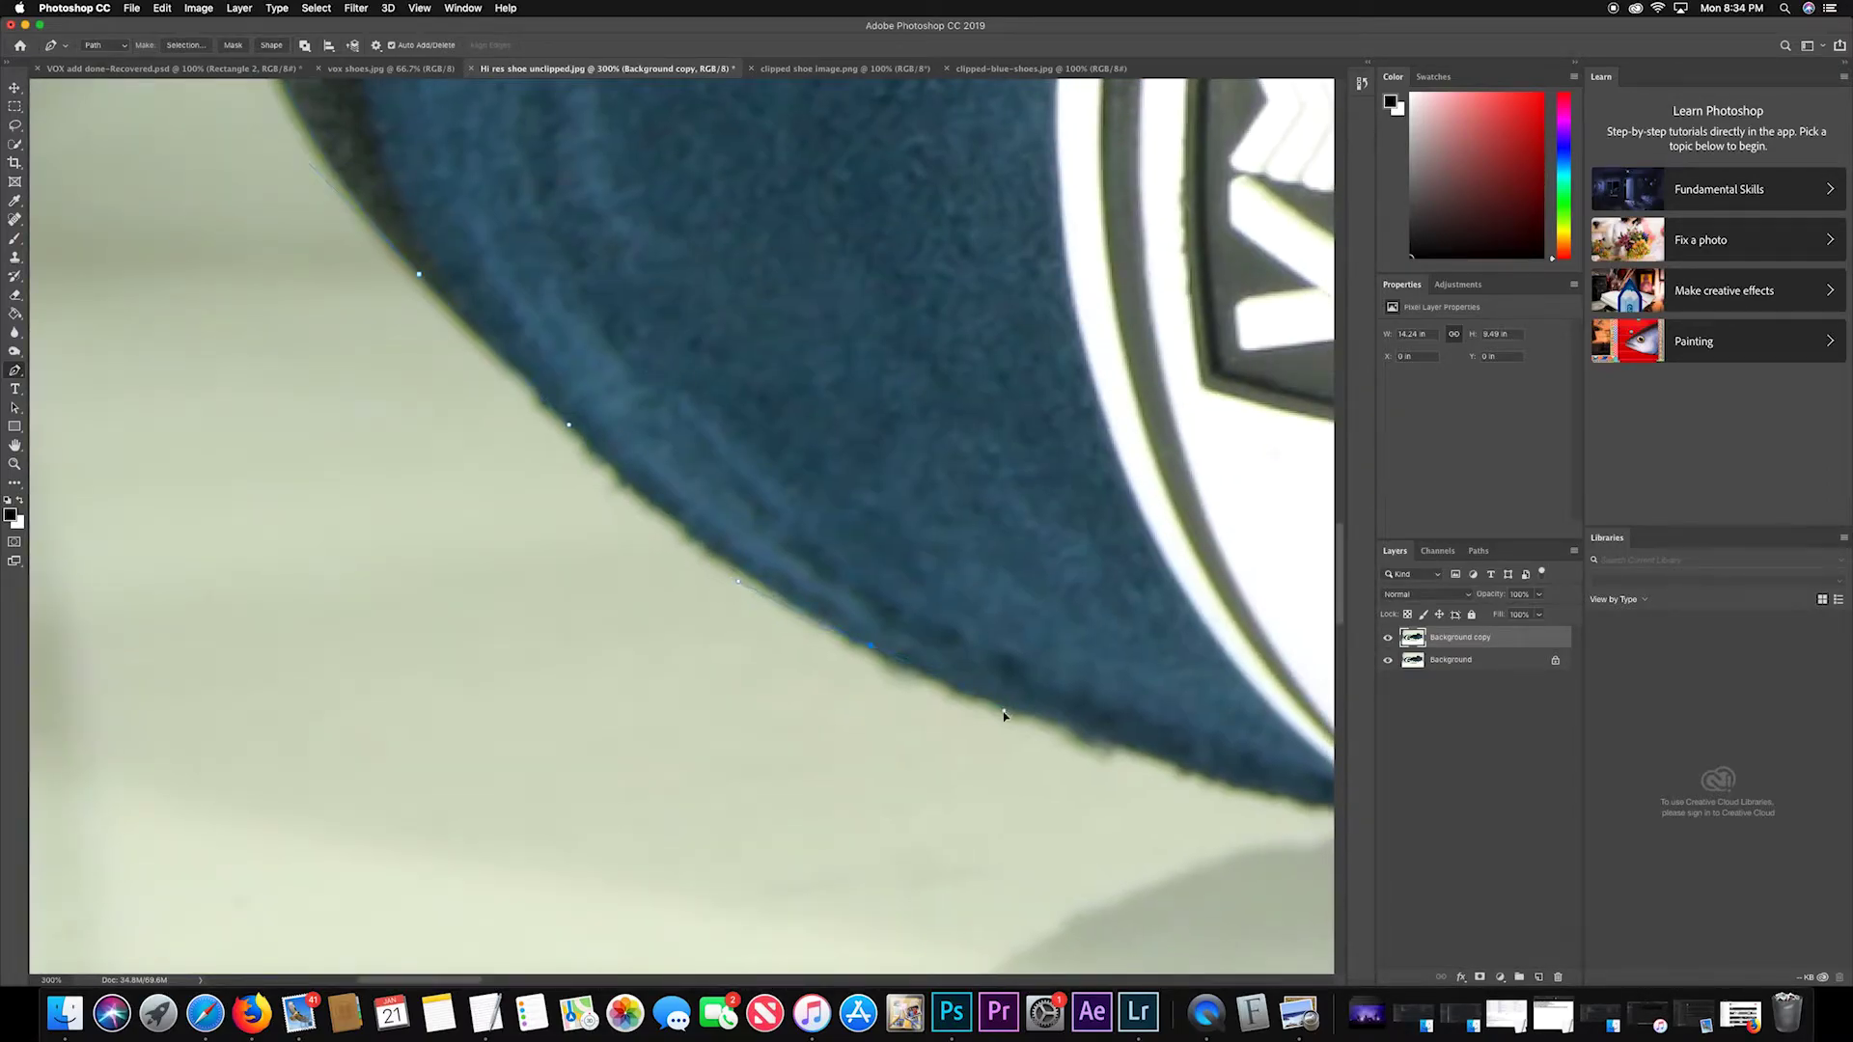
key(super+minus)
key(super+minus)
key(super+minus)
key(super+minus)
key(super+minus)
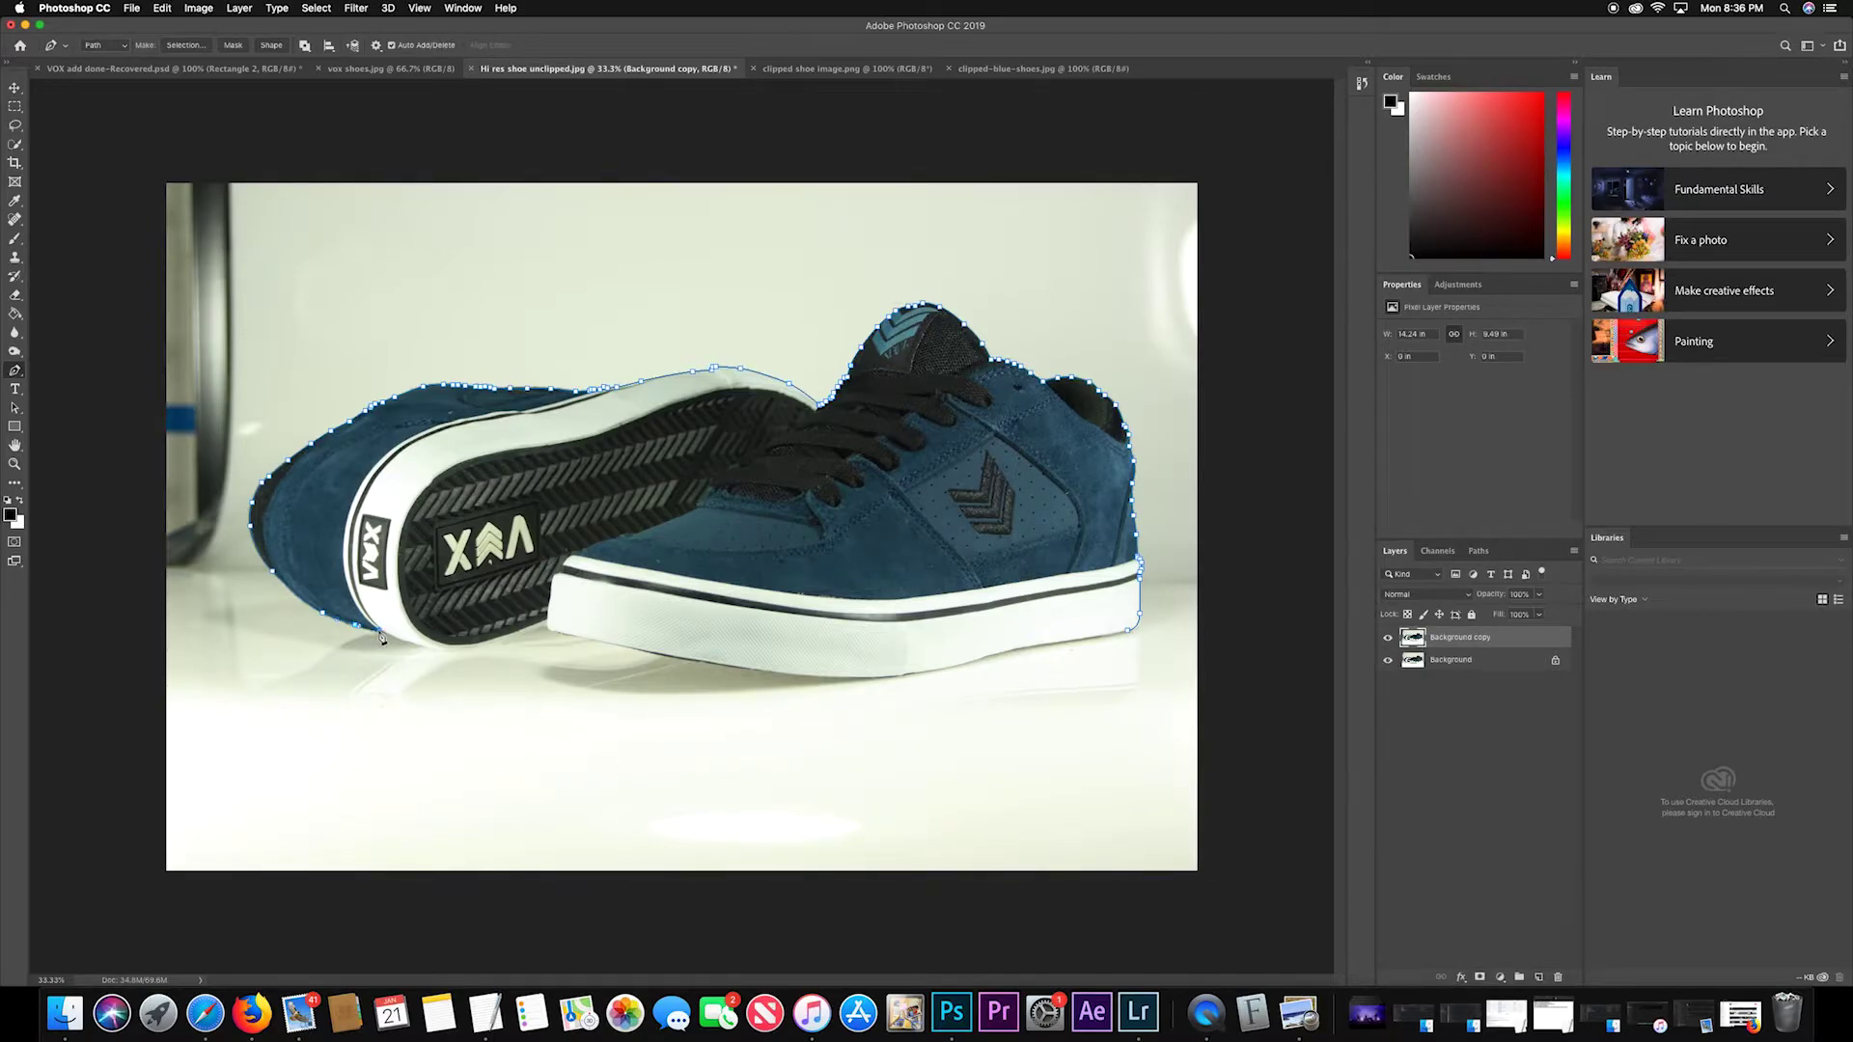
Extend the path from the heel around its shadow and along the floor under the shoes.
click(285, 661)
click(248, 676)
drag(238, 721, 244, 733)
click(297, 758)
click(426, 768)
click(538, 755)
click(562, 753)
click(669, 742)
drag(779, 731, 793, 731)
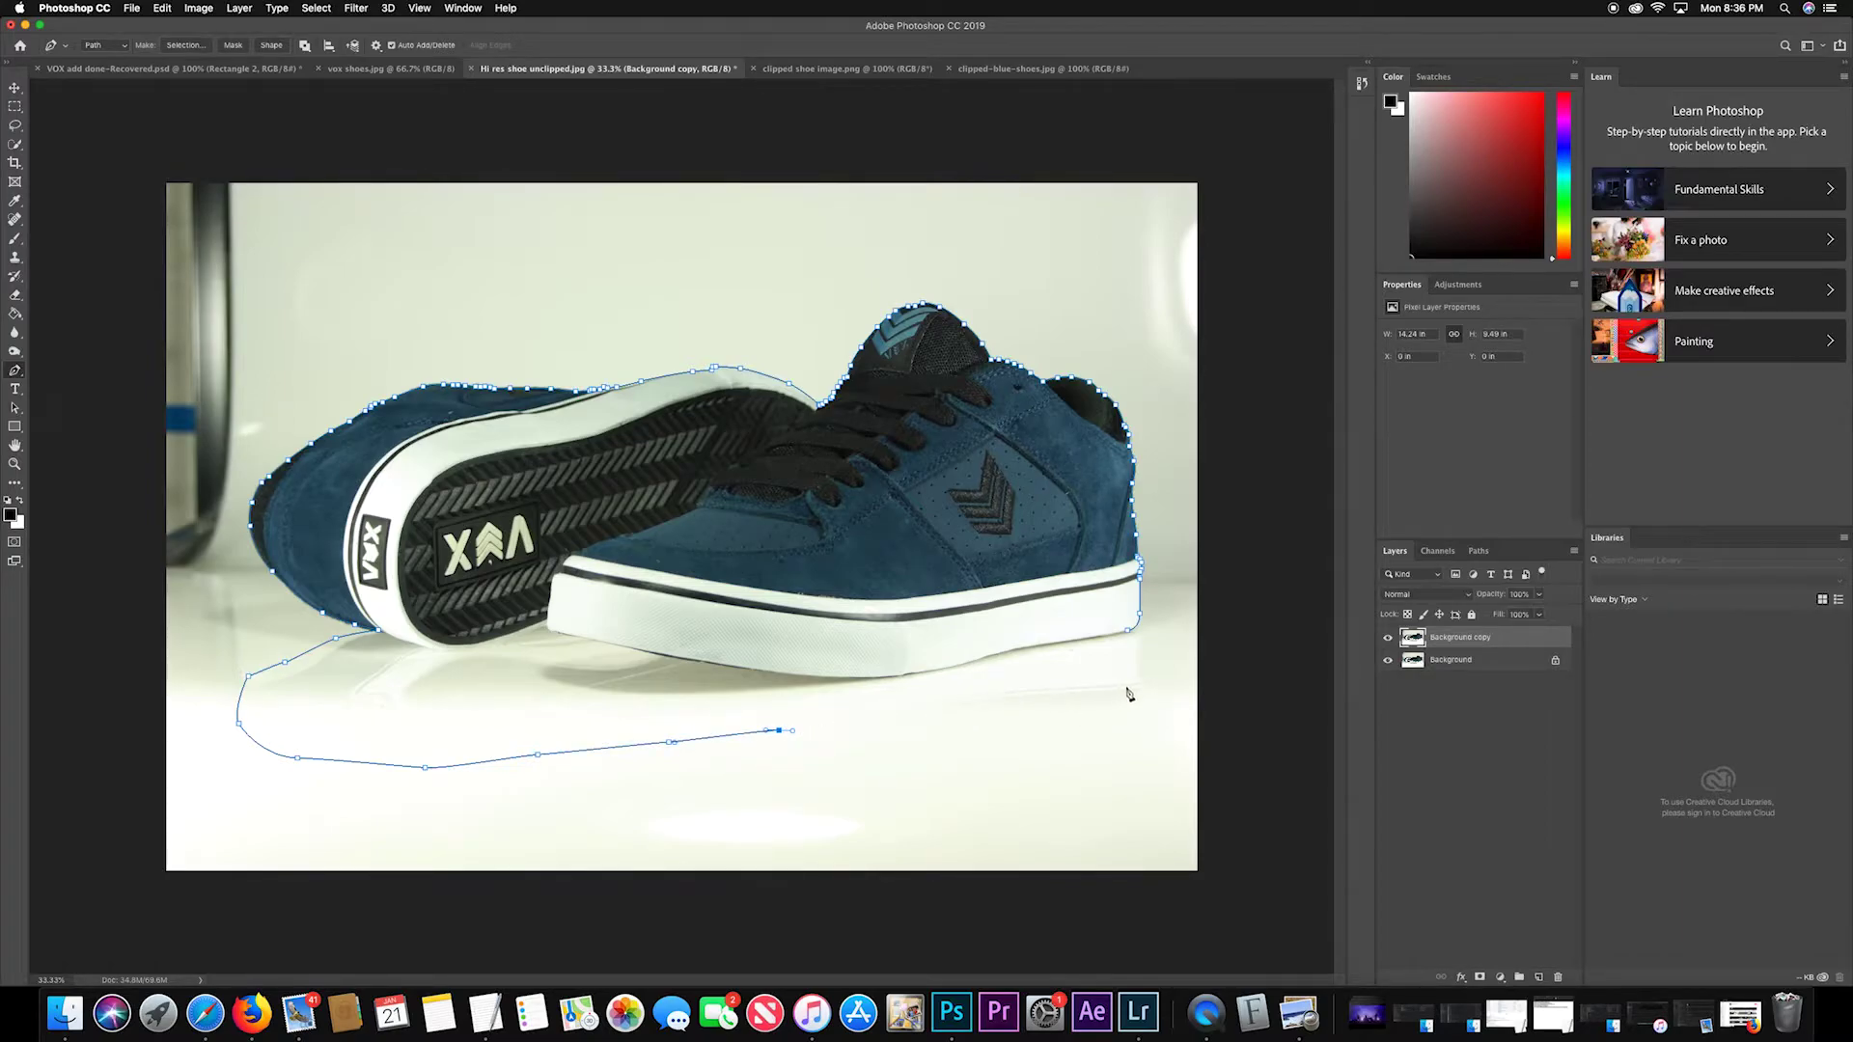
click(795, 704)
click(908, 677)
Zoom in near the sole, add anchors toward the heel, and close the path at its start.
key(super+plus)
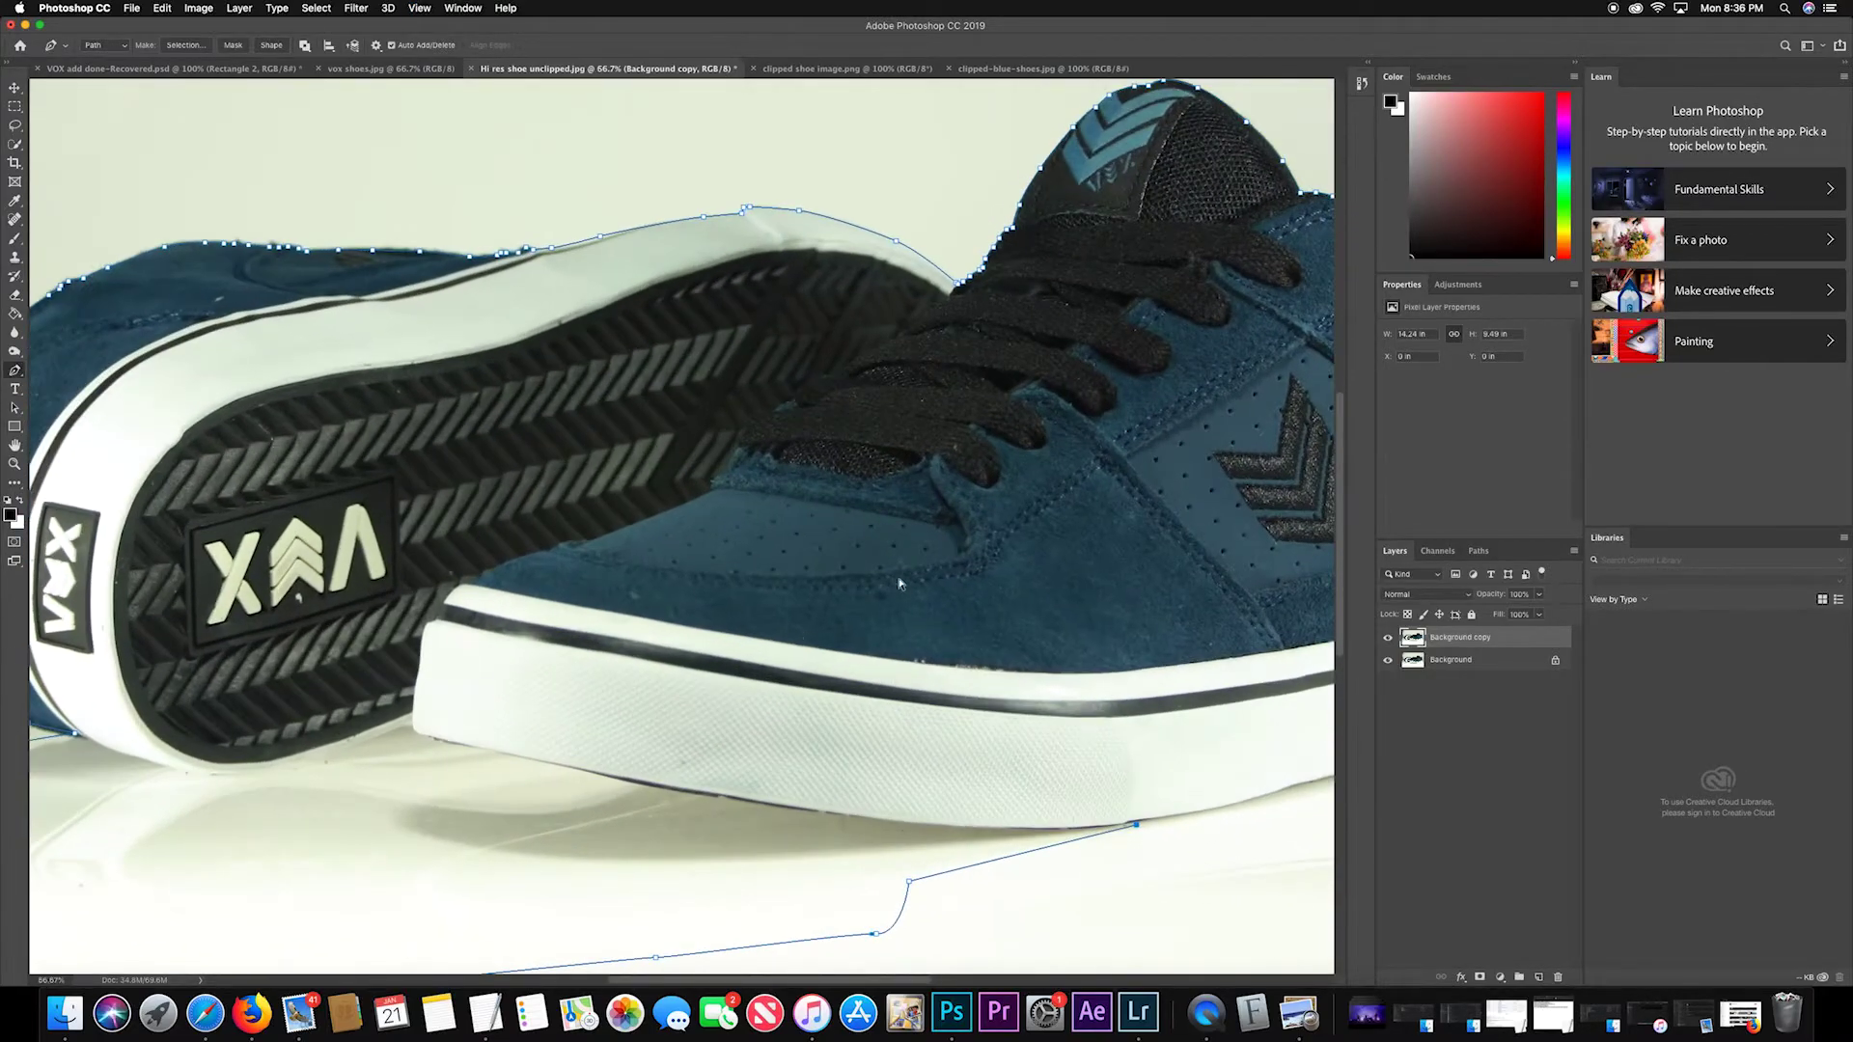
key(super+plus)
key(super+plus)
key(b)
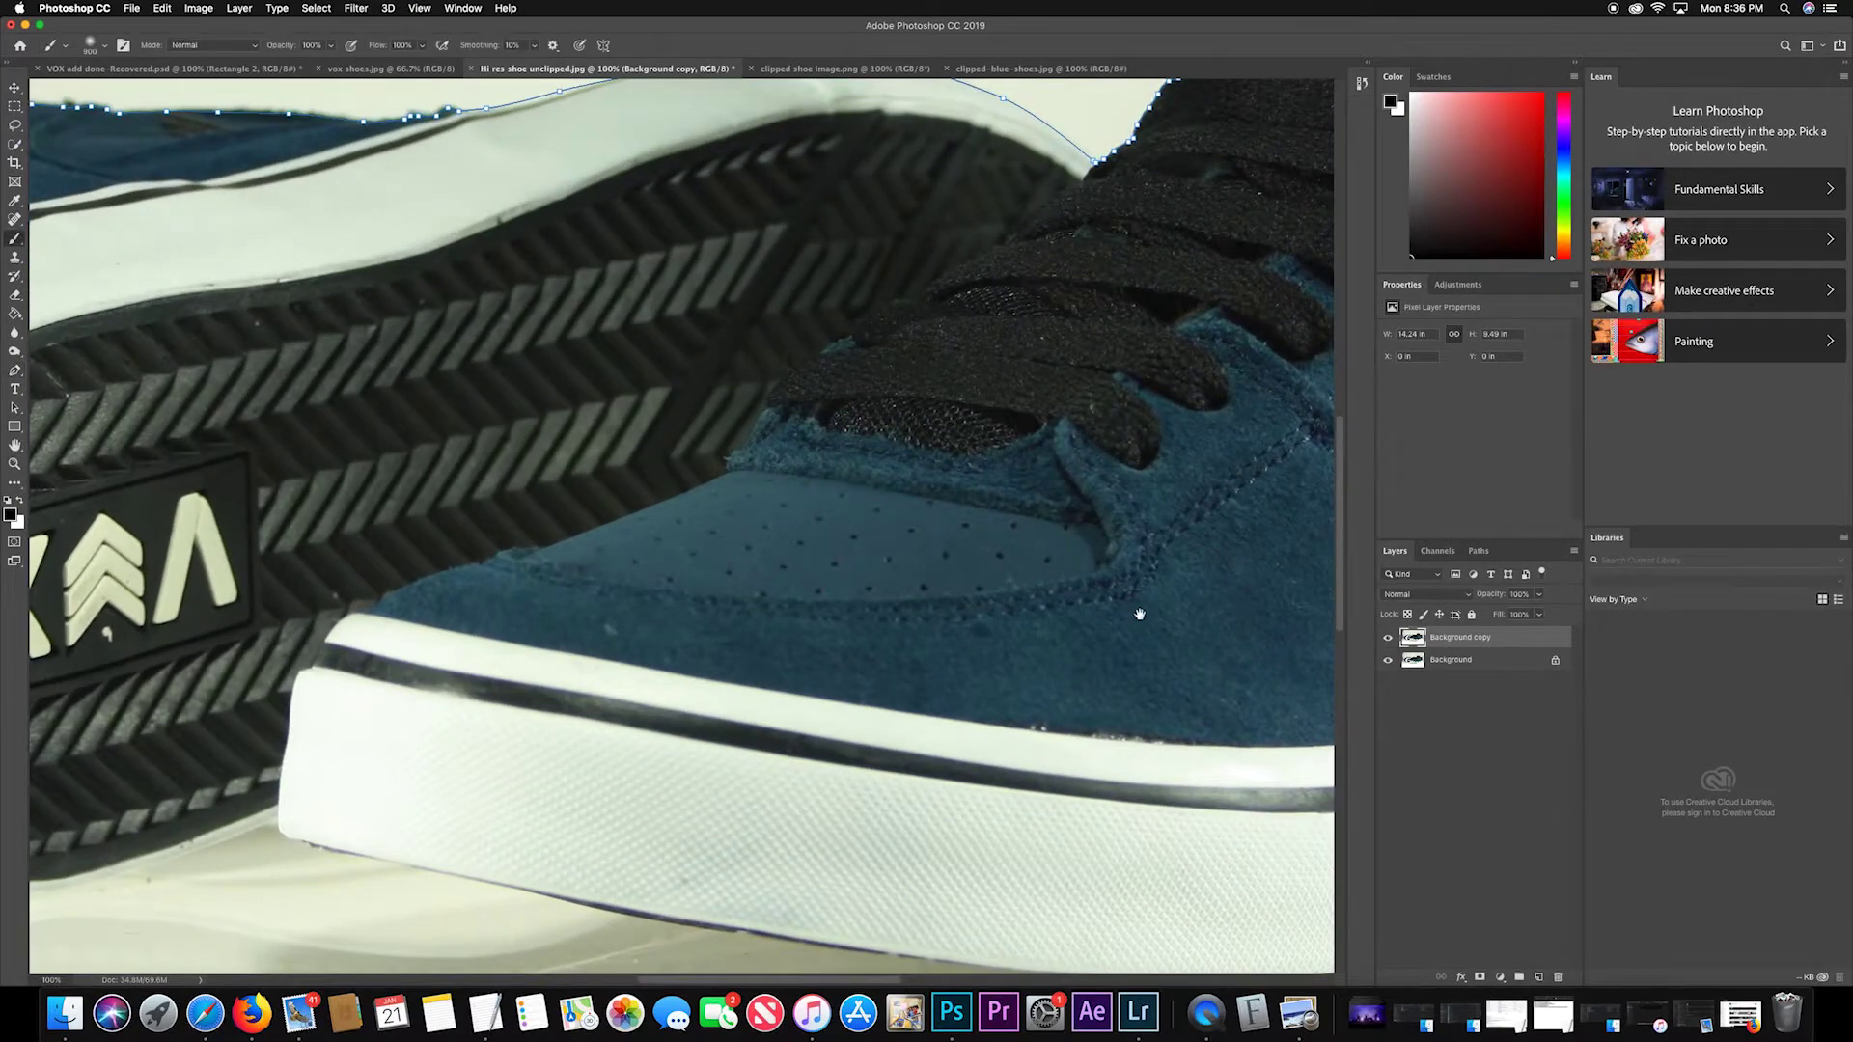
mouse_move(1139, 613)
mouse_down()
mouse_move(586, 528)
mouse_move(165, 431)
mouse_move(154, 410)
mouse_up()
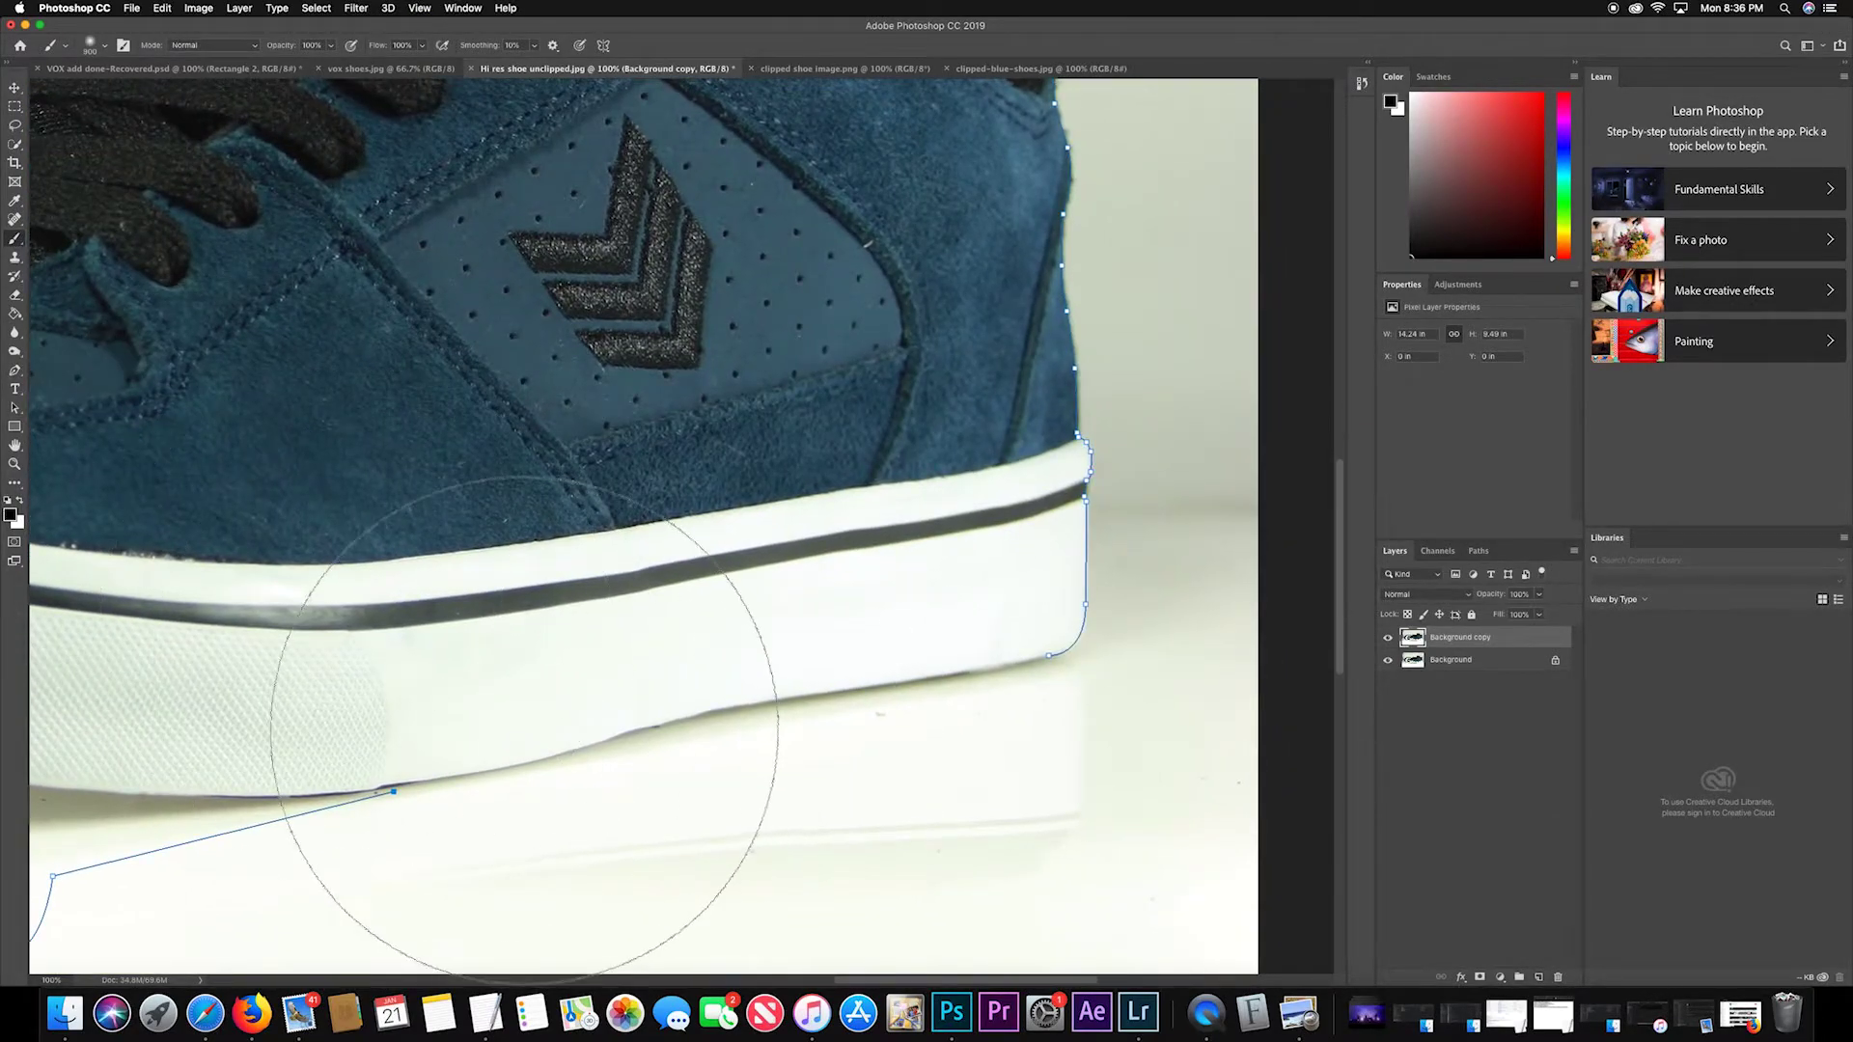
key(p)
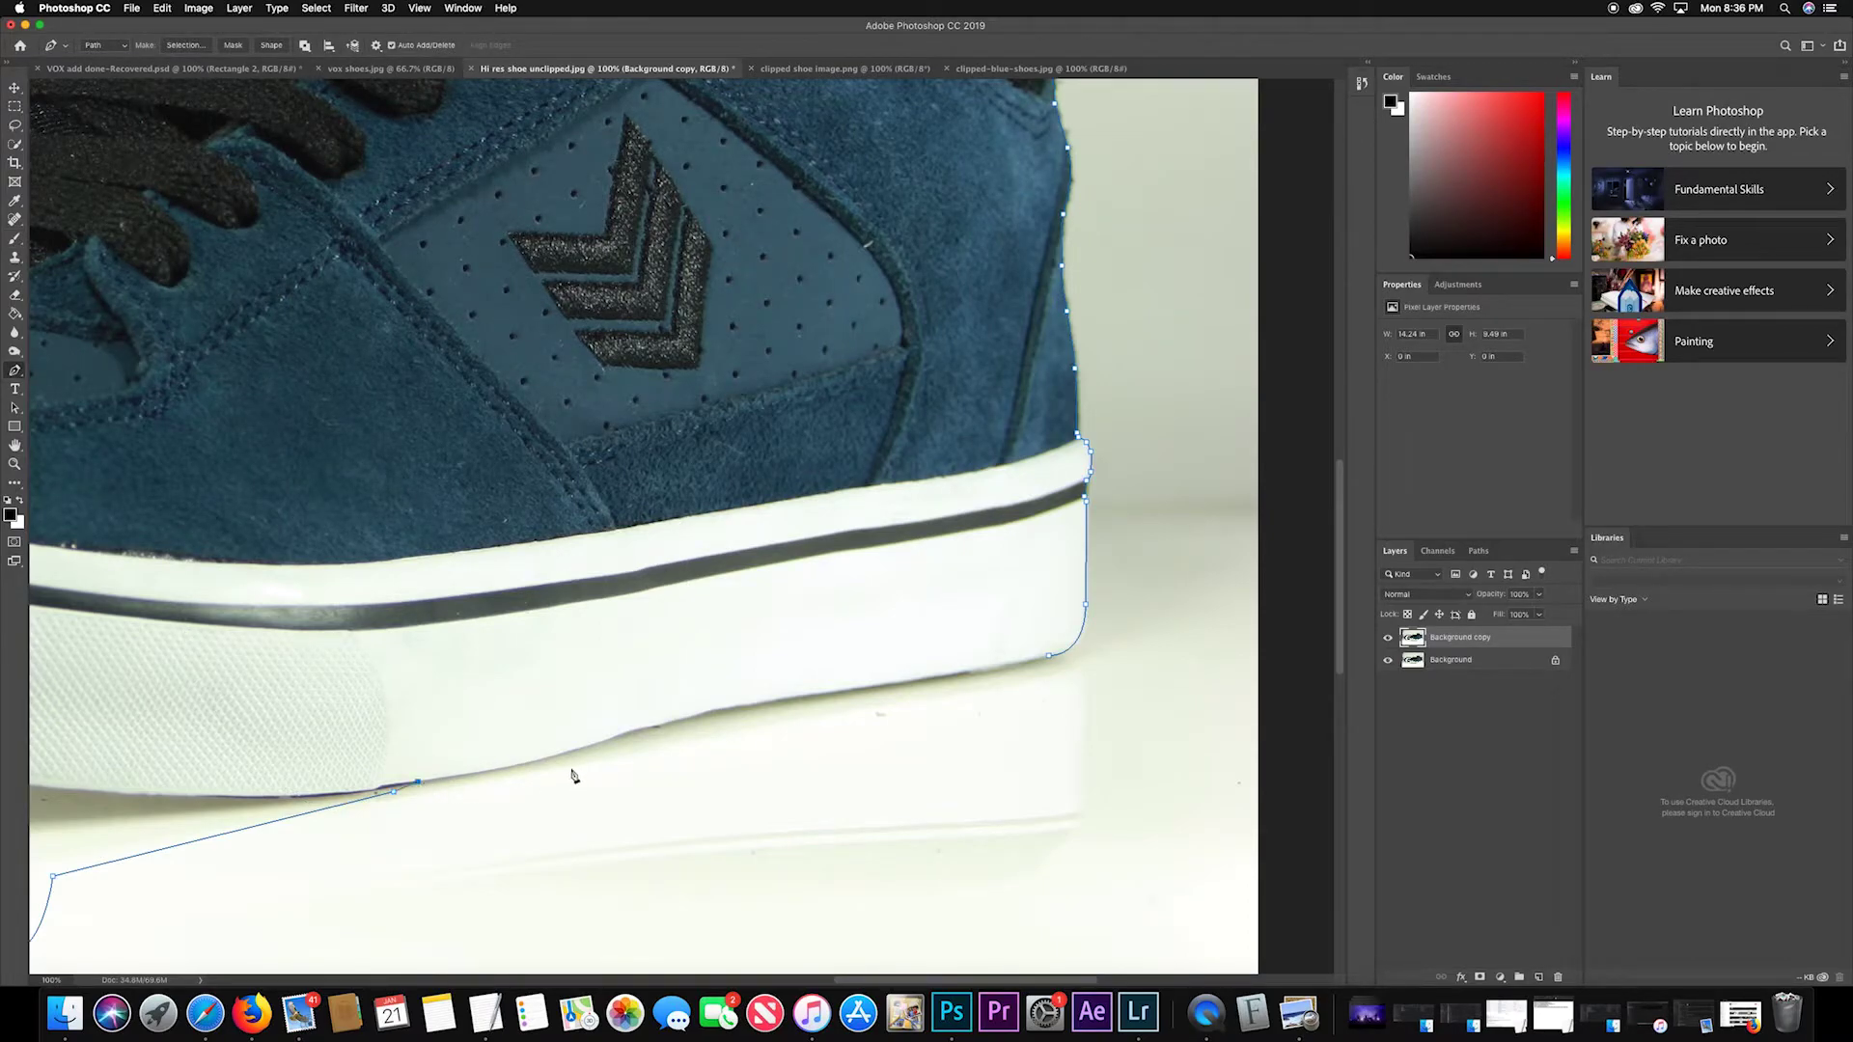
drag(553, 756, 666, 730)
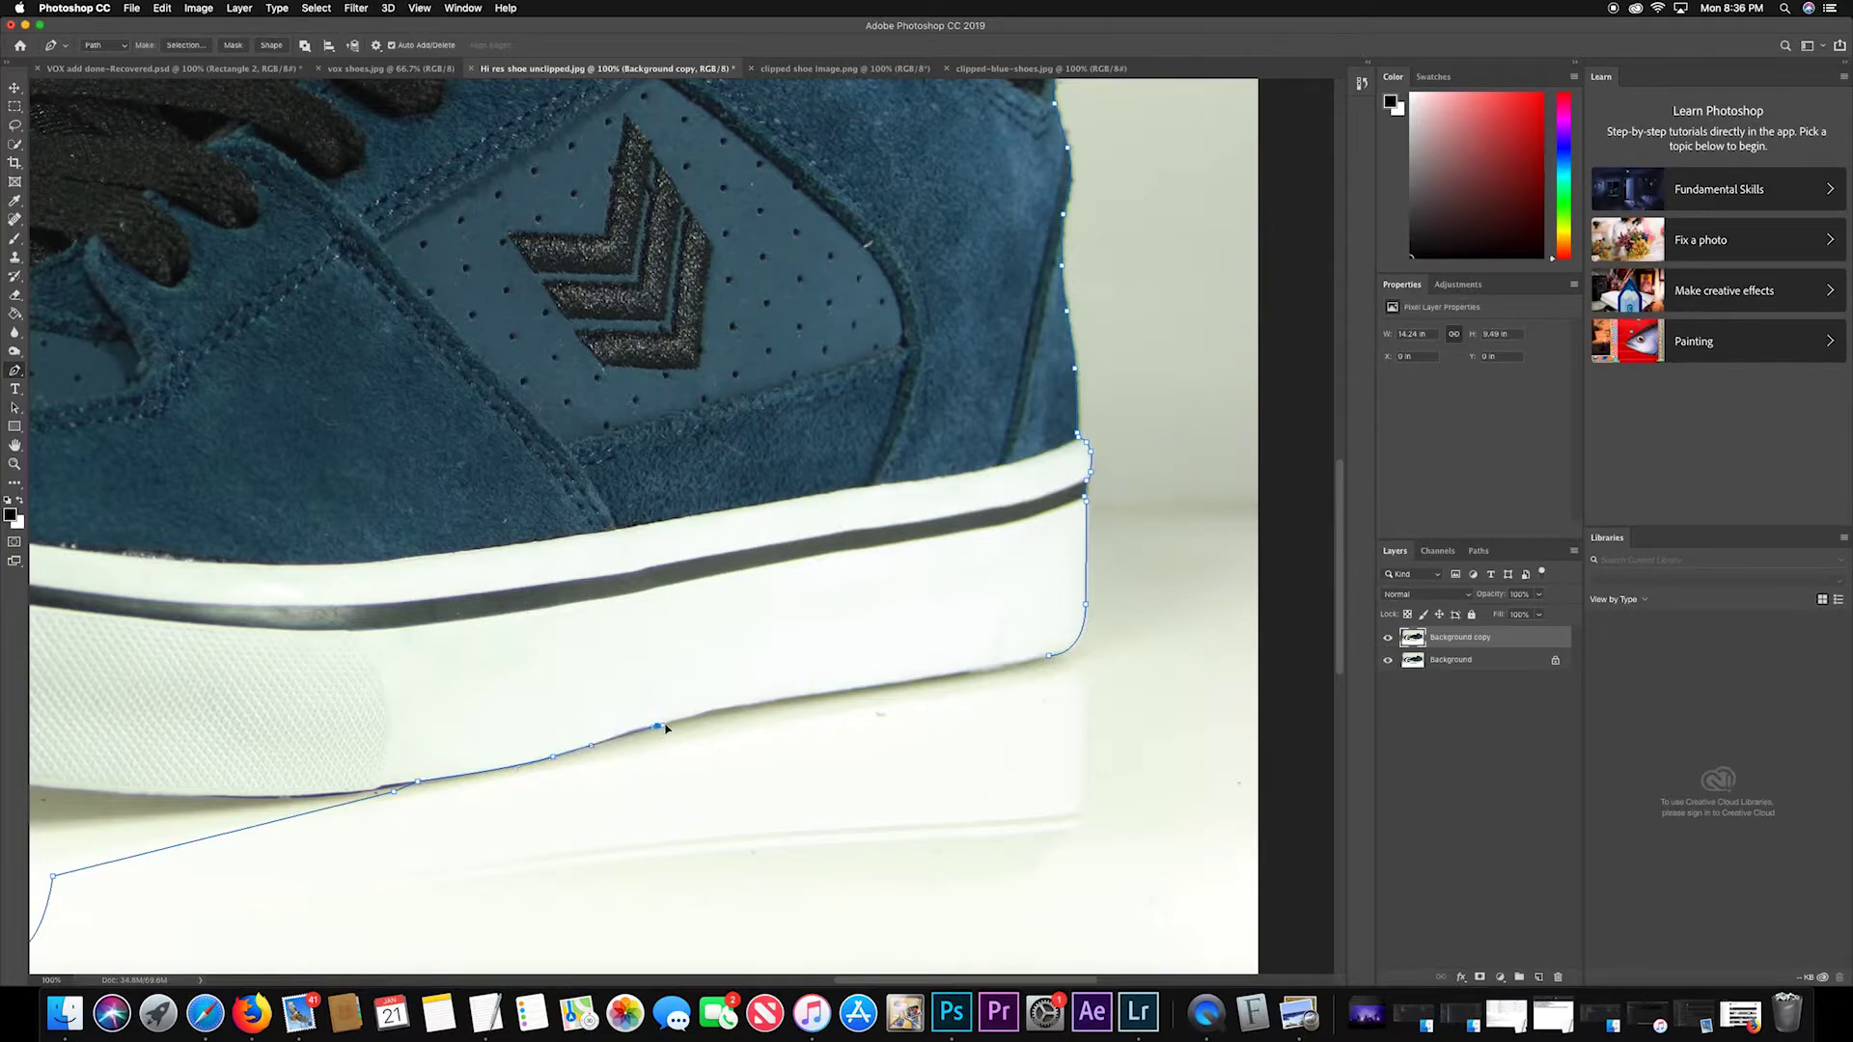
click(813, 703)
click(919, 688)
click(980, 675)
click(1051, 660)
key(super+0)
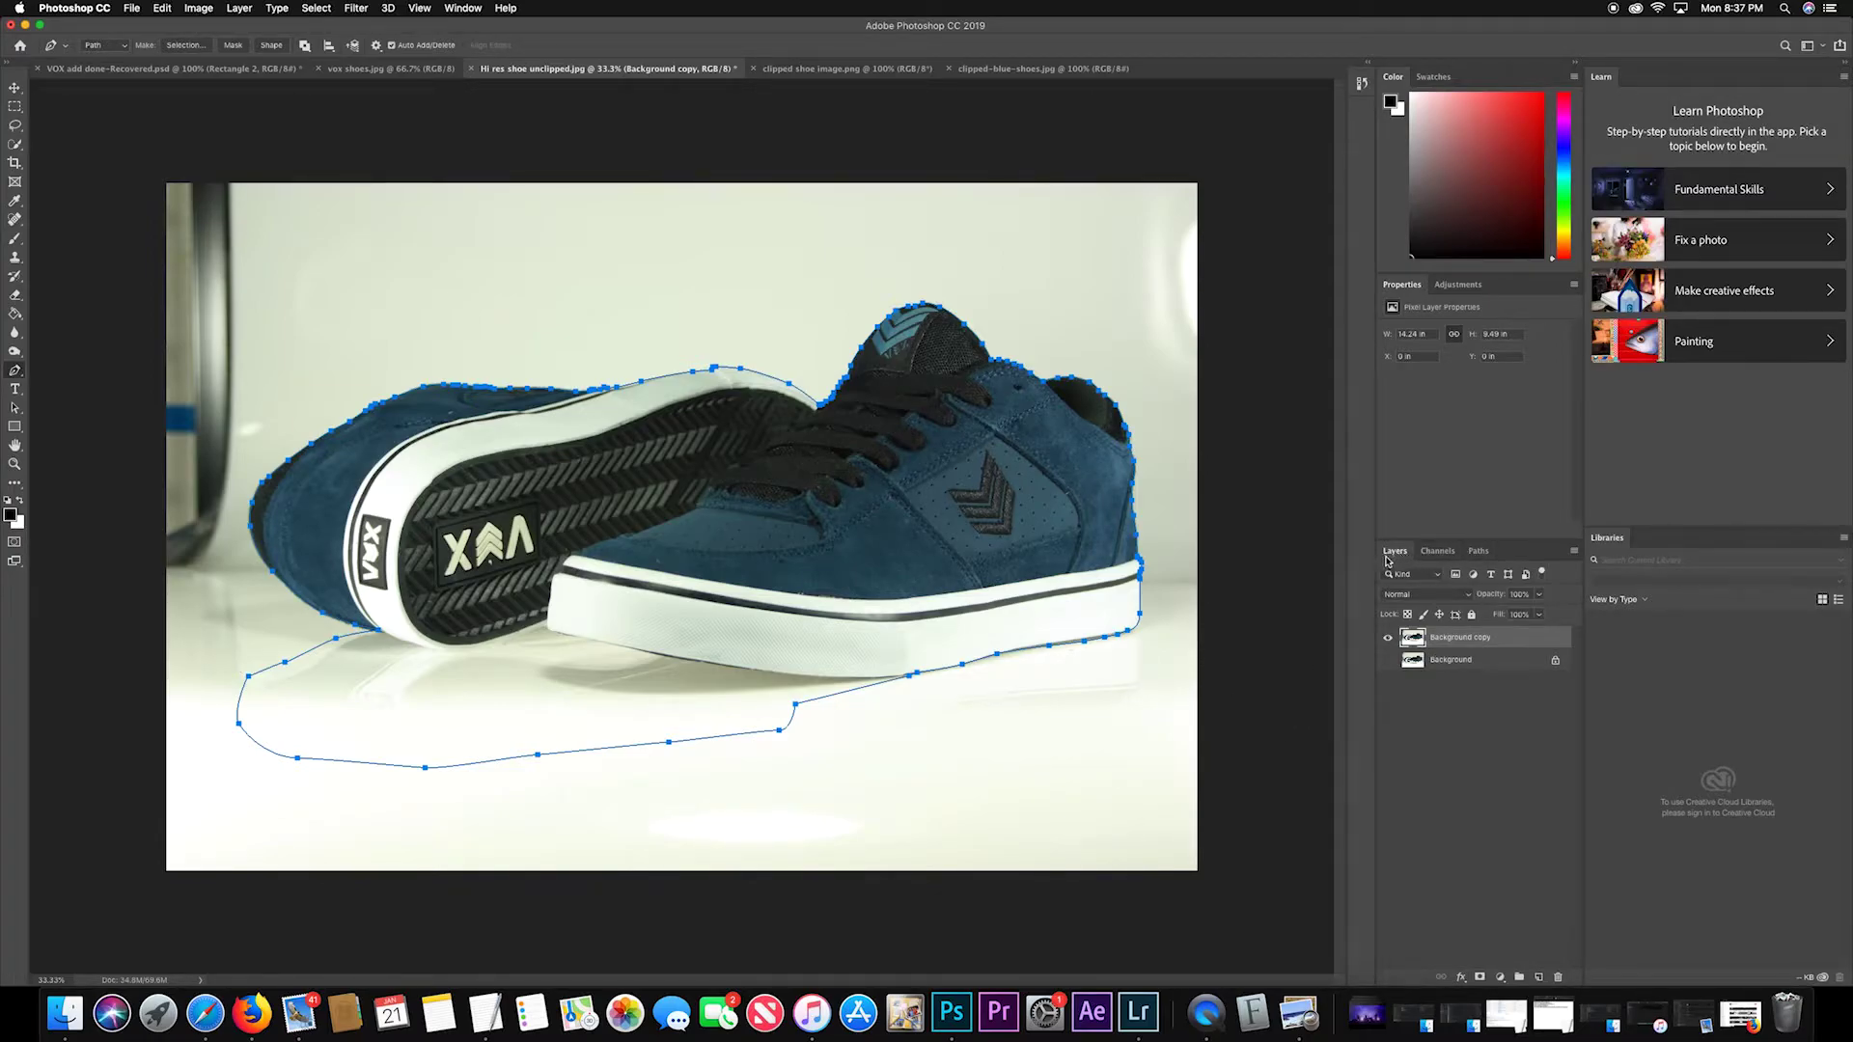
Save the Work Path in the Paths panel under the name 'shoe clip'.
click(1477, 553)
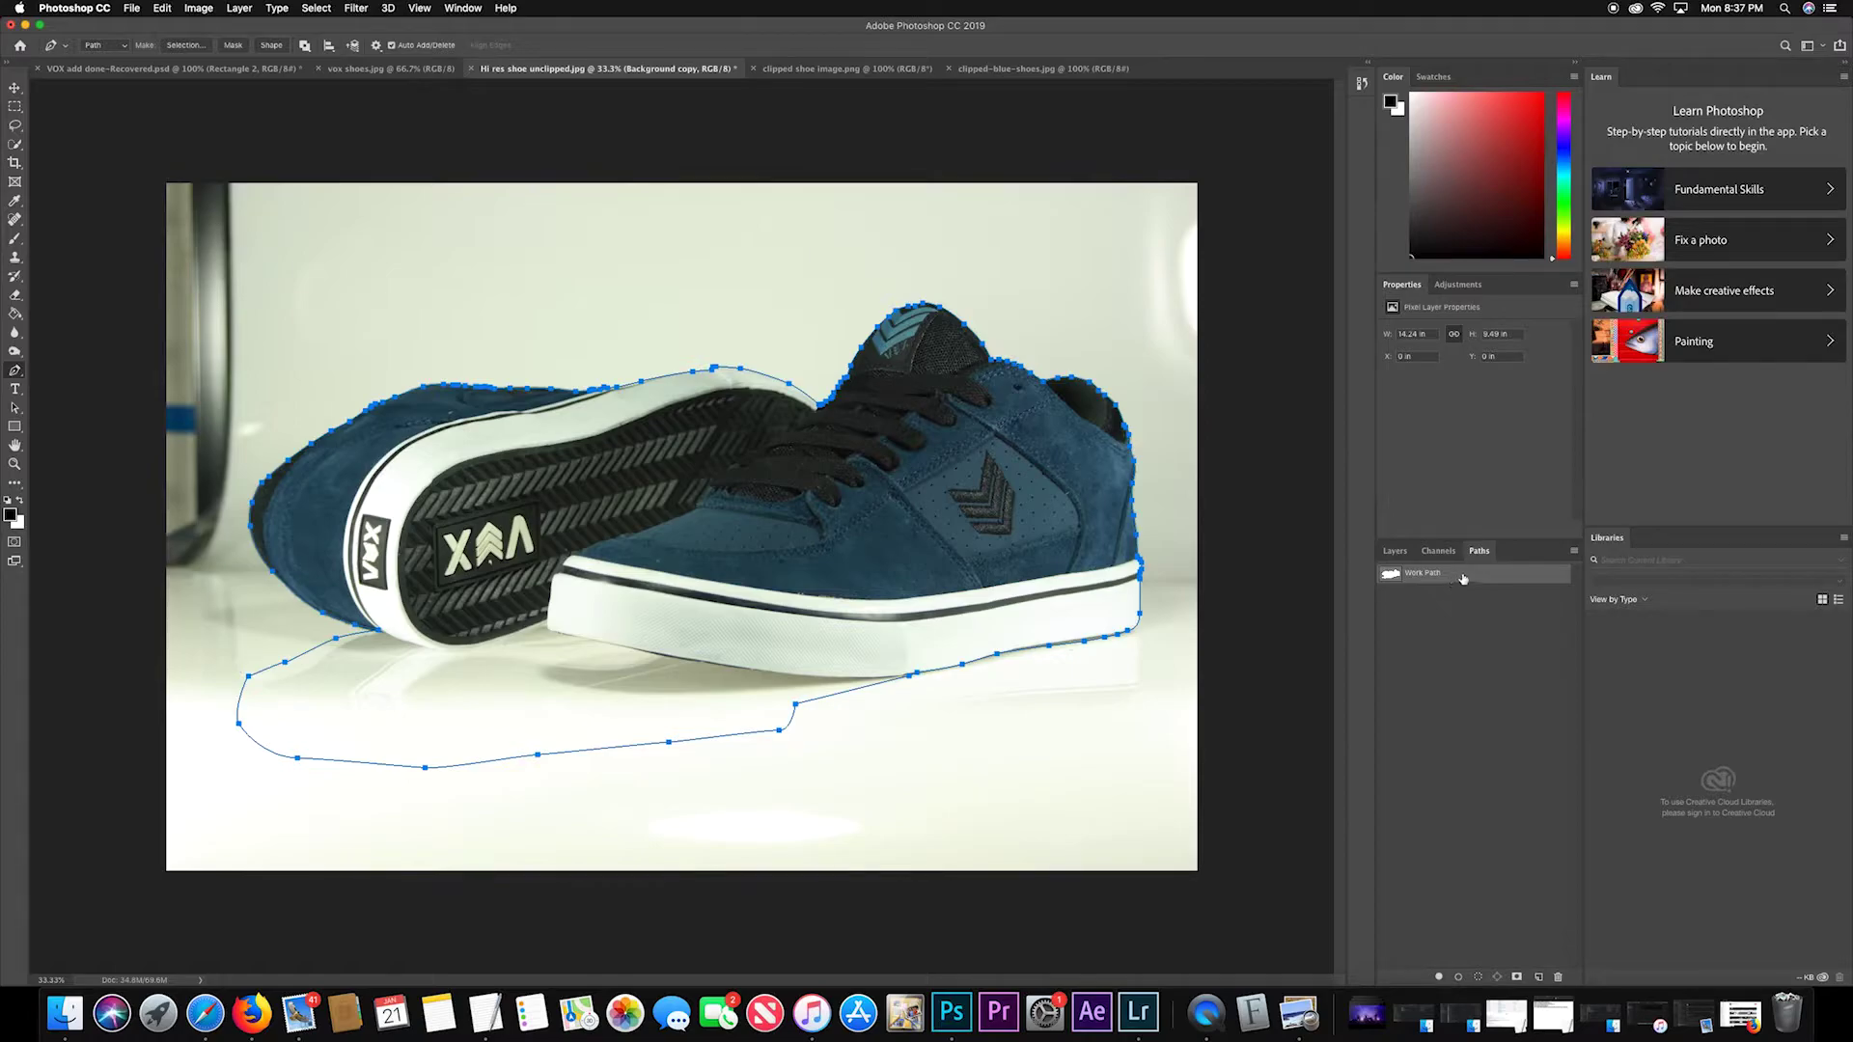
double_click(1462, 578)
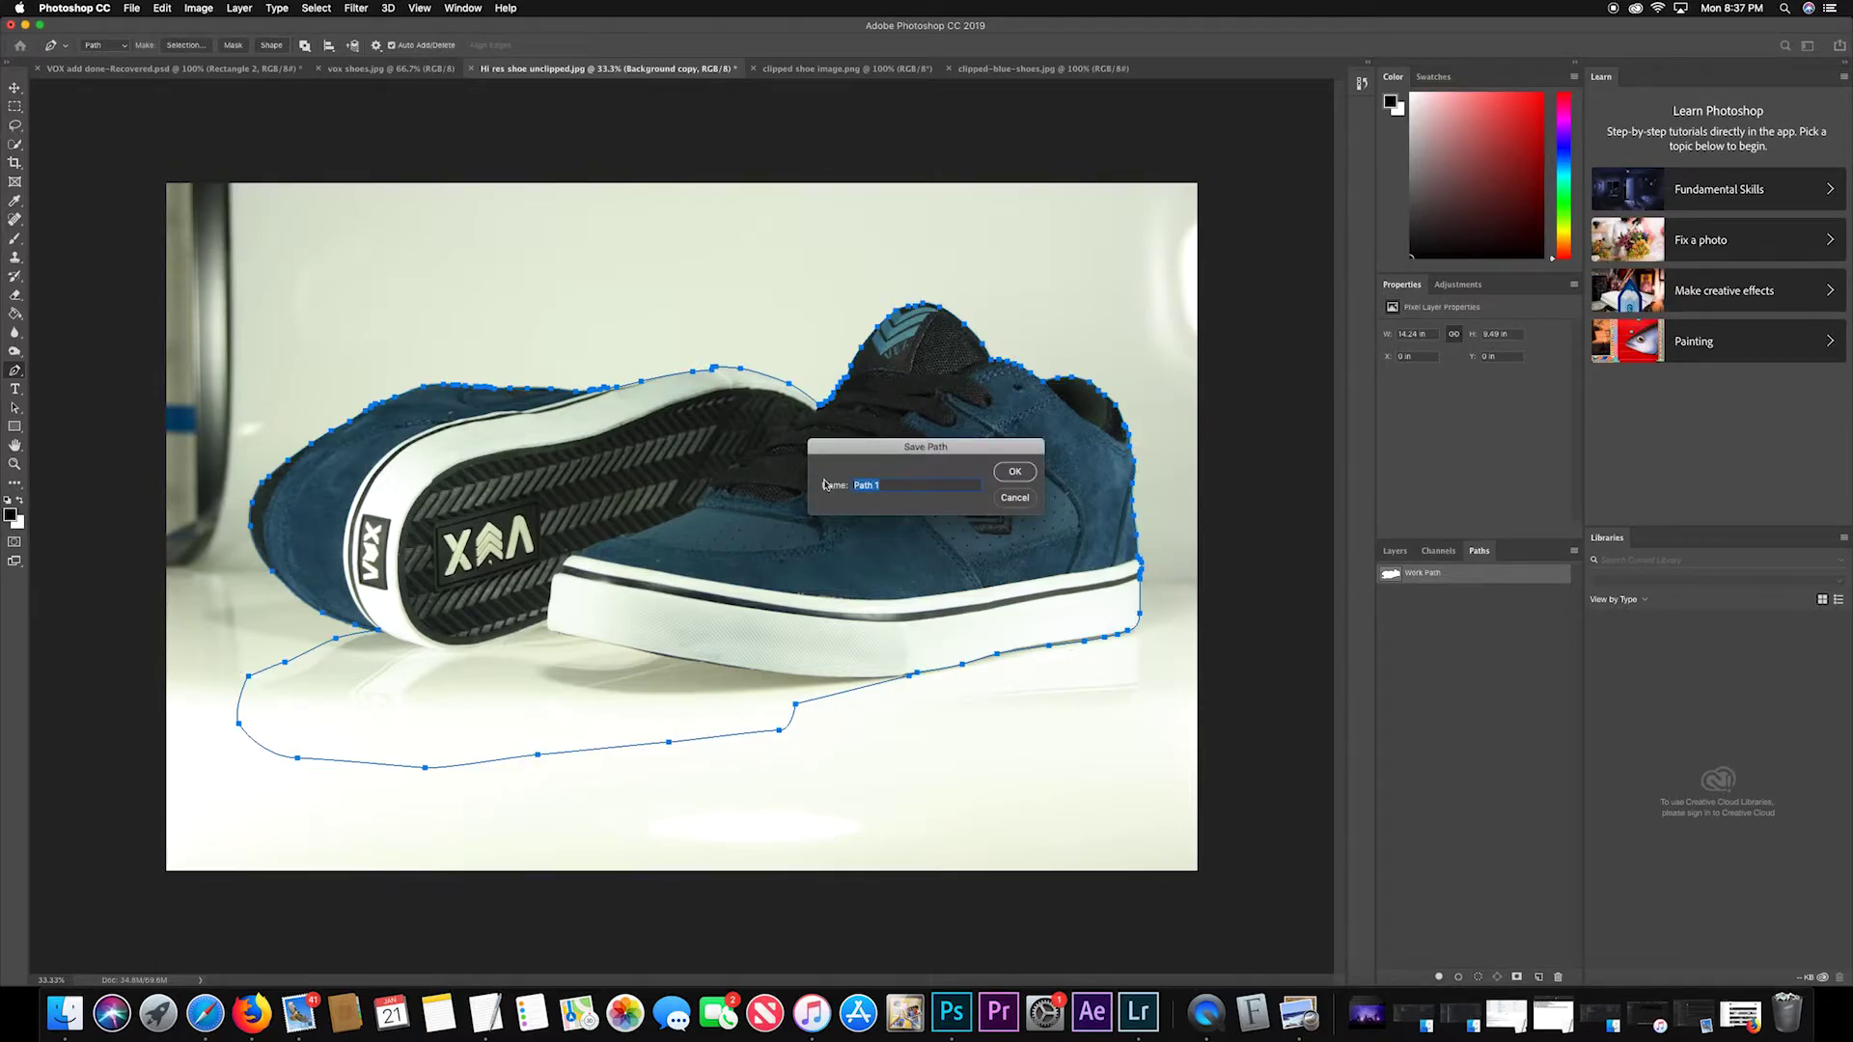
text(shoe clip)
click(1022, 473)
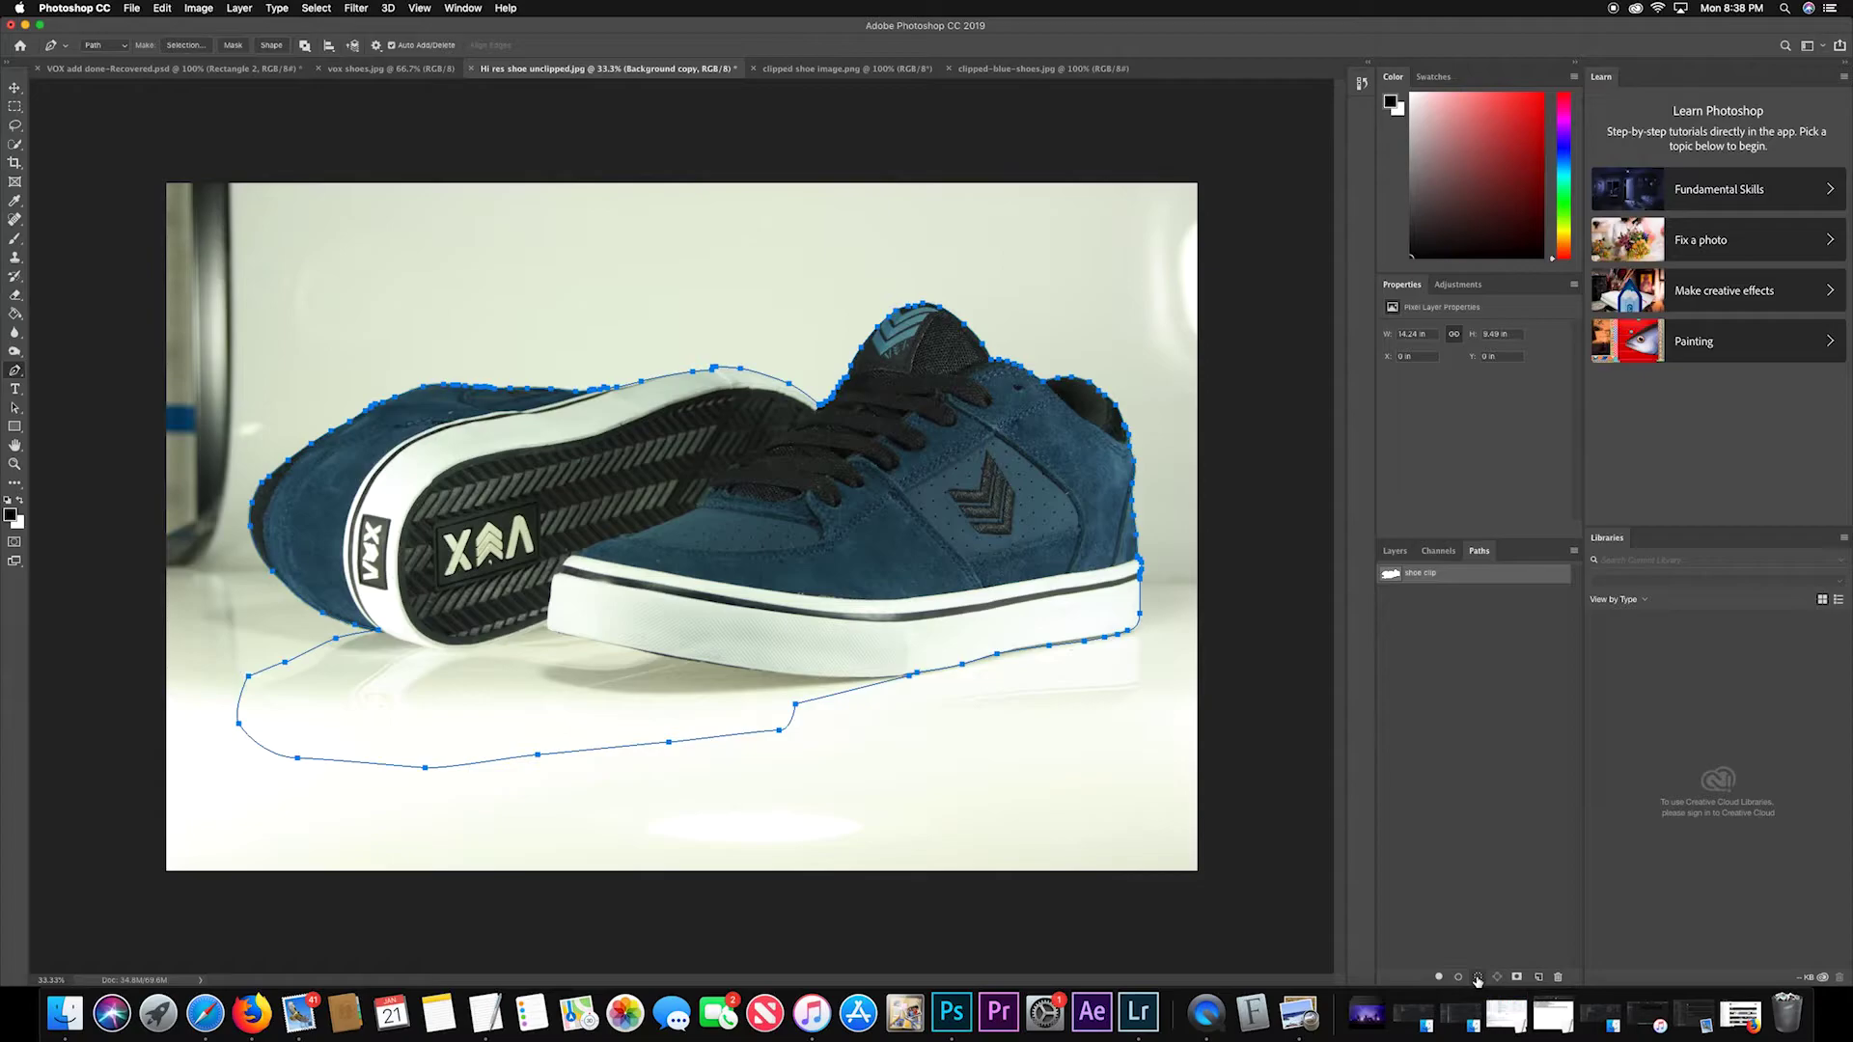
Copy the clip-path selection of shoes and reflection to Layer 1 and hide Background copy.
click(1477, 978)
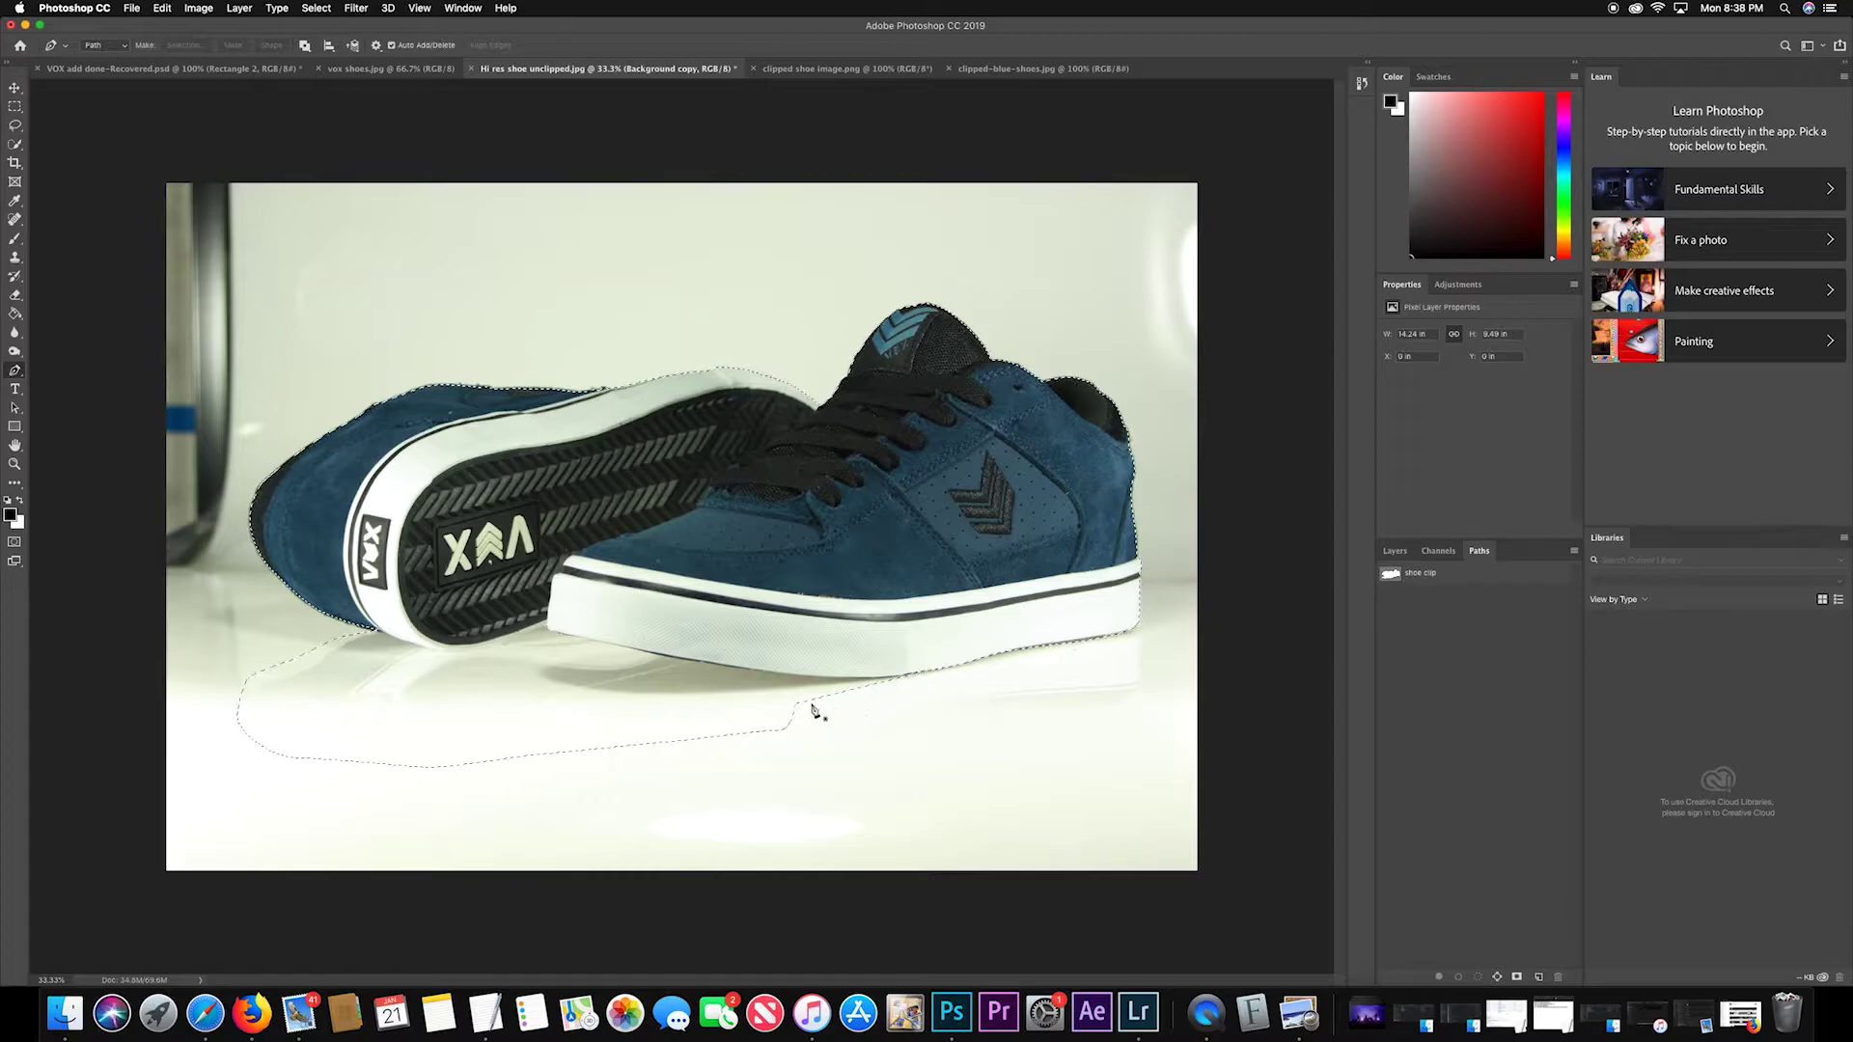
click(1392, 551)
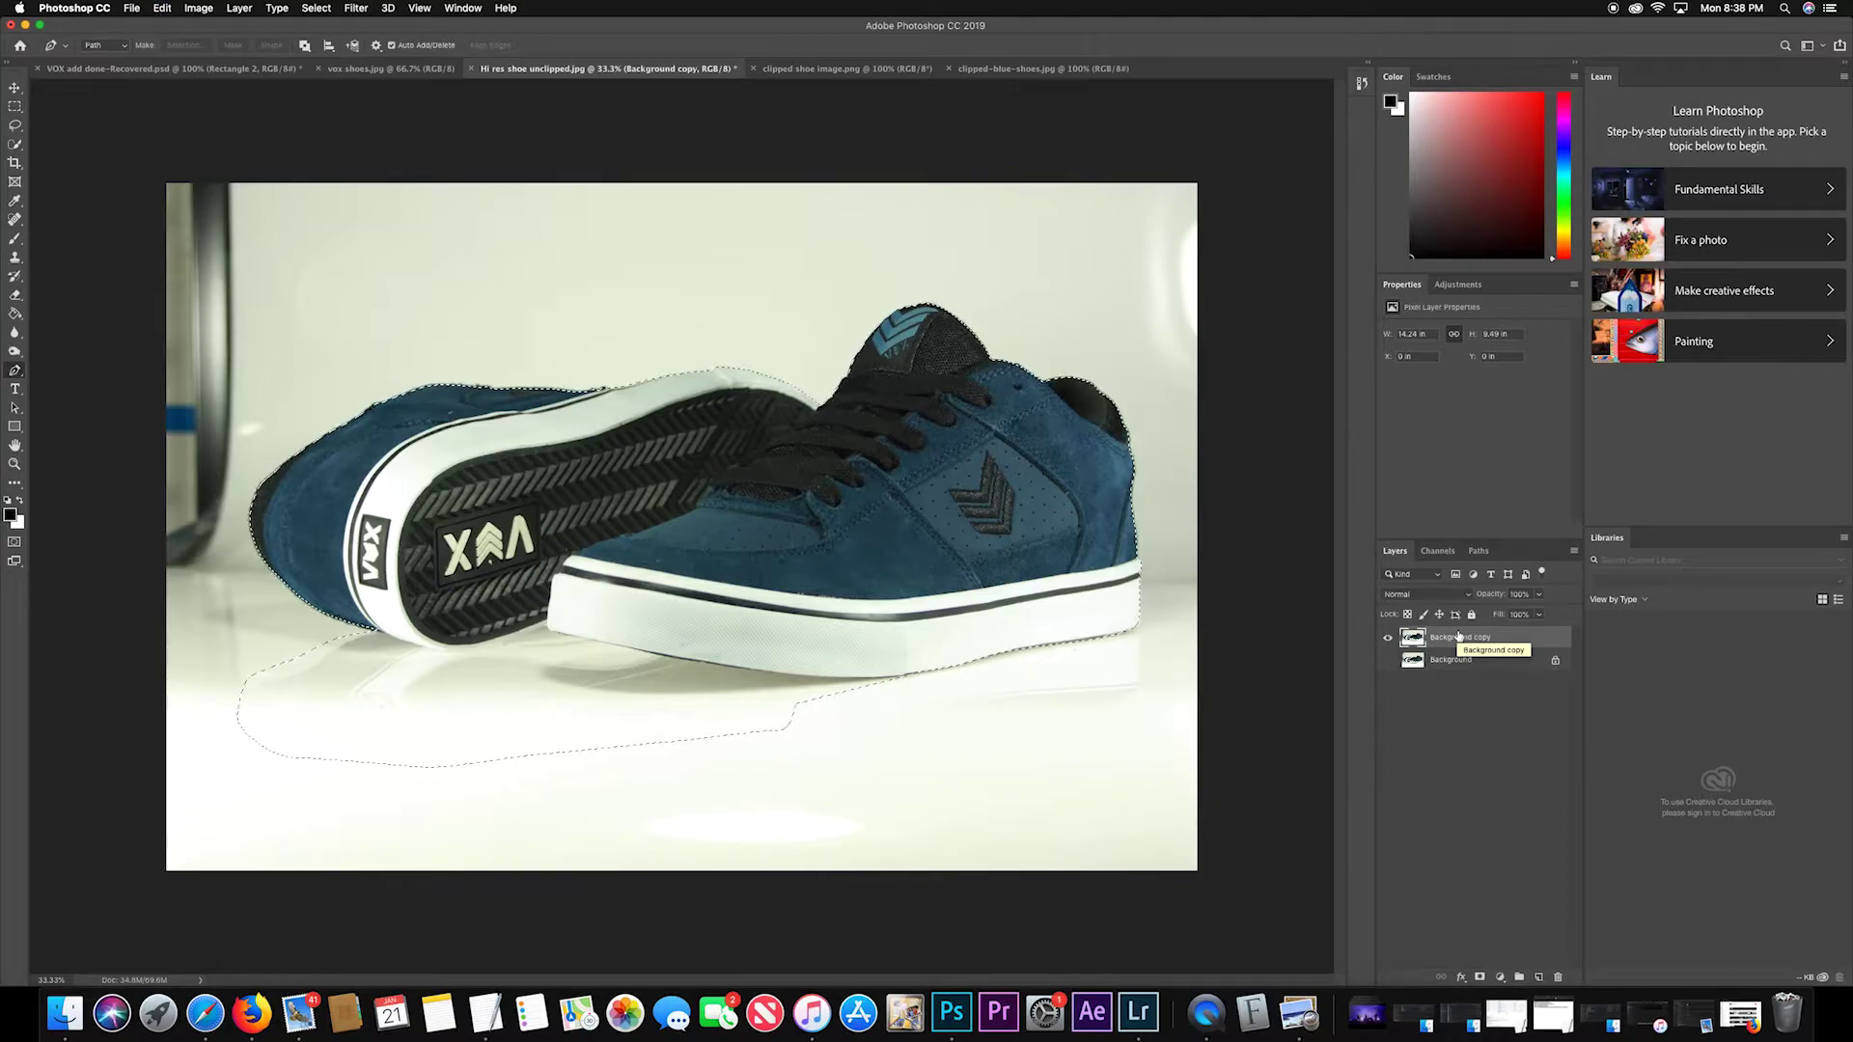
key(super+j)
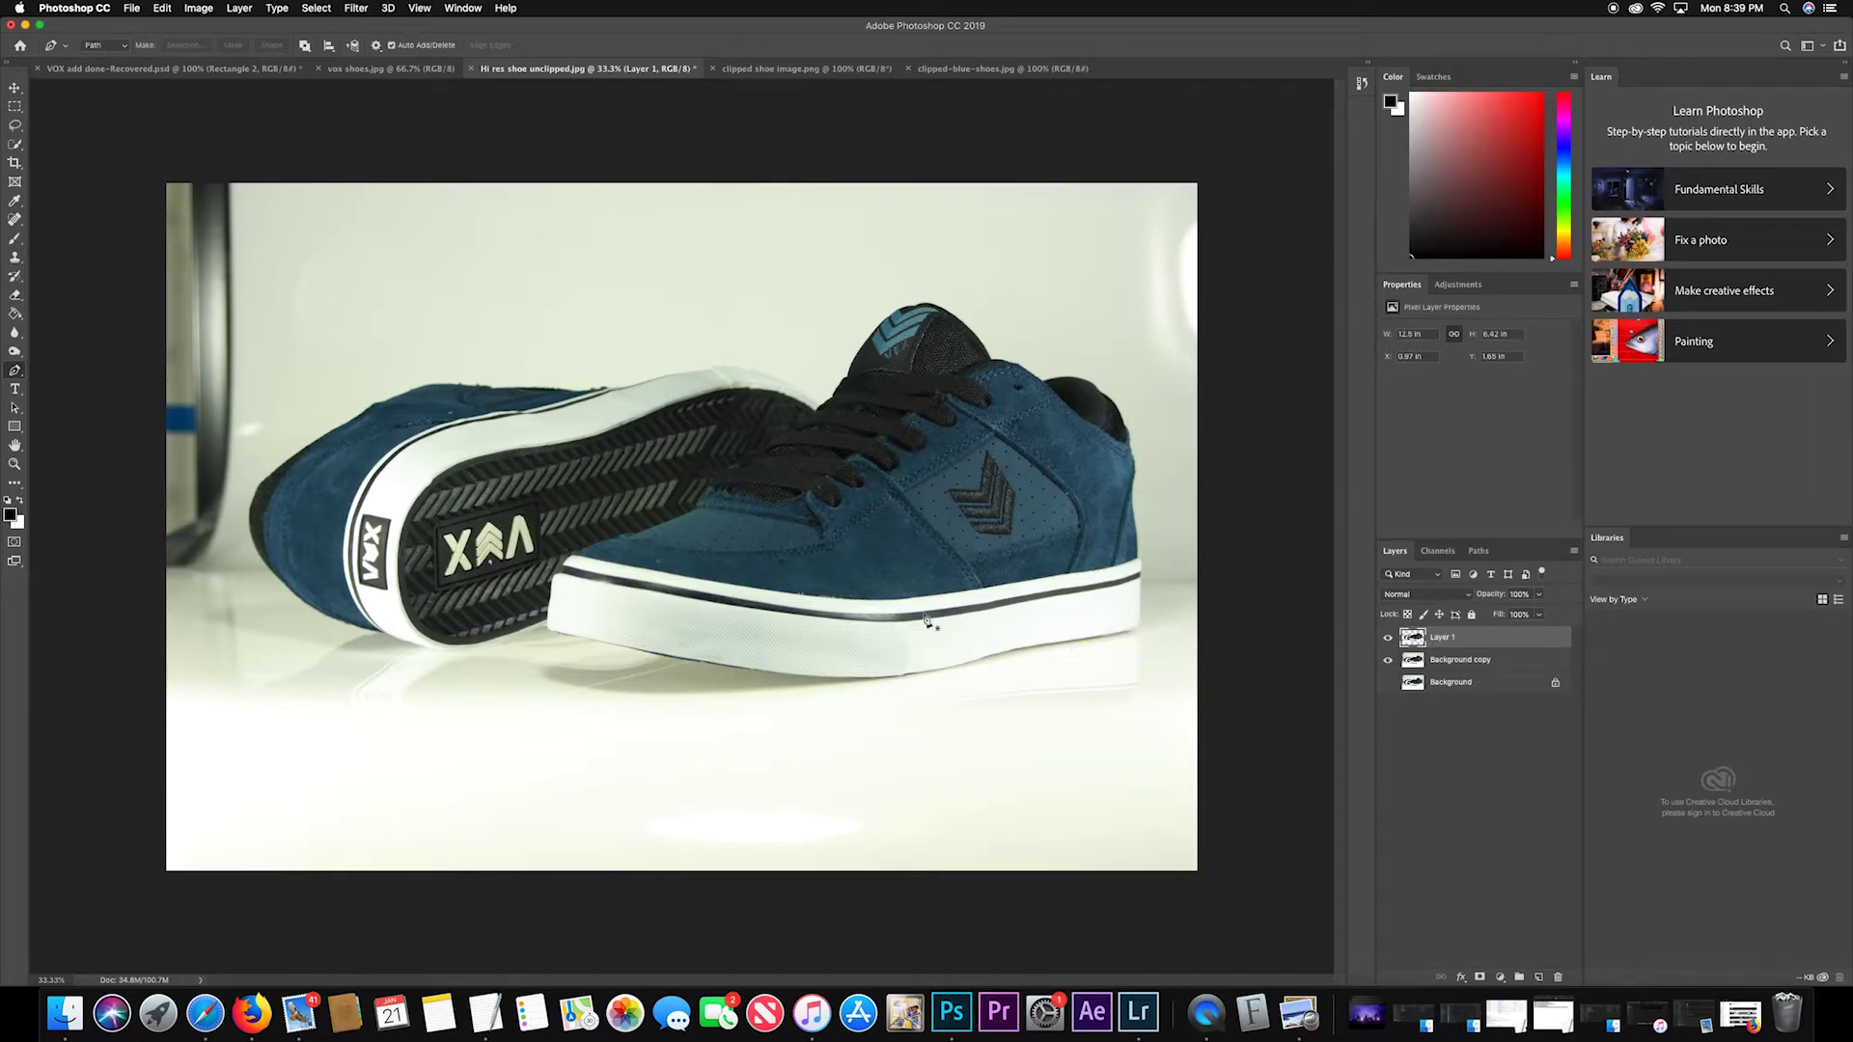
click(1388, 660)
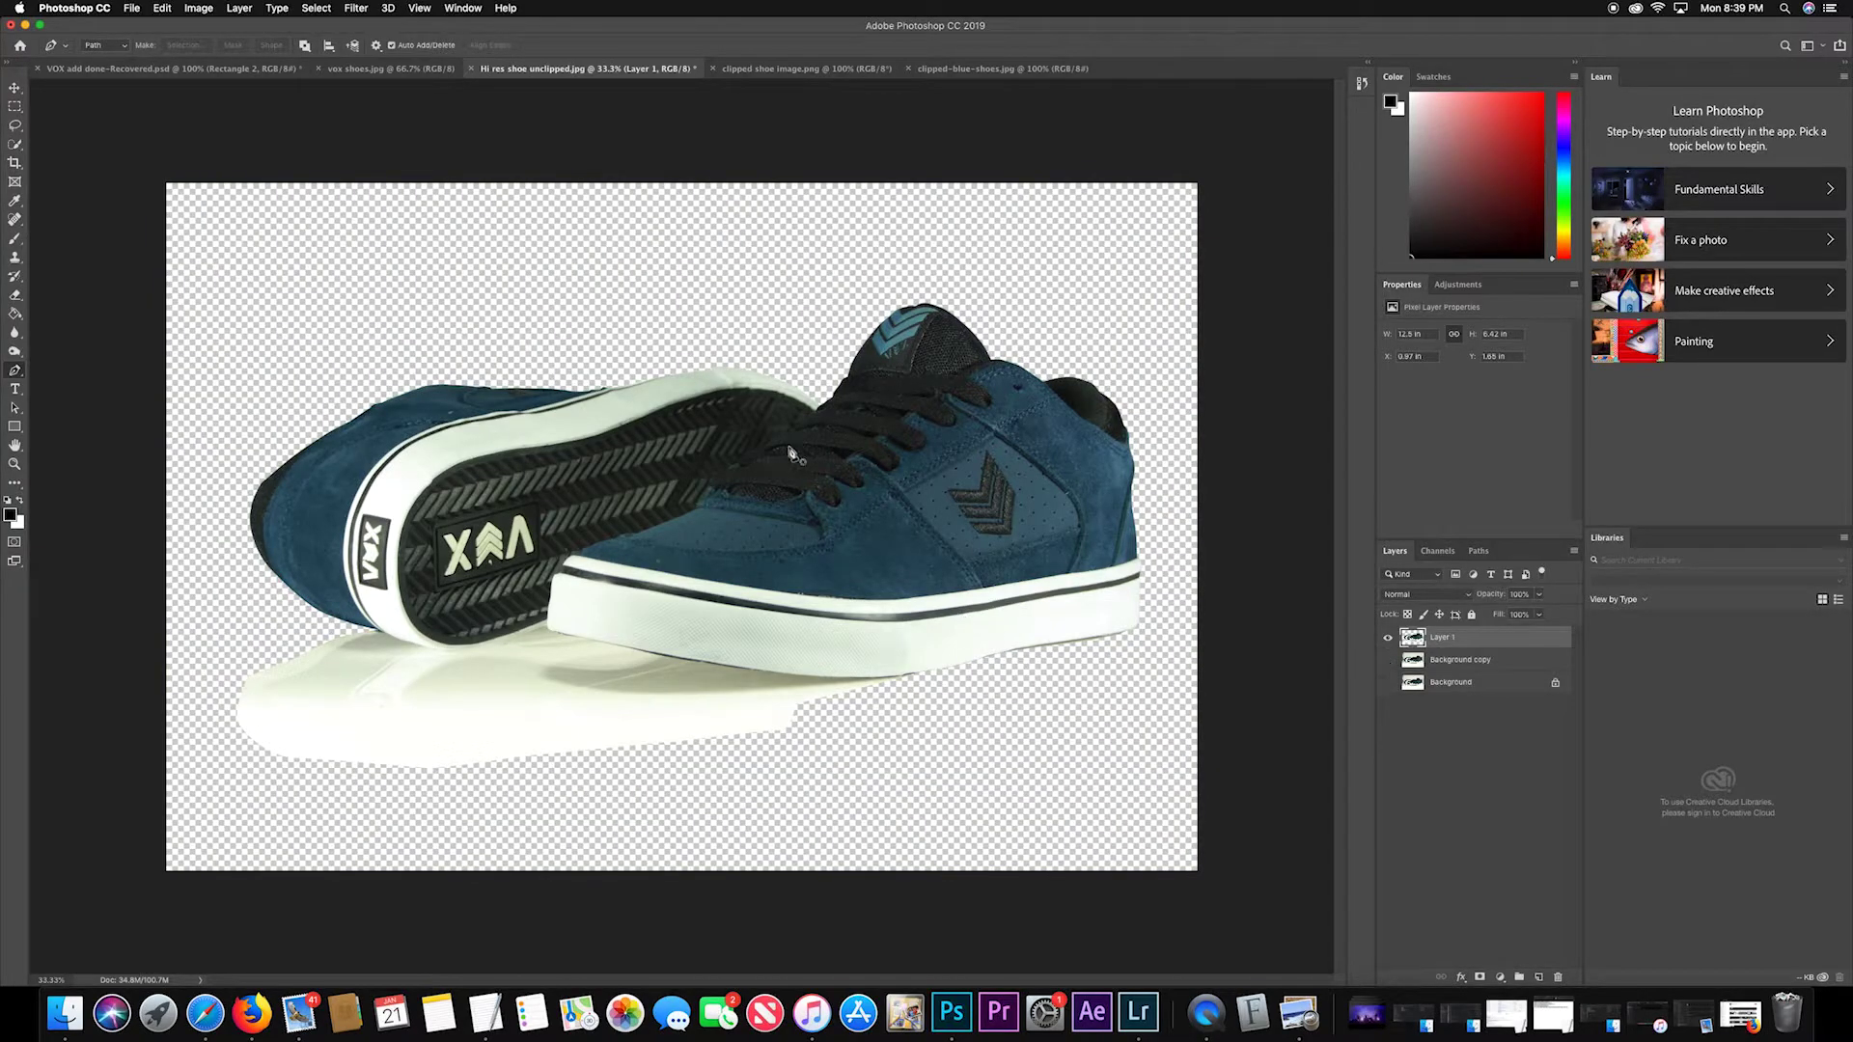
click(768, 70)
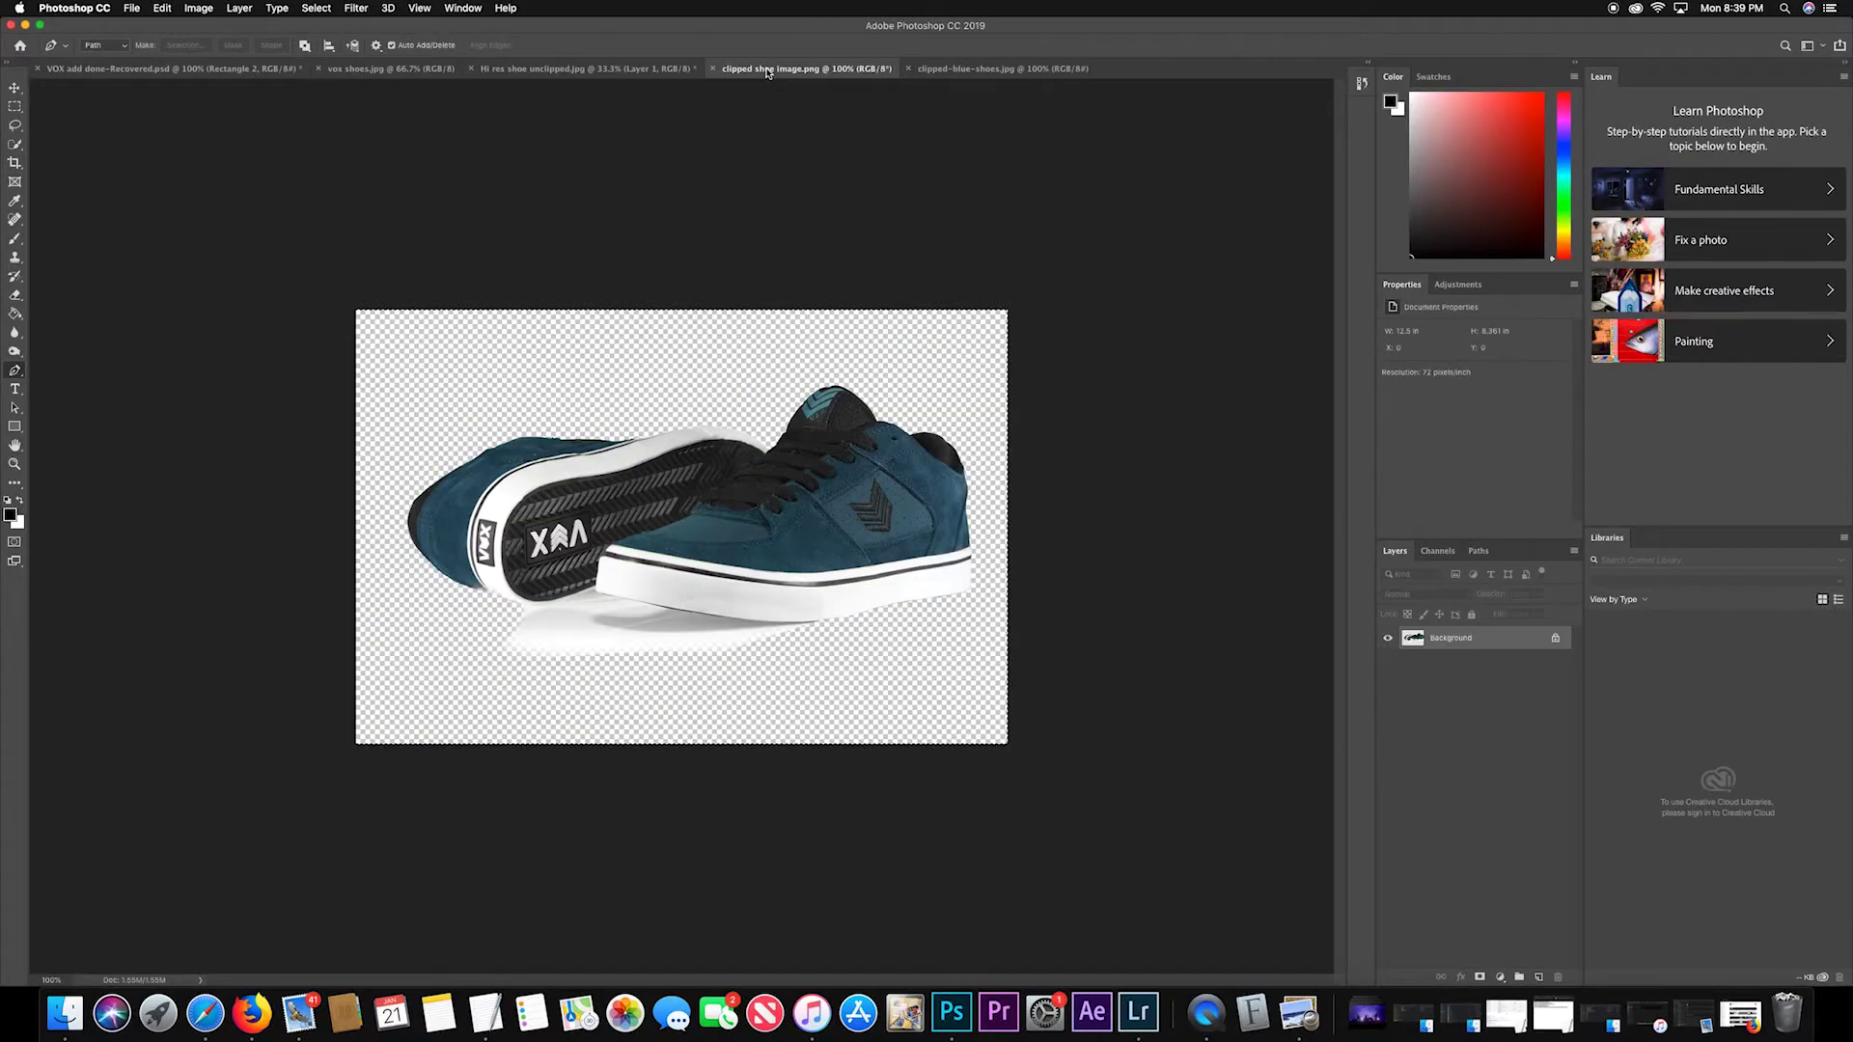
click(650, 71)
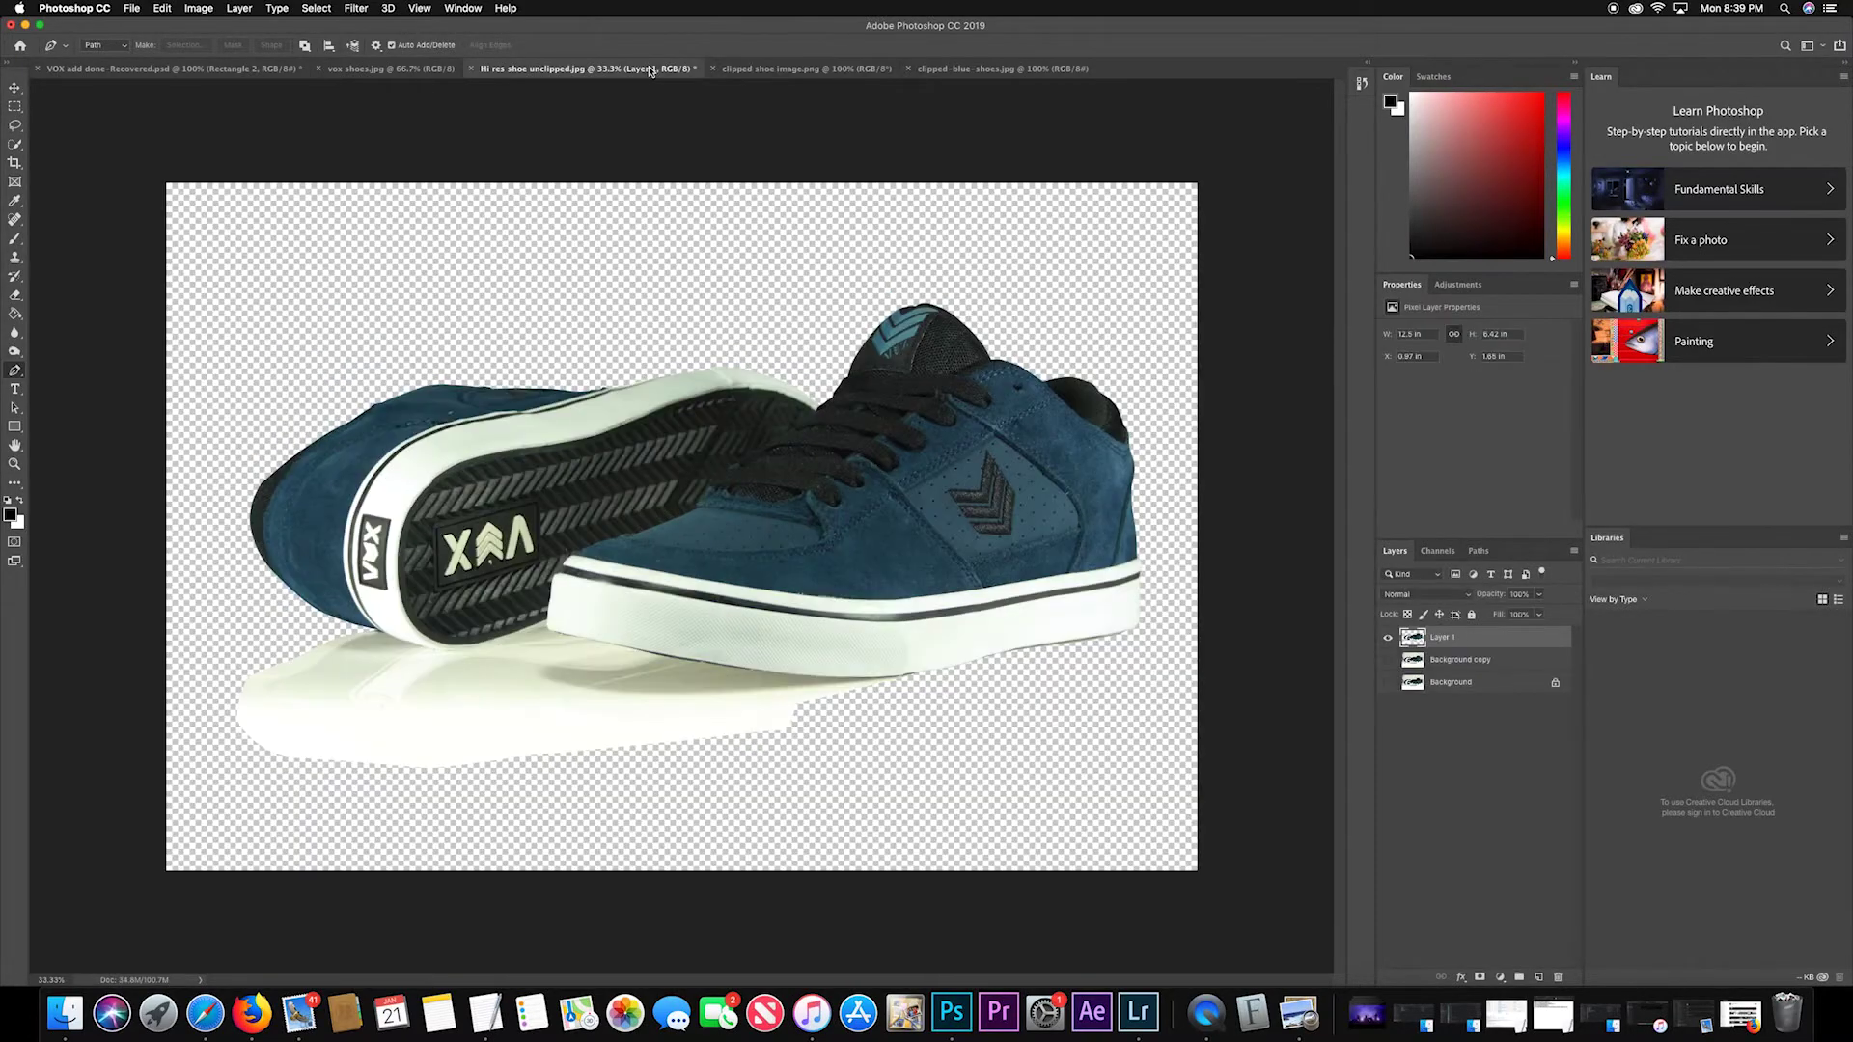
click(778, 70)
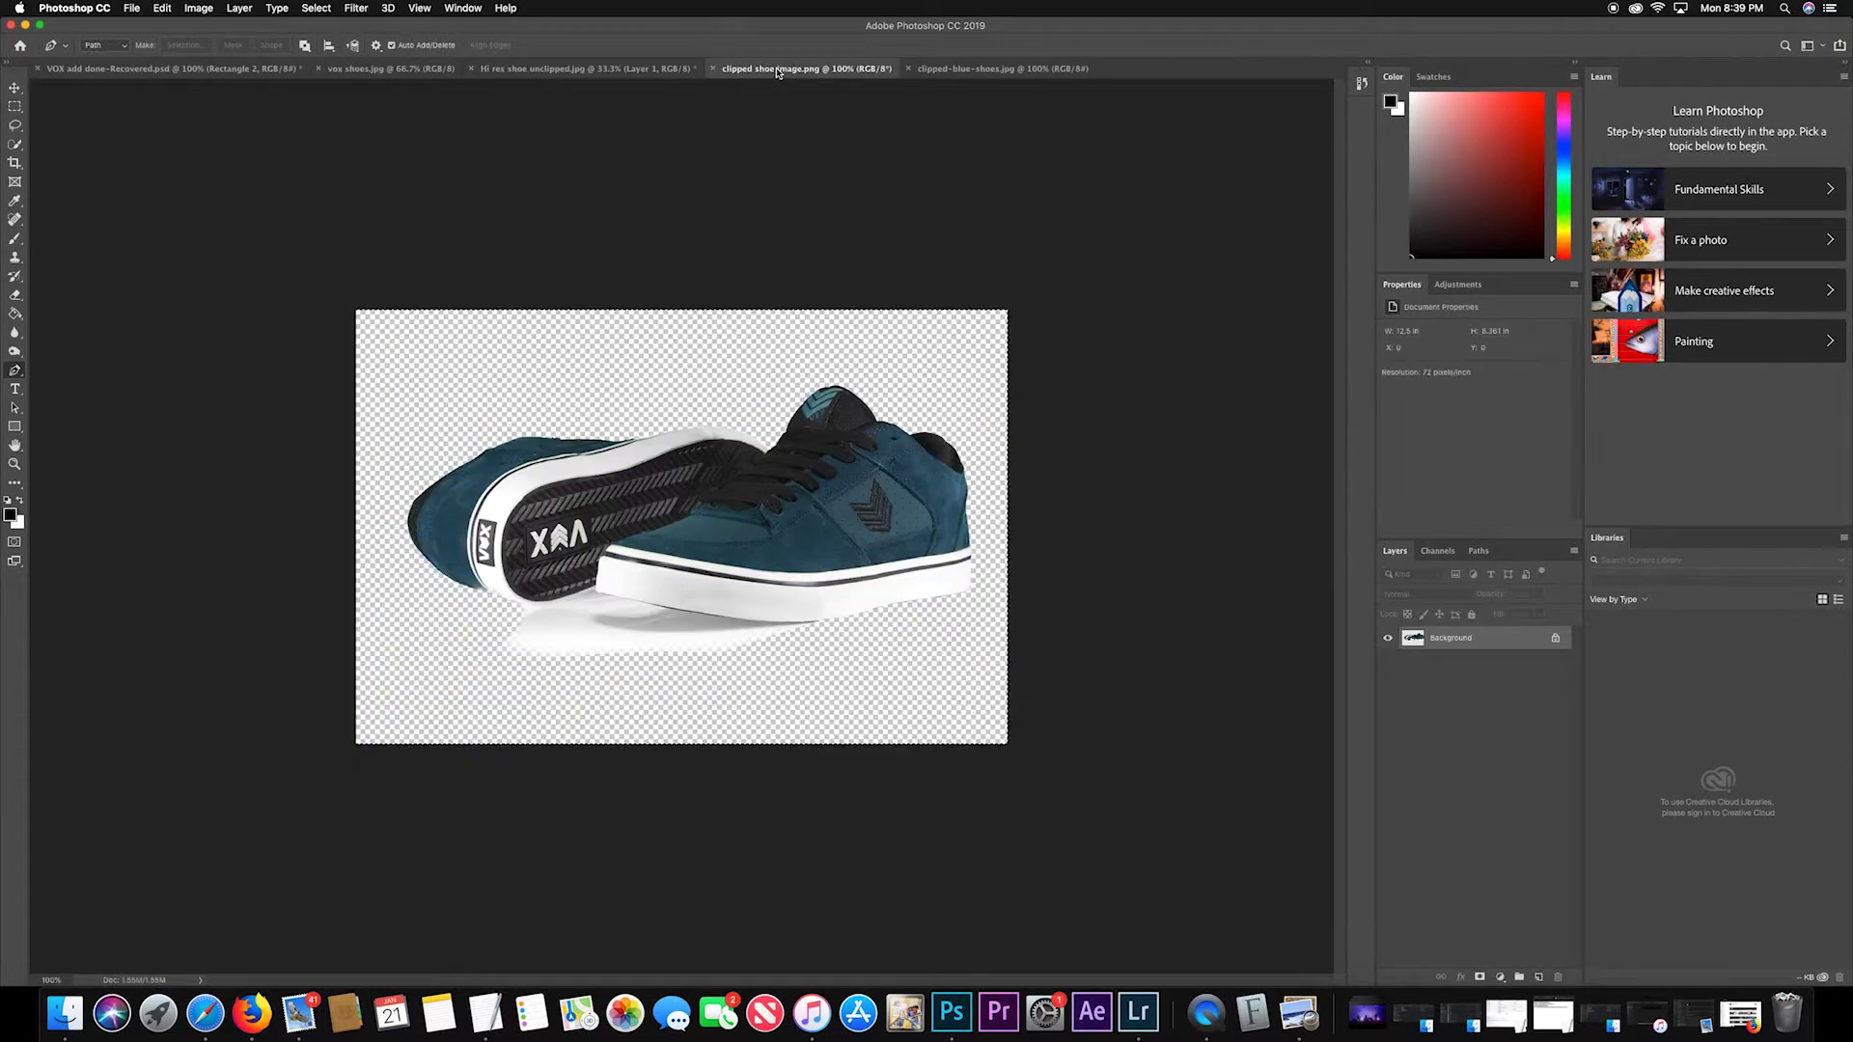
click(629, 71)
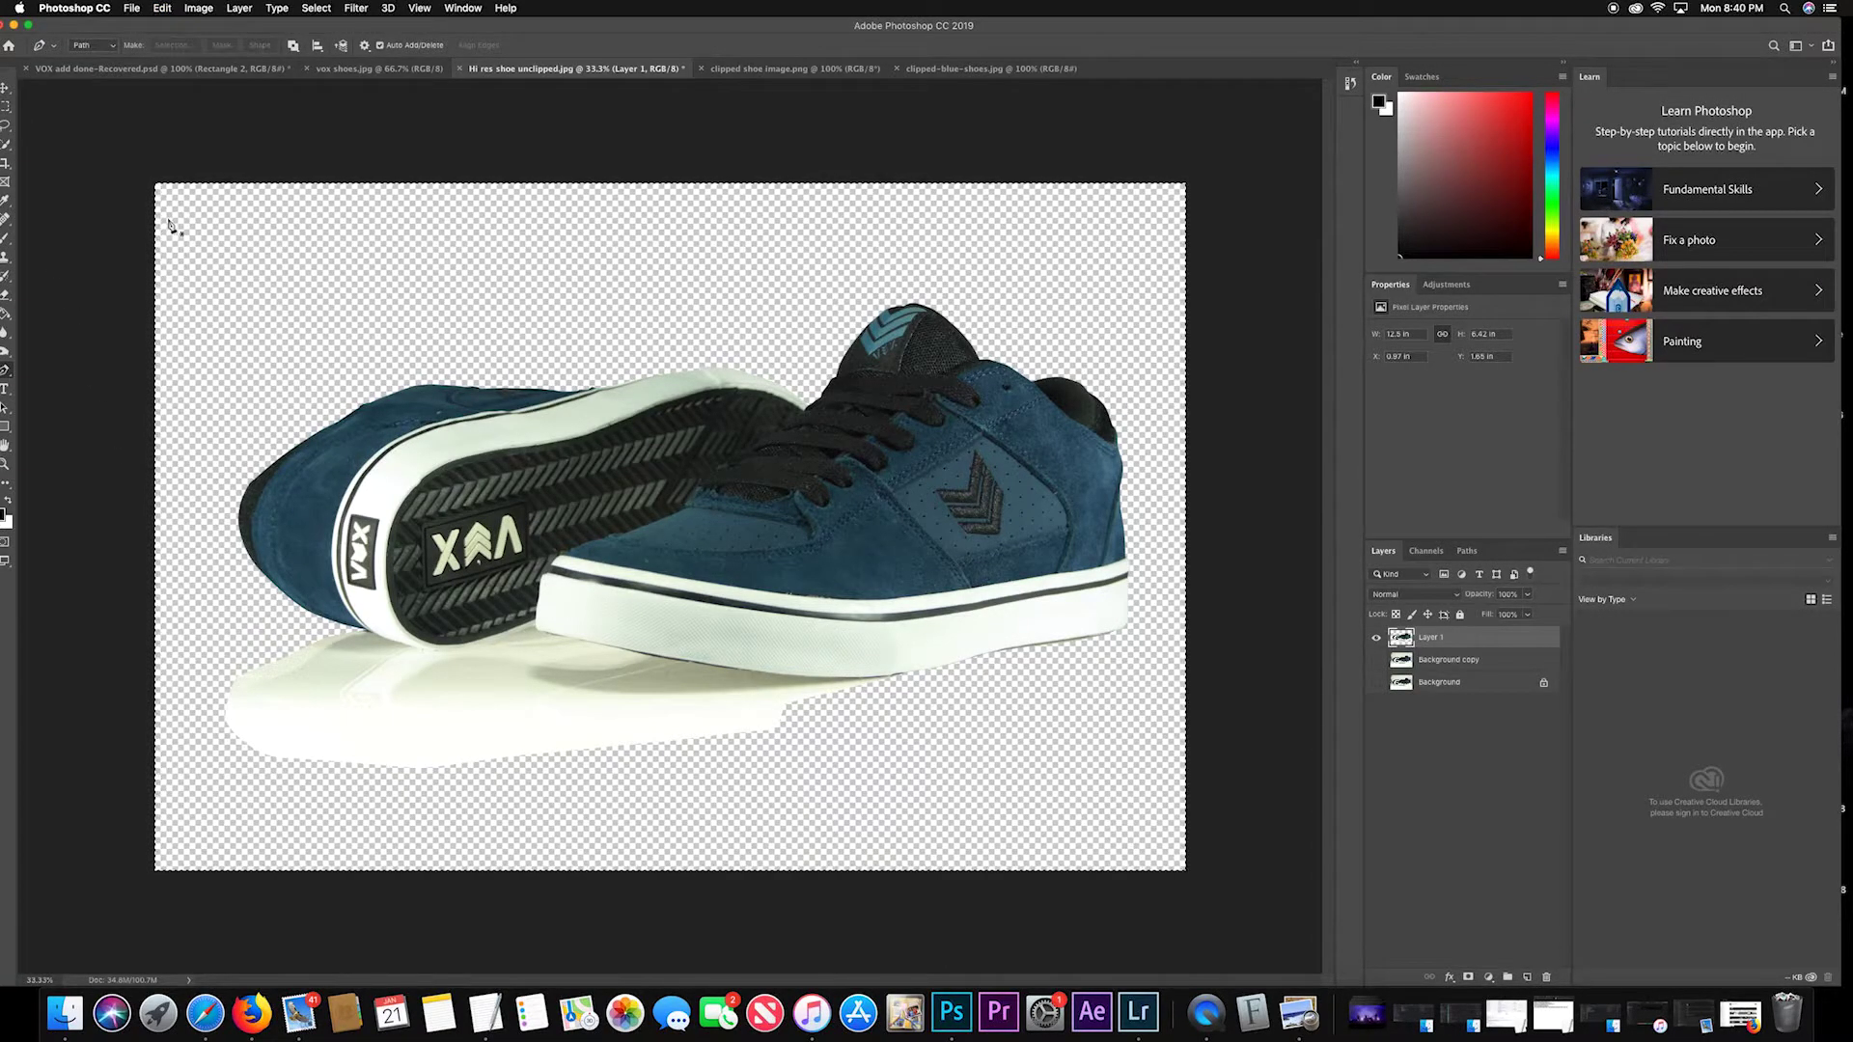
Create a Clipboard-preset document, paste the shoes as Layer 1, and hide the white Background.
click(132, 8)
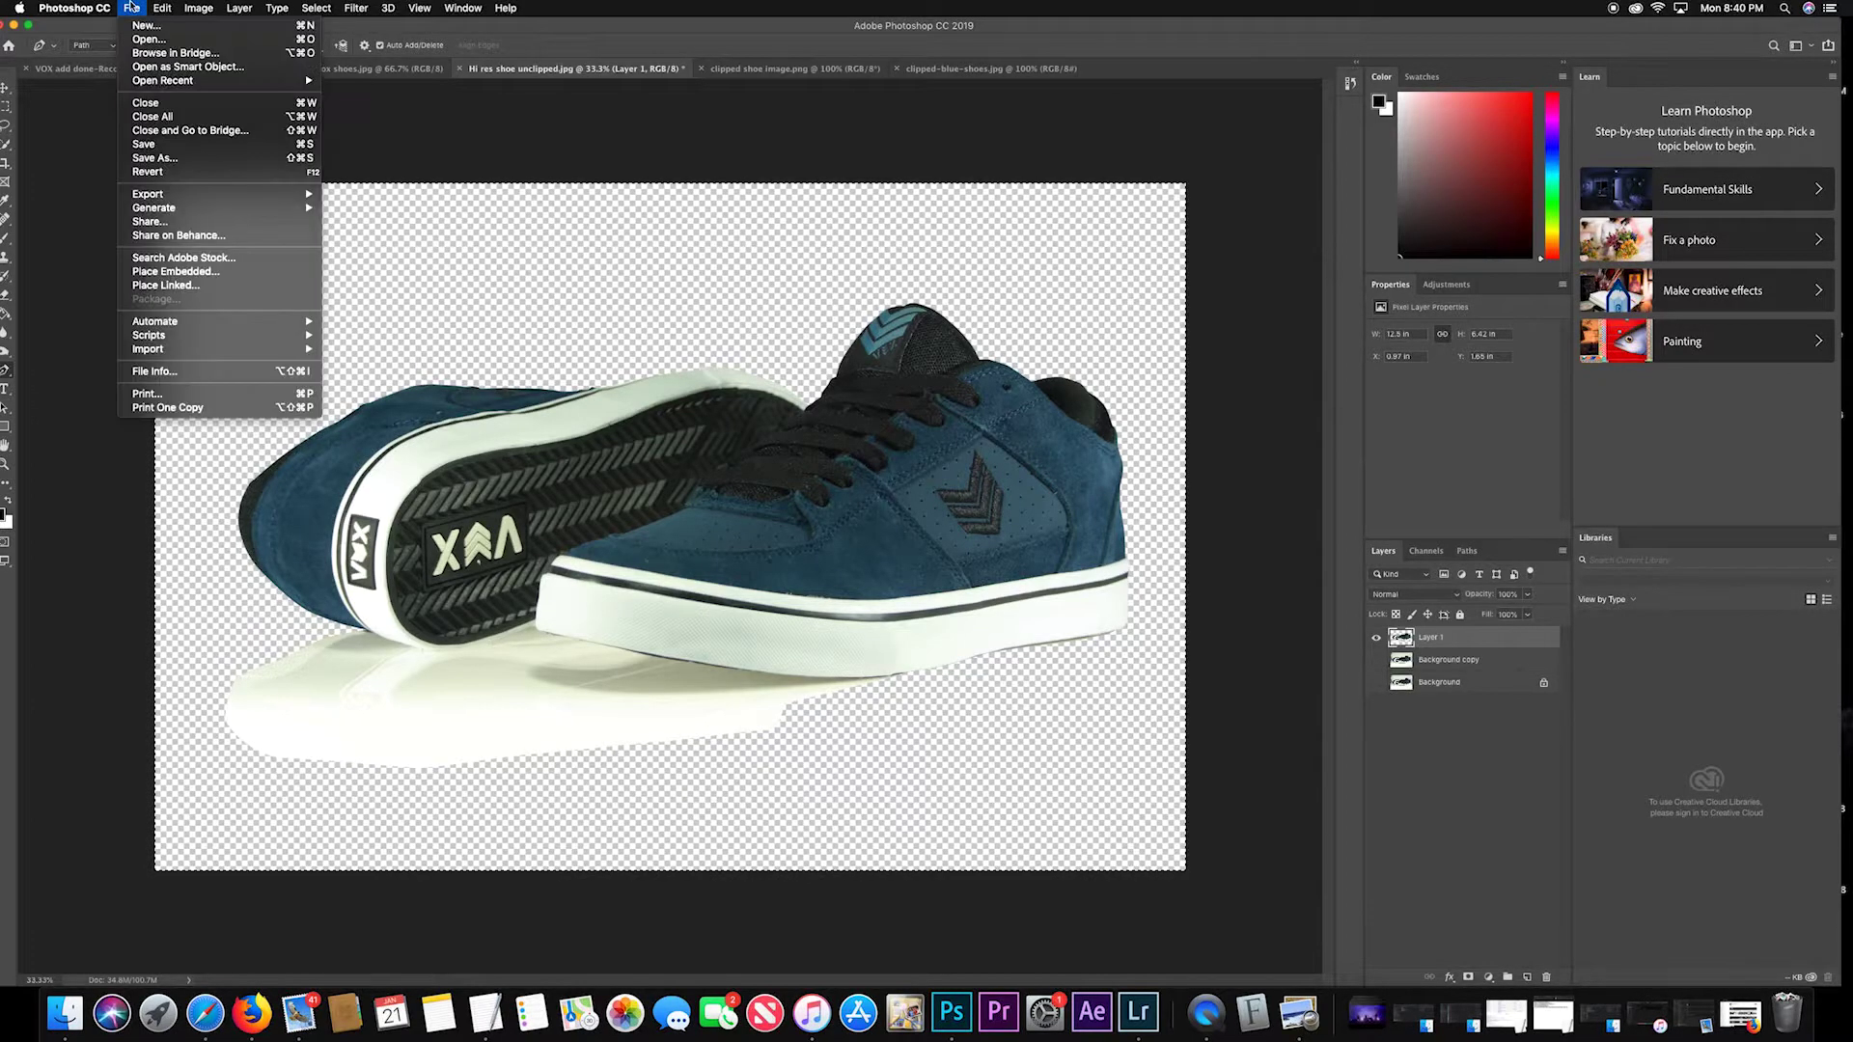
click(146, 28)
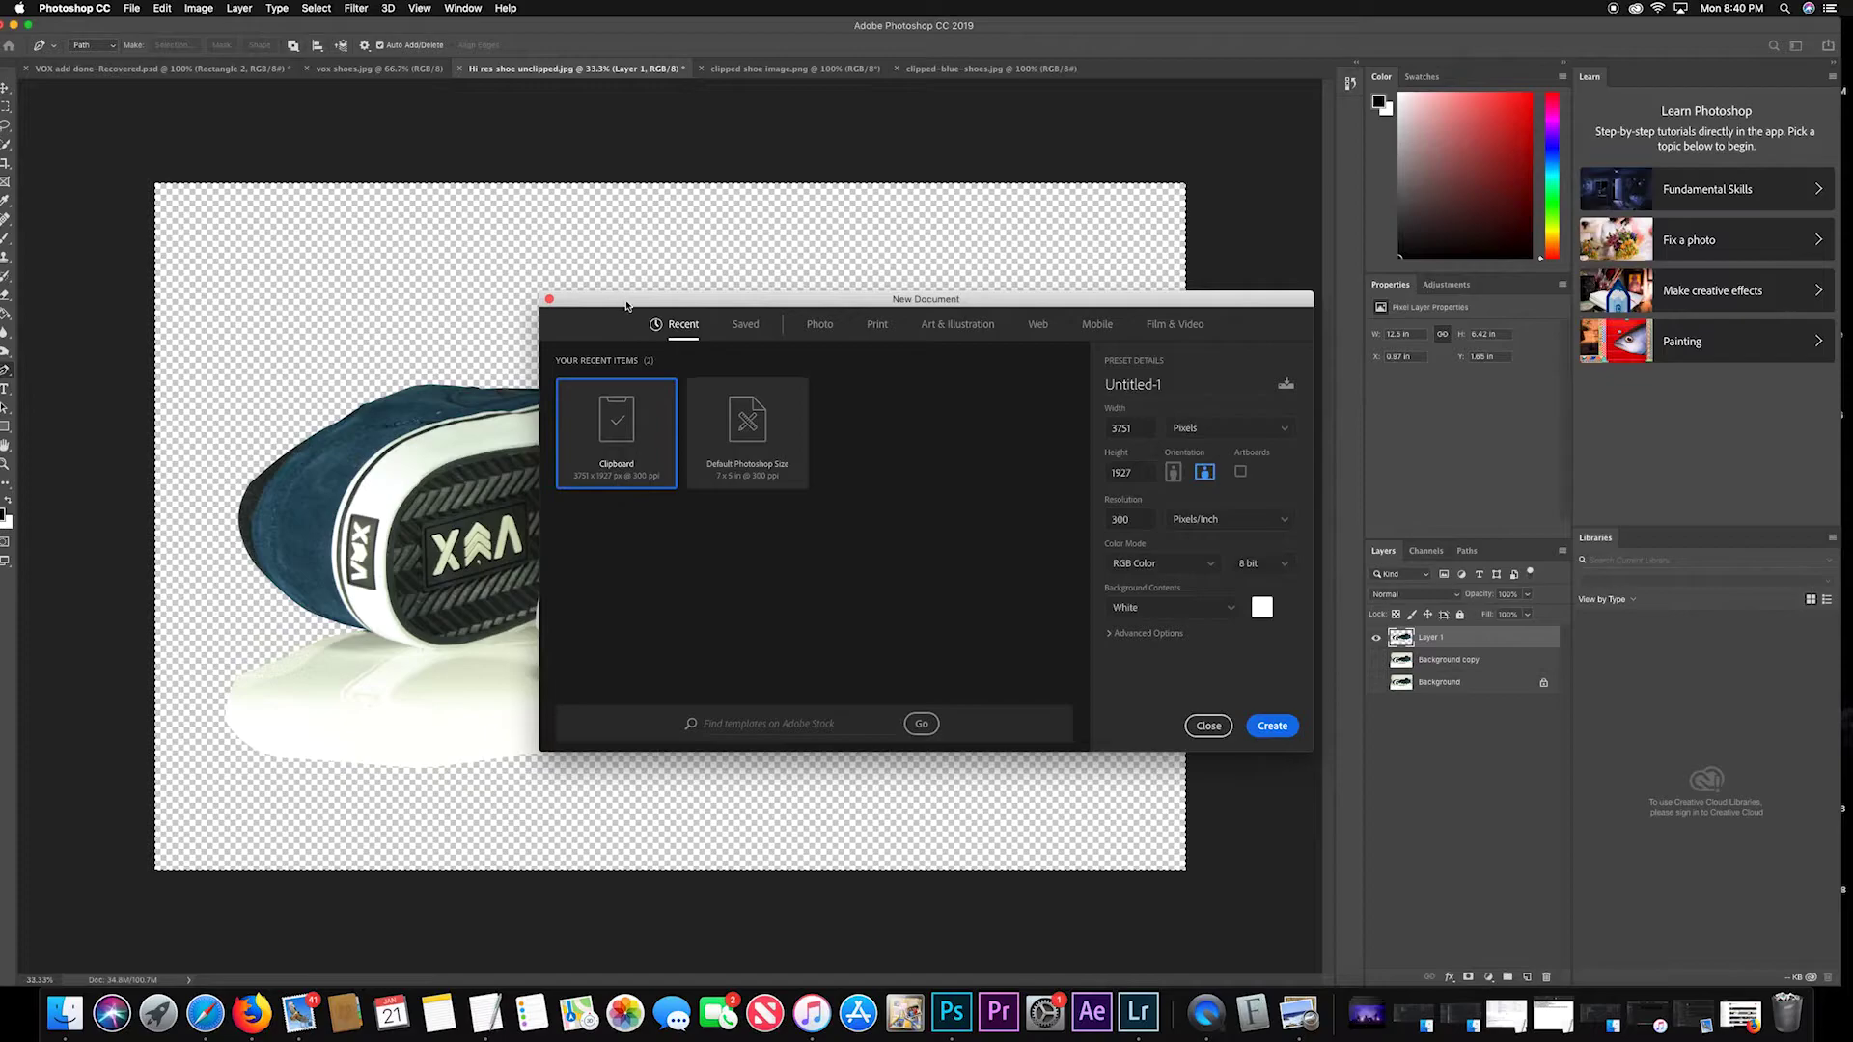
drag(626, 306, 795, 222)
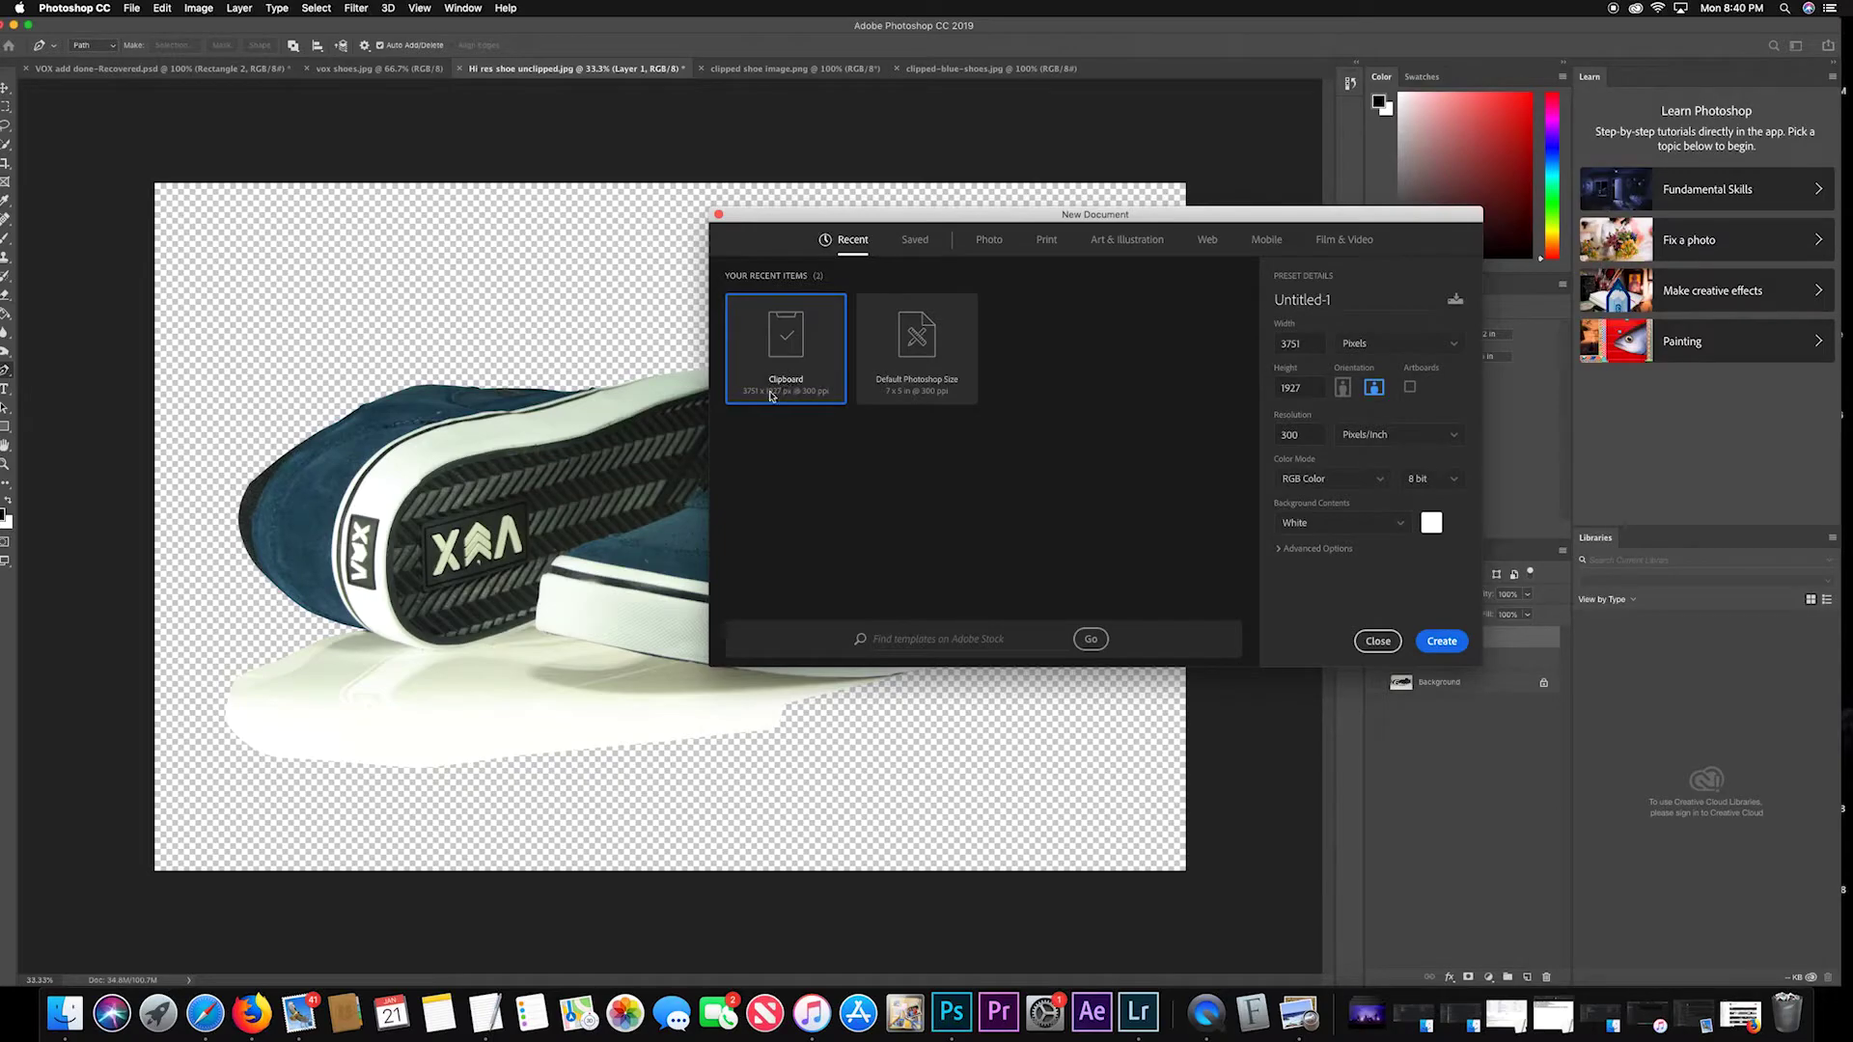
click(1438, 645)
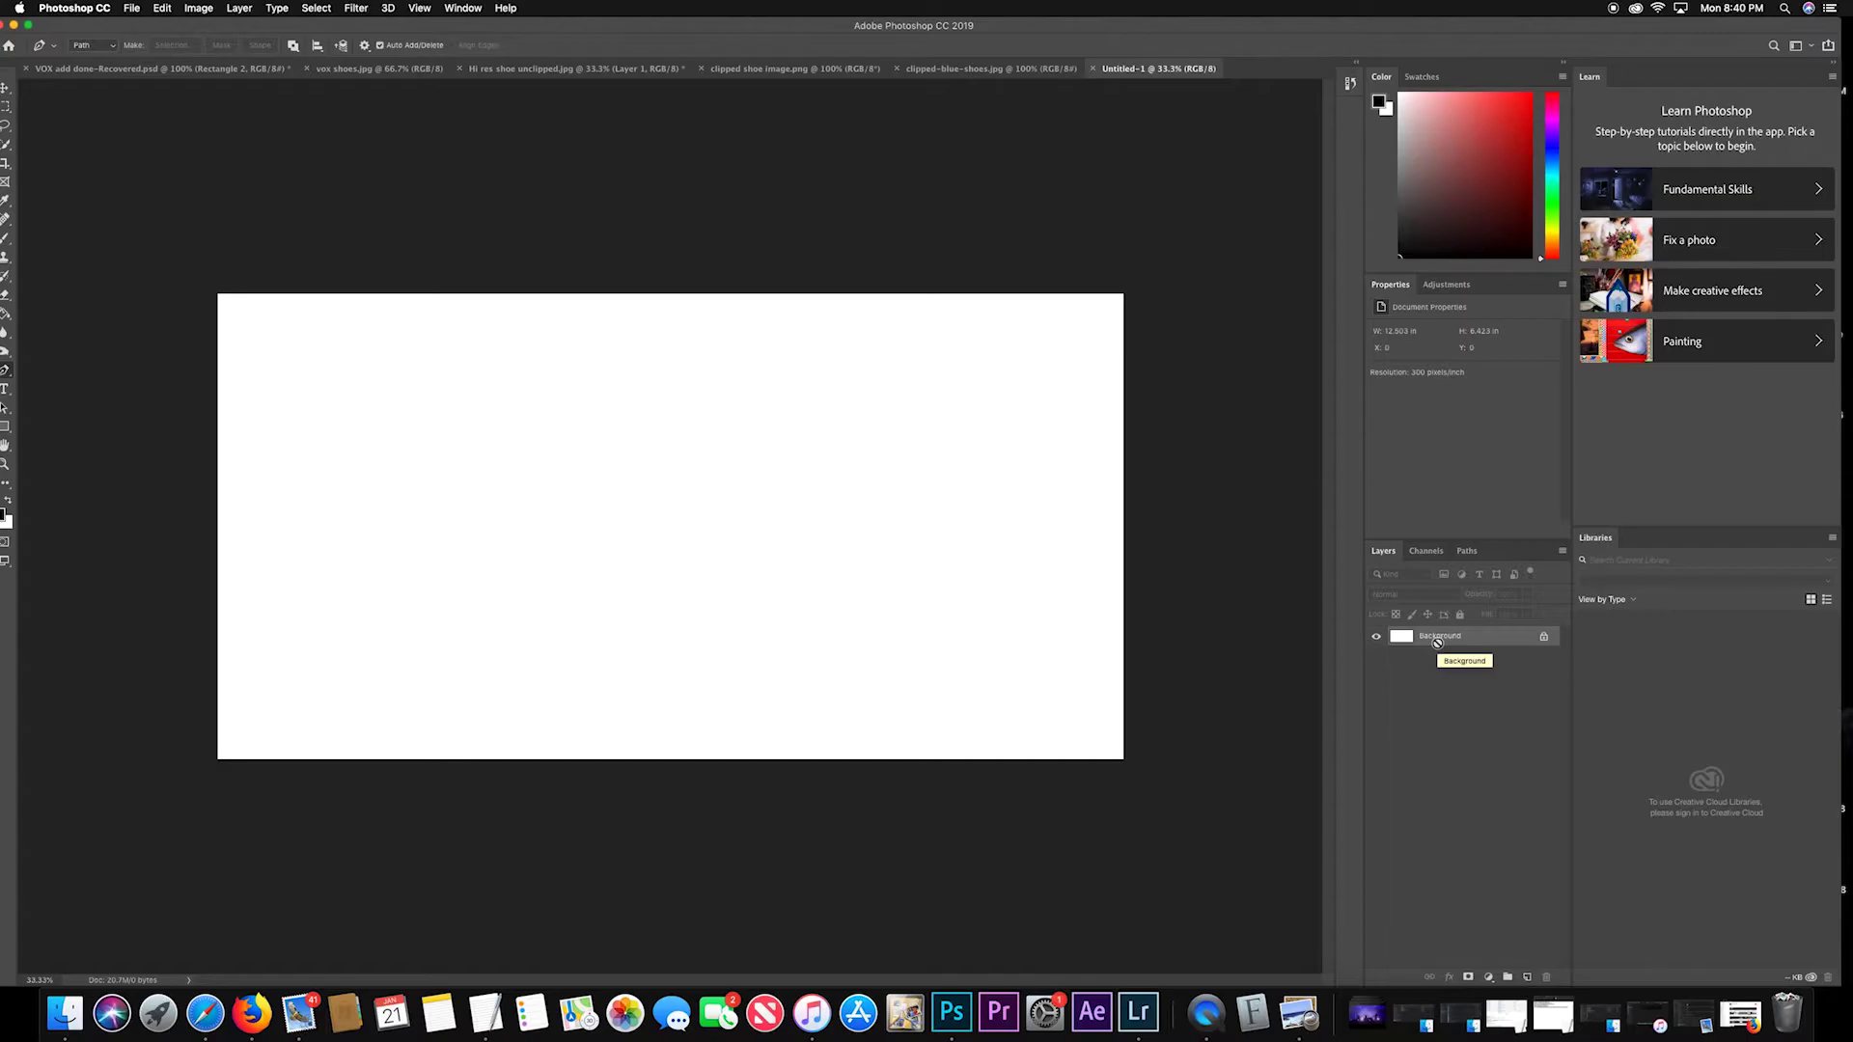
key(super+v)
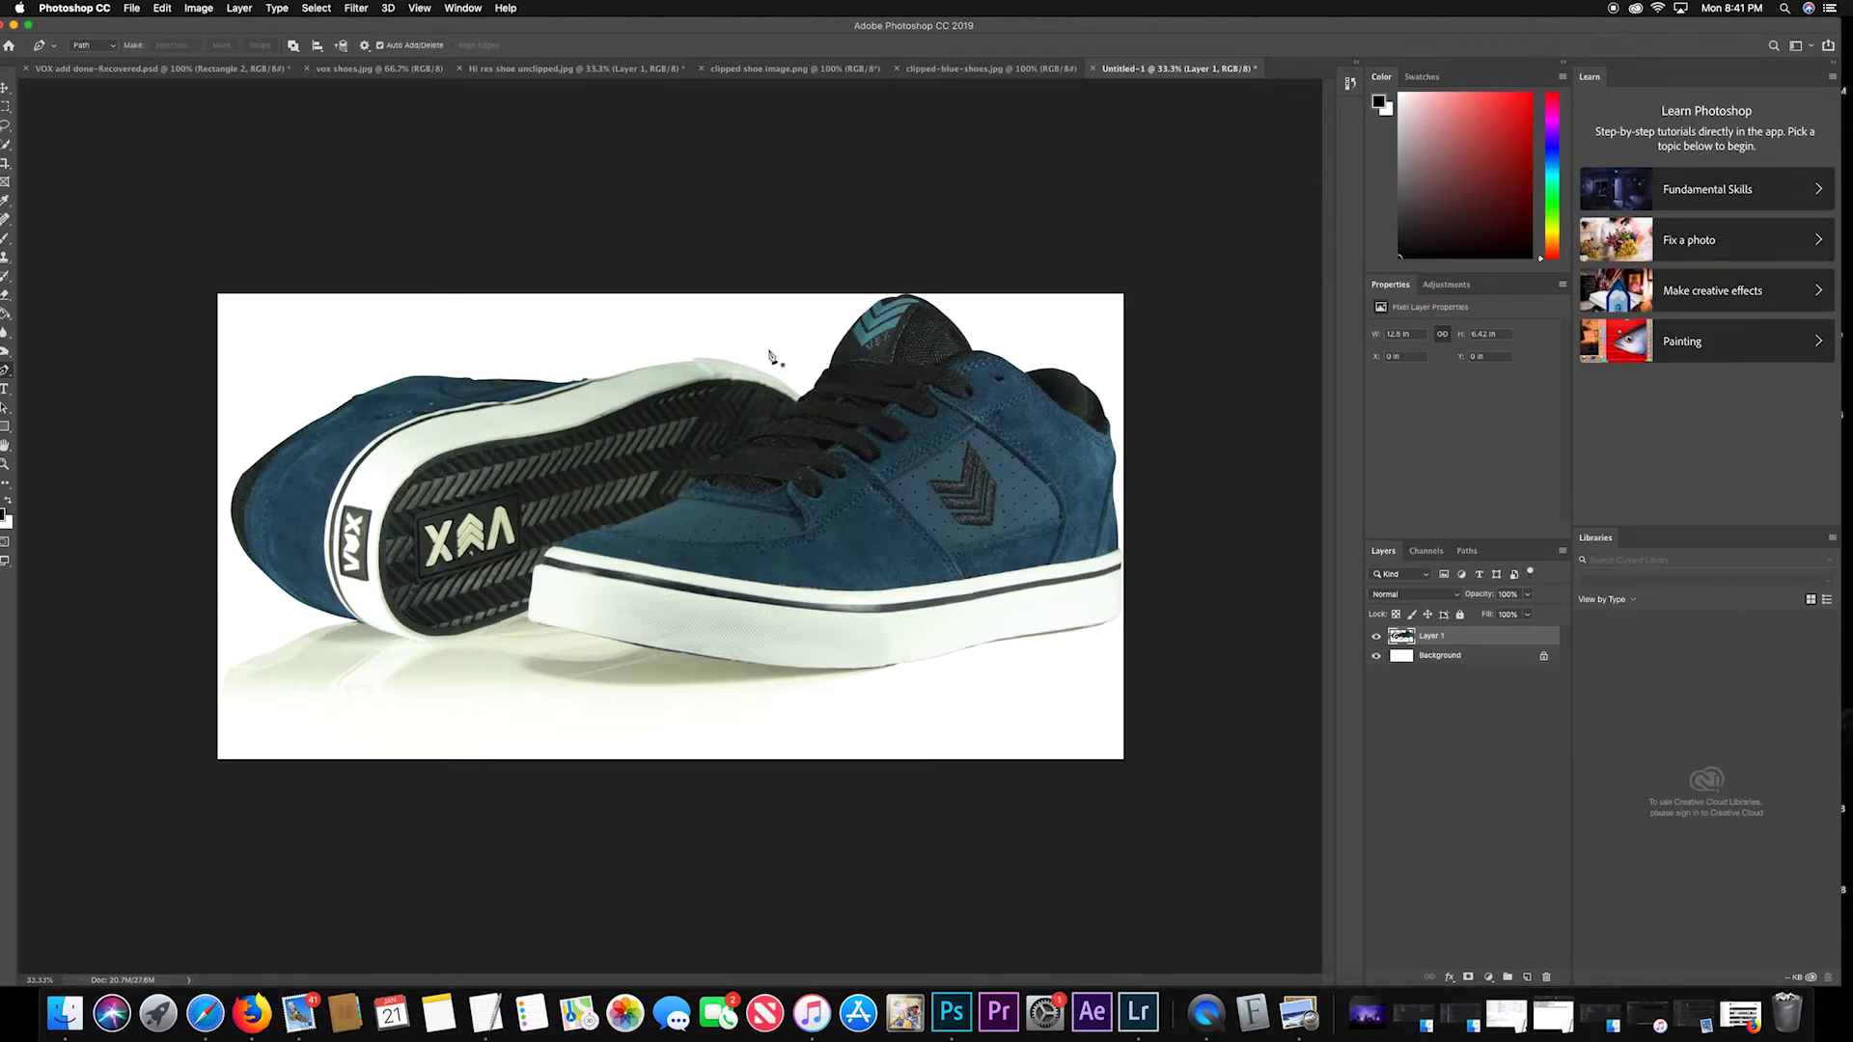
click(1377, 656)
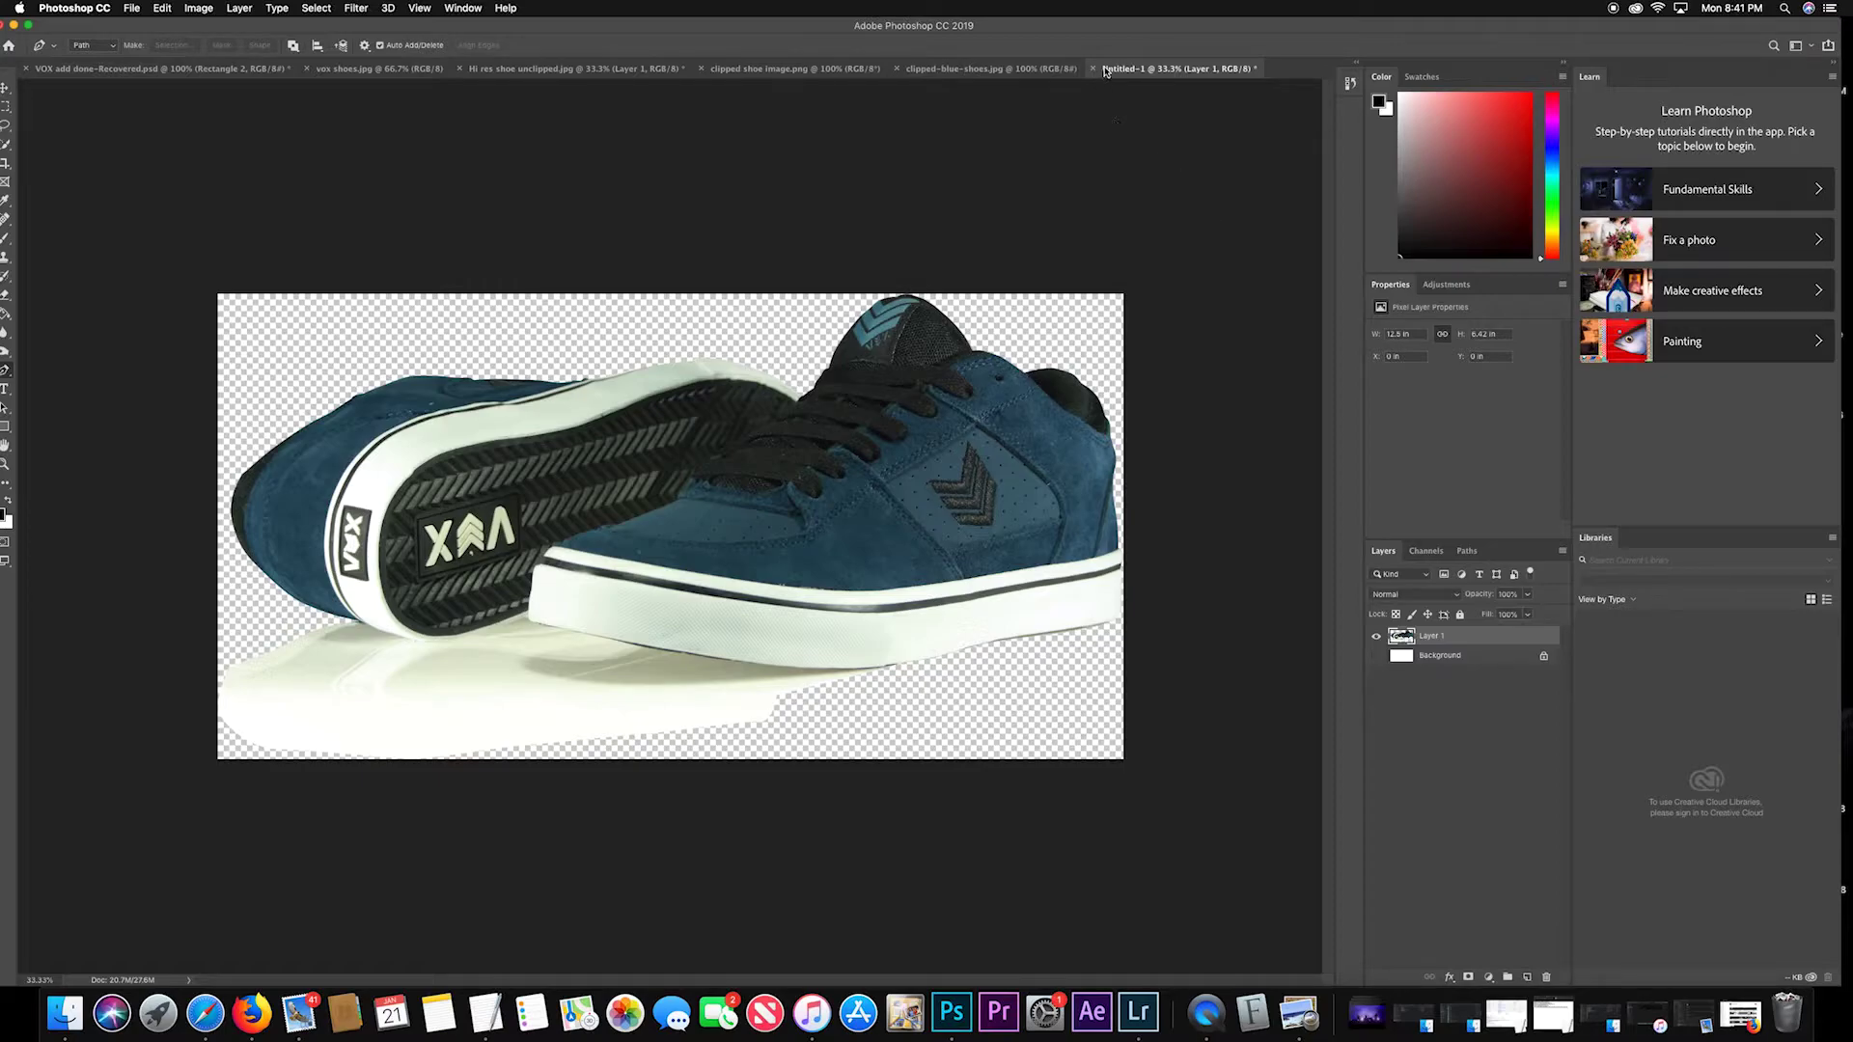
Convert Untitled-1 to Grayscale mode, choosing Don't Merge and discarding colour information.
key(v)
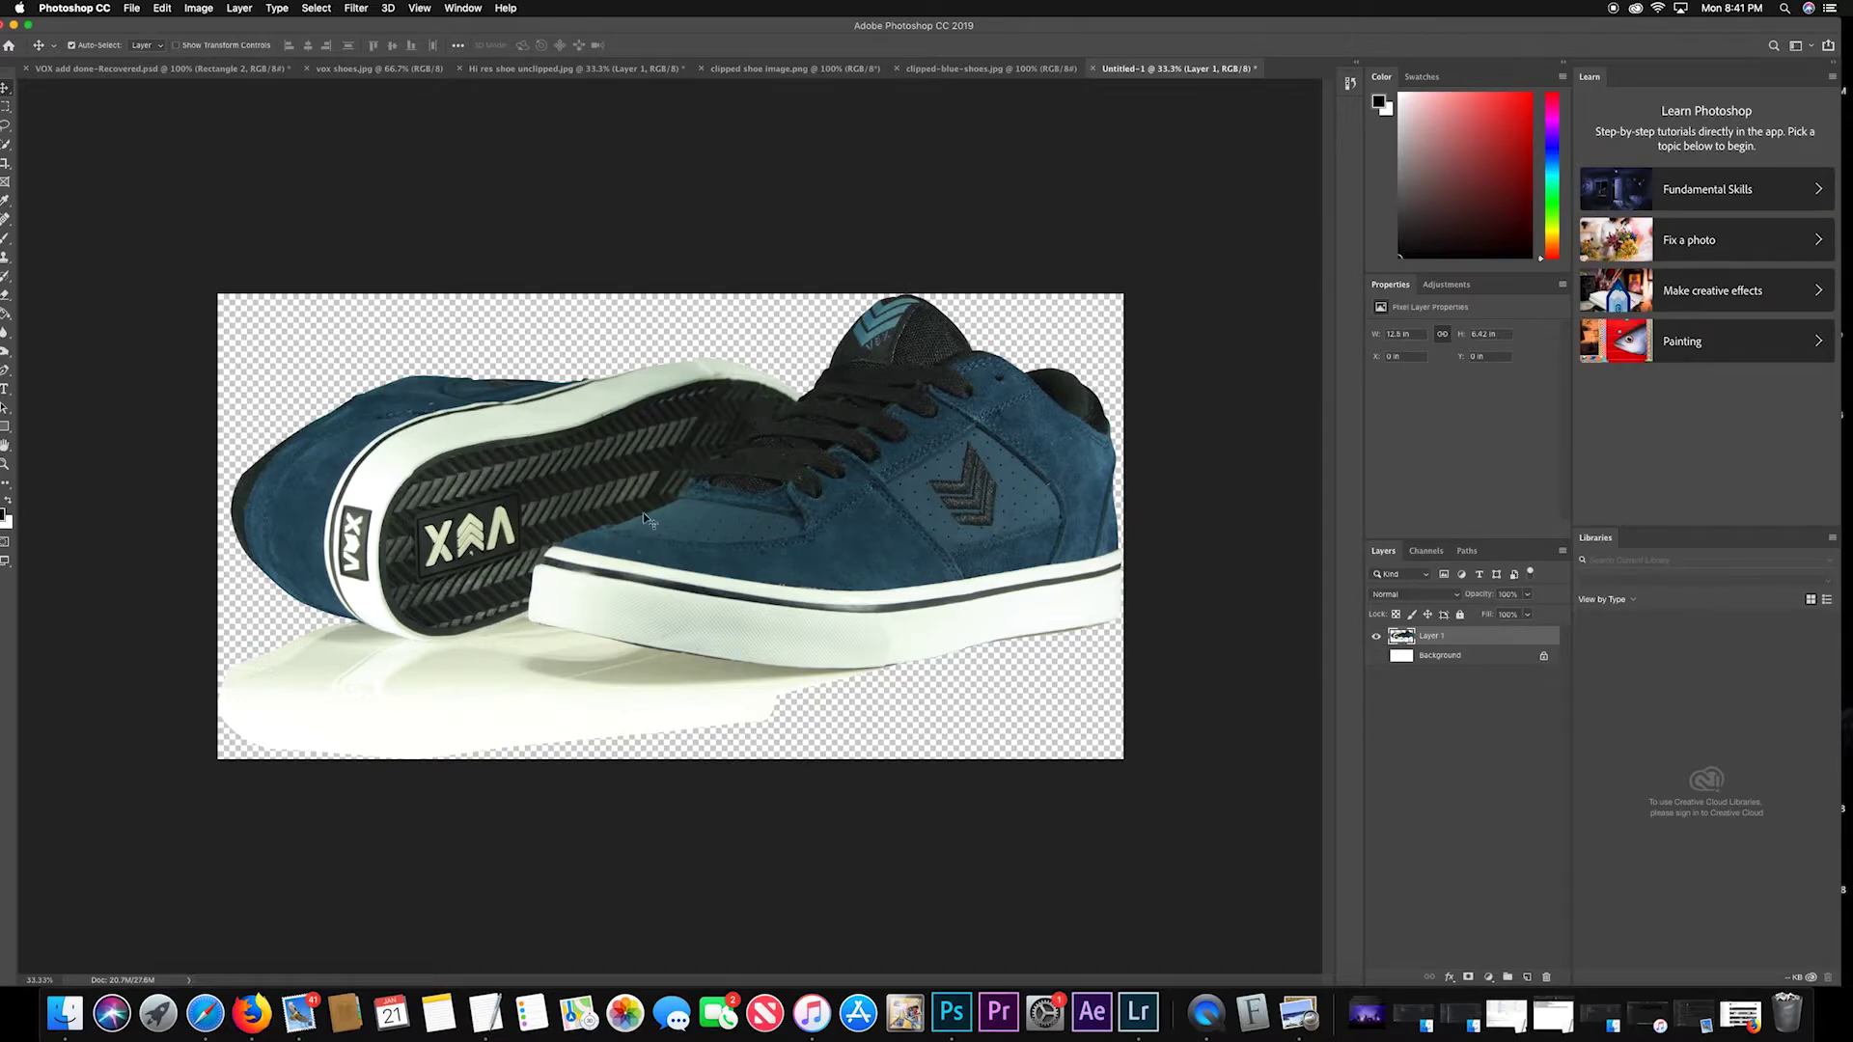
click(240, 9)
mouse_move(207, 9)
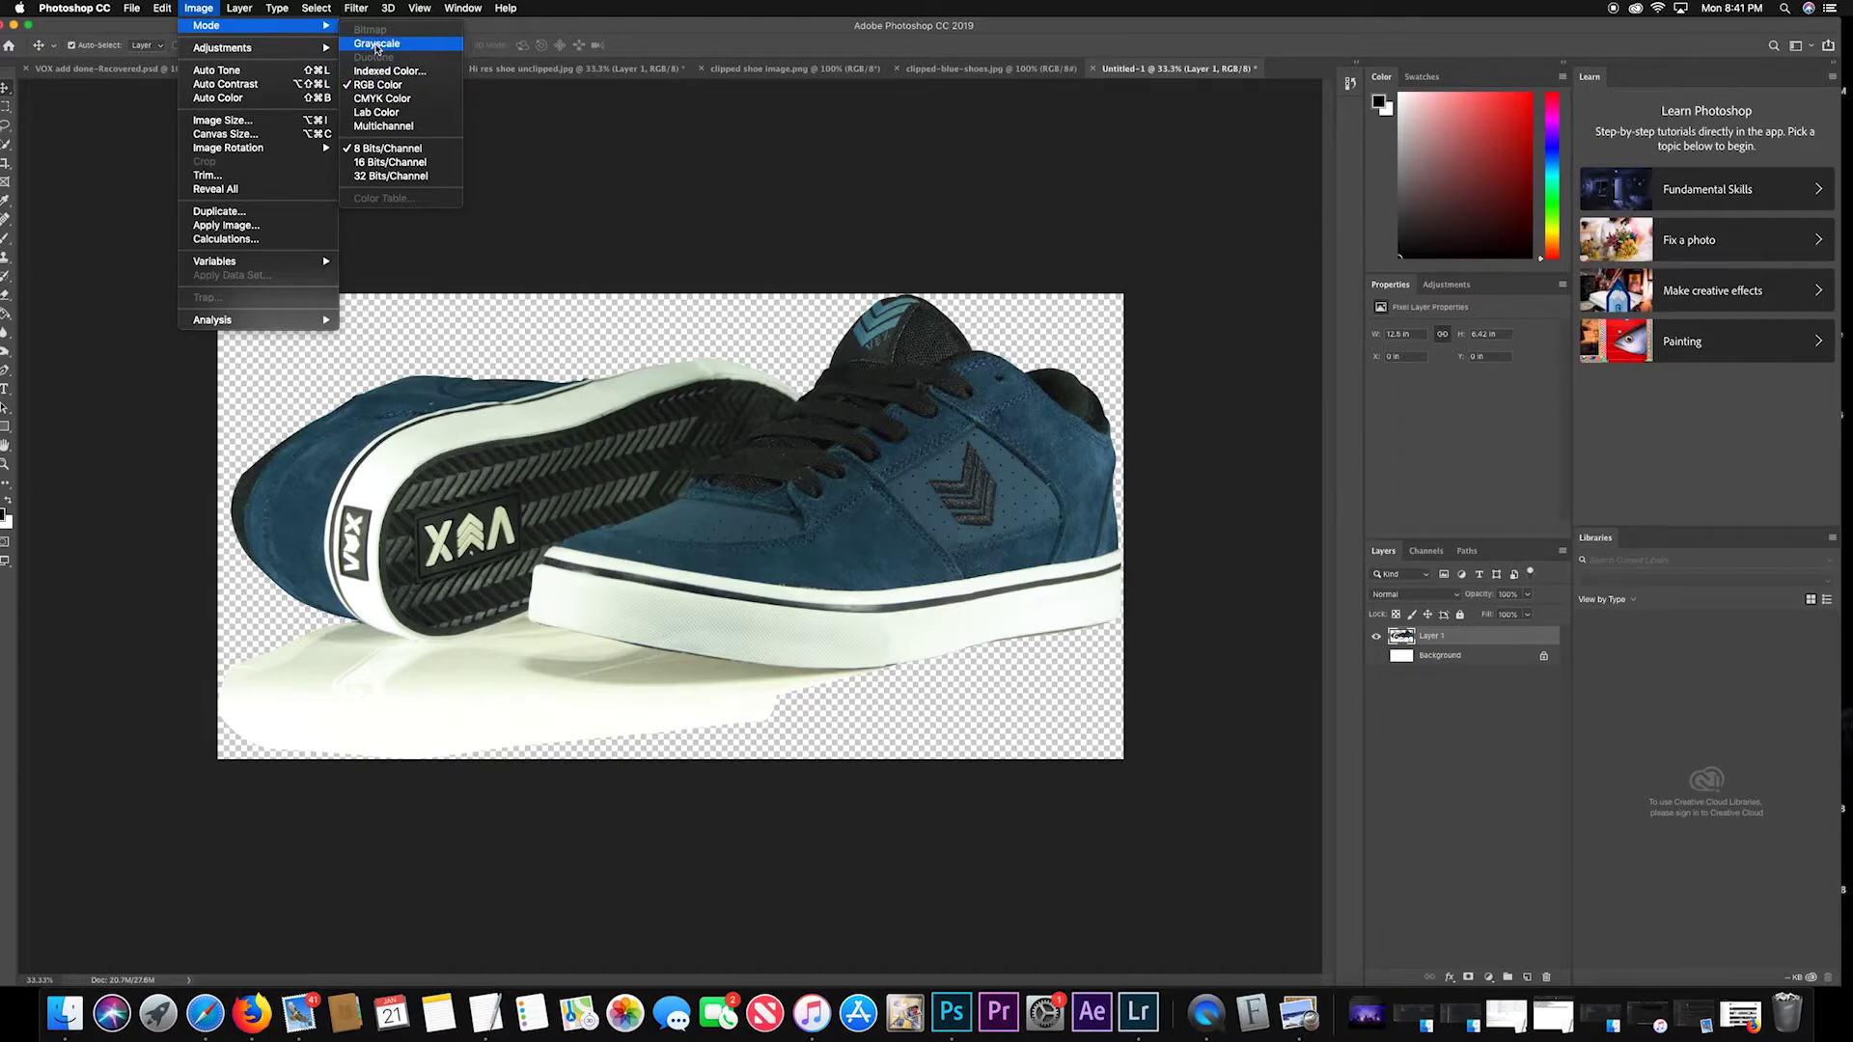
click(376, 45)
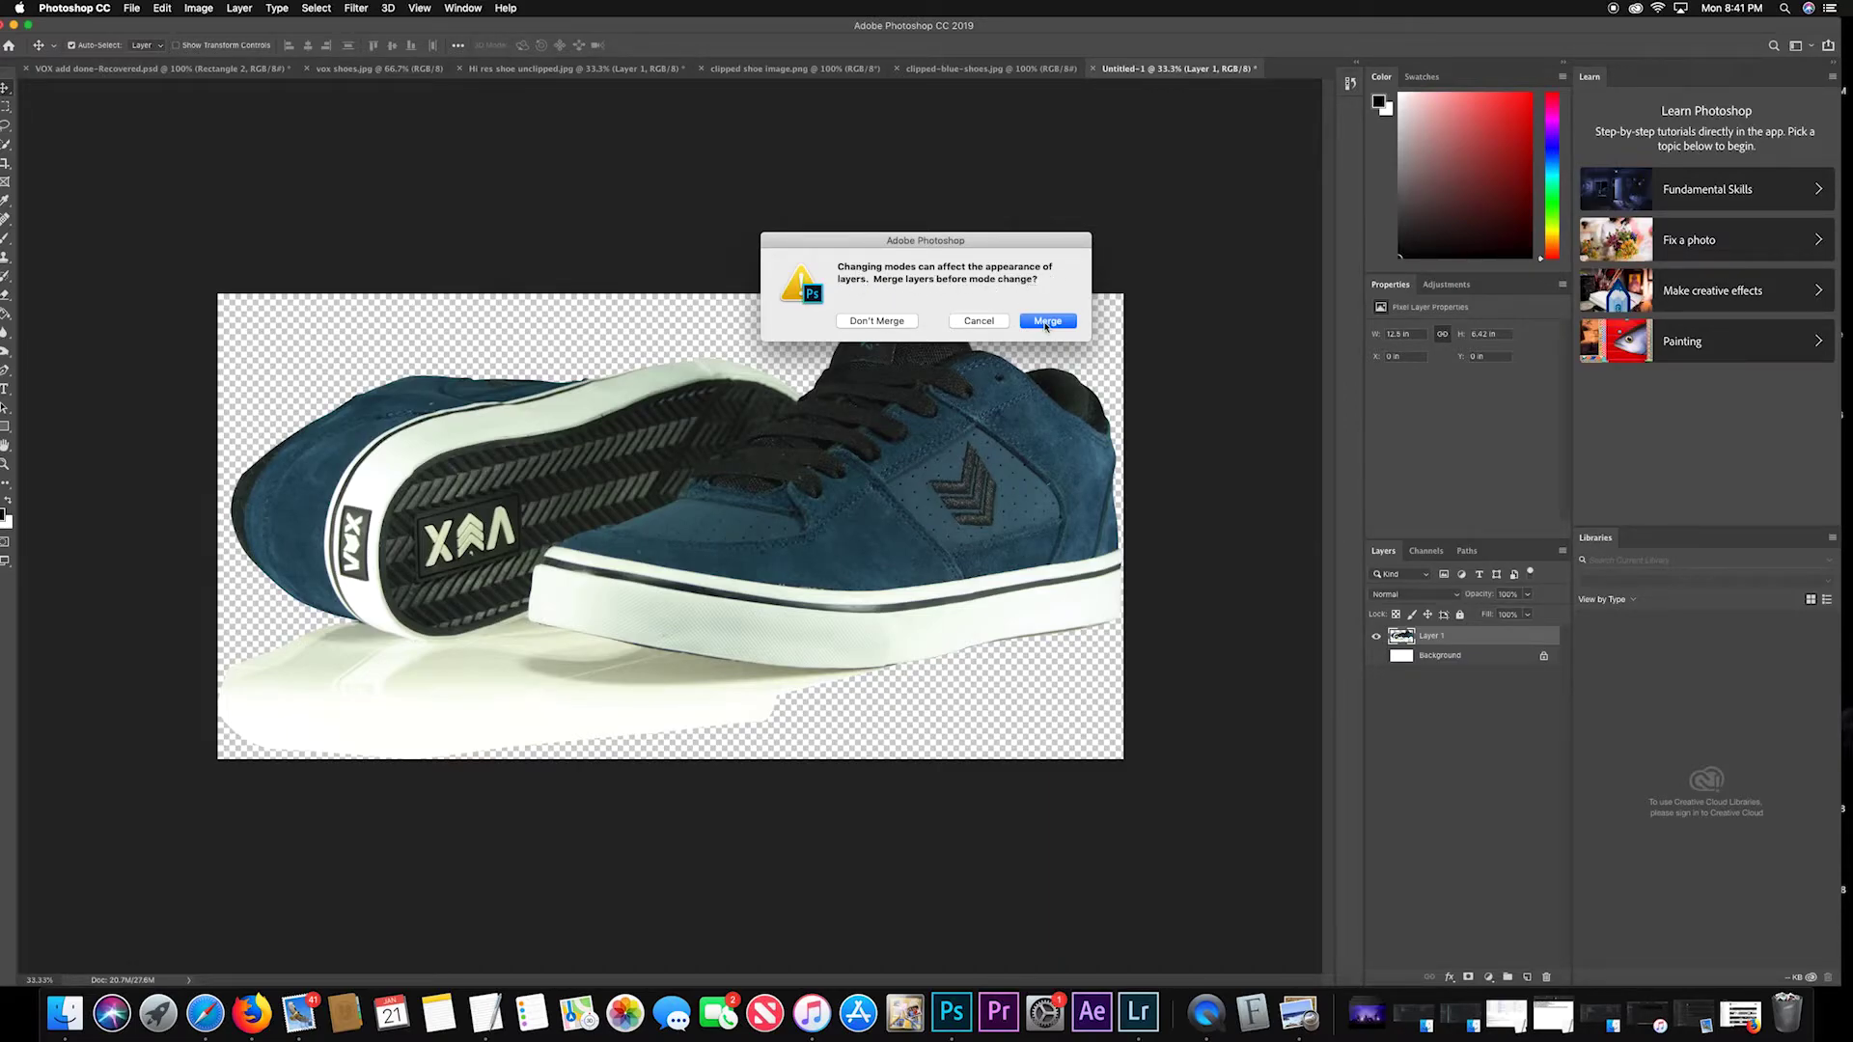
click(877, 320)
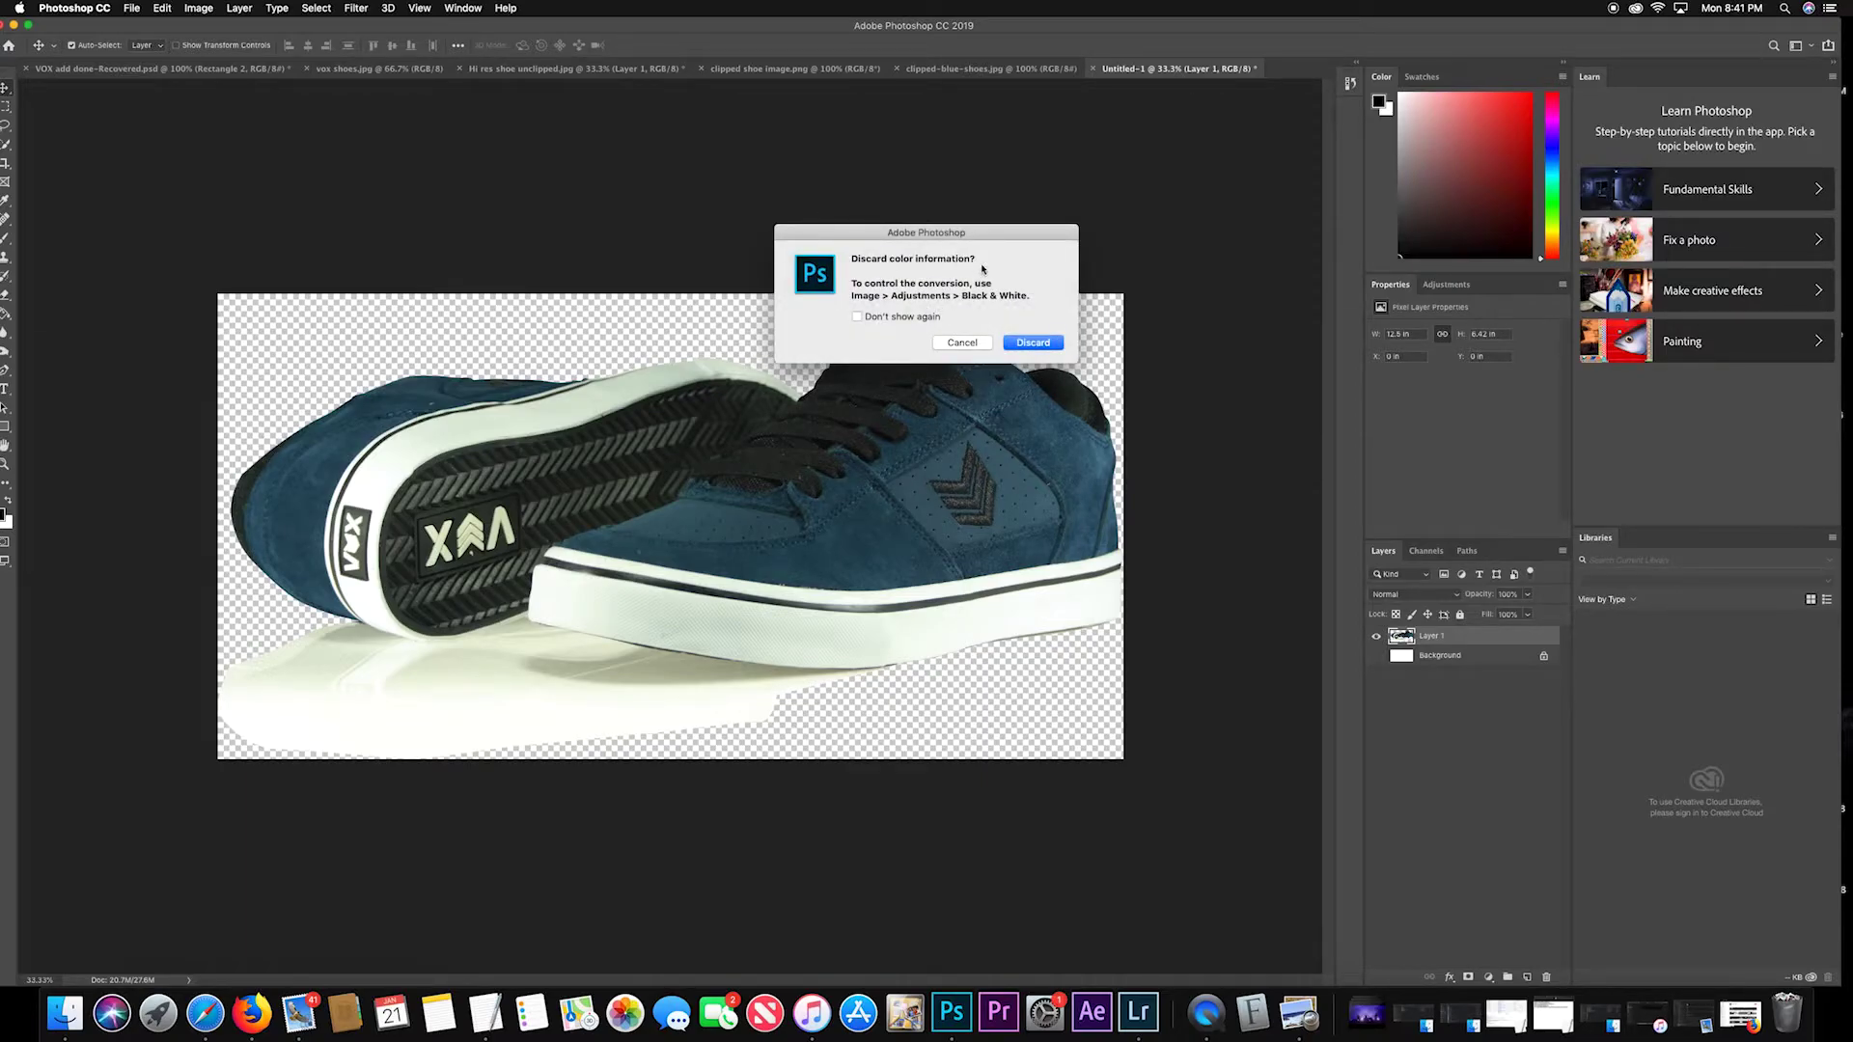
click(1032, 343)
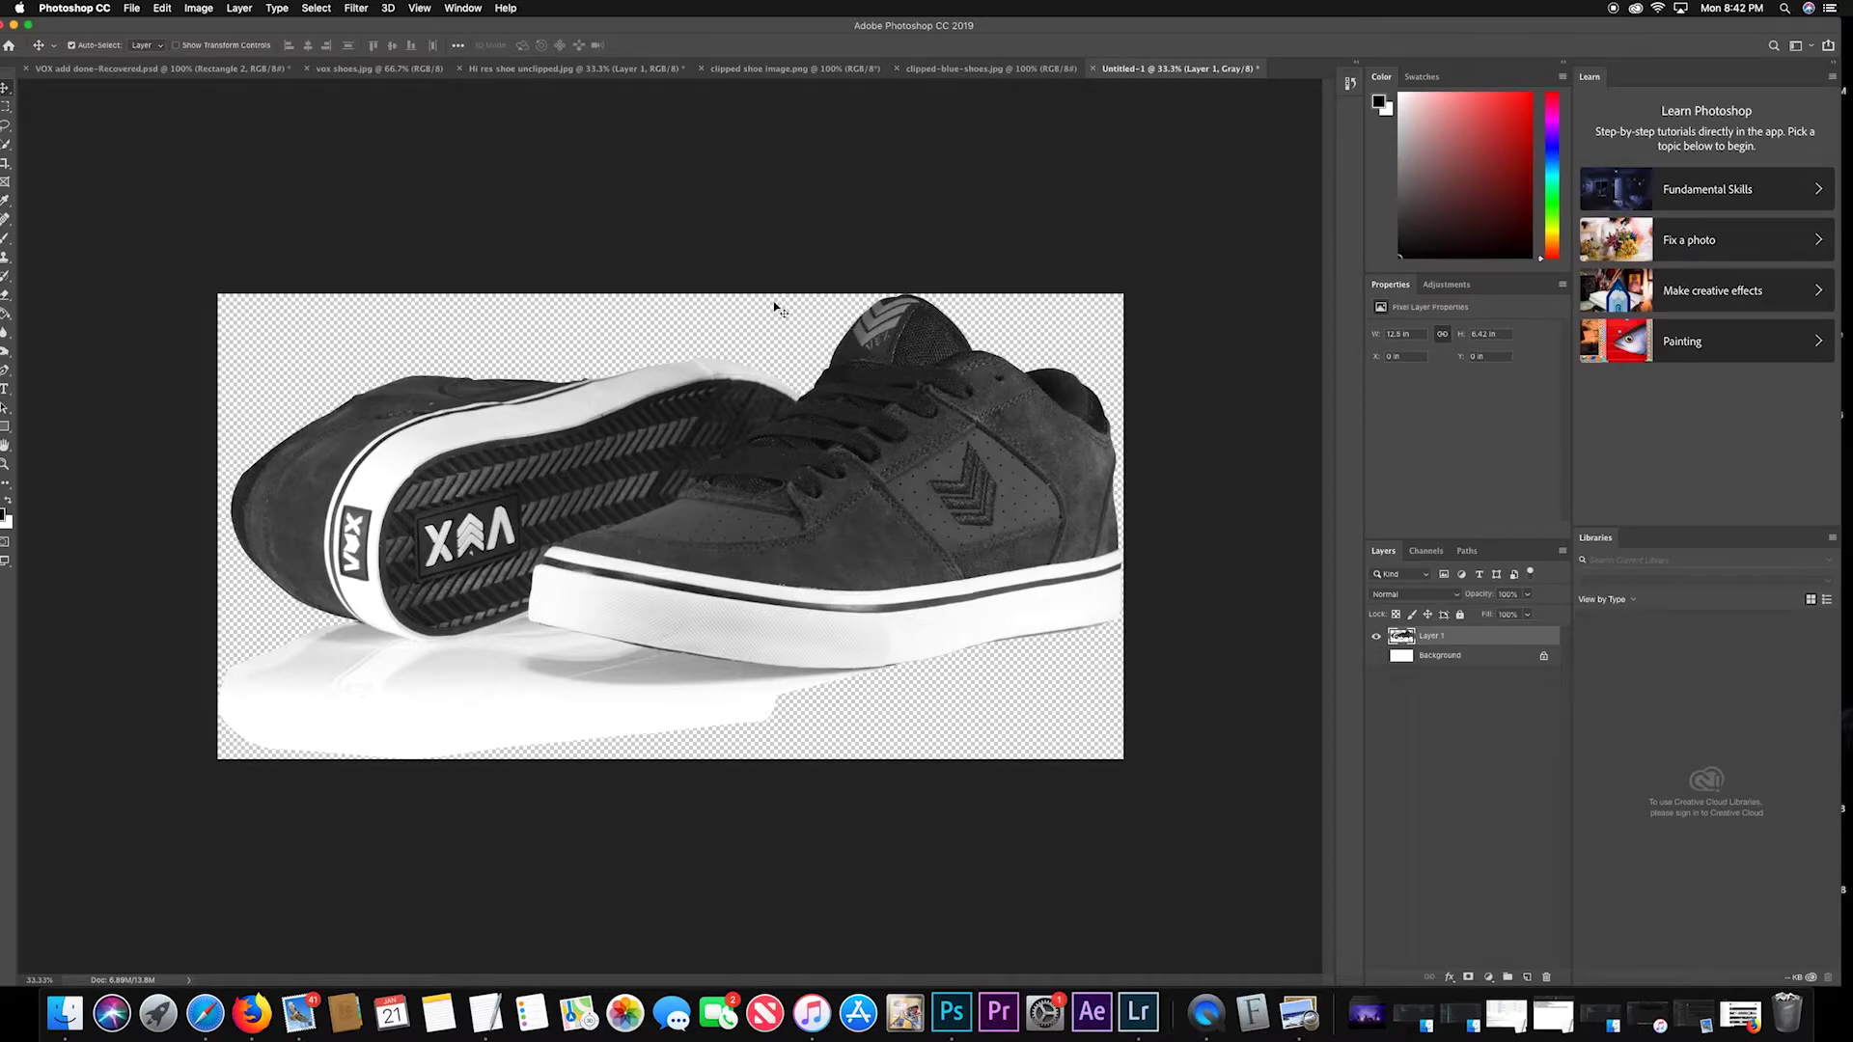
Paste the grayscale shoes into Hi res shoe unclipped as Layer 2 and nudge it right.
click(953, 69)
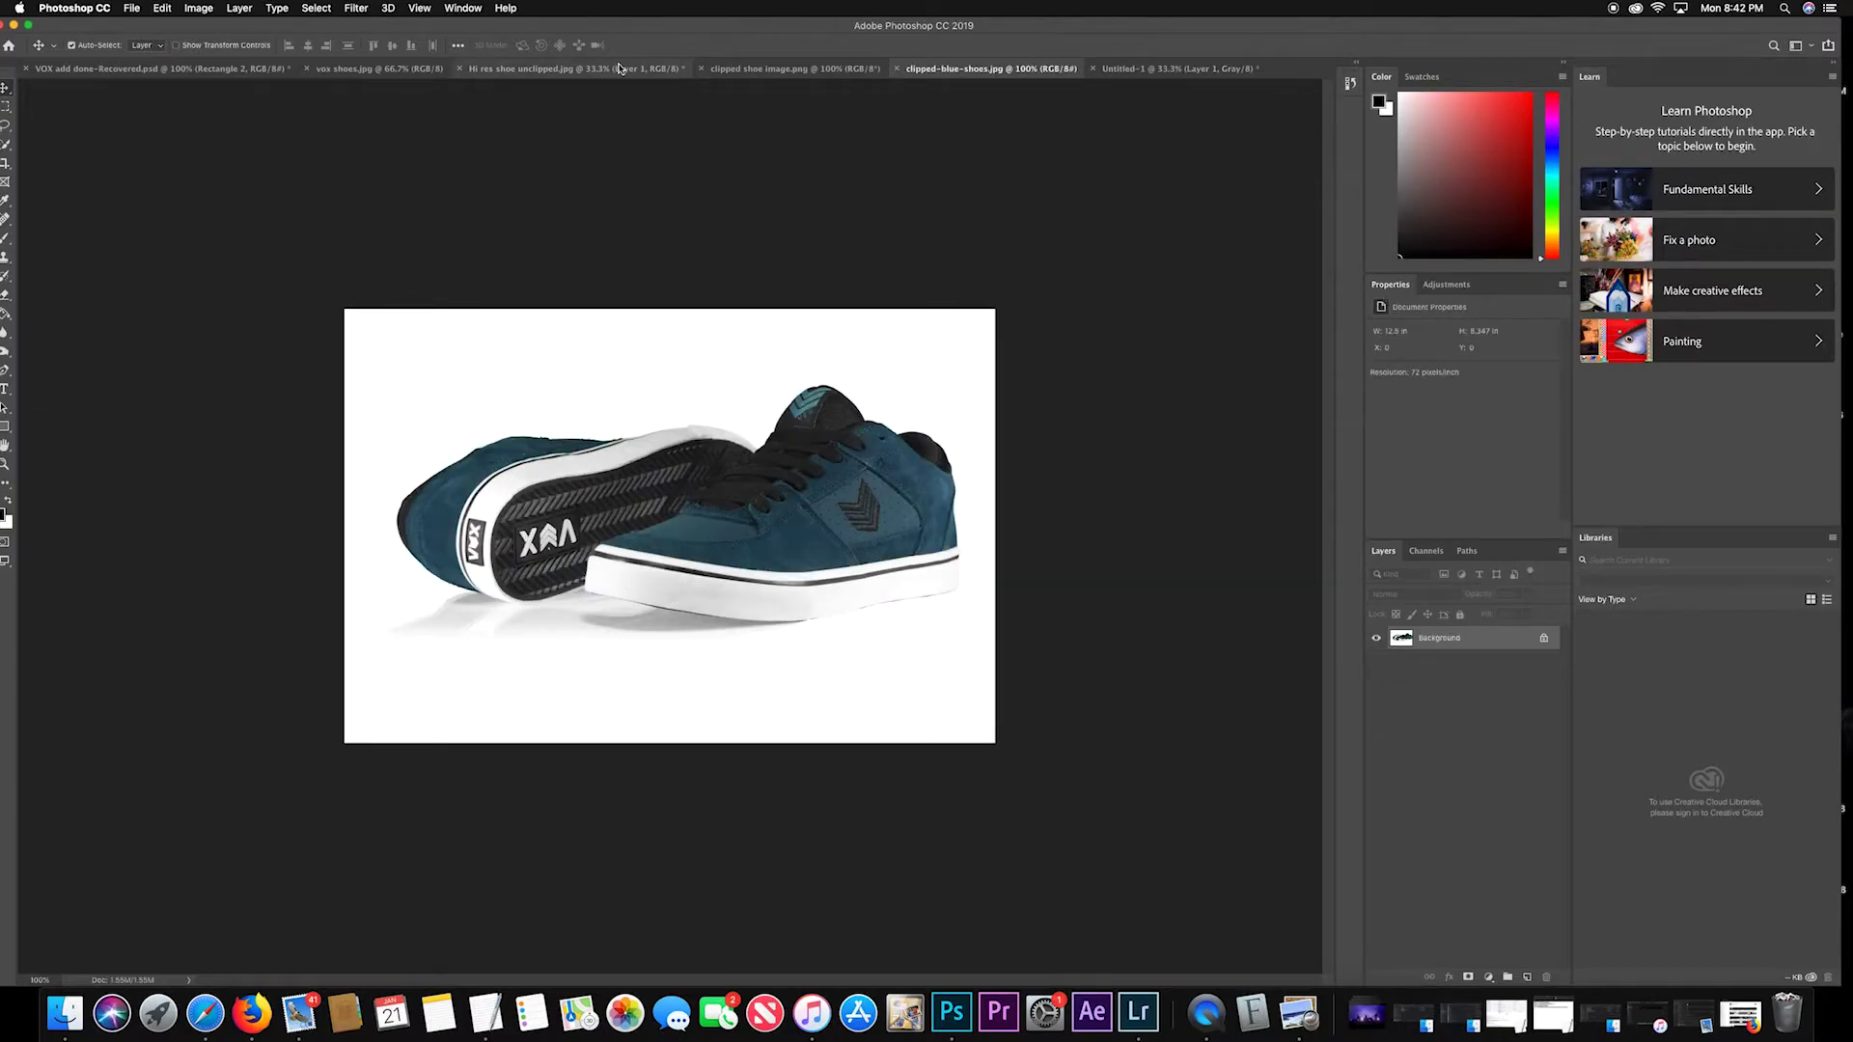
click(398, 70)
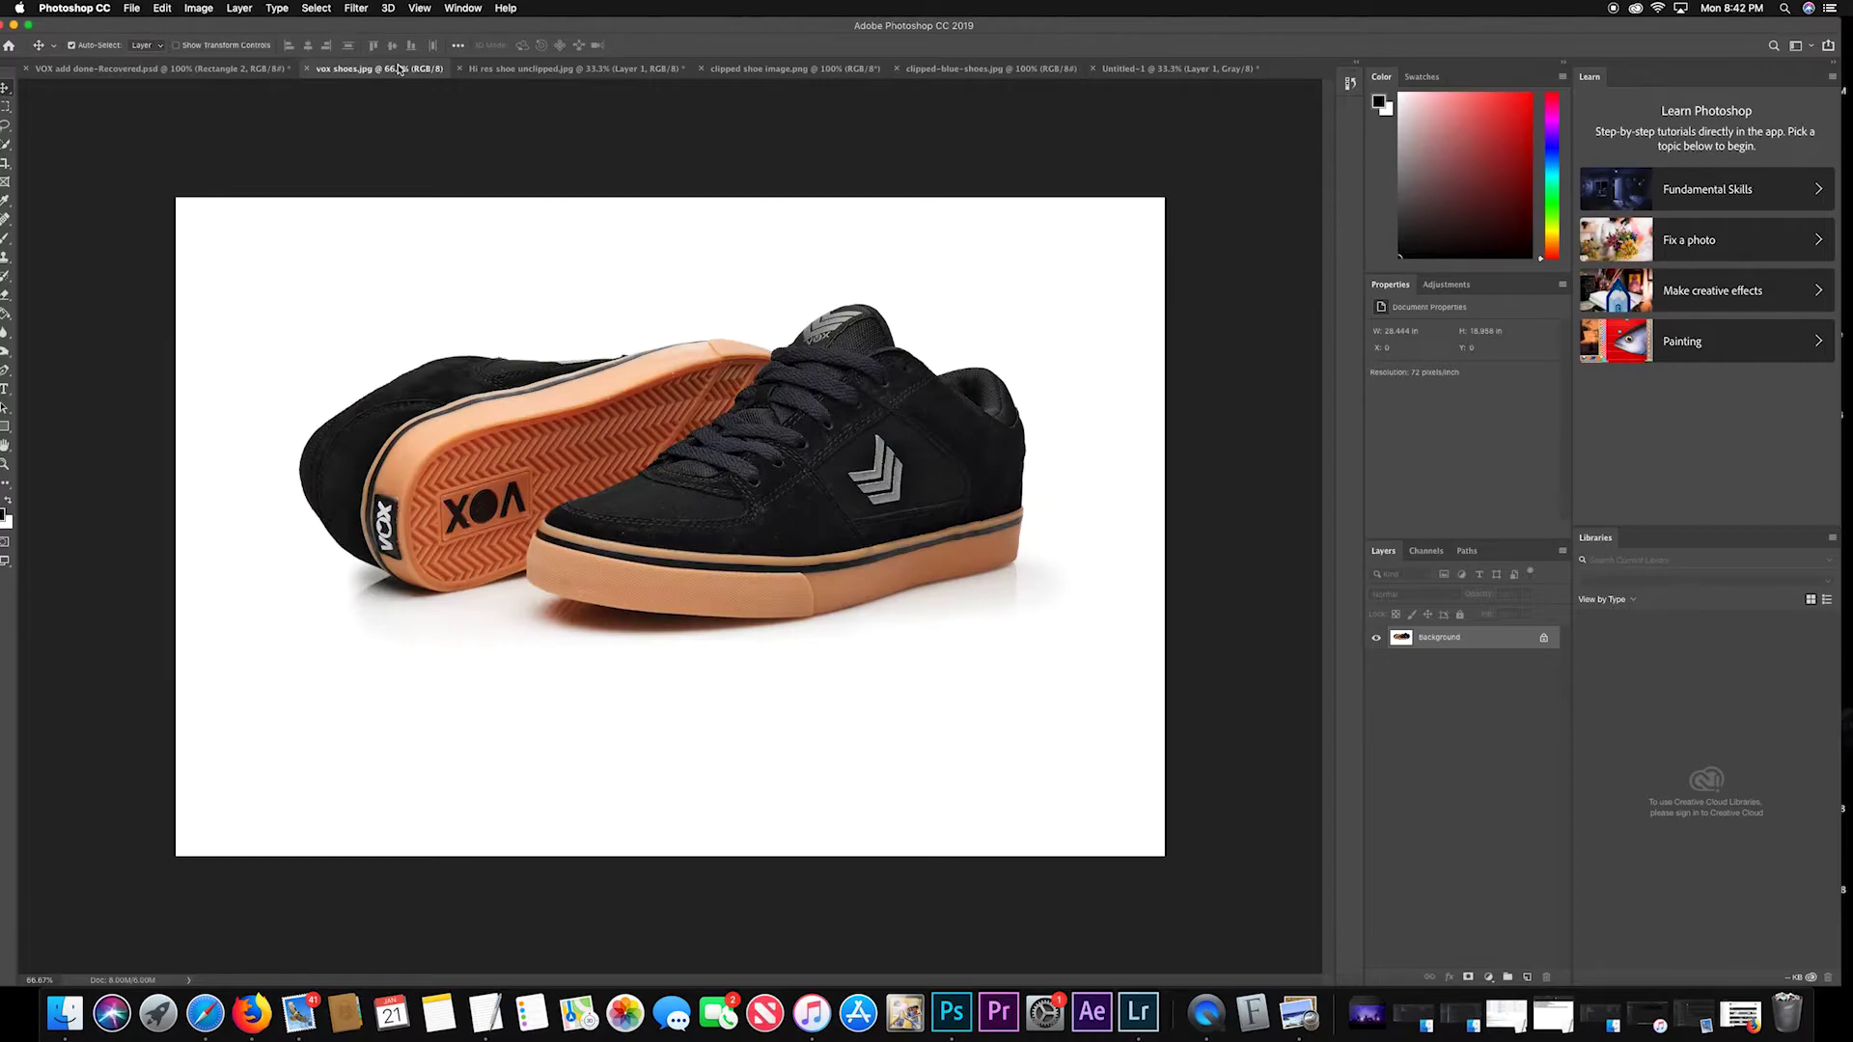
click(506, 68)
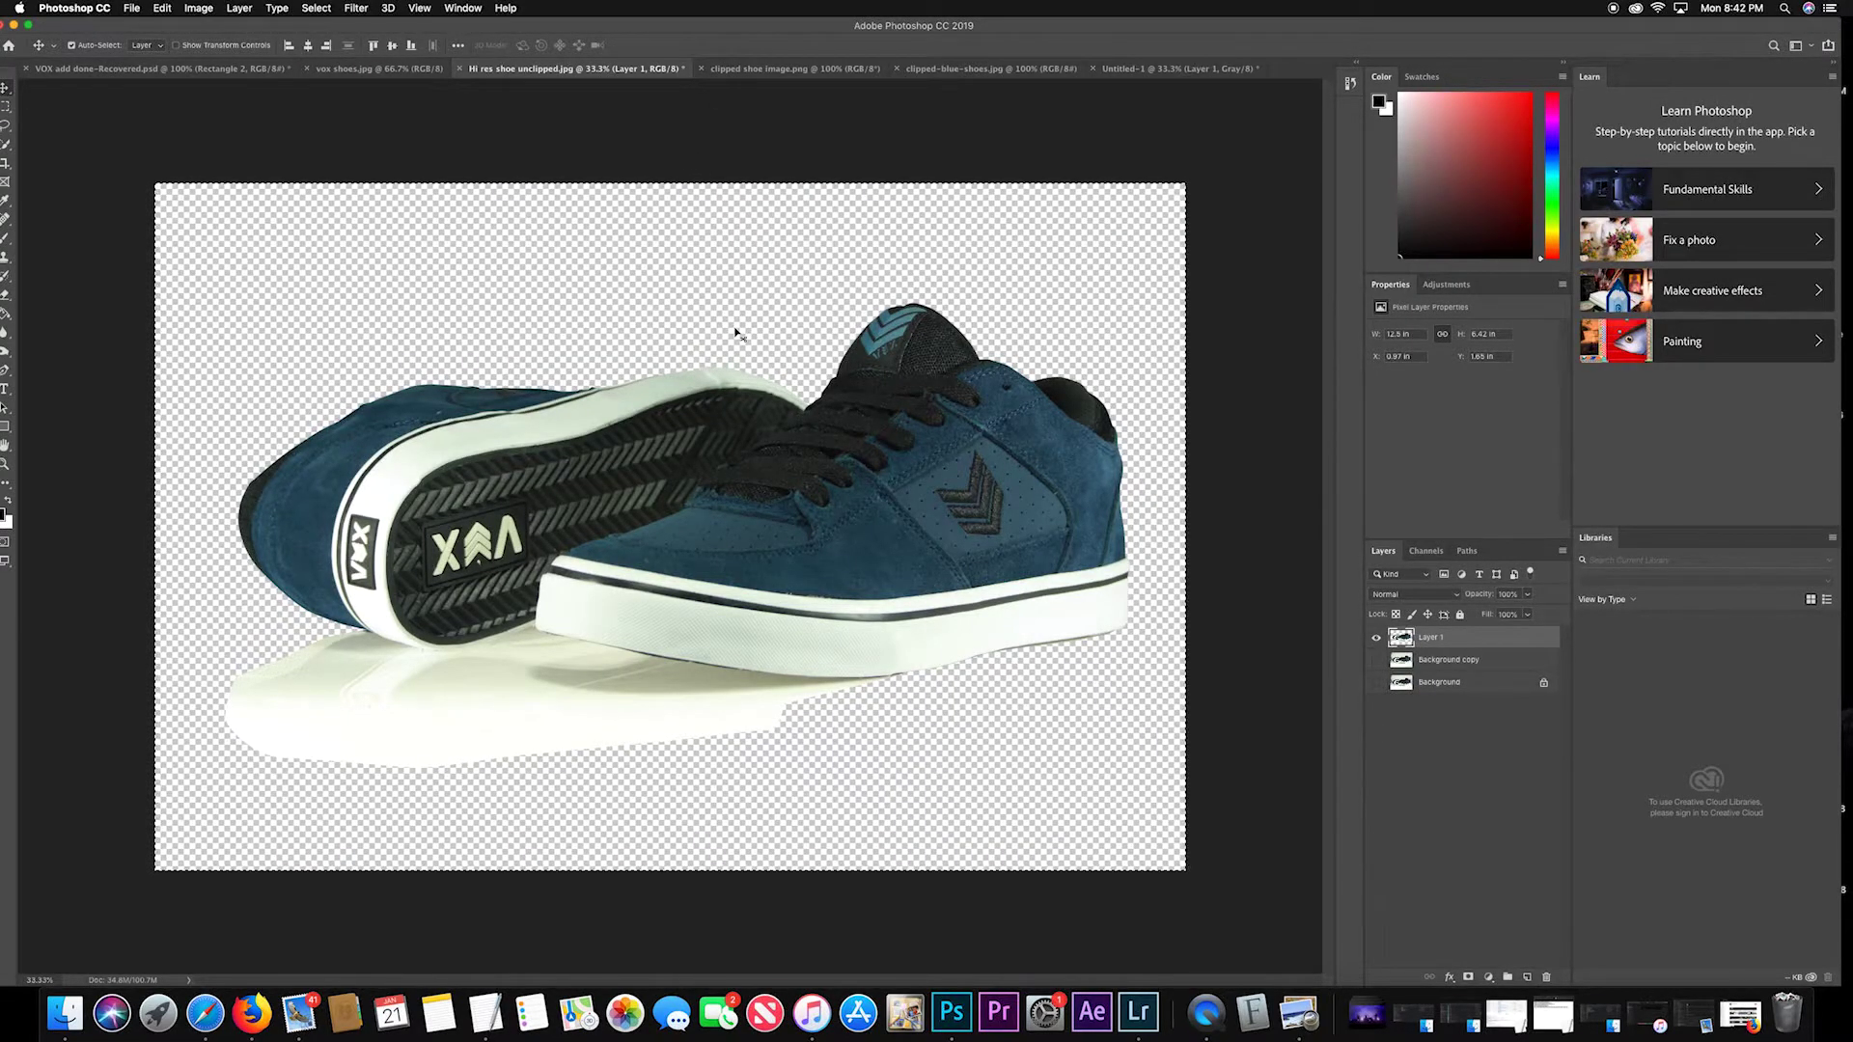
click(1143, 68)
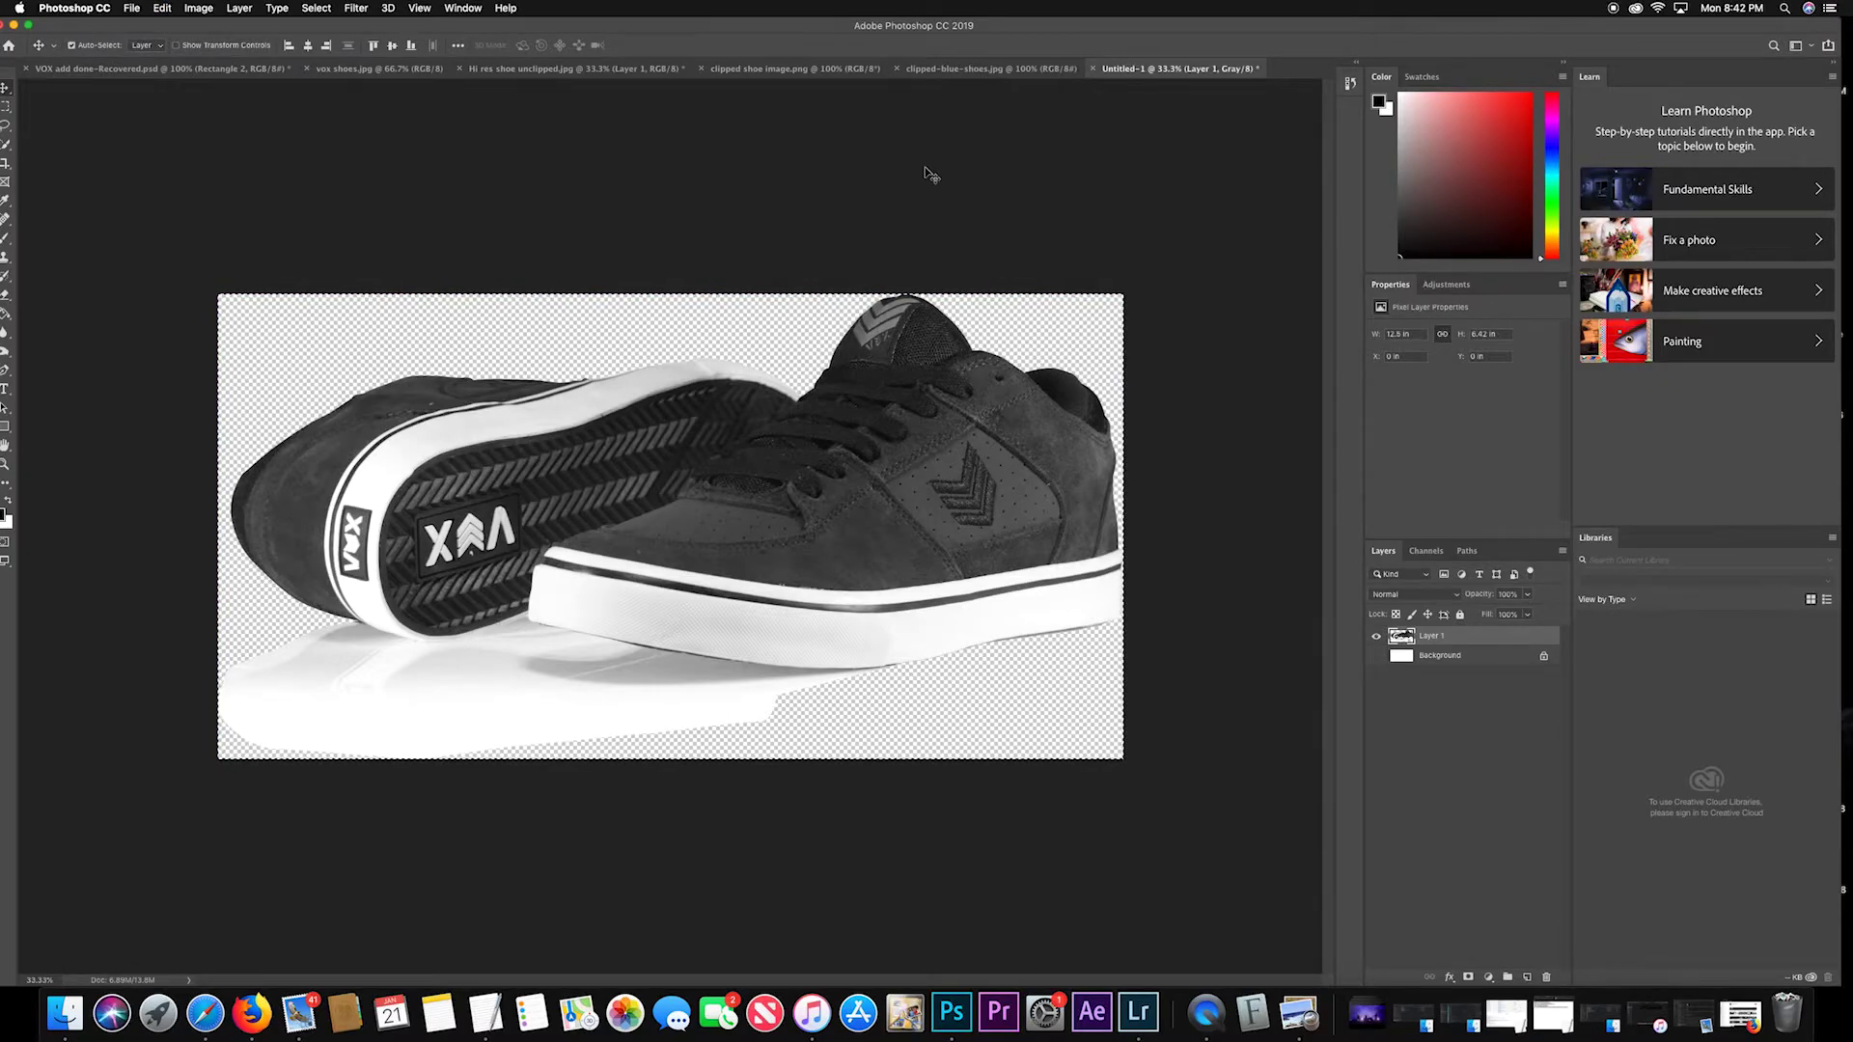
click(577, 71)
click(772, 69)
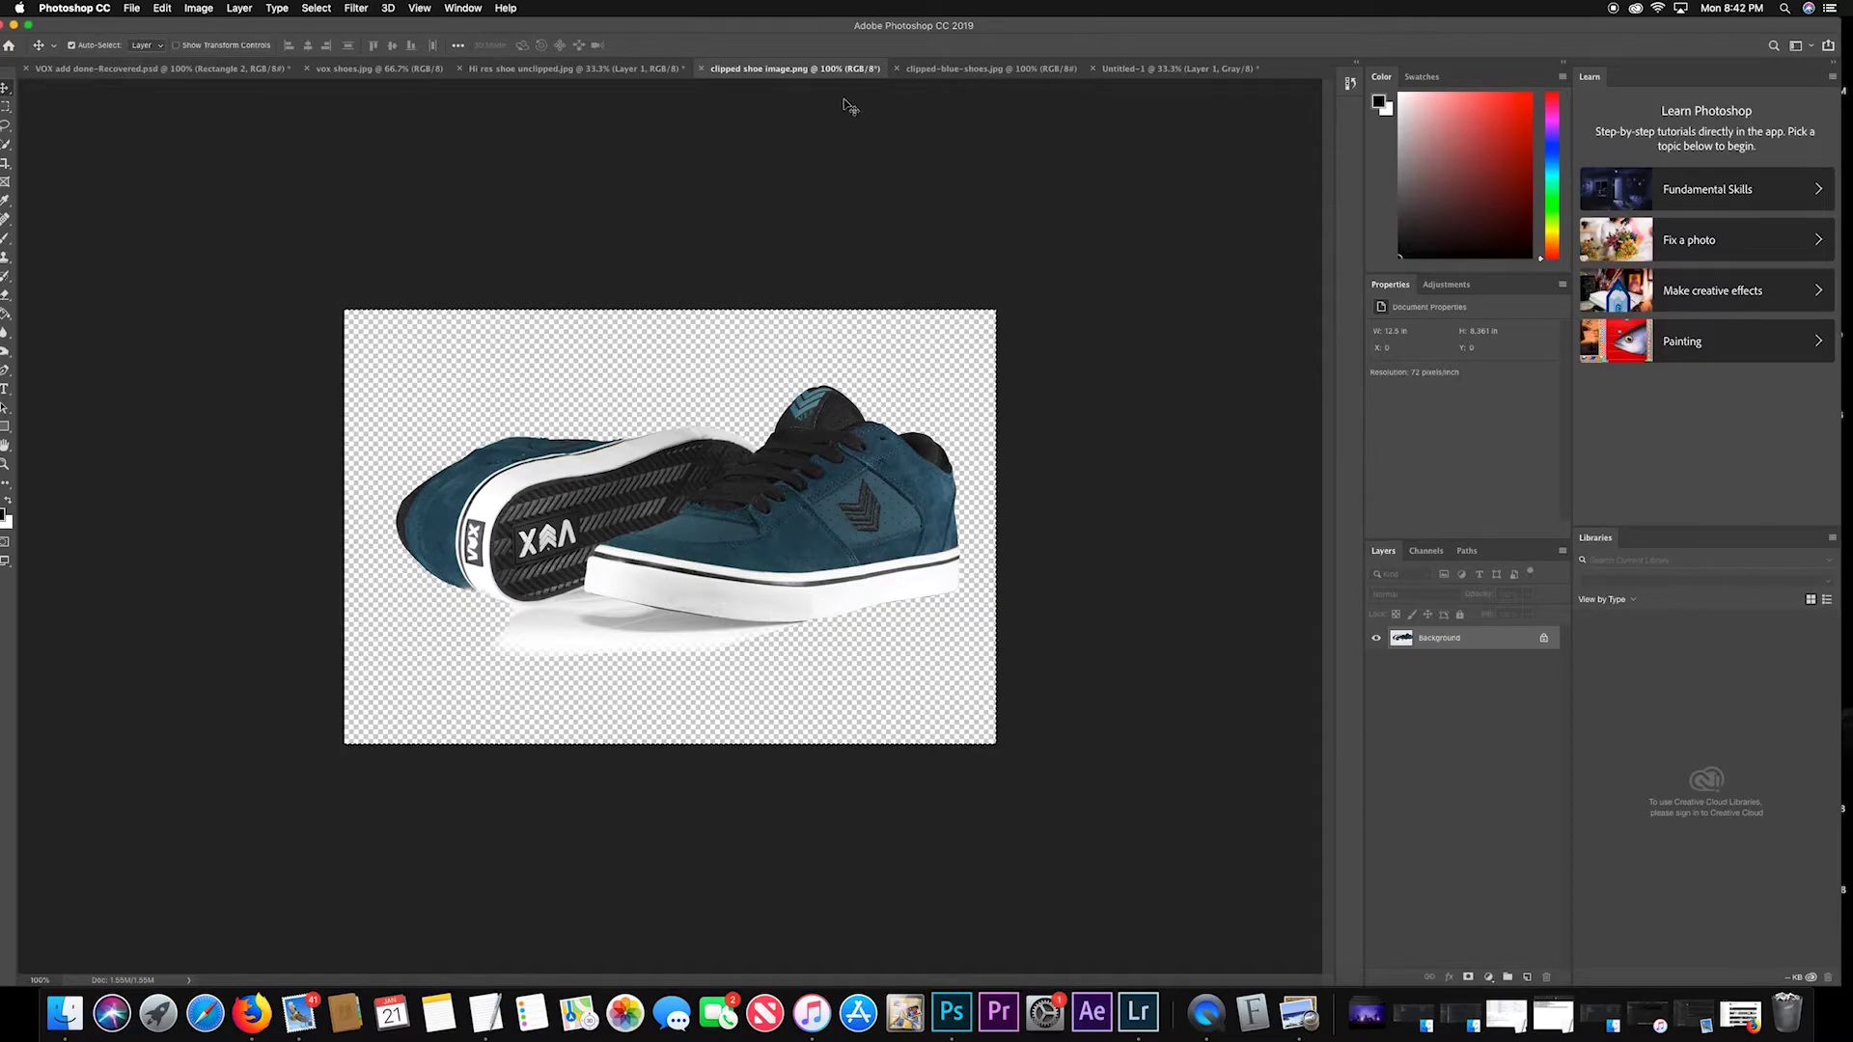
click(618, 71)
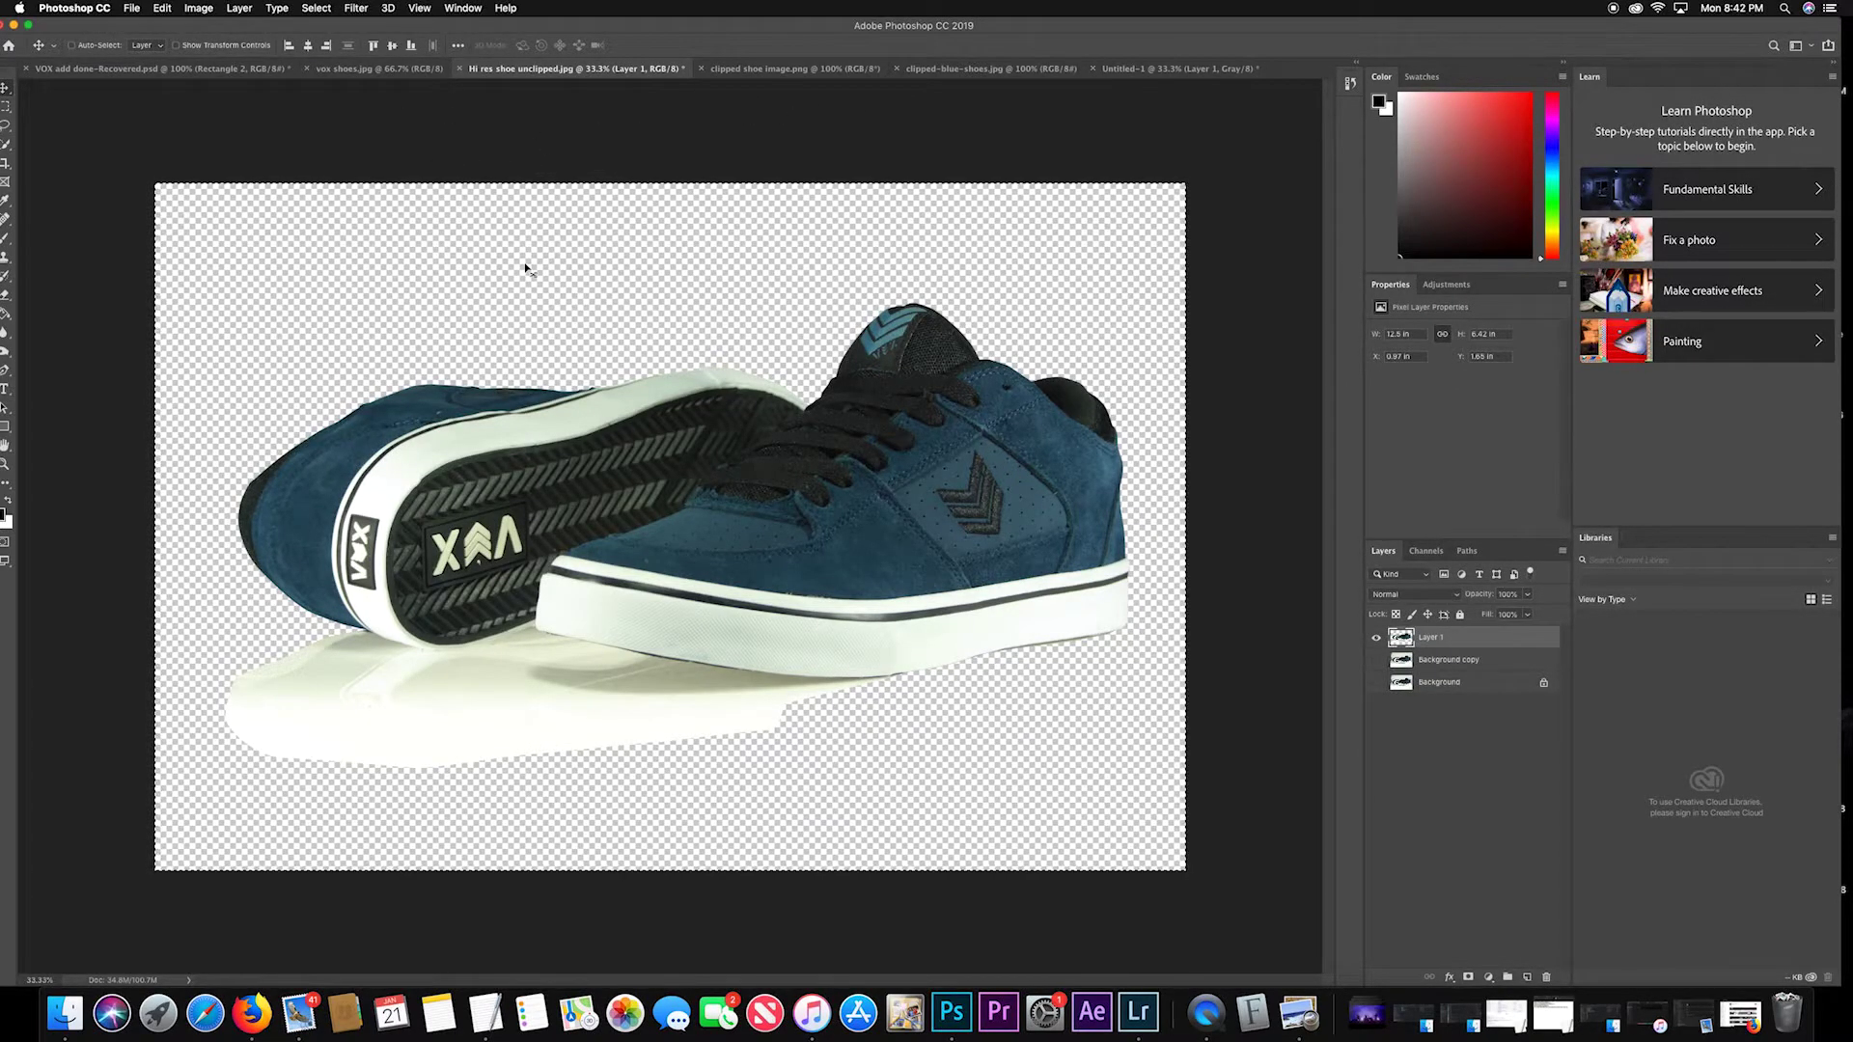
key(super+v)
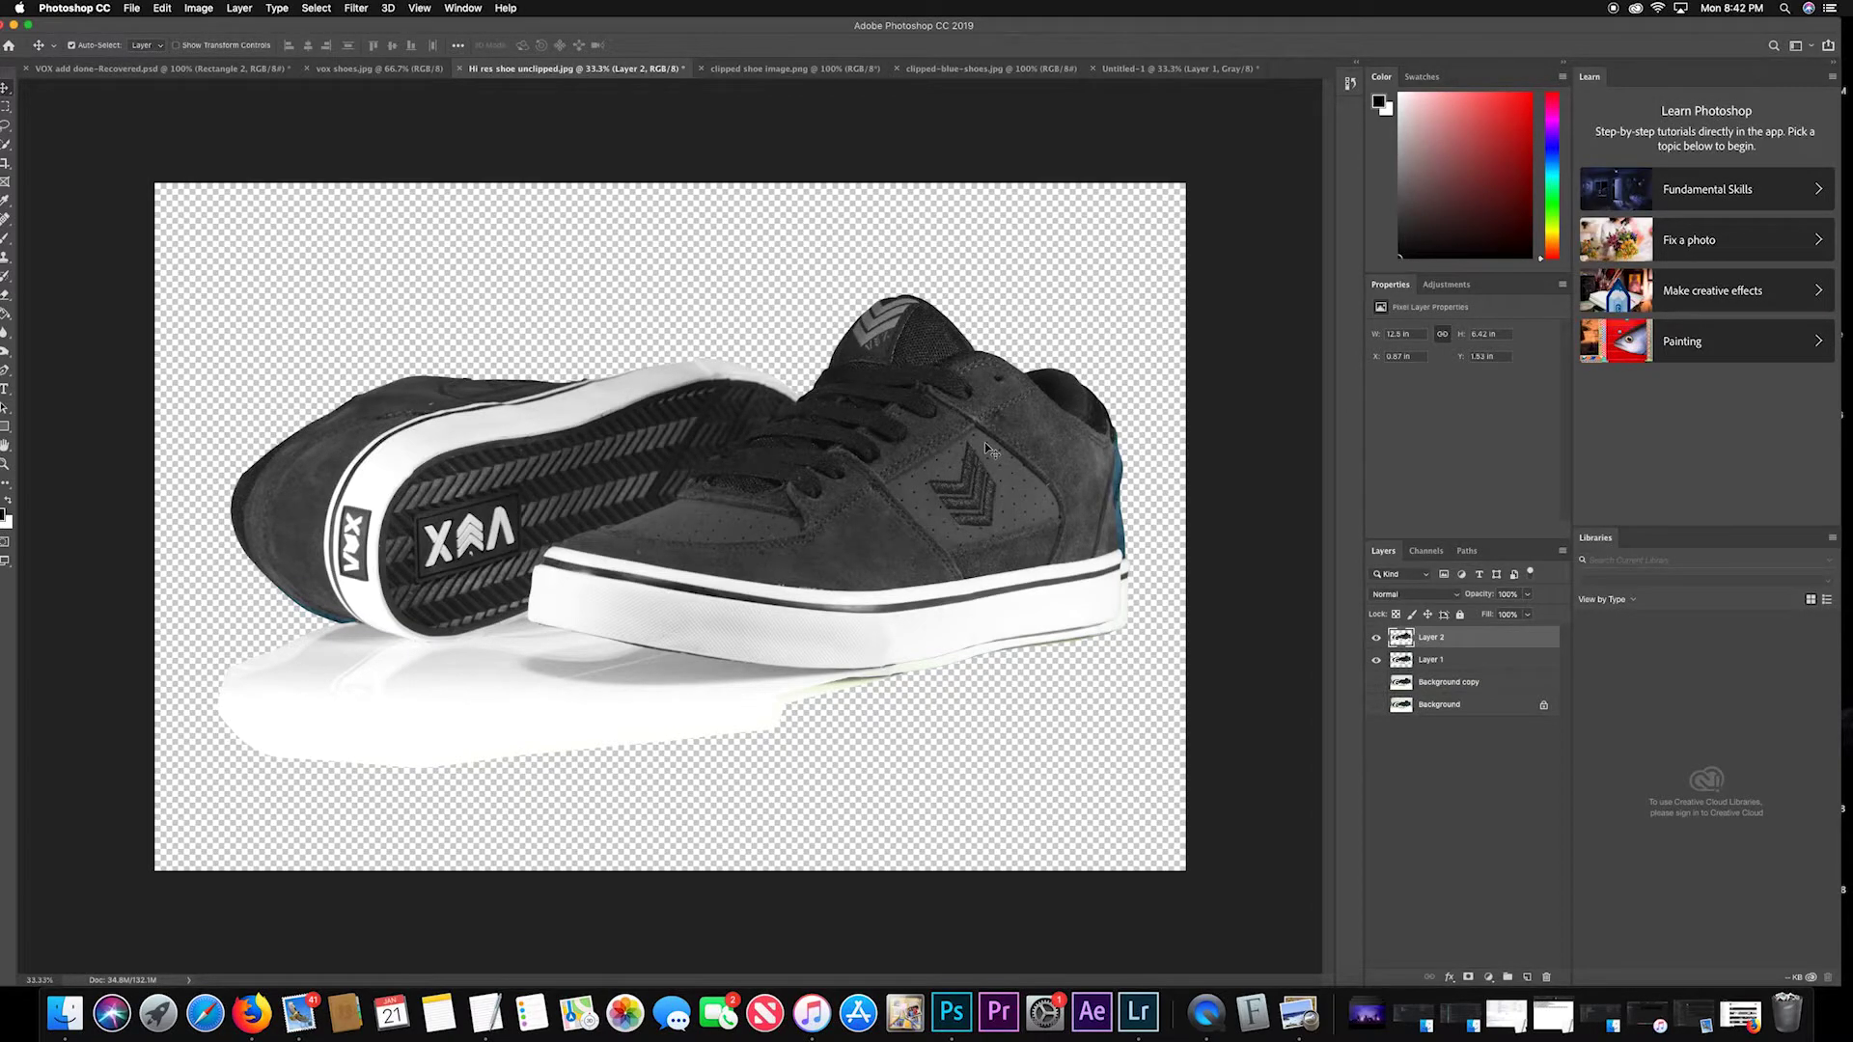
key(Right)
key(Right)
key(Right)
key(Right)
key(Right)
key(Right)
key(Right)
key(Right)
key(Right)
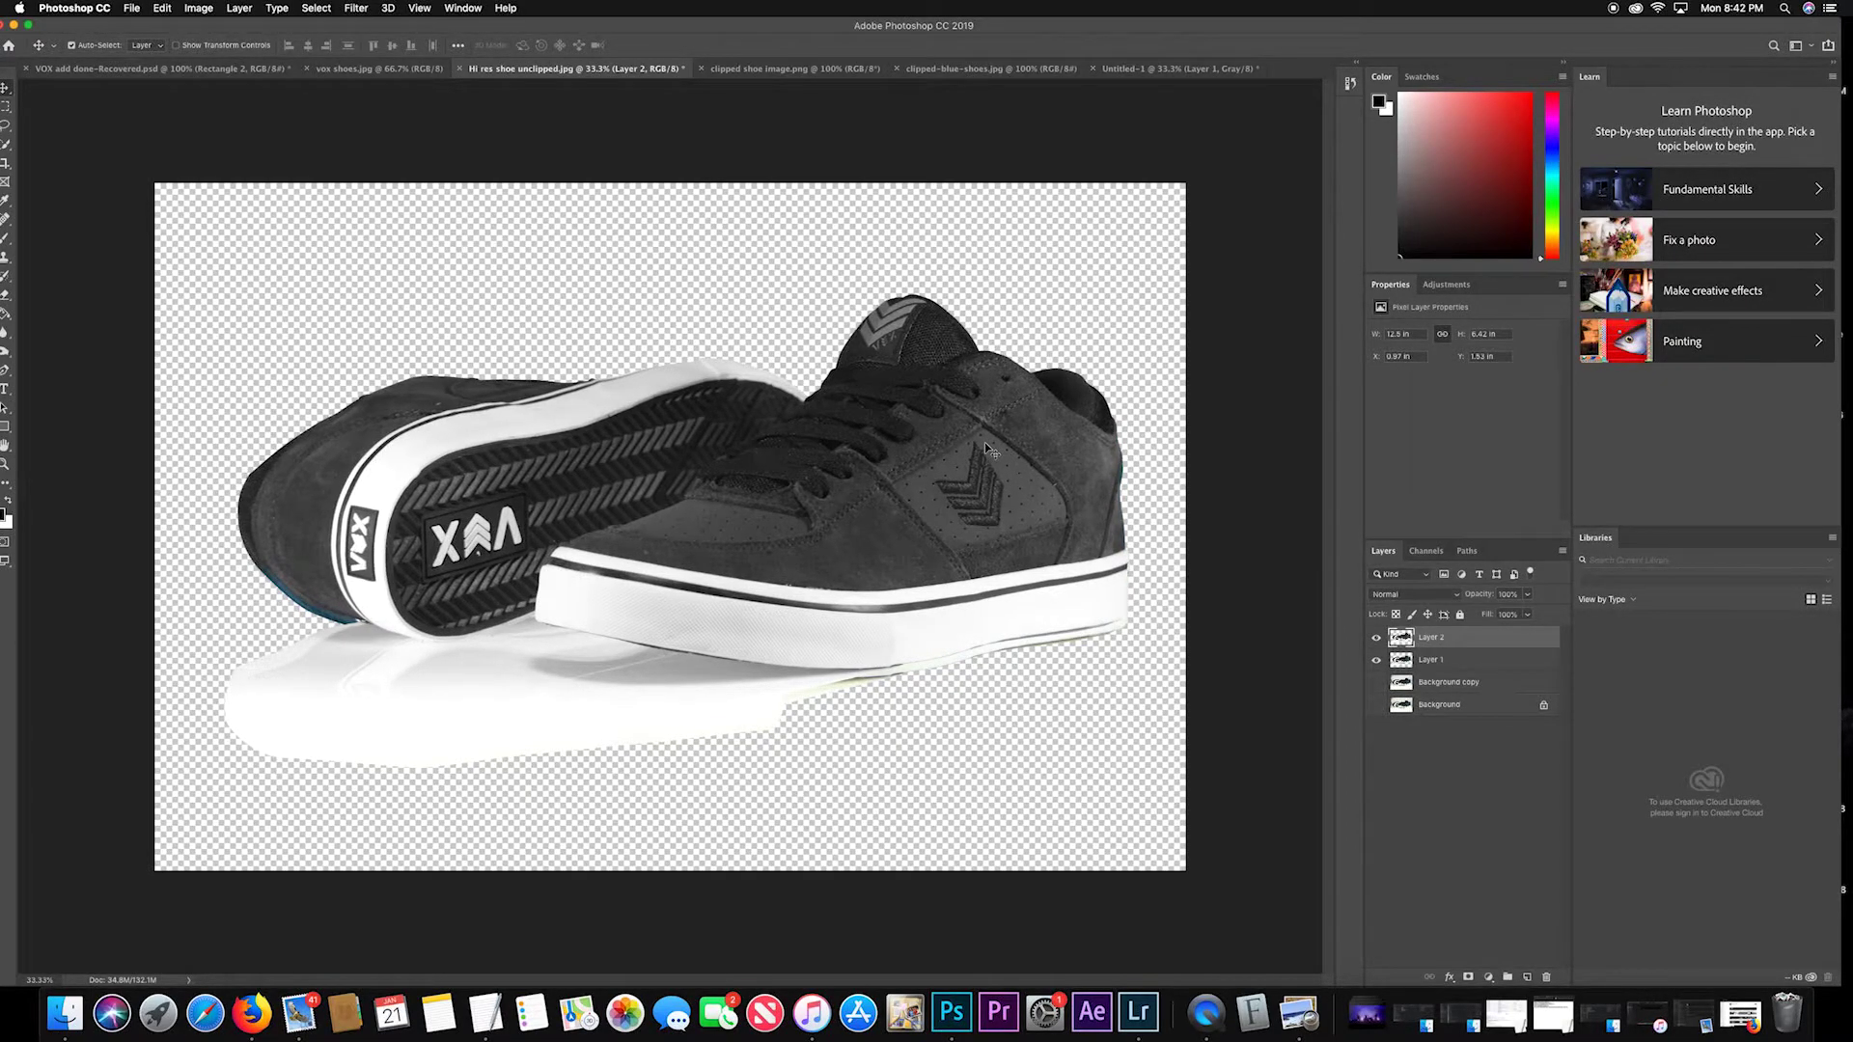
Nudge grey Layer 2 down and right with the arrow keys to cover the blue shoes.
key(Right)
key(Down)
key(Down)
key(Down)
key(Down)
key(Down)
key(Down)
key(Down)
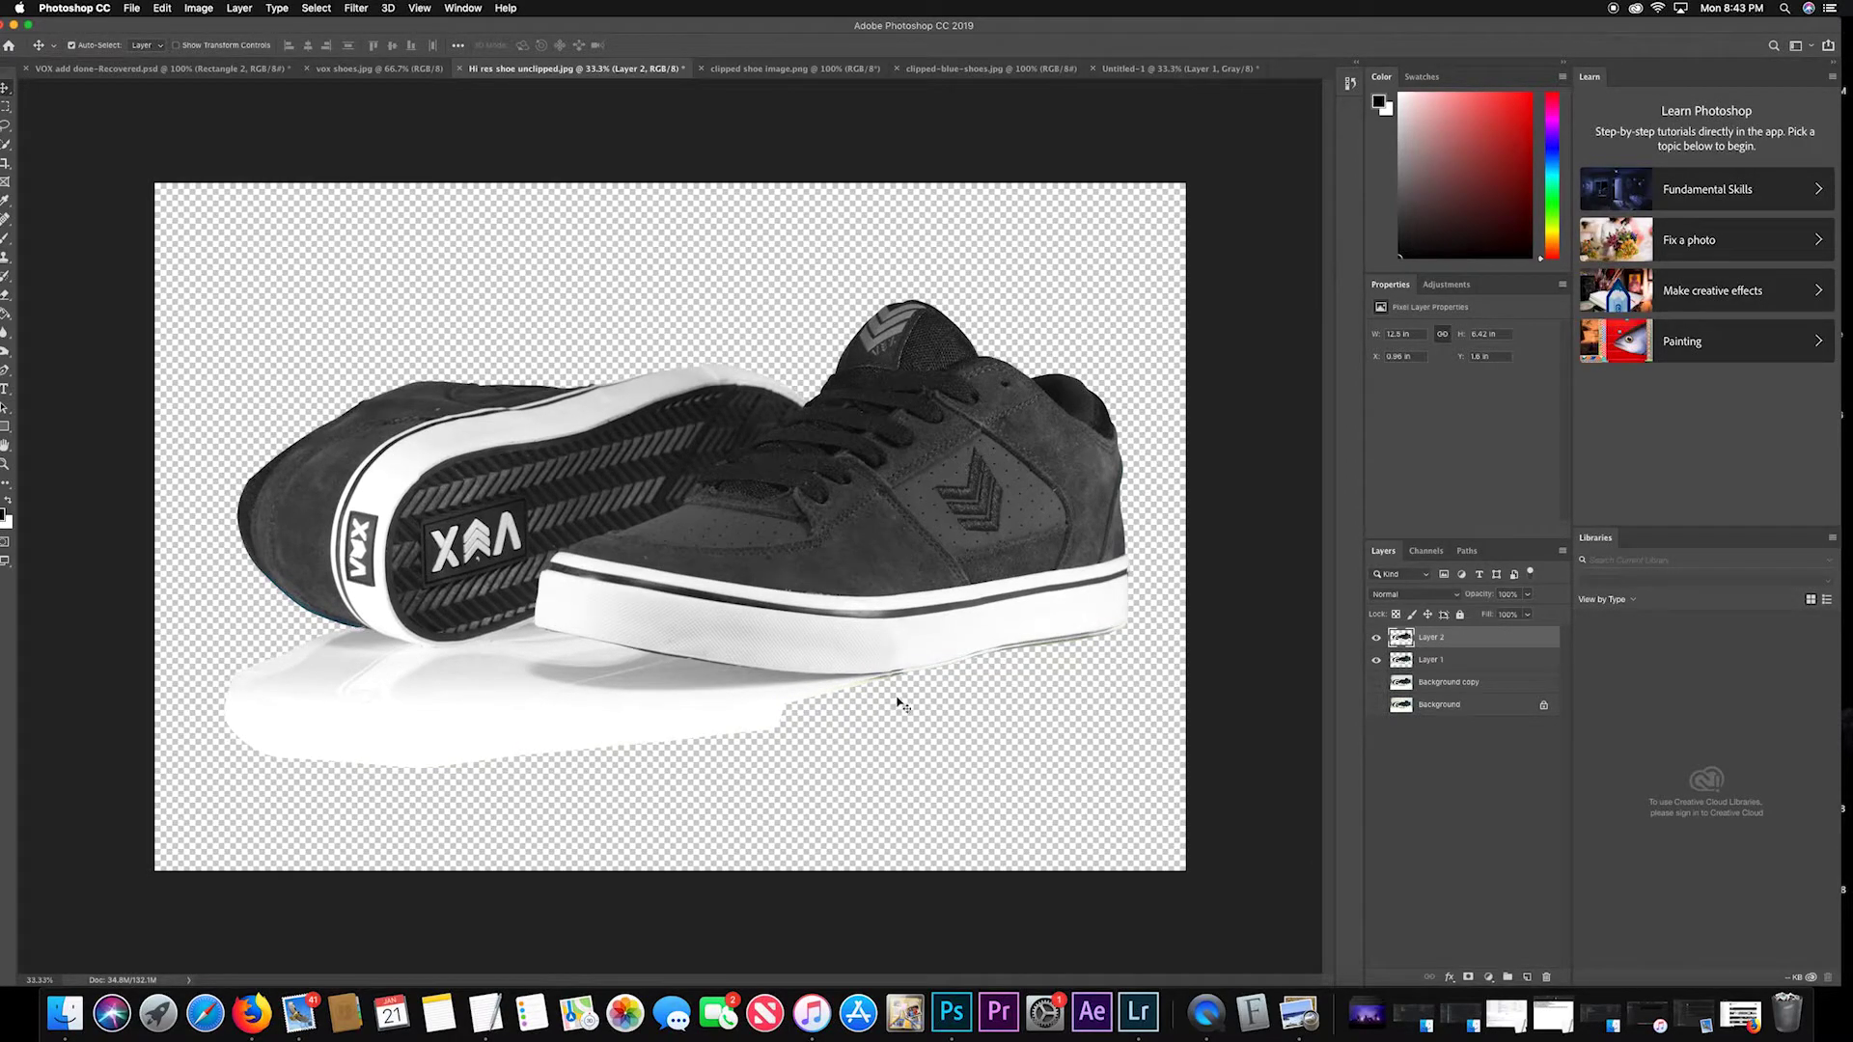
key(Down)
key(Down)
key(Down)
key(Down)
key(Right)
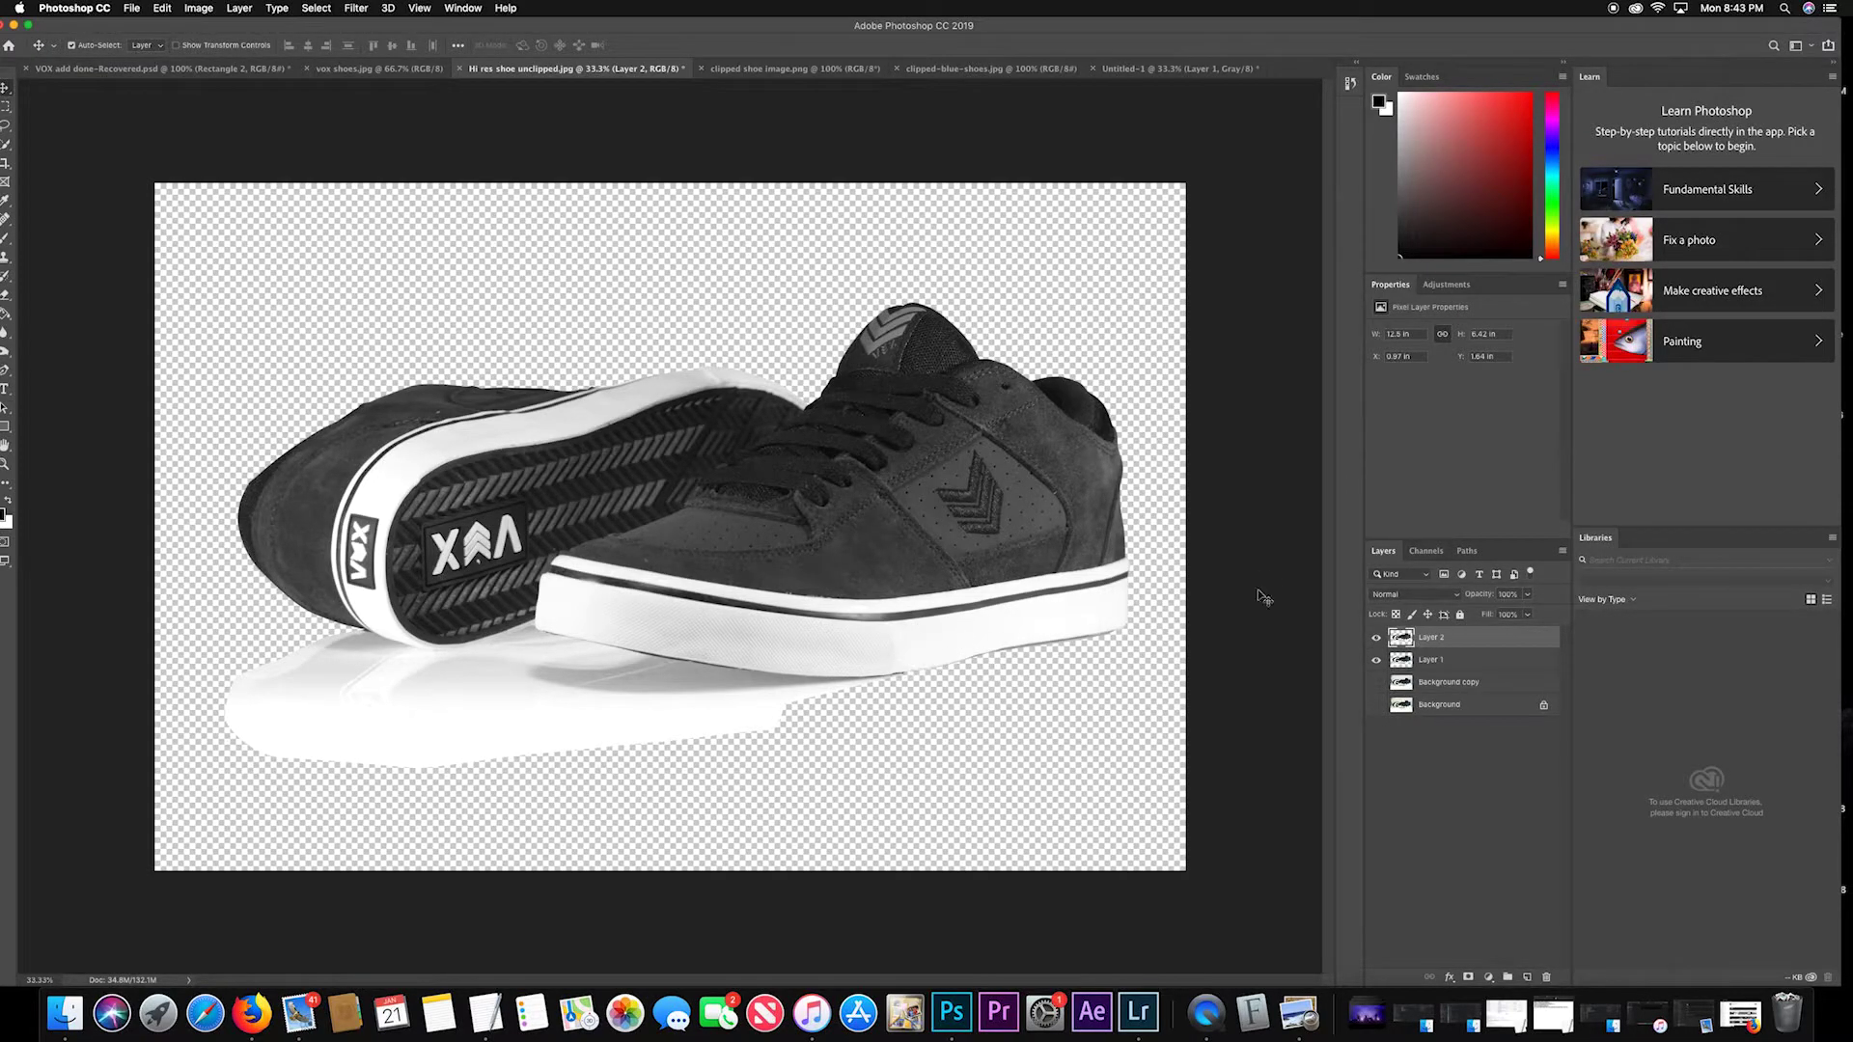
Lower grey Layer 2's opacity to 57% and inspect the shoe's side for alignment.
click(1531, 596)
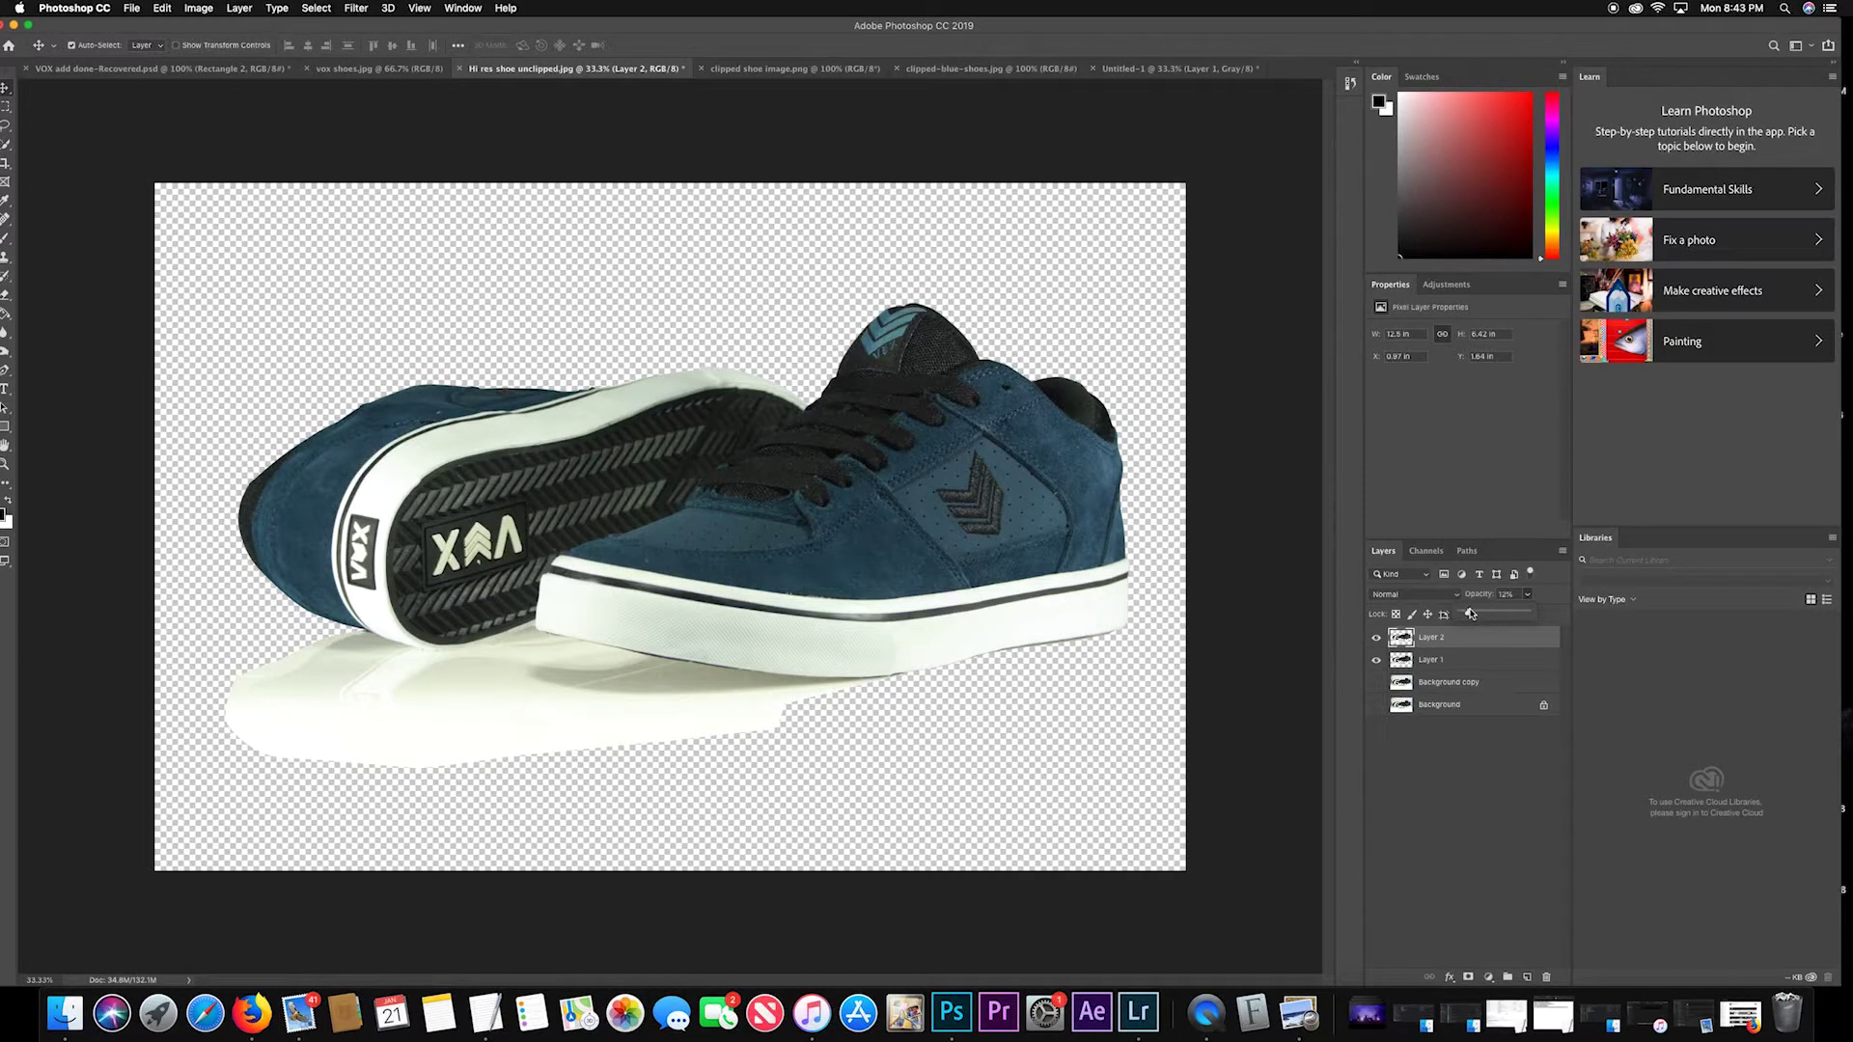
drag(1472, 614, 1499, 614)
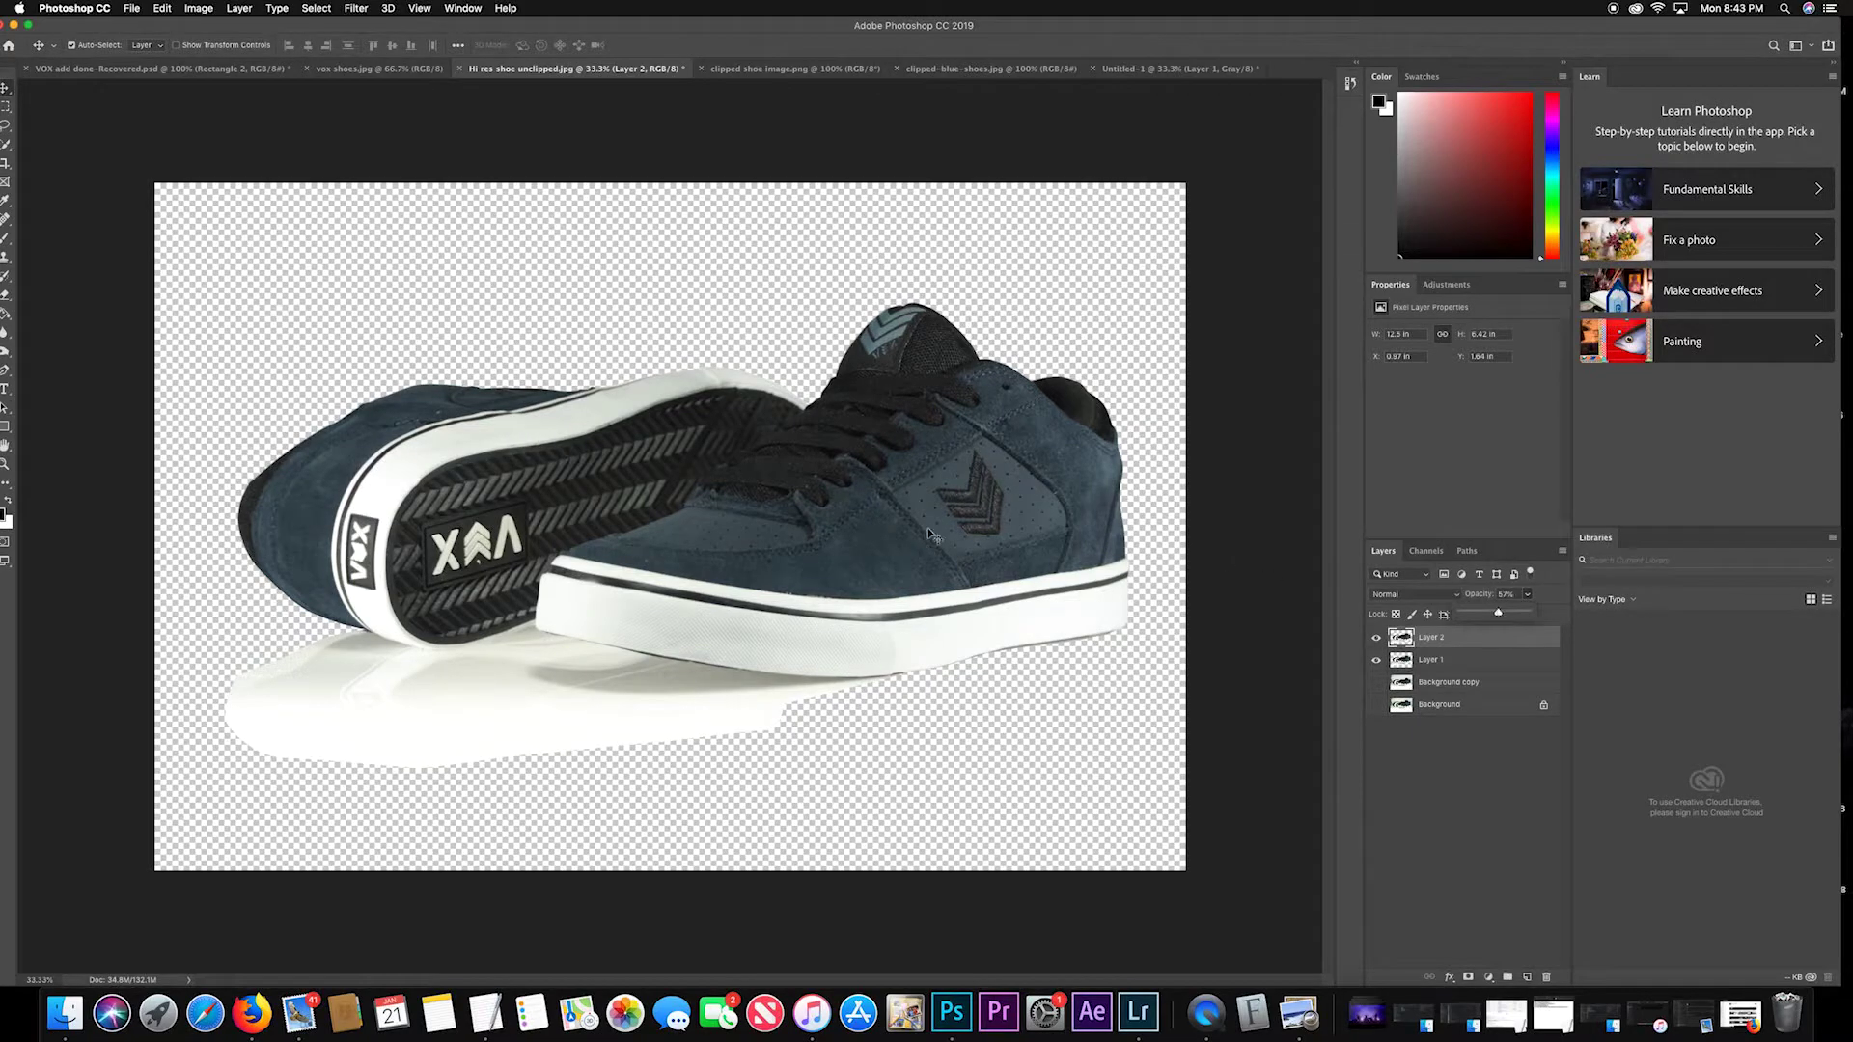
scroll(760, 499, up, 6)
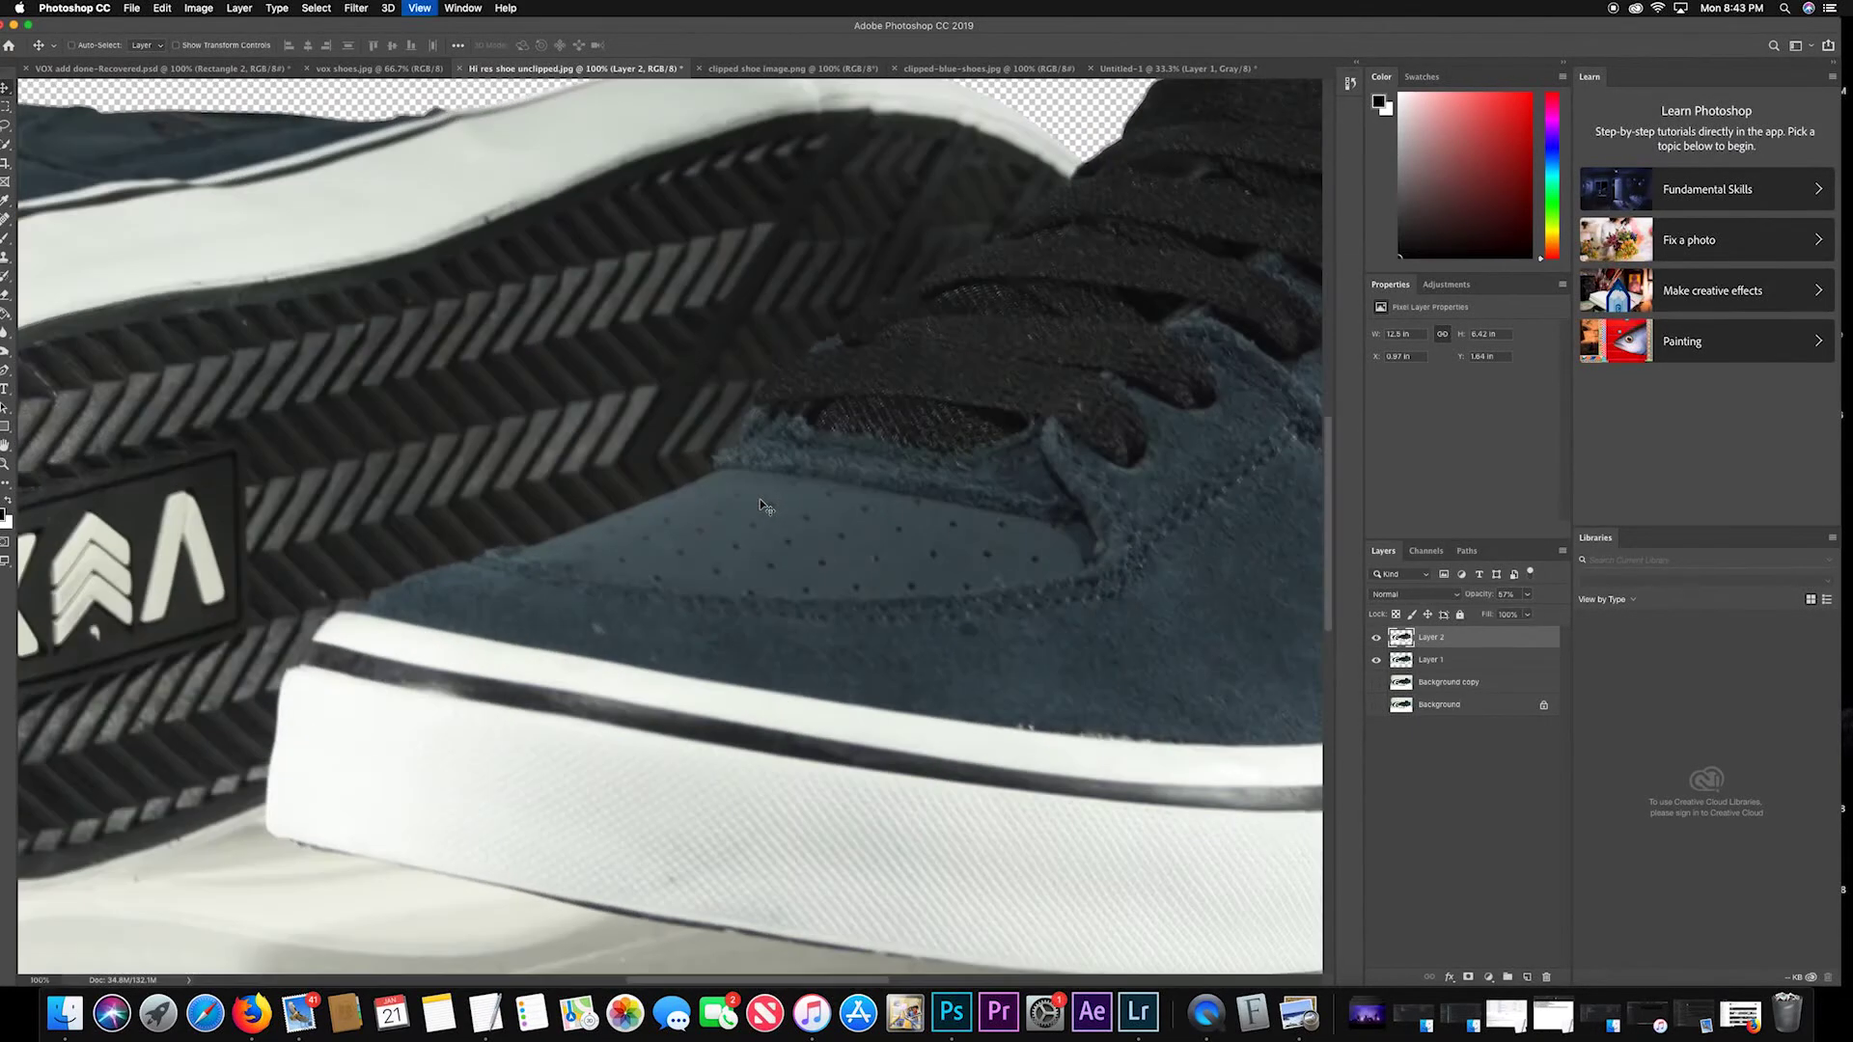
scroll(880, 677, down, 4)
scroll(1024, 631, up, 2)
scroll(1025, 631, down, 5)
scroll(1025, 631, right, 4)
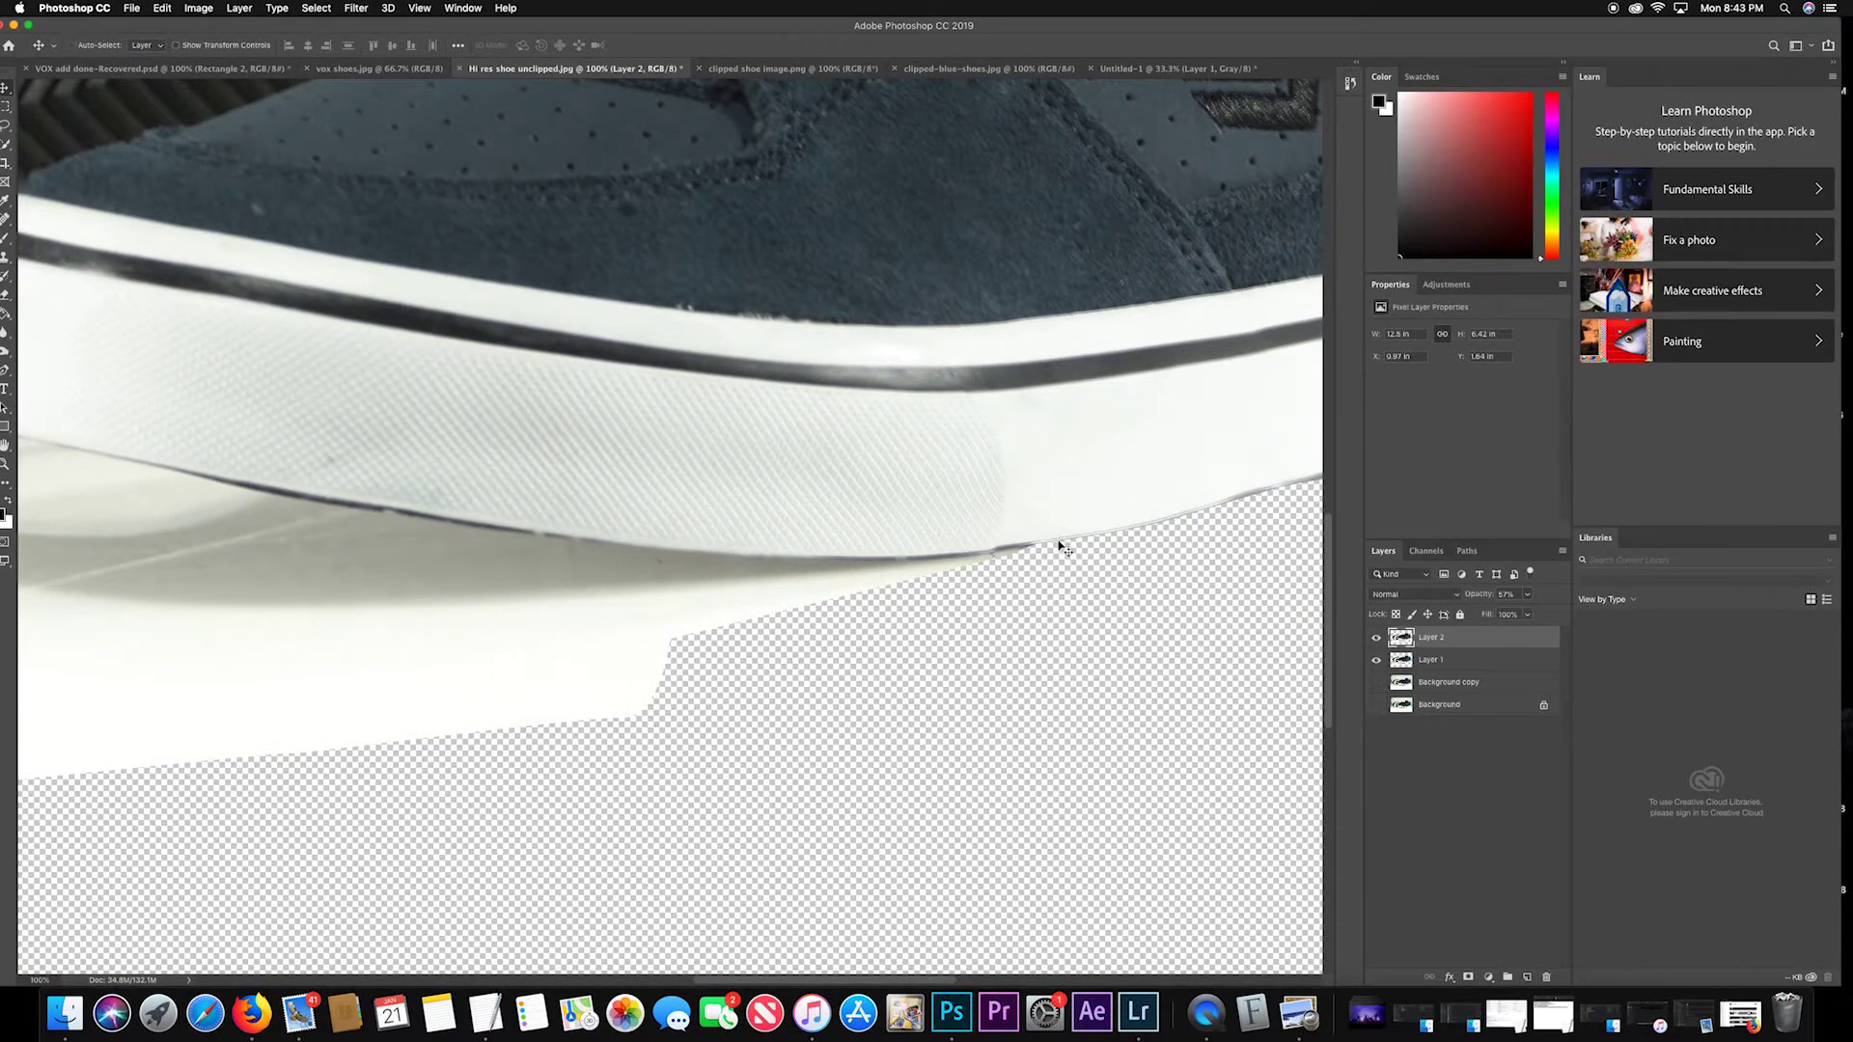
scroll(1062, 547, up, 5)
scroll(455, 571, down, 2)
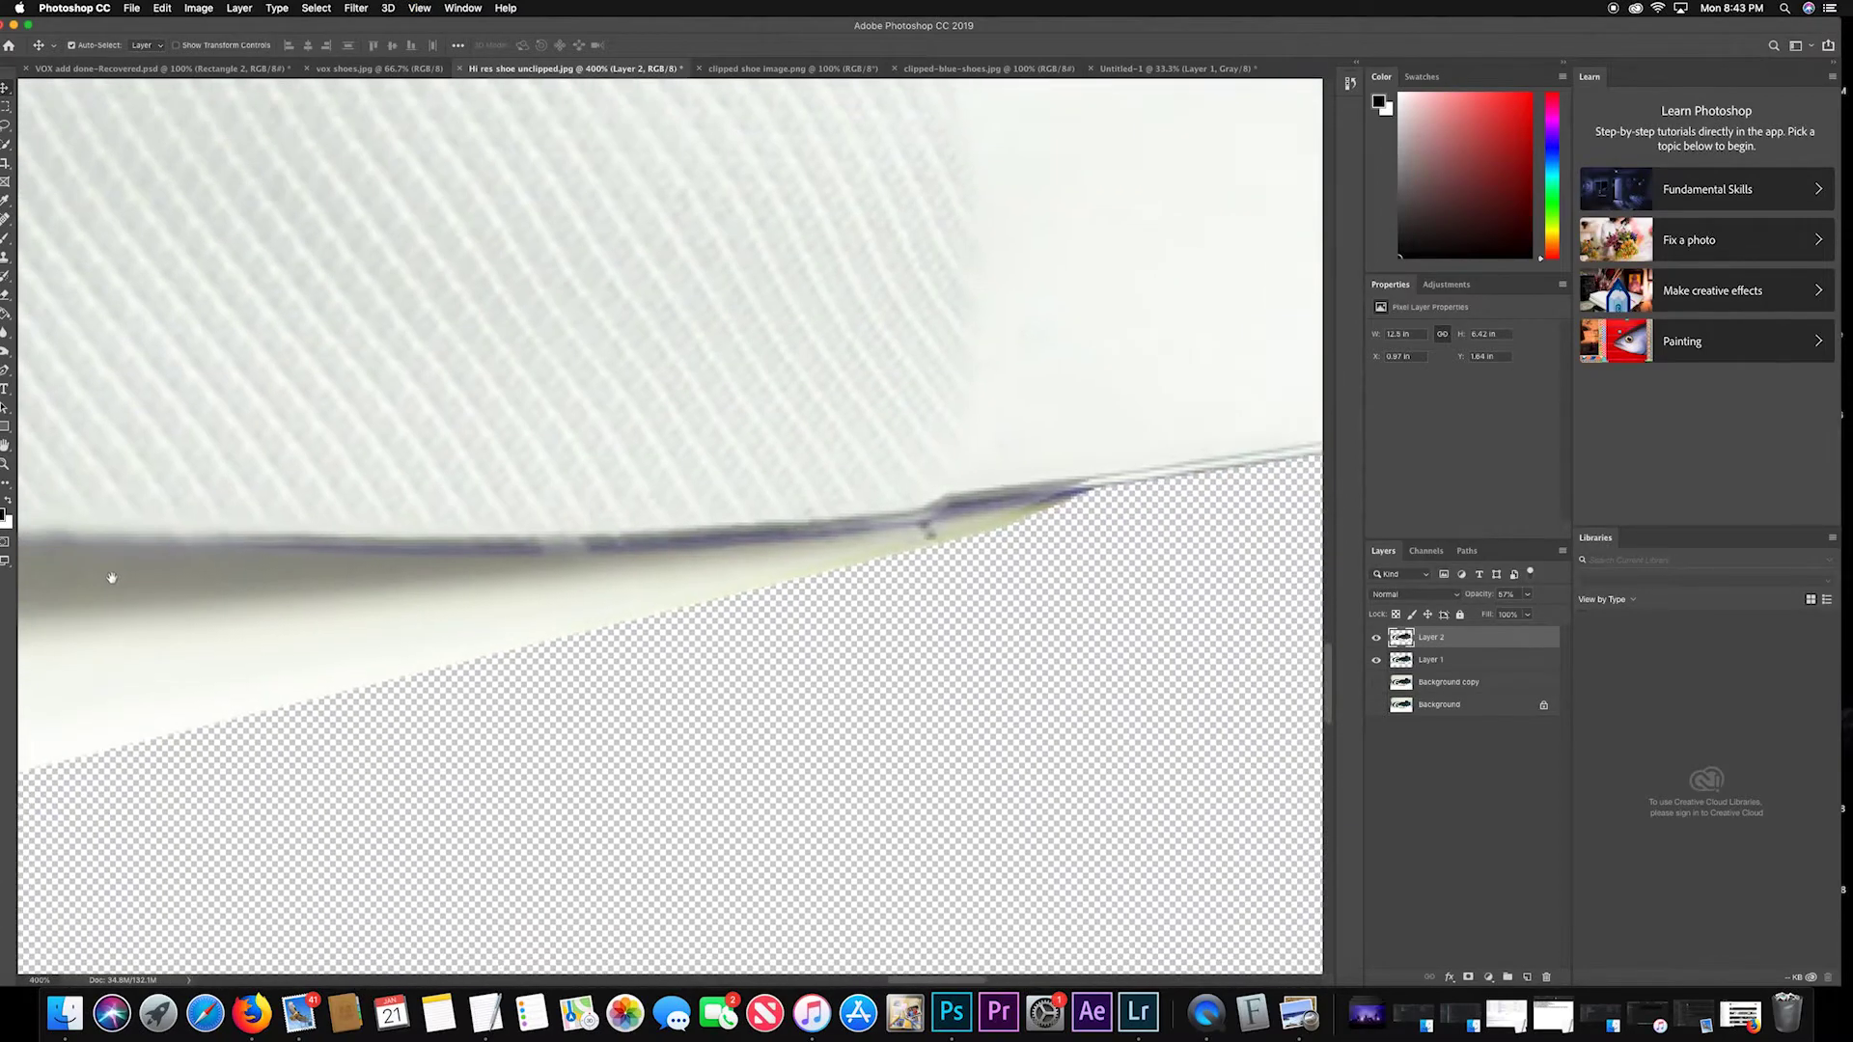
scroll(386, 579, right, 5)
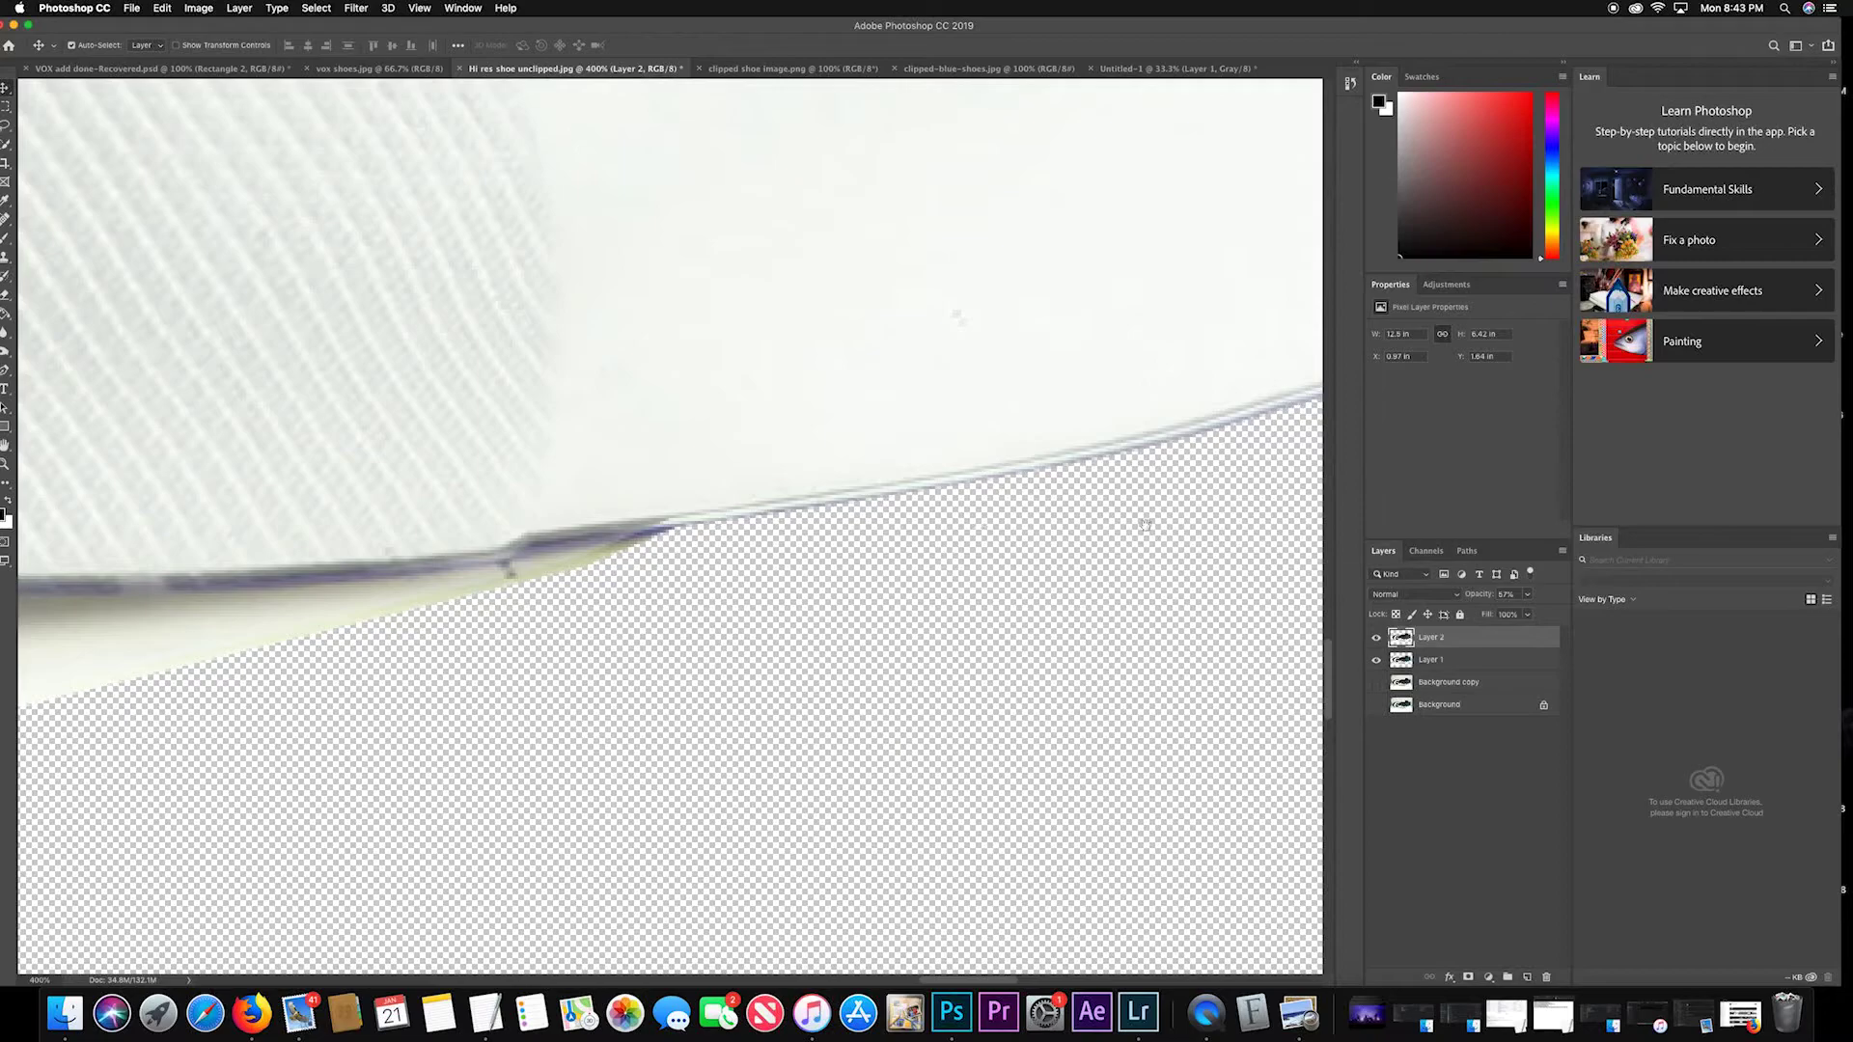
drag(1144, 525, 618, 577)
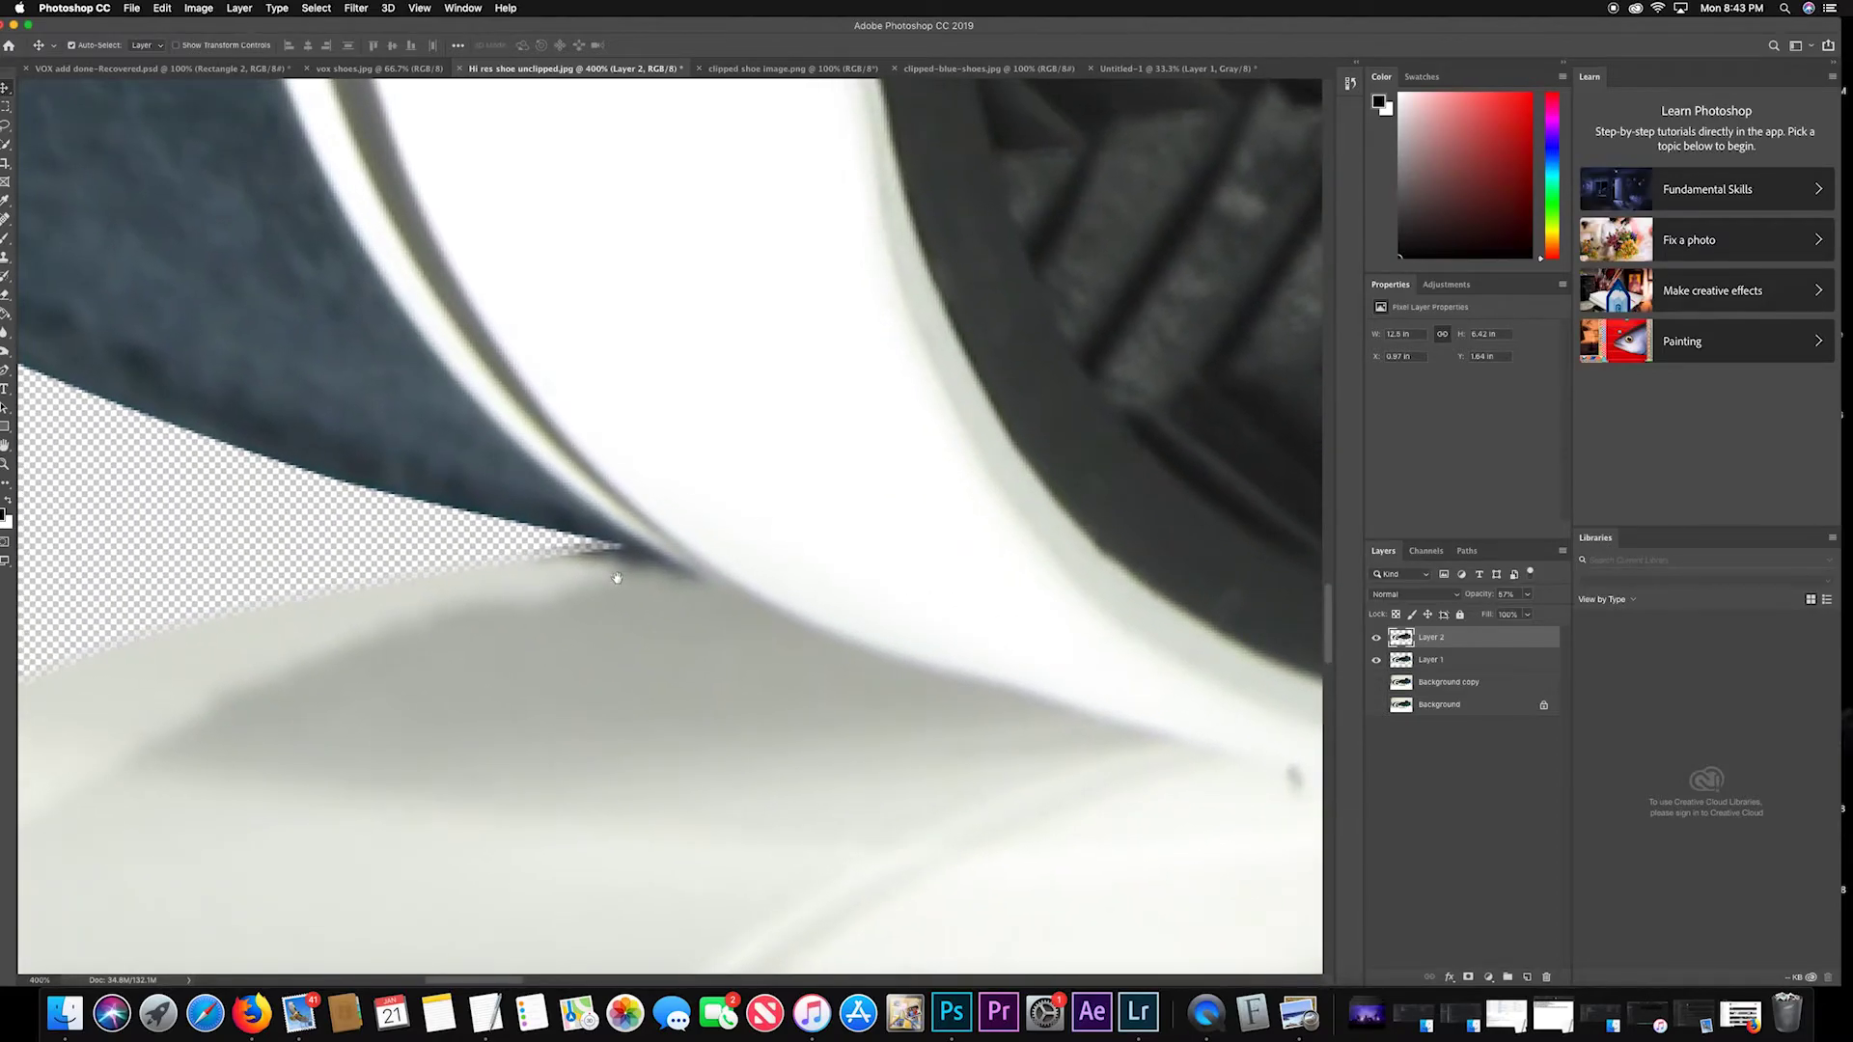
Compare the grey layer against the blue shoes, hide it, and nudge Layer 1 slightly right.
click(1376, 638)
click(1376, 638)
click(1376, 638)
click(1376, 638)
click(1376, 638)
click(1376, 638)
click(1376, 638)
click(1376, 638)
click(1376, 638)
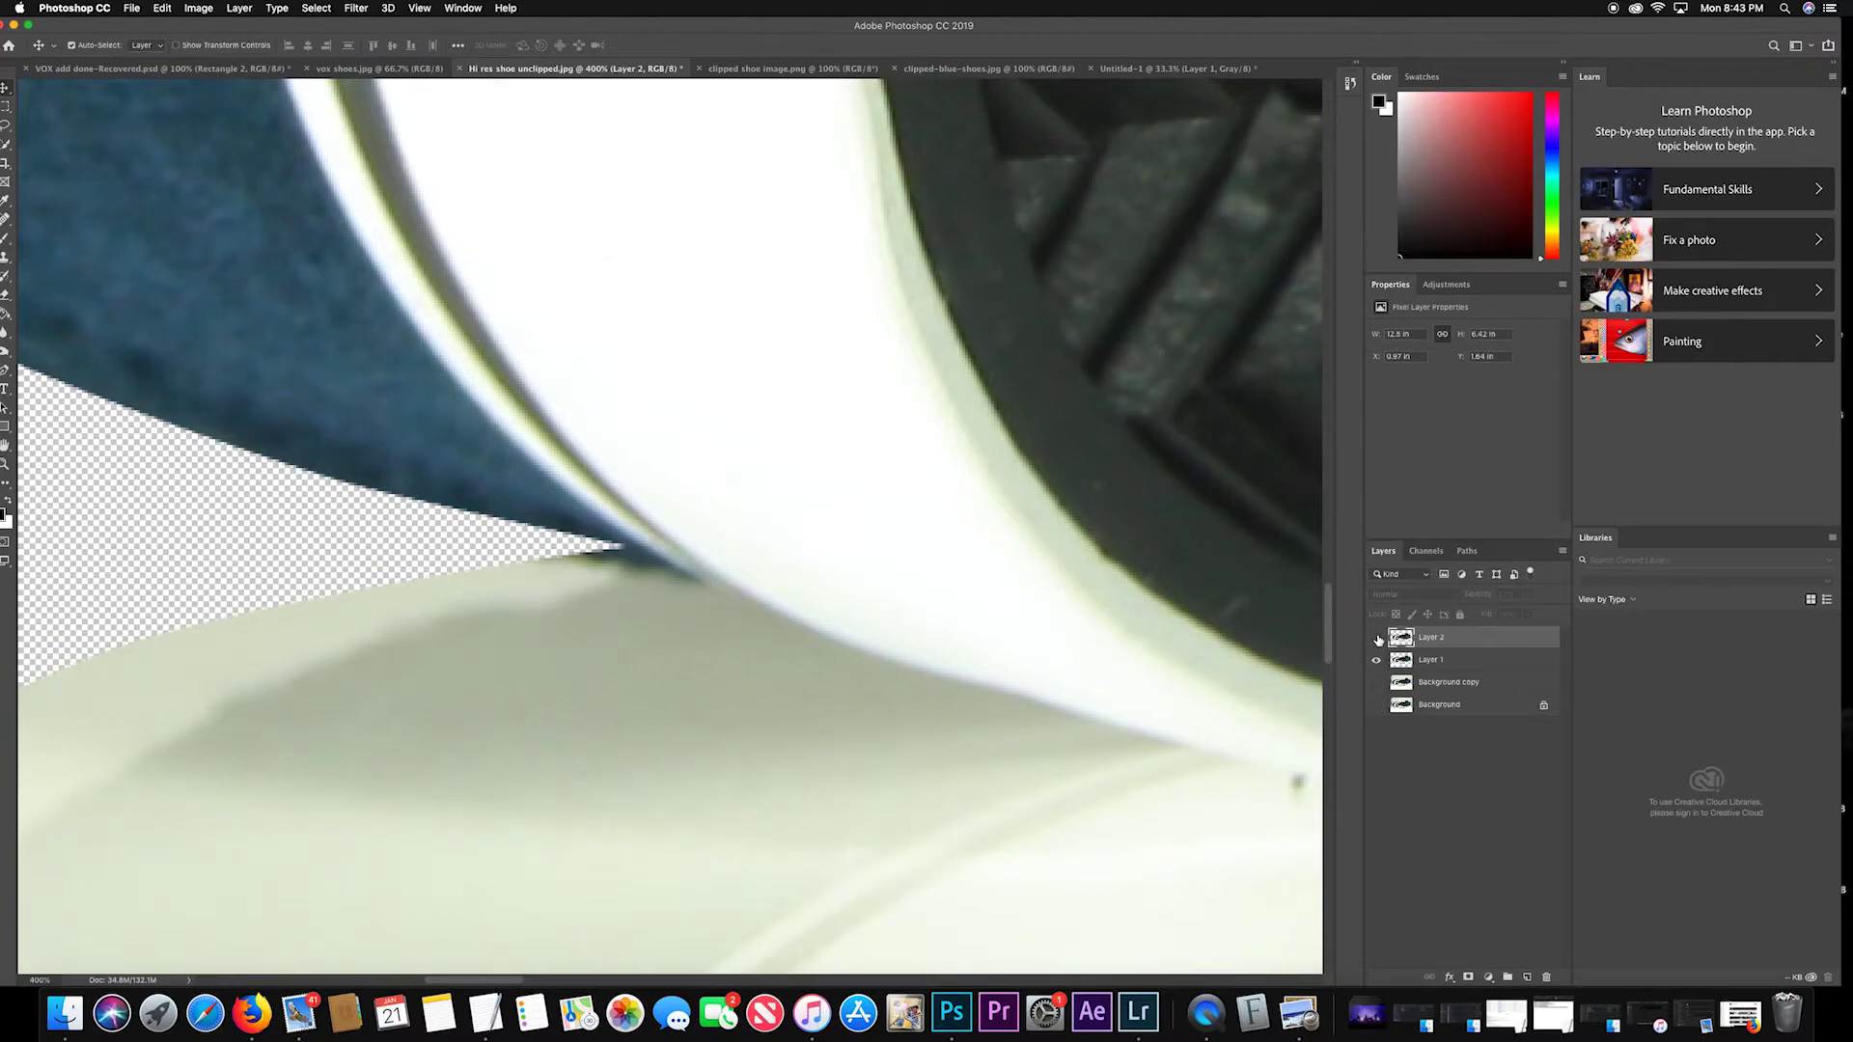
click(1461, 660)
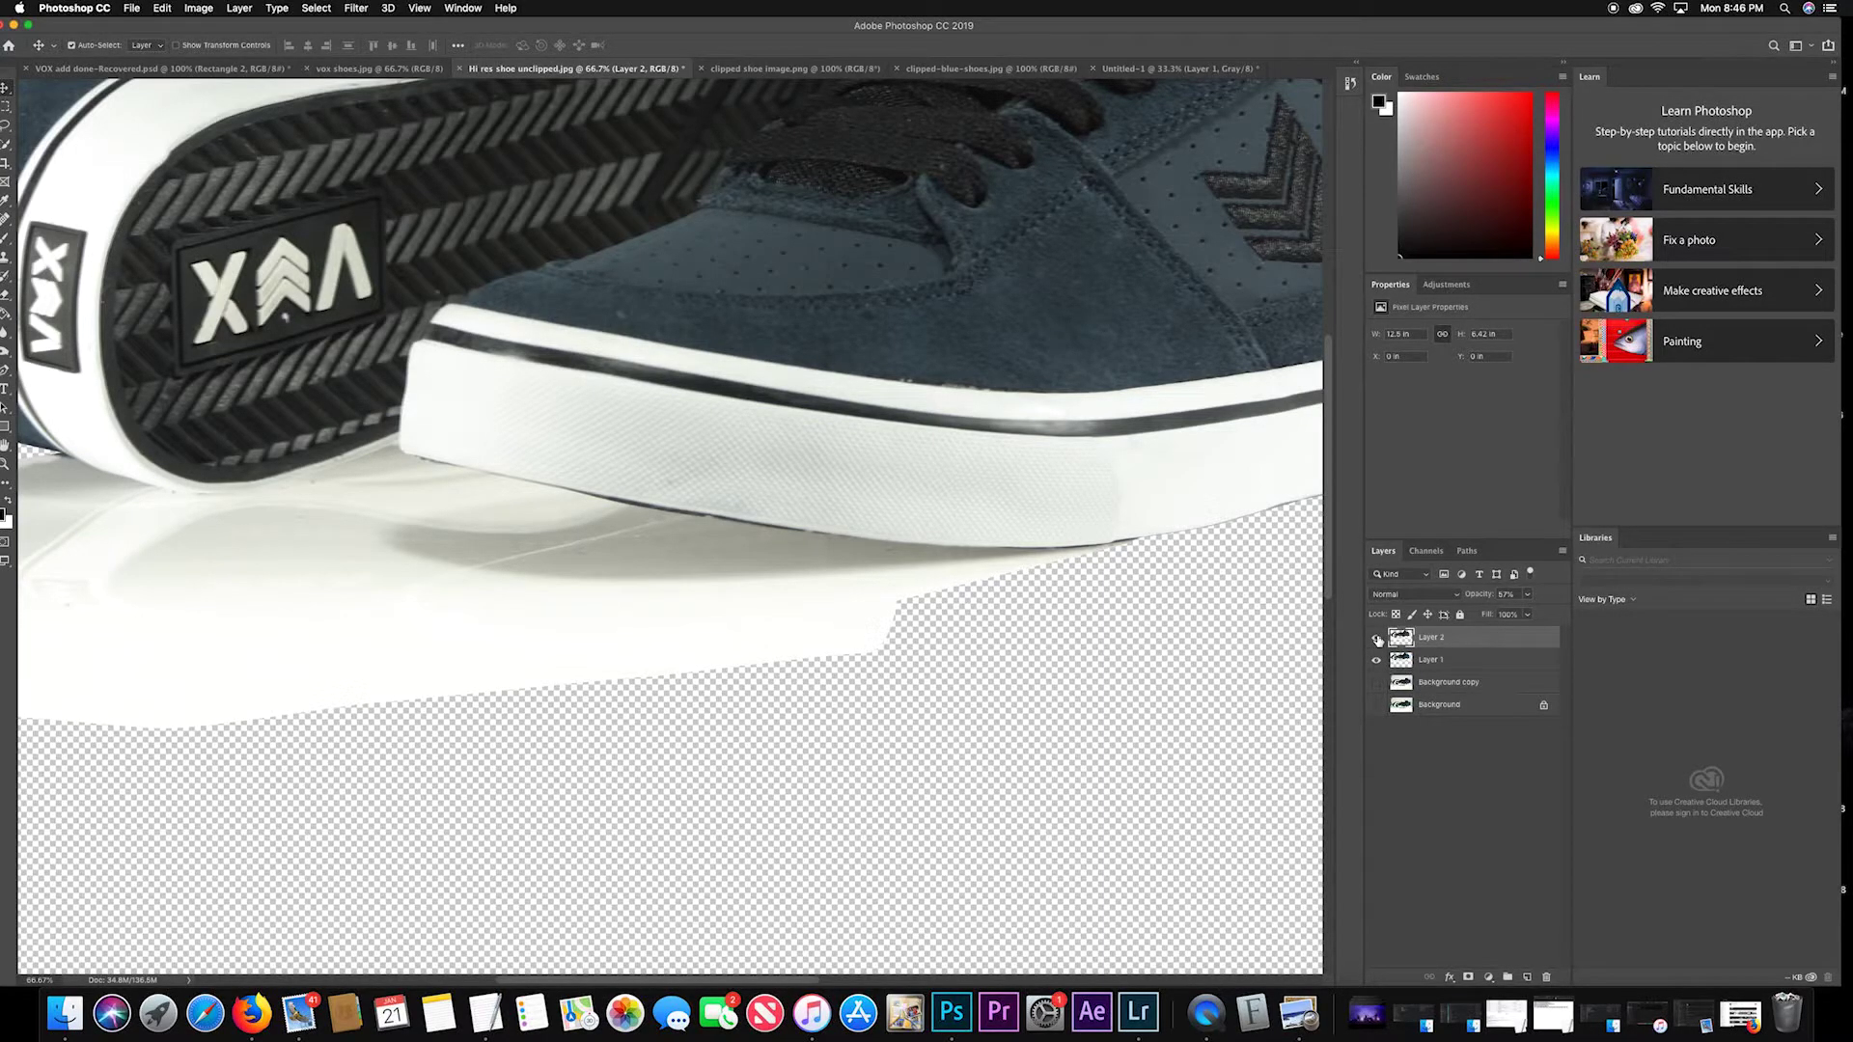
key(Right)
key(Right)
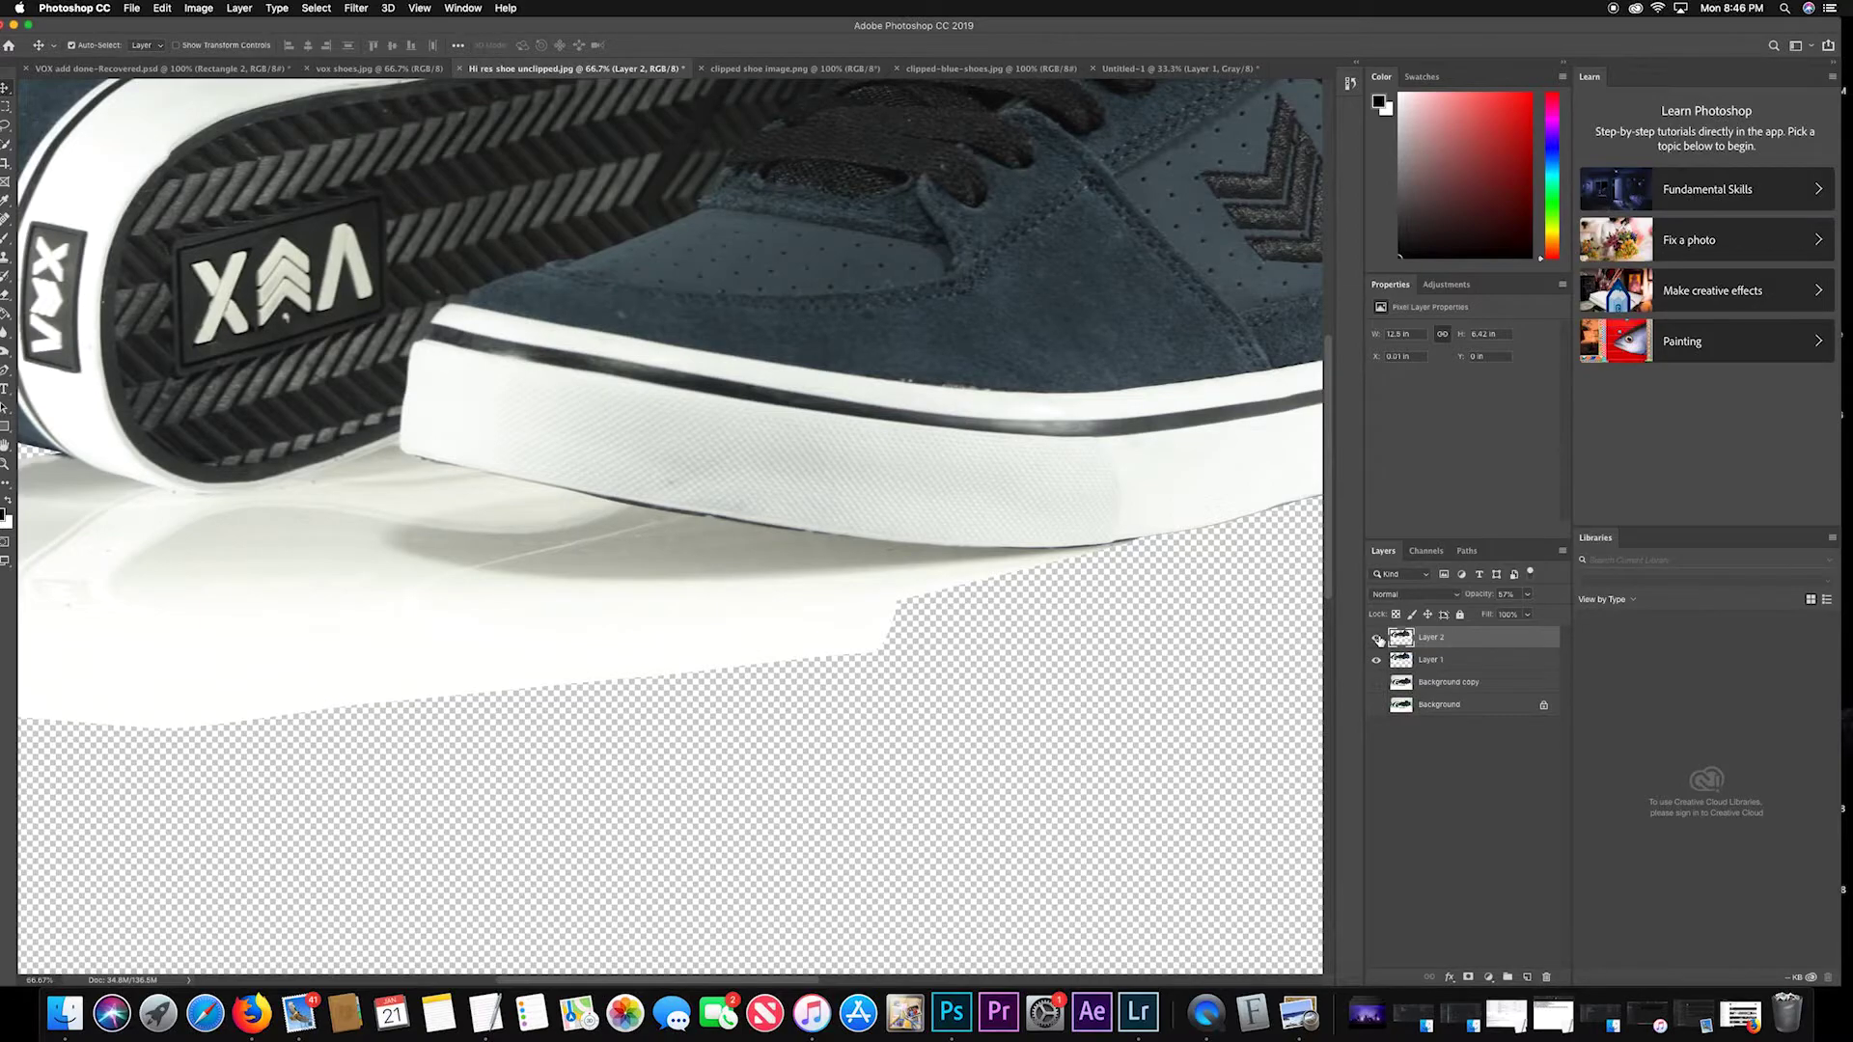
Recheck the alignment at the sole edge up close, then return to the full view.
click(1377, 638)
key(super+equal)
key(super+equal)
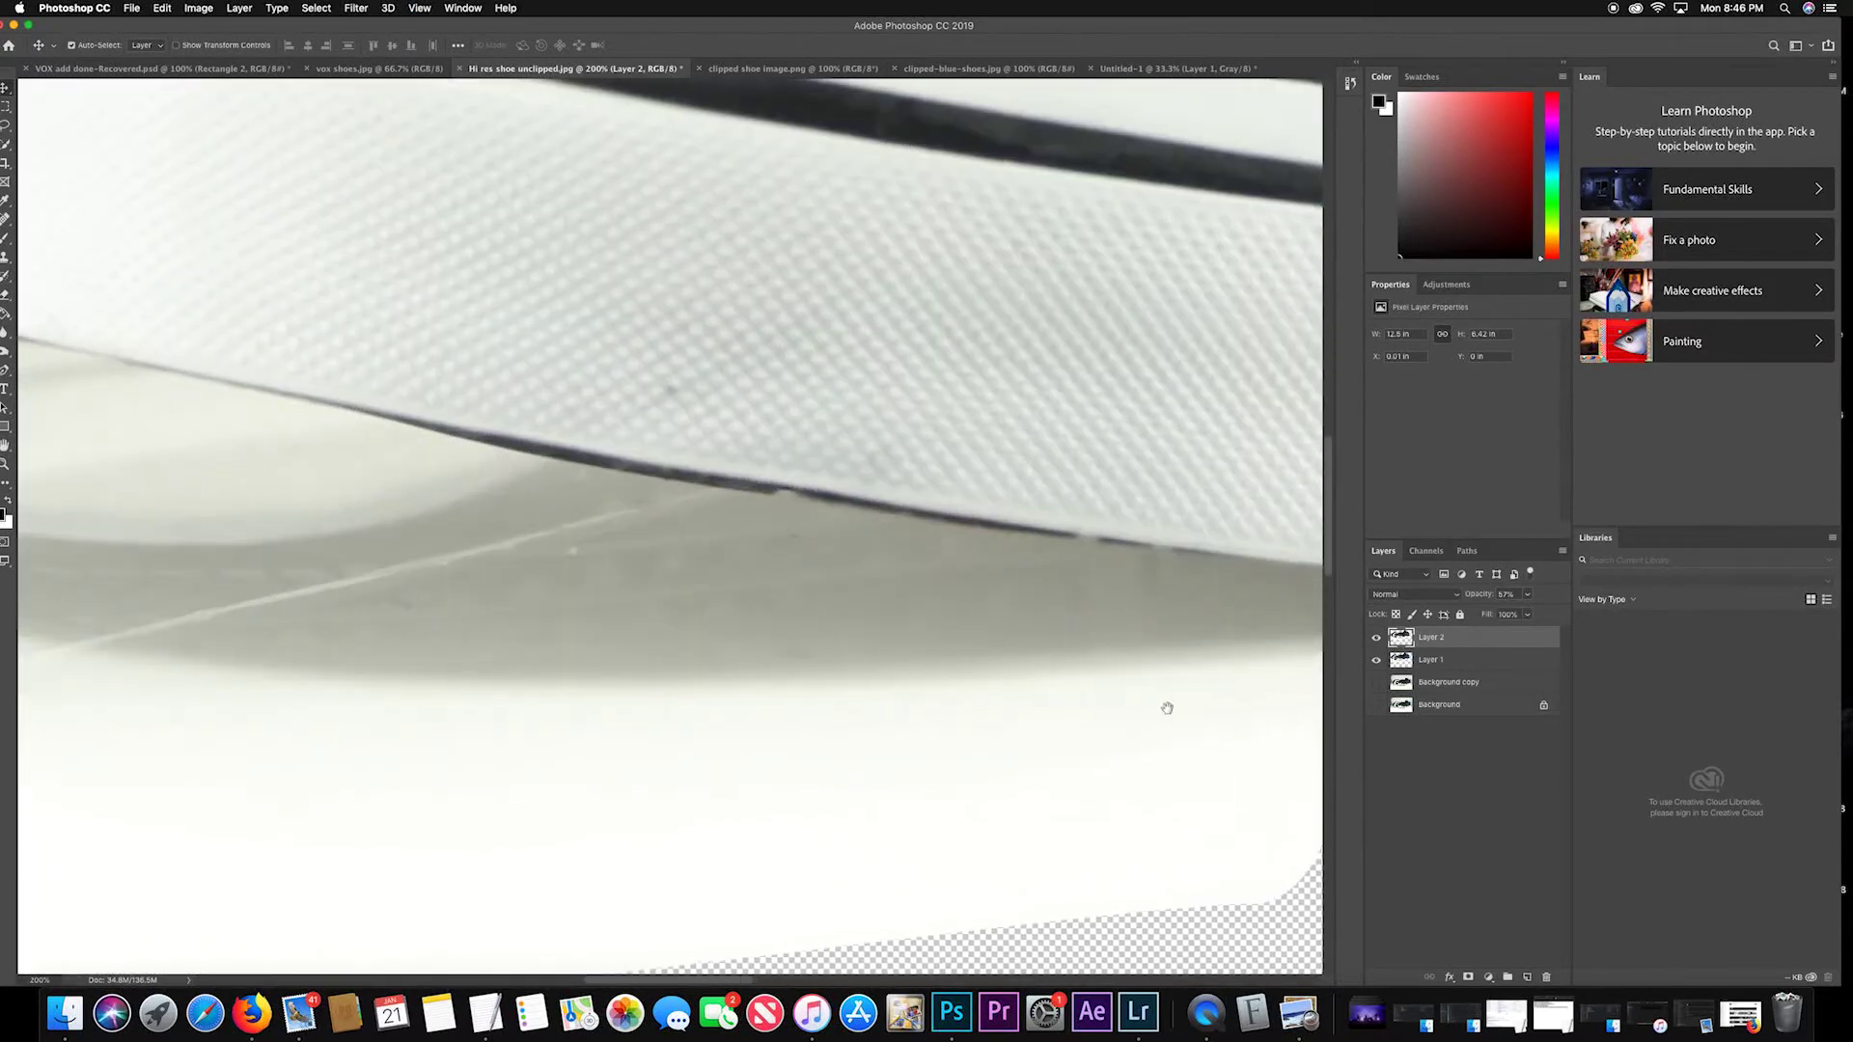
drag(1062, 708, 205, 670)
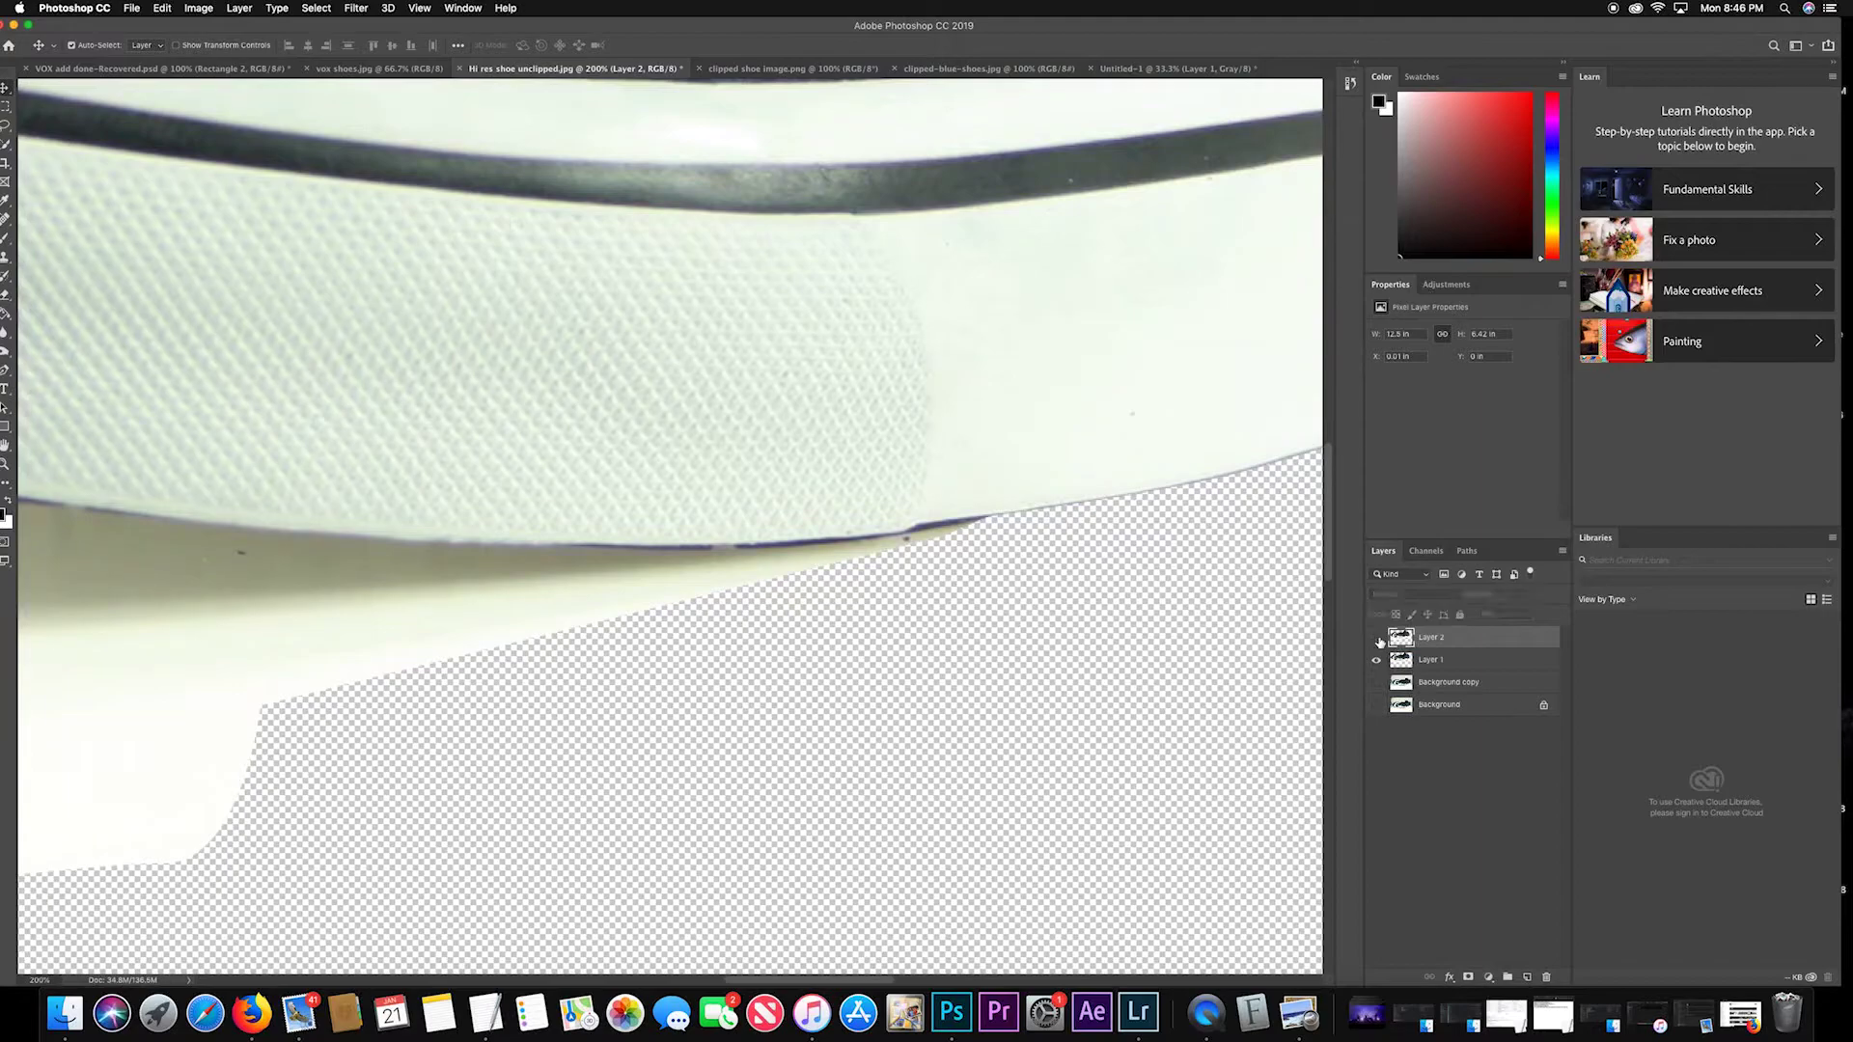
key(super+minus)
key(super+minus)
key(super+minus)
key(super+minus)
key(super+minus)
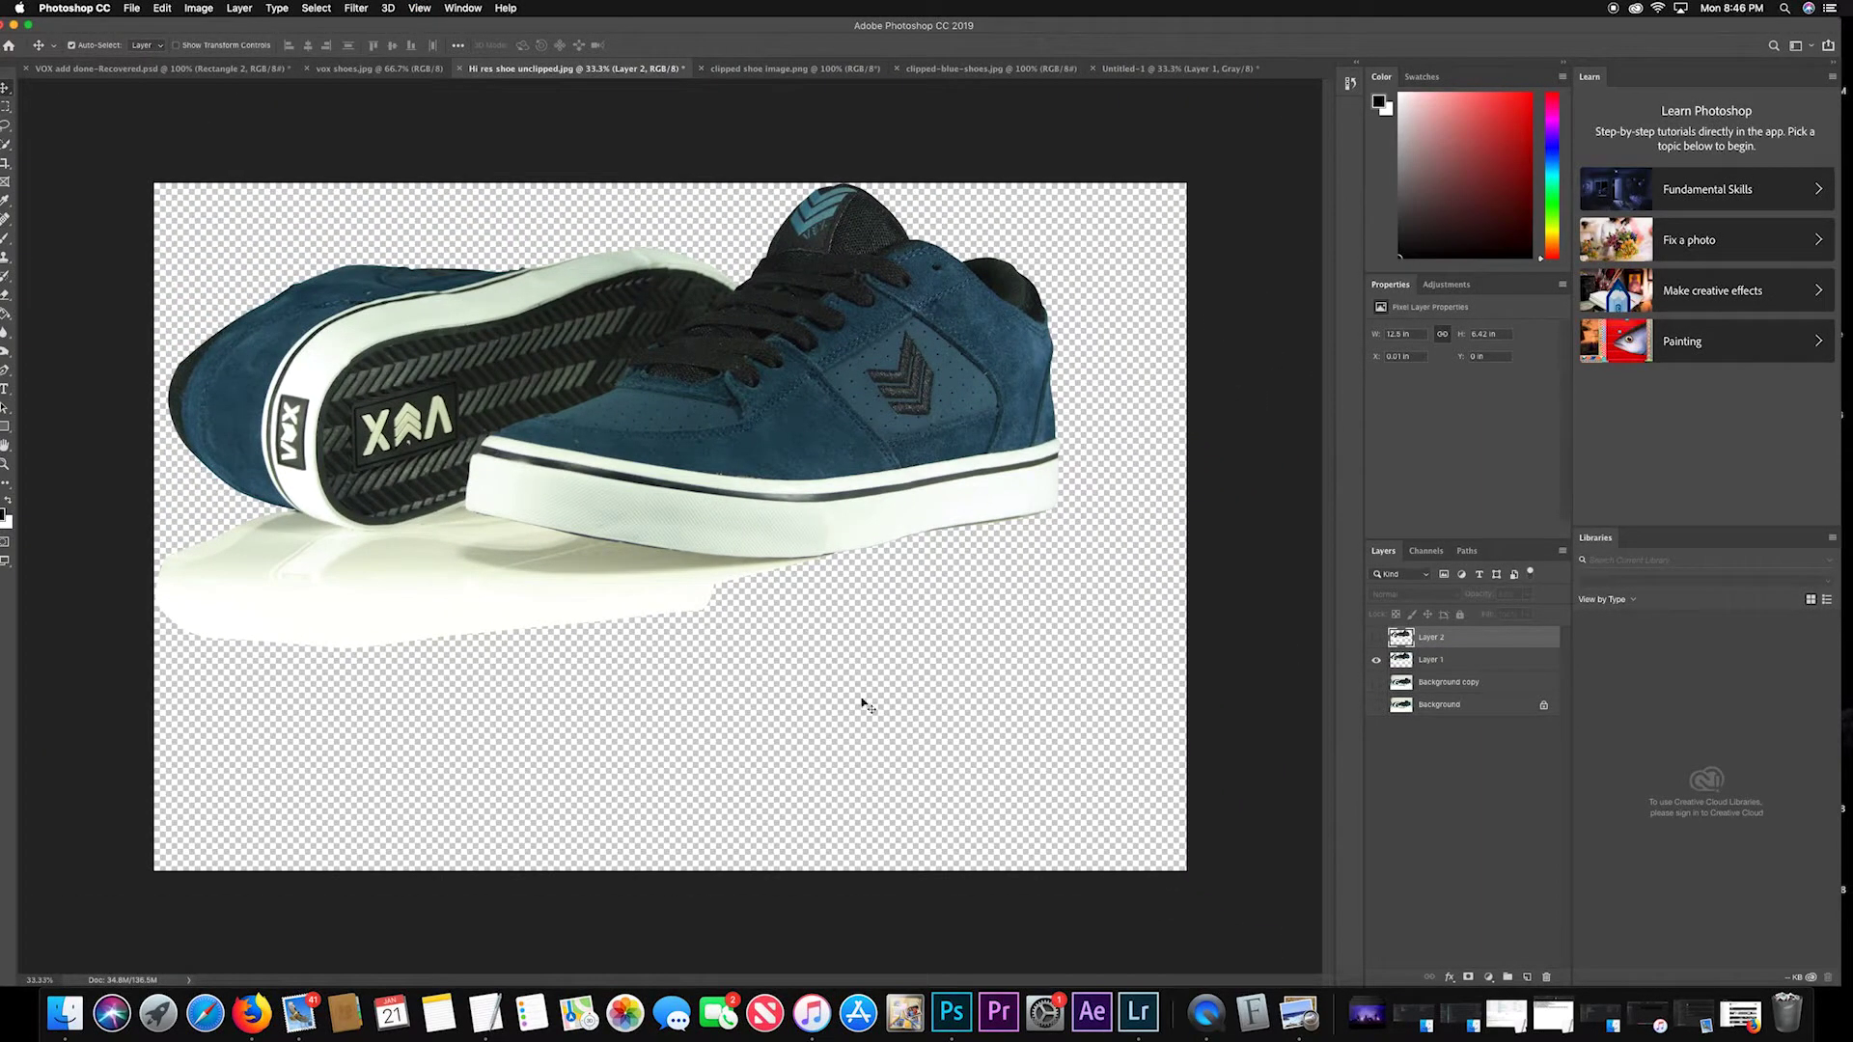
Show grey Layer 2, raise its opacity to 68%, then hide it again.
click(1376, 637)
drag(1528, 600, 1543, 614)
click(1376, 638)
Add a mask to Layer 2 and paint black with a smaller brush above the front sole.
click(1378, 638)
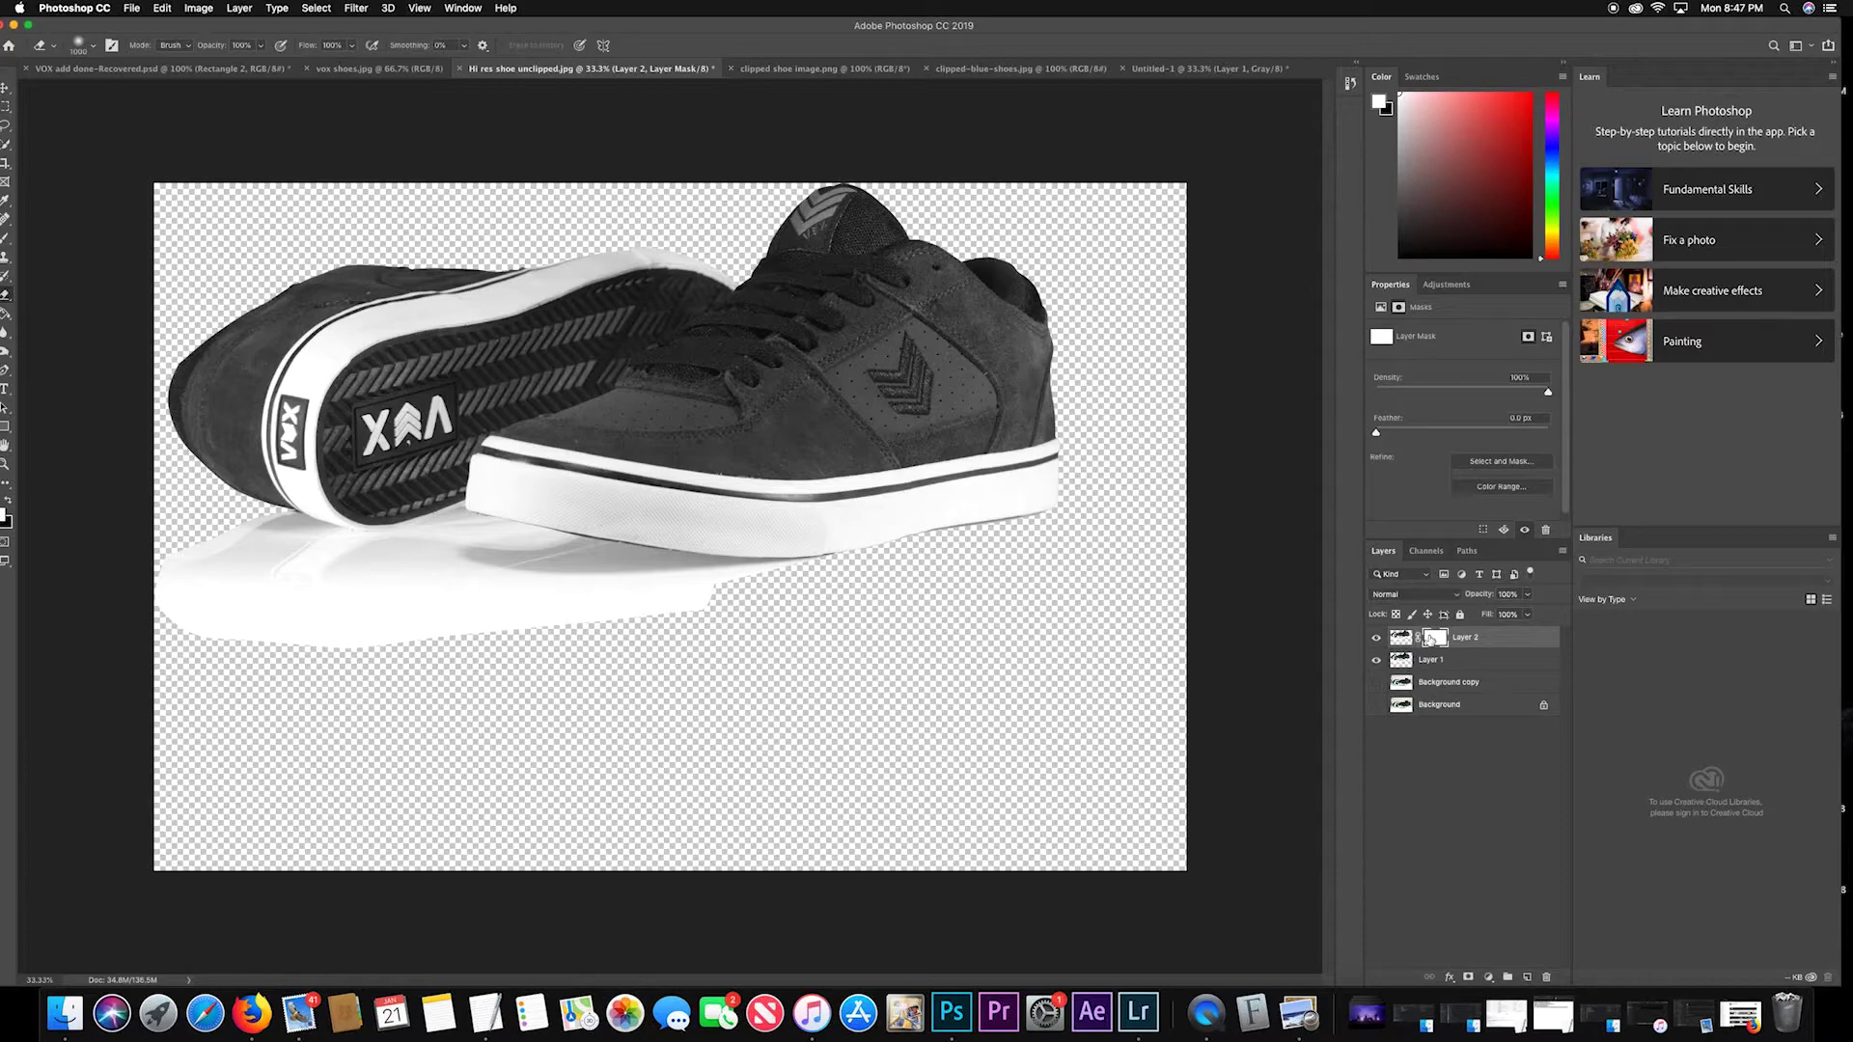
key(b)
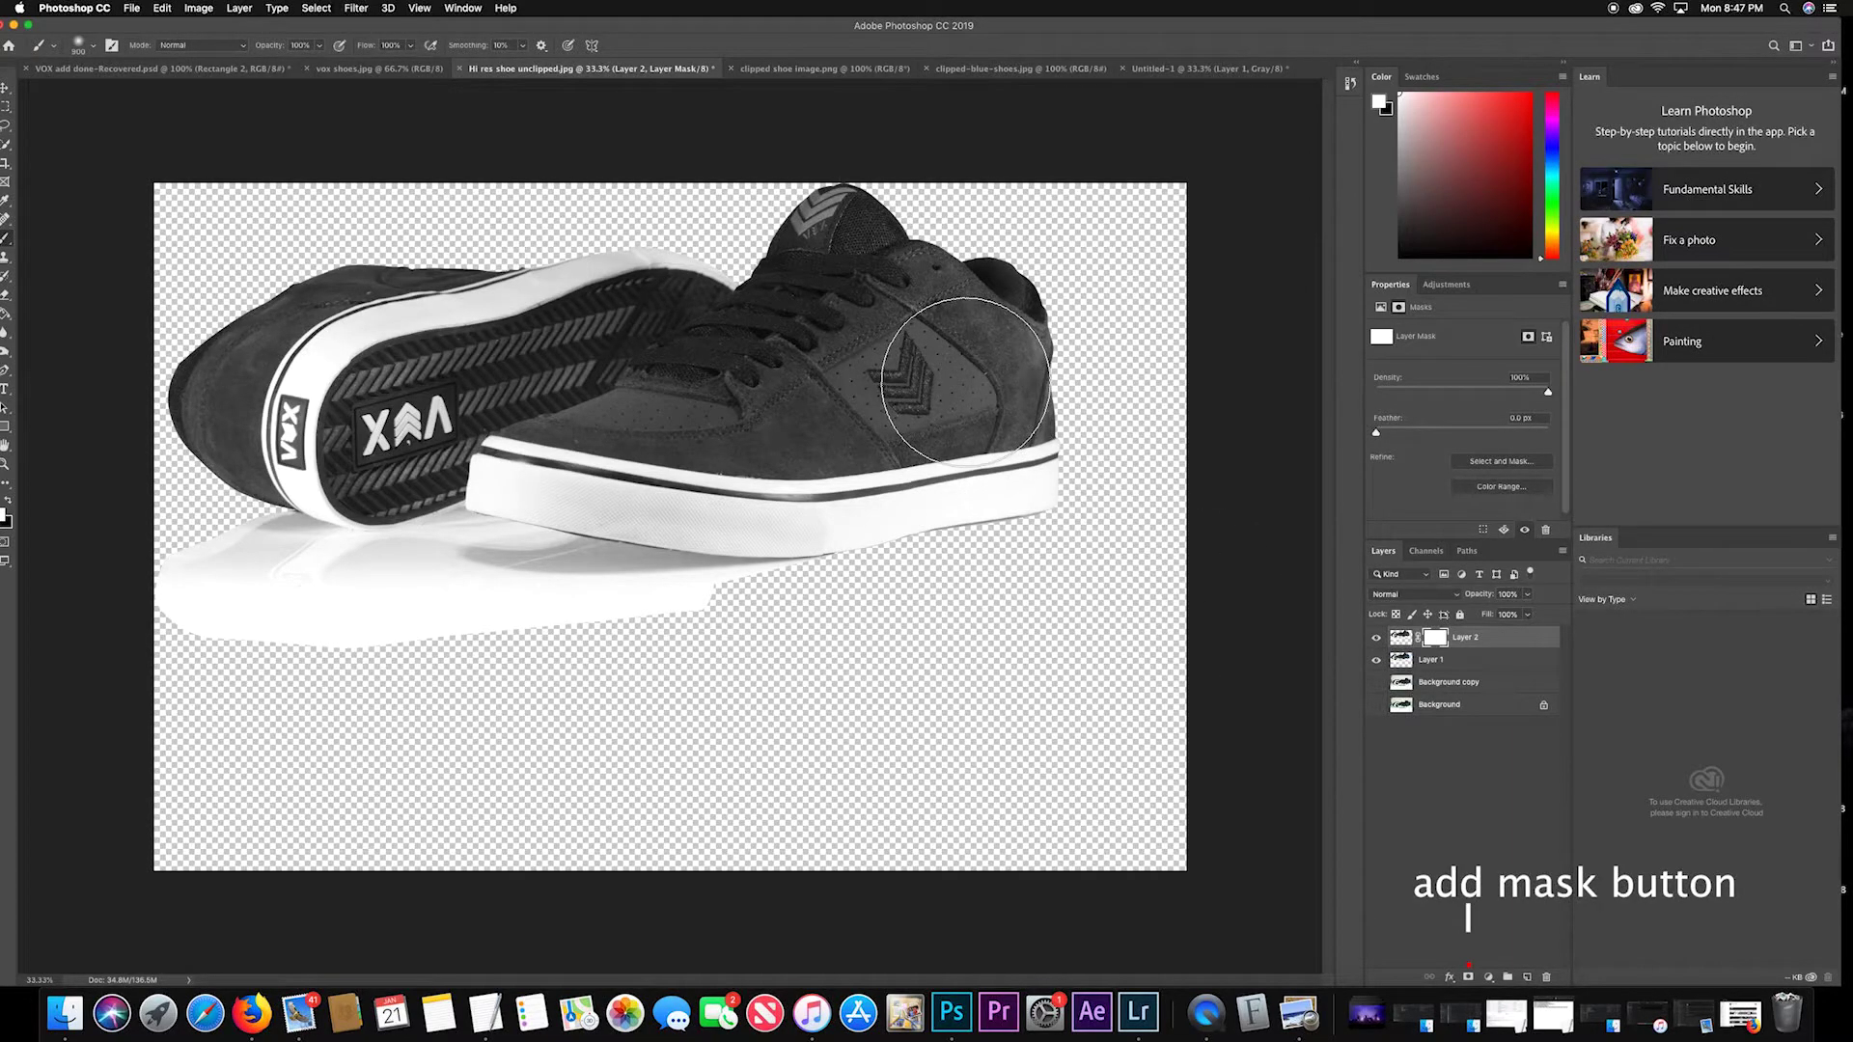
key(bracketleft)
key(bracketleft)
key(bracketleft)
key(bracketleft)
key(bracketleft)
key(bracketleft)
drag(210, 26, 260, 26)
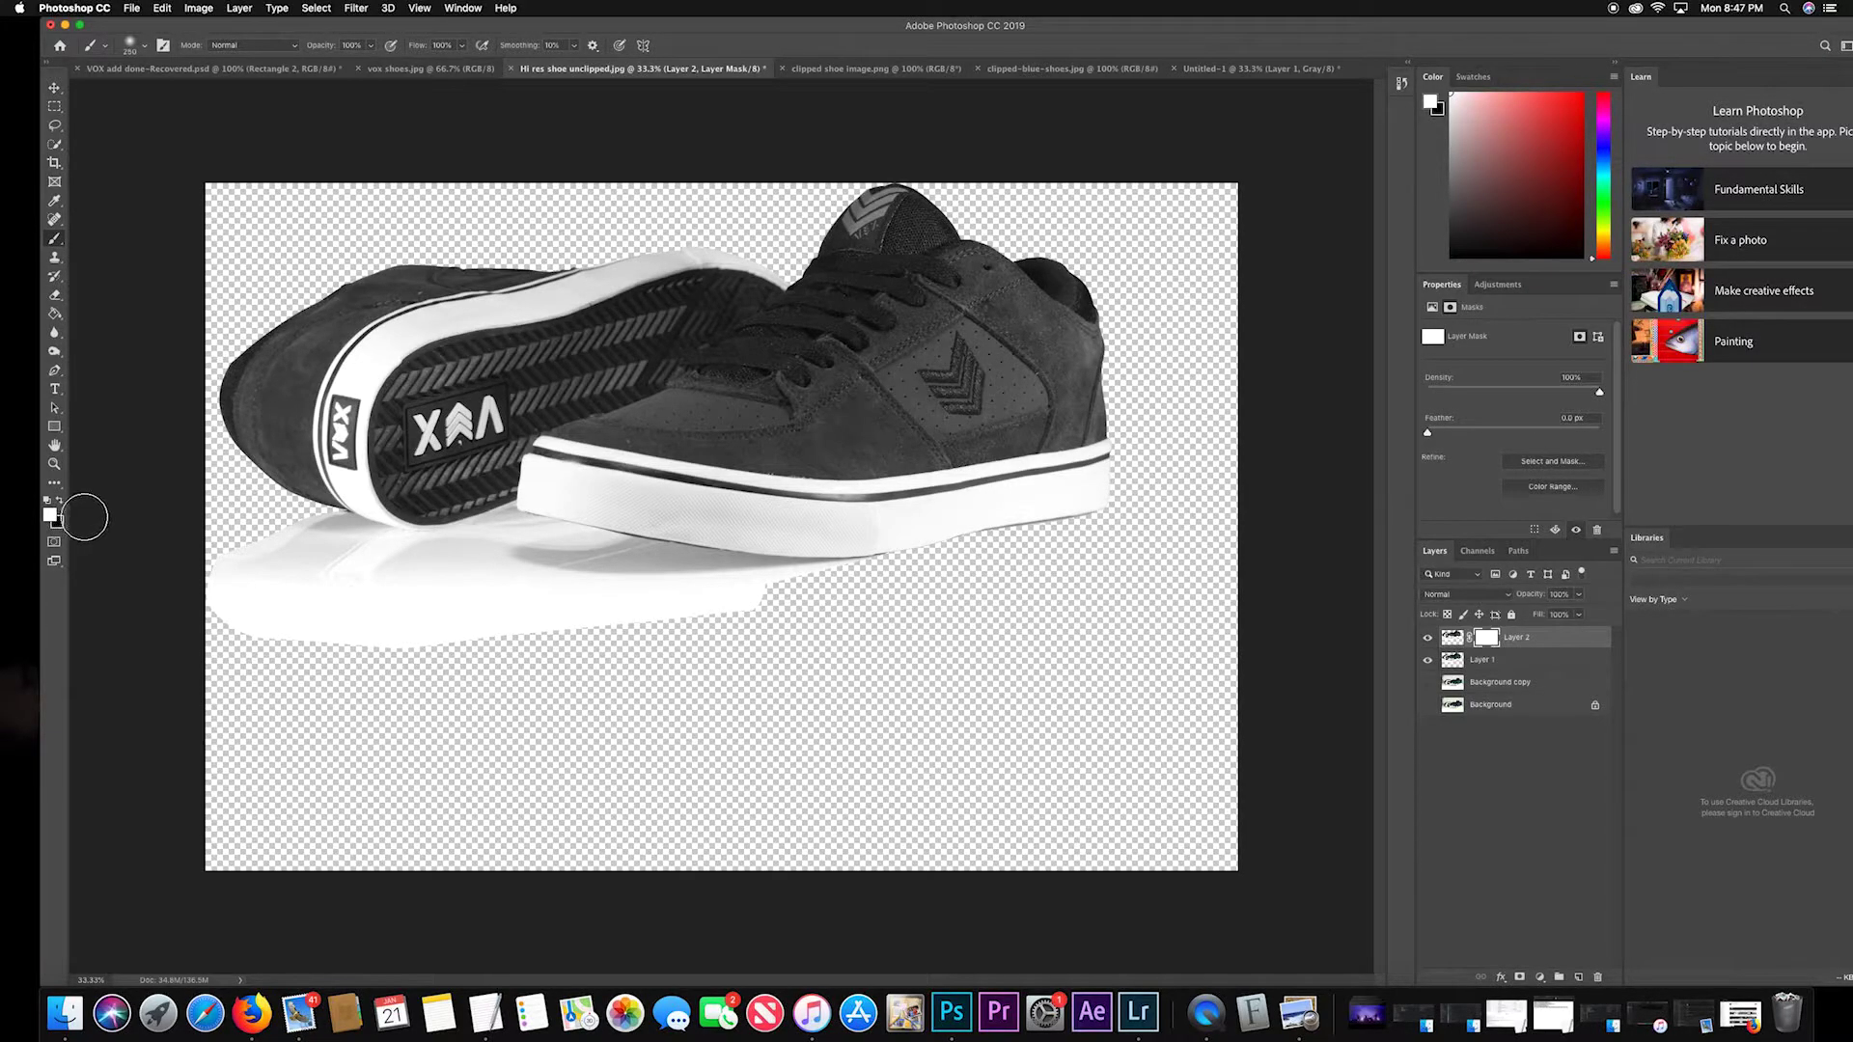
key(x)
mouse_move(749, 430)
mouse_down()
mouse_move(846, 438)
mouse_move(827, 440)
mouse_up()
Adjust the brush size and hardness and zoom in on the front shoe.
click(107, 48)
click(144, 49)
click(143, 49)
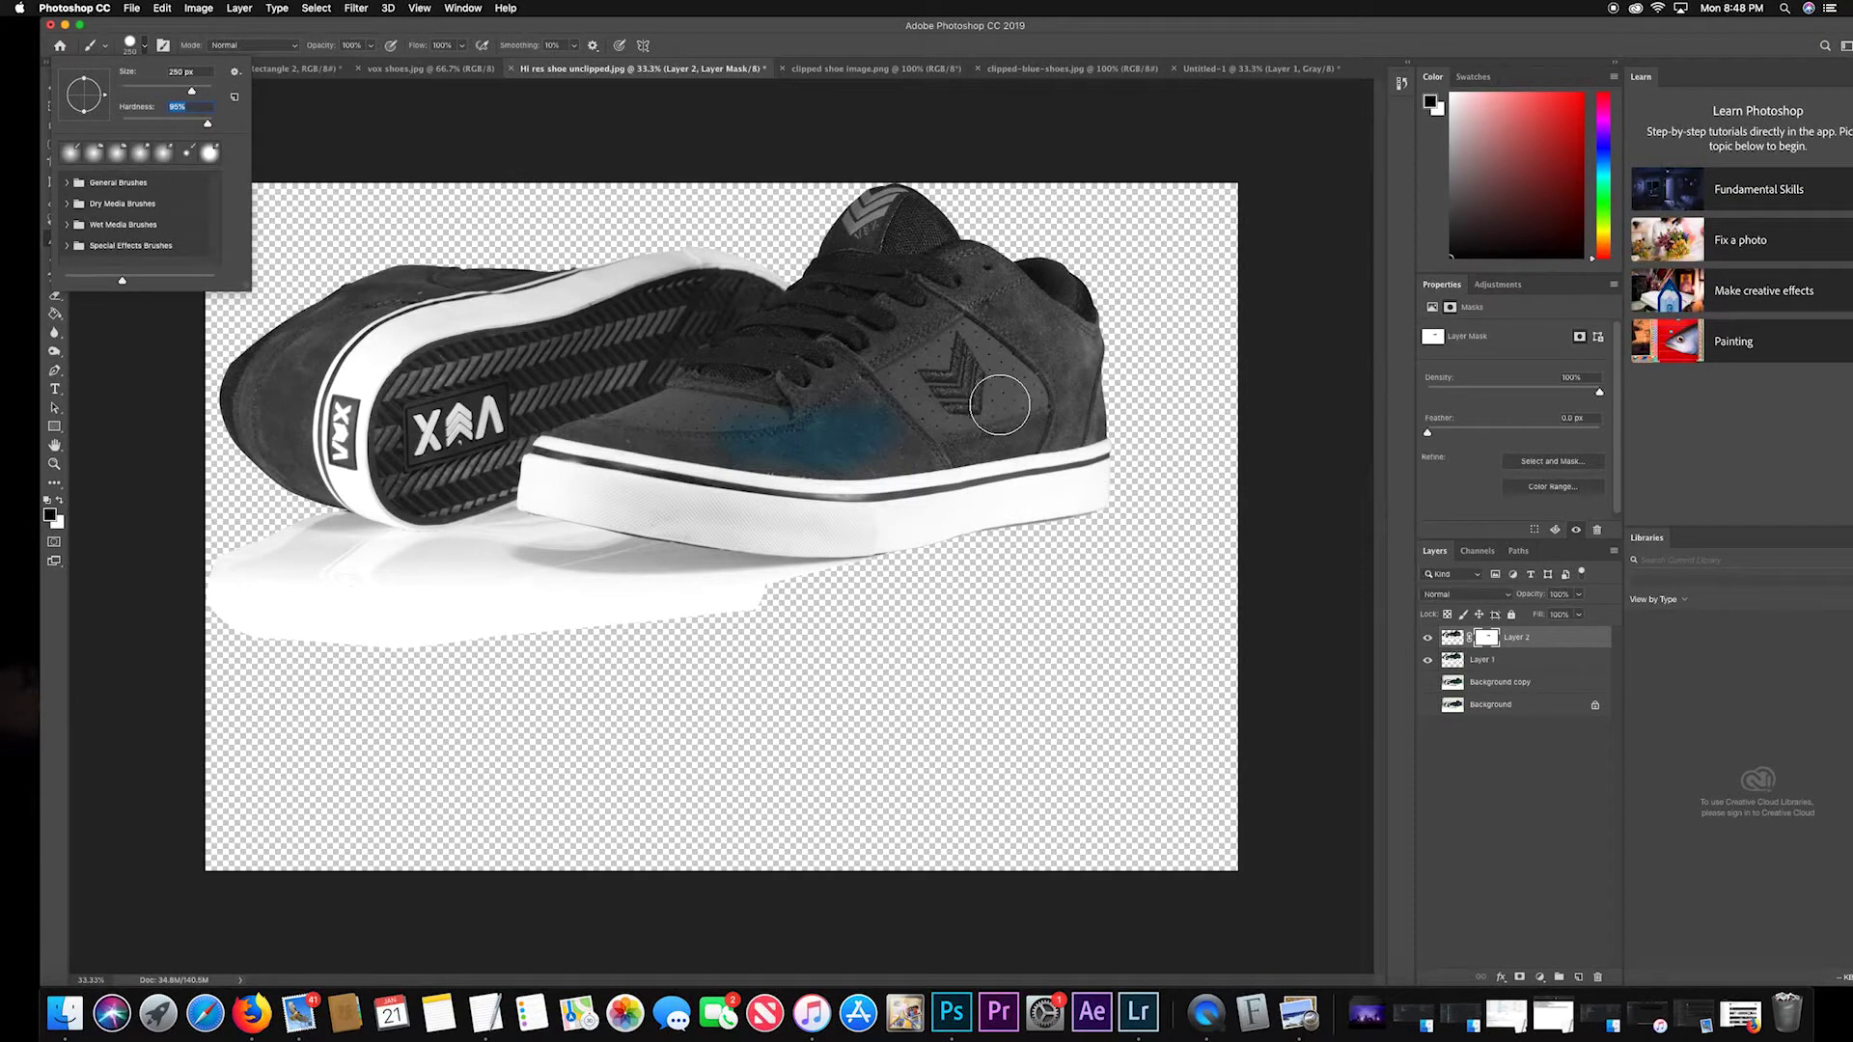
key(Return)
key(super+plus)
key(super+plus)
key(super+plus)
scroll(1034, 351, right, 5)
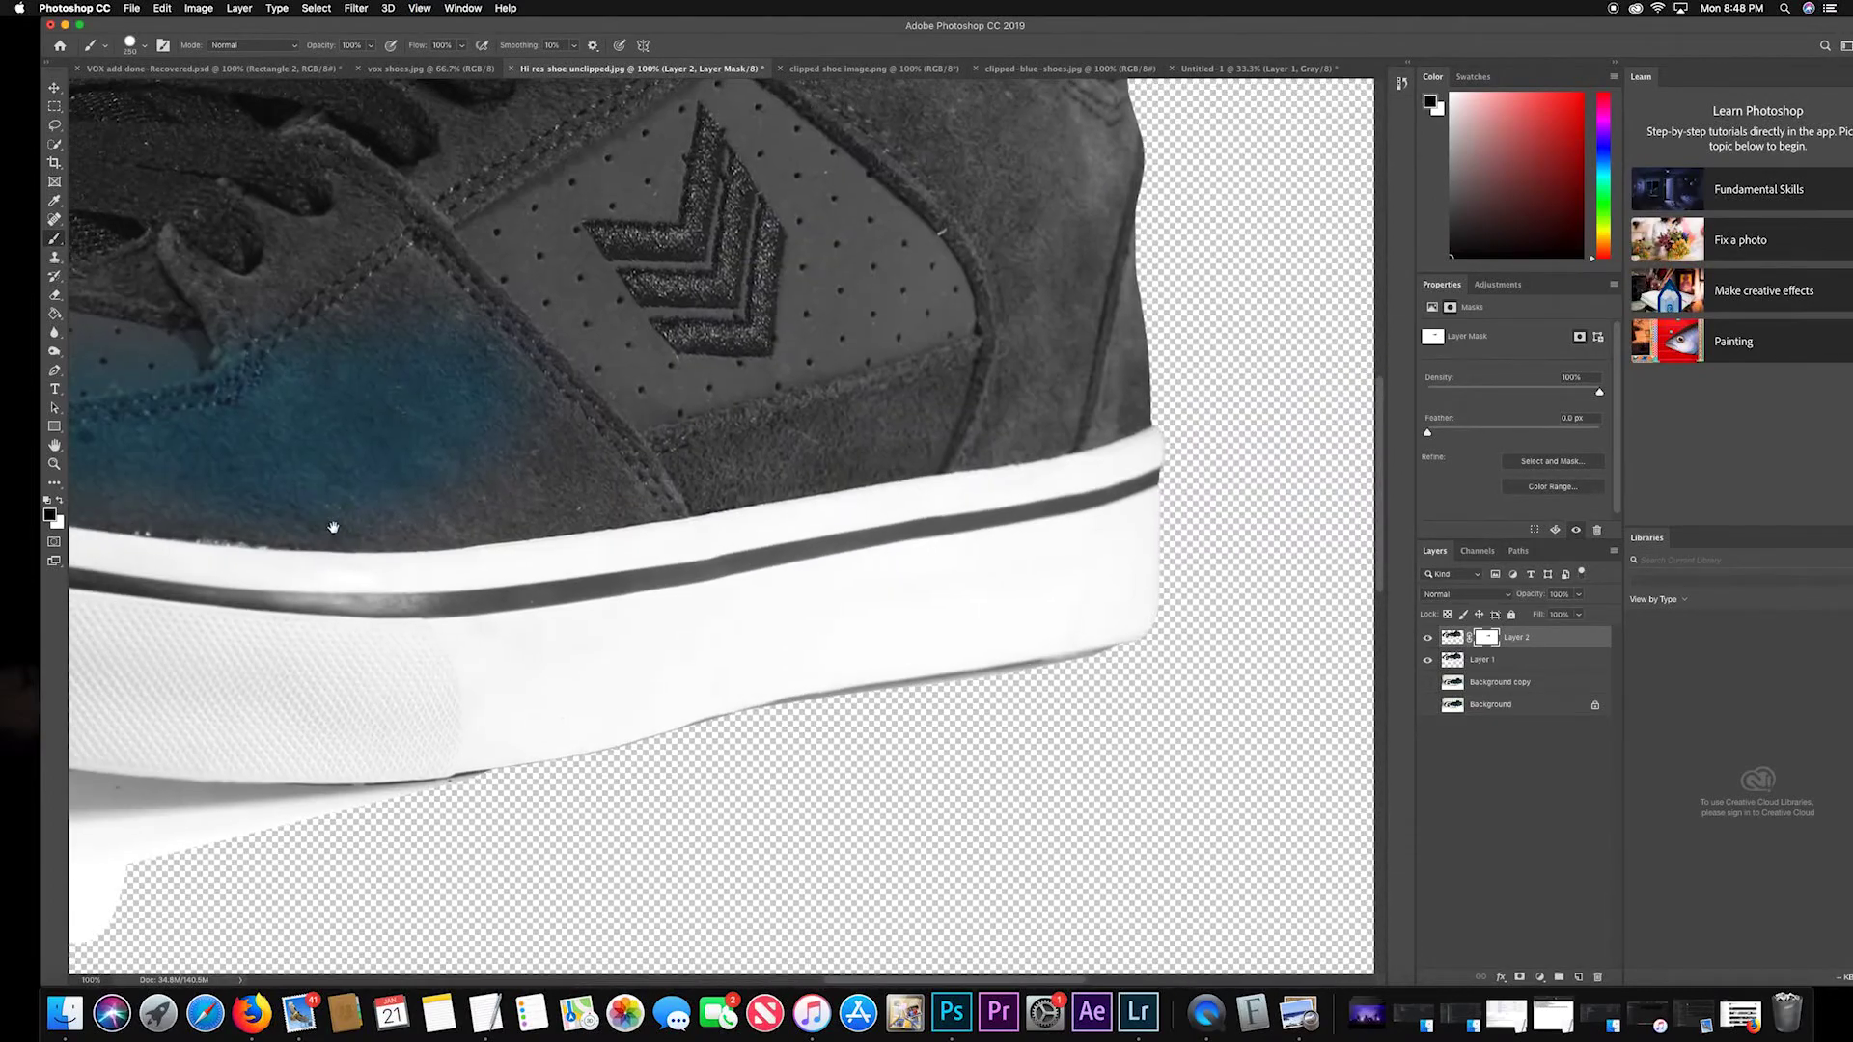
Paint the mask at the heel to reveal blue suede, undoing the overextended stroke.
click(1057, 340)
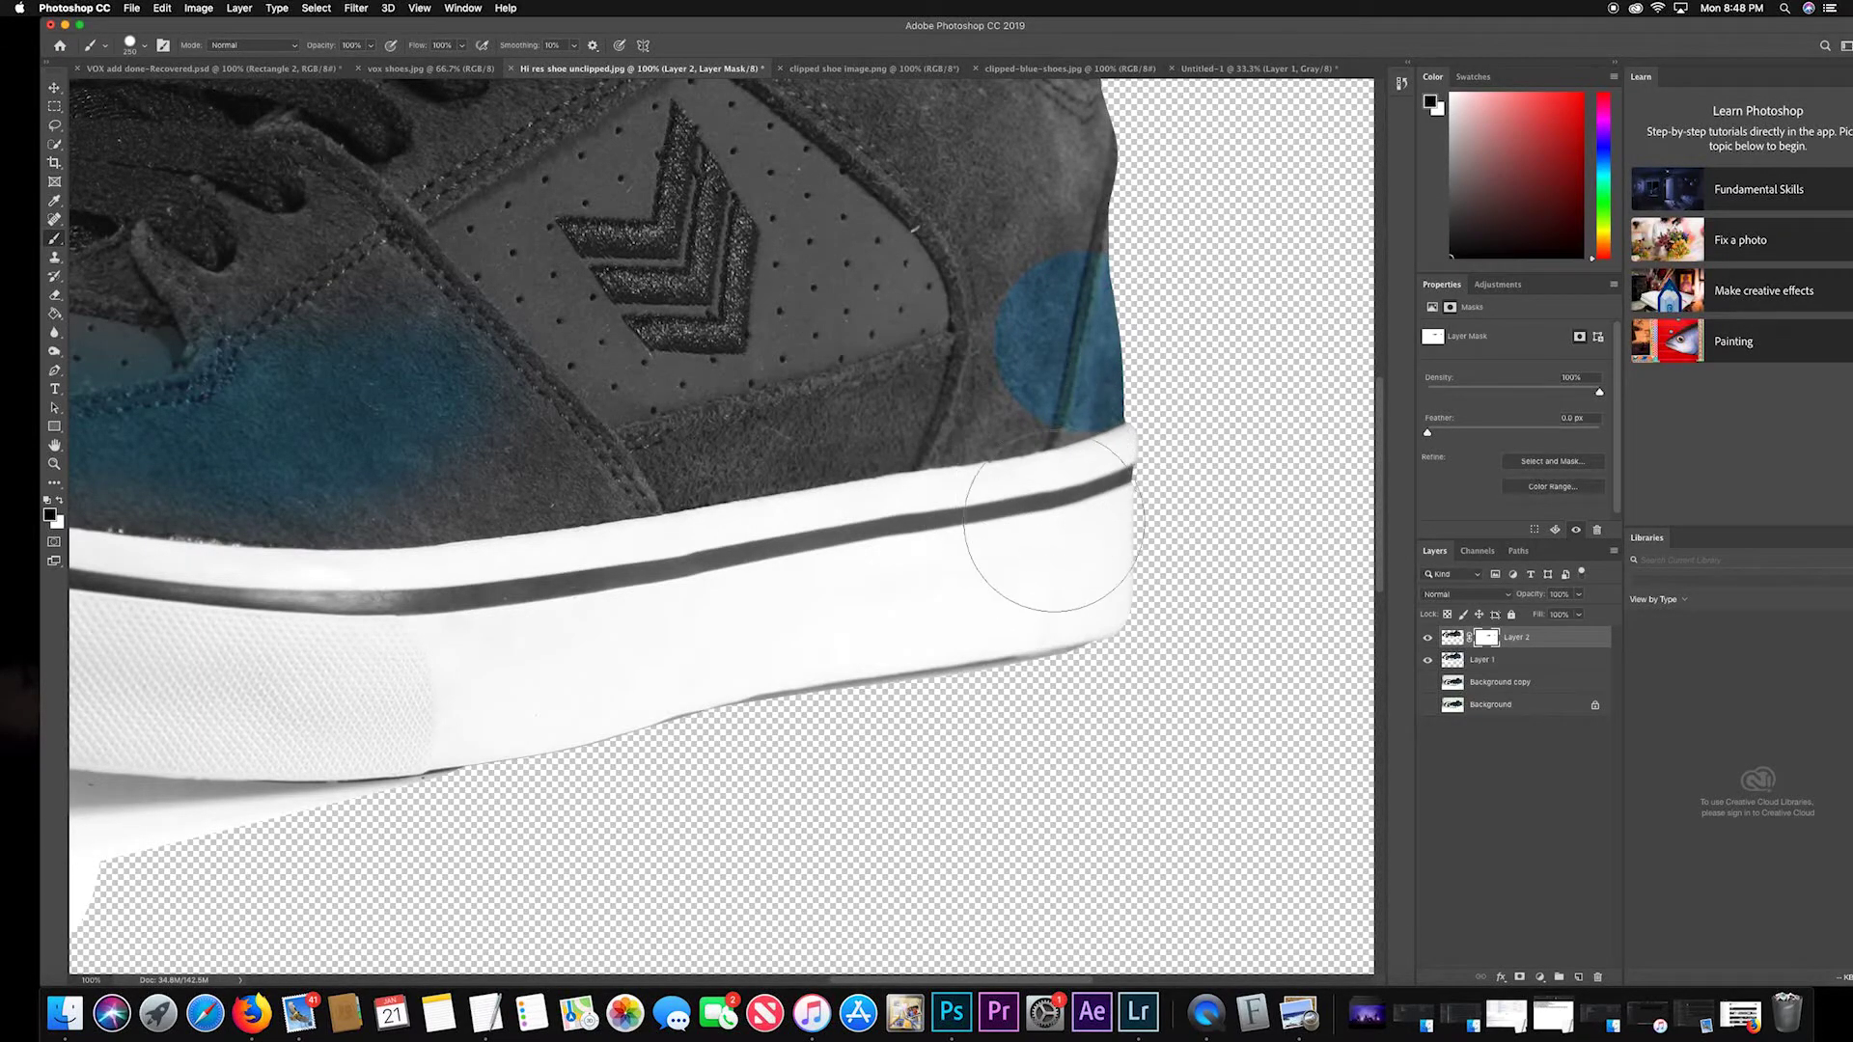
click(984, 364)
key(super+z)
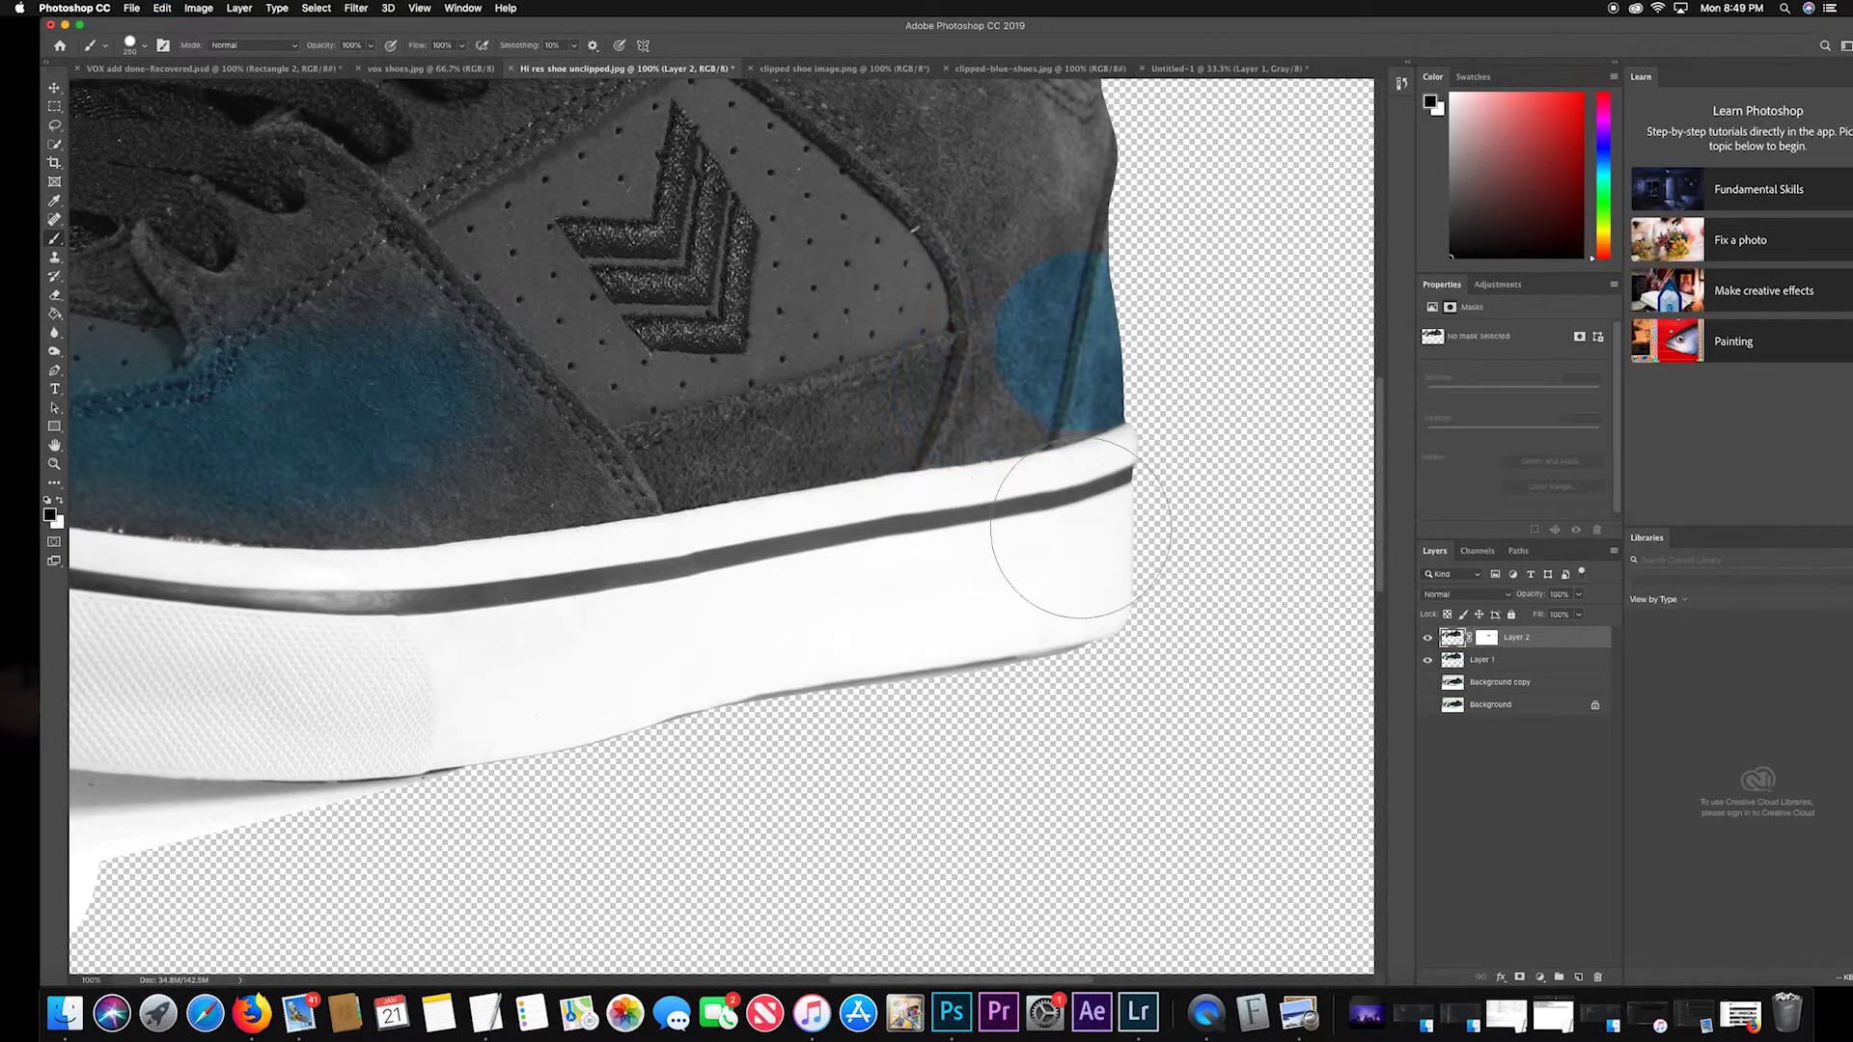
key(bracketleft)
key(bracketleft)
key(bracketleft)
key(bracketleft)
key(bracketleft)
key(bracketleft)
key(bracketleft)
key(bracketleft)
key(bracketleft)
key(bracketleft)
drag(1107, 413, 1057, 429)
Undo the stray dark strokes on the heel and side panel, then target Layer 2's mask.
click(1058, 430)
key(ctrl+z)
drag(932, 411, 809, 410)
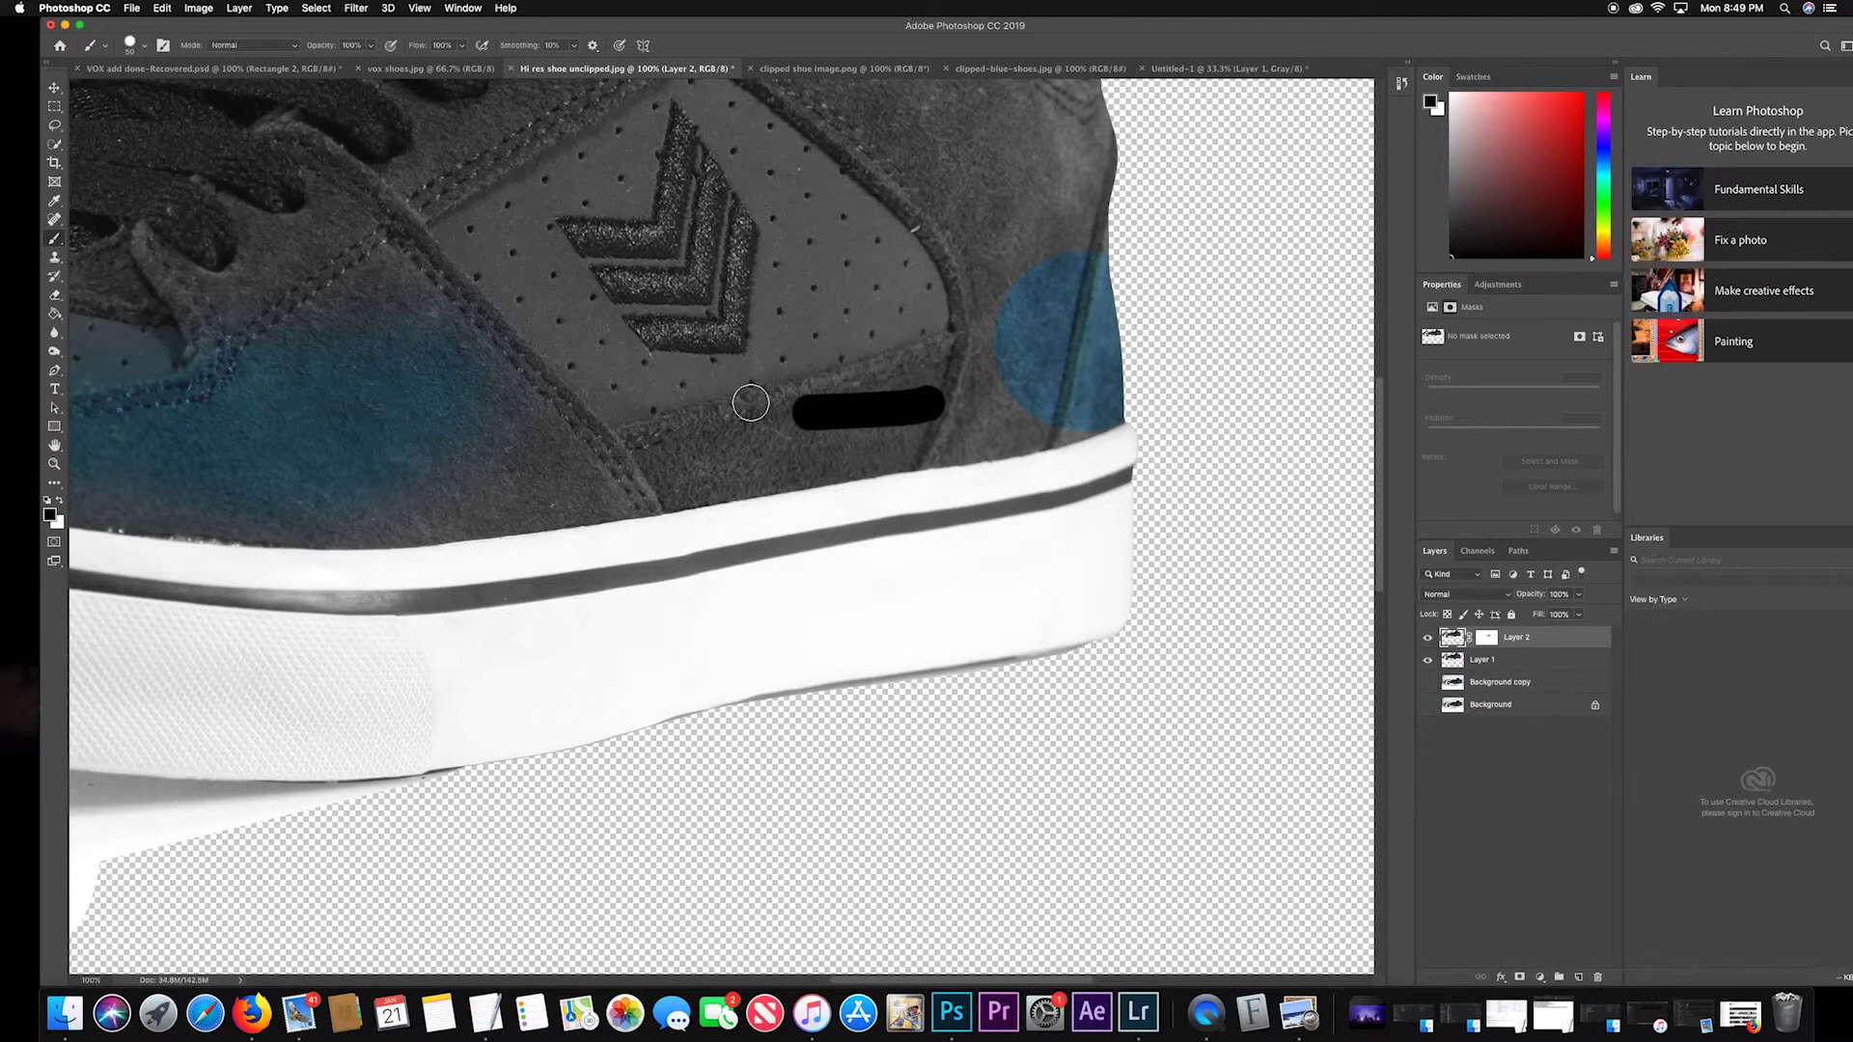
key(super+z)
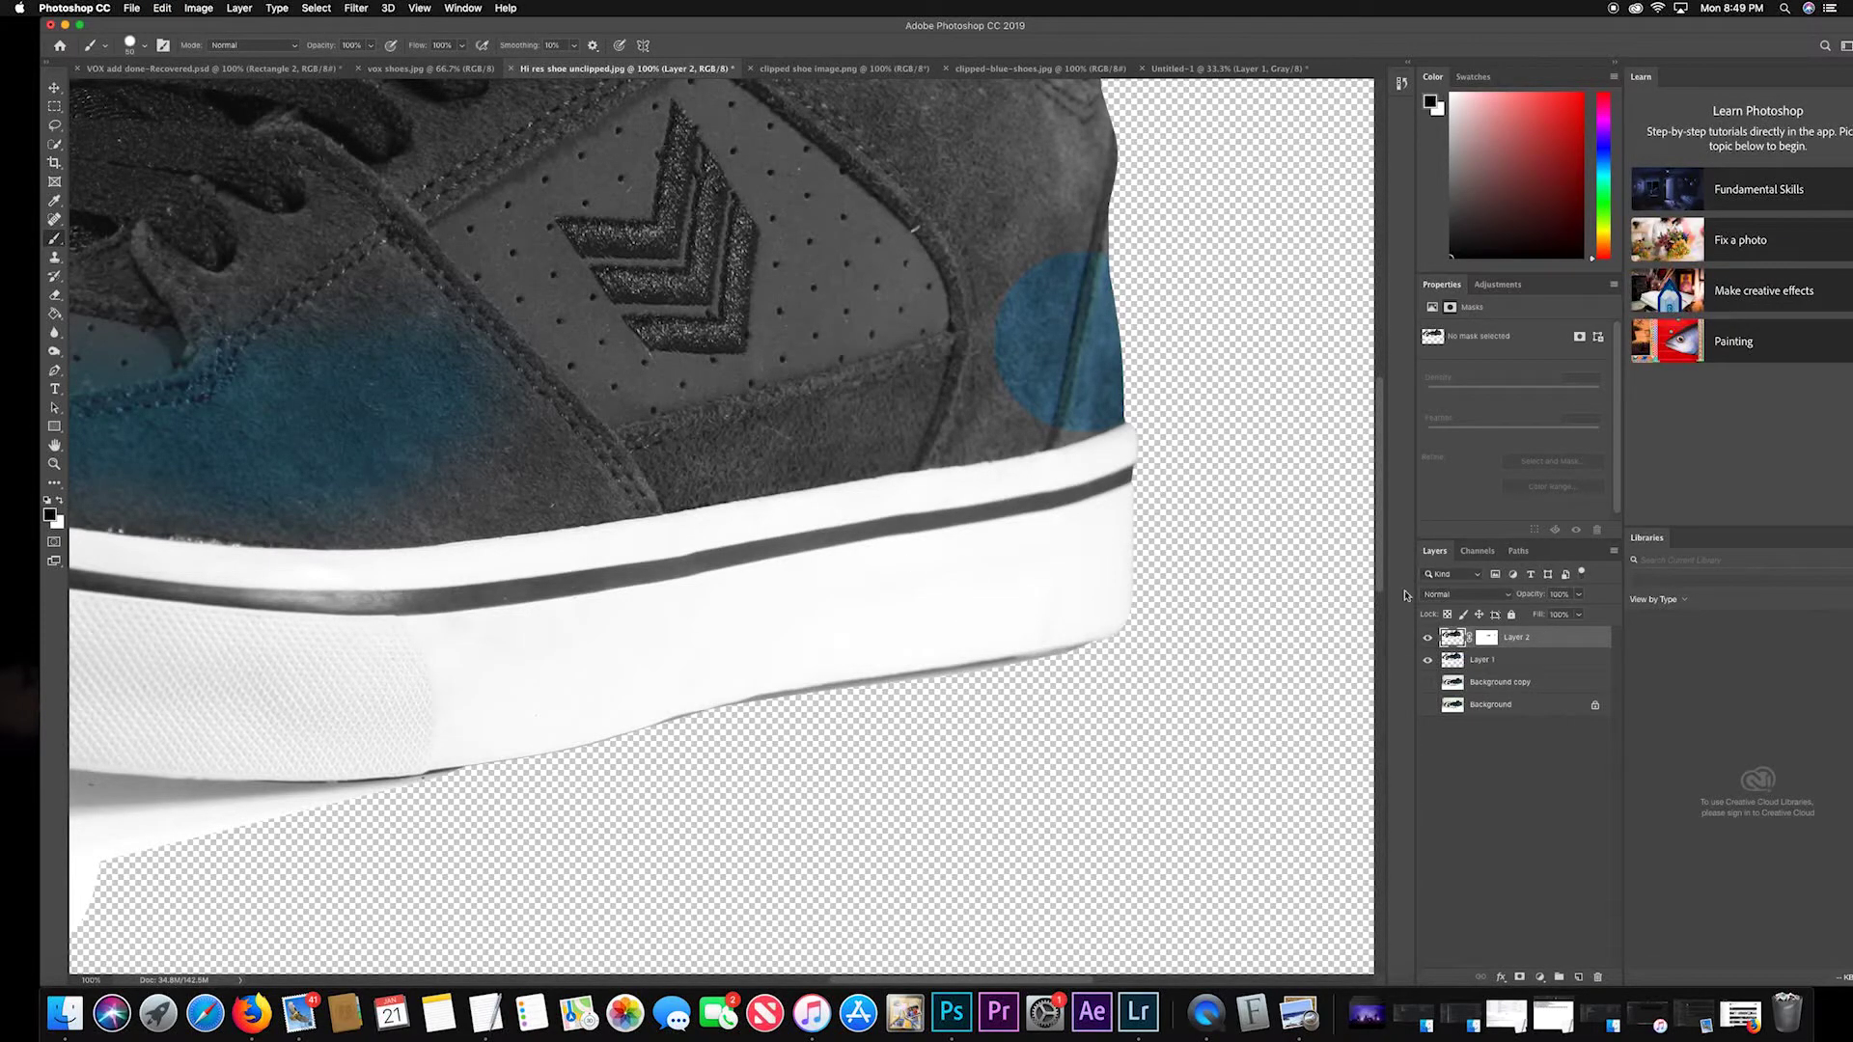
click(1485, 638)
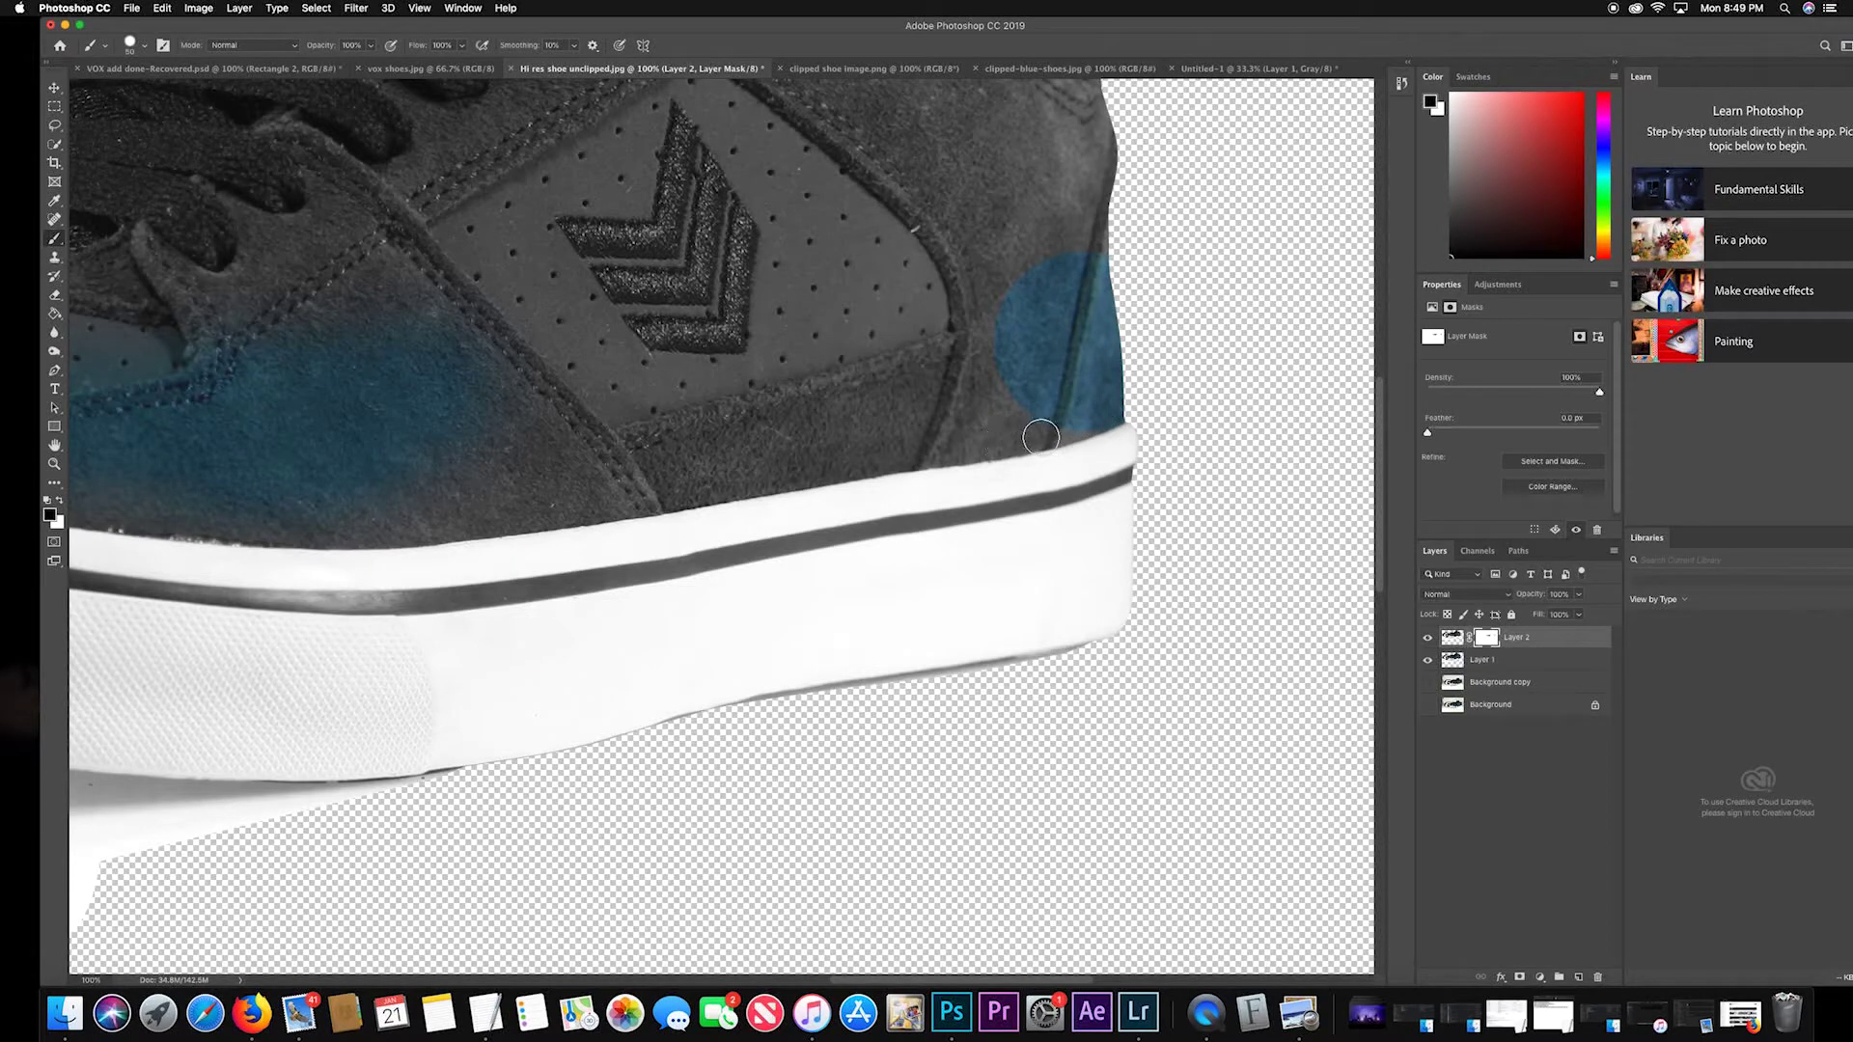
Paint Layer 2's mask to extend blue along the heel patch, the sole edge toward the toe, and the collar.
drag(1038, 436, 765, 479)
mouse_move(613, 503)
mouse_down()
mouse_move(406, 531)
mouse_move(463, 481)
mouse_move(988, 422)
mouse_move(866, 454)
mouse_move(861, 494)
mouse_move(677, 431)
mouse_move(181, 335)
mouse_up()
drag(333, 367, 676, 420)
mouse_move(645, 420)
mouse_down()
mouse_move(516, 389)
mouse_move(465, 451)
mouse_move(520, 377)
mouse_move(796, 340)
mouse_move(583, 356)
mouse_move(666, 337)
mouse_up()
mouse_move(844, 269)
mouse_down()
mouse_move(593, 542)
mouse_move(599, 506)
mouse_move(773, 559)
mouse_move(894, 534)
mouse_move(988, 568)
mouse_move(999, 518)
mouse_move(958, 480)
mouse_move(1040, 516)
mouse_move(1057, 458)
mouse_move(1018, 420)
mouse_move(1141, 467)
mouse_move(1167, 443)
mouse_move(1146, 389)
mouse_move(1098, 358)
mouse_move(1191, 405)
mouse_move(1245, 375)
mouse_move(1199, 295)
mouse_move(1282, 324)
mouse_move(1335, 297)
mouse_up()
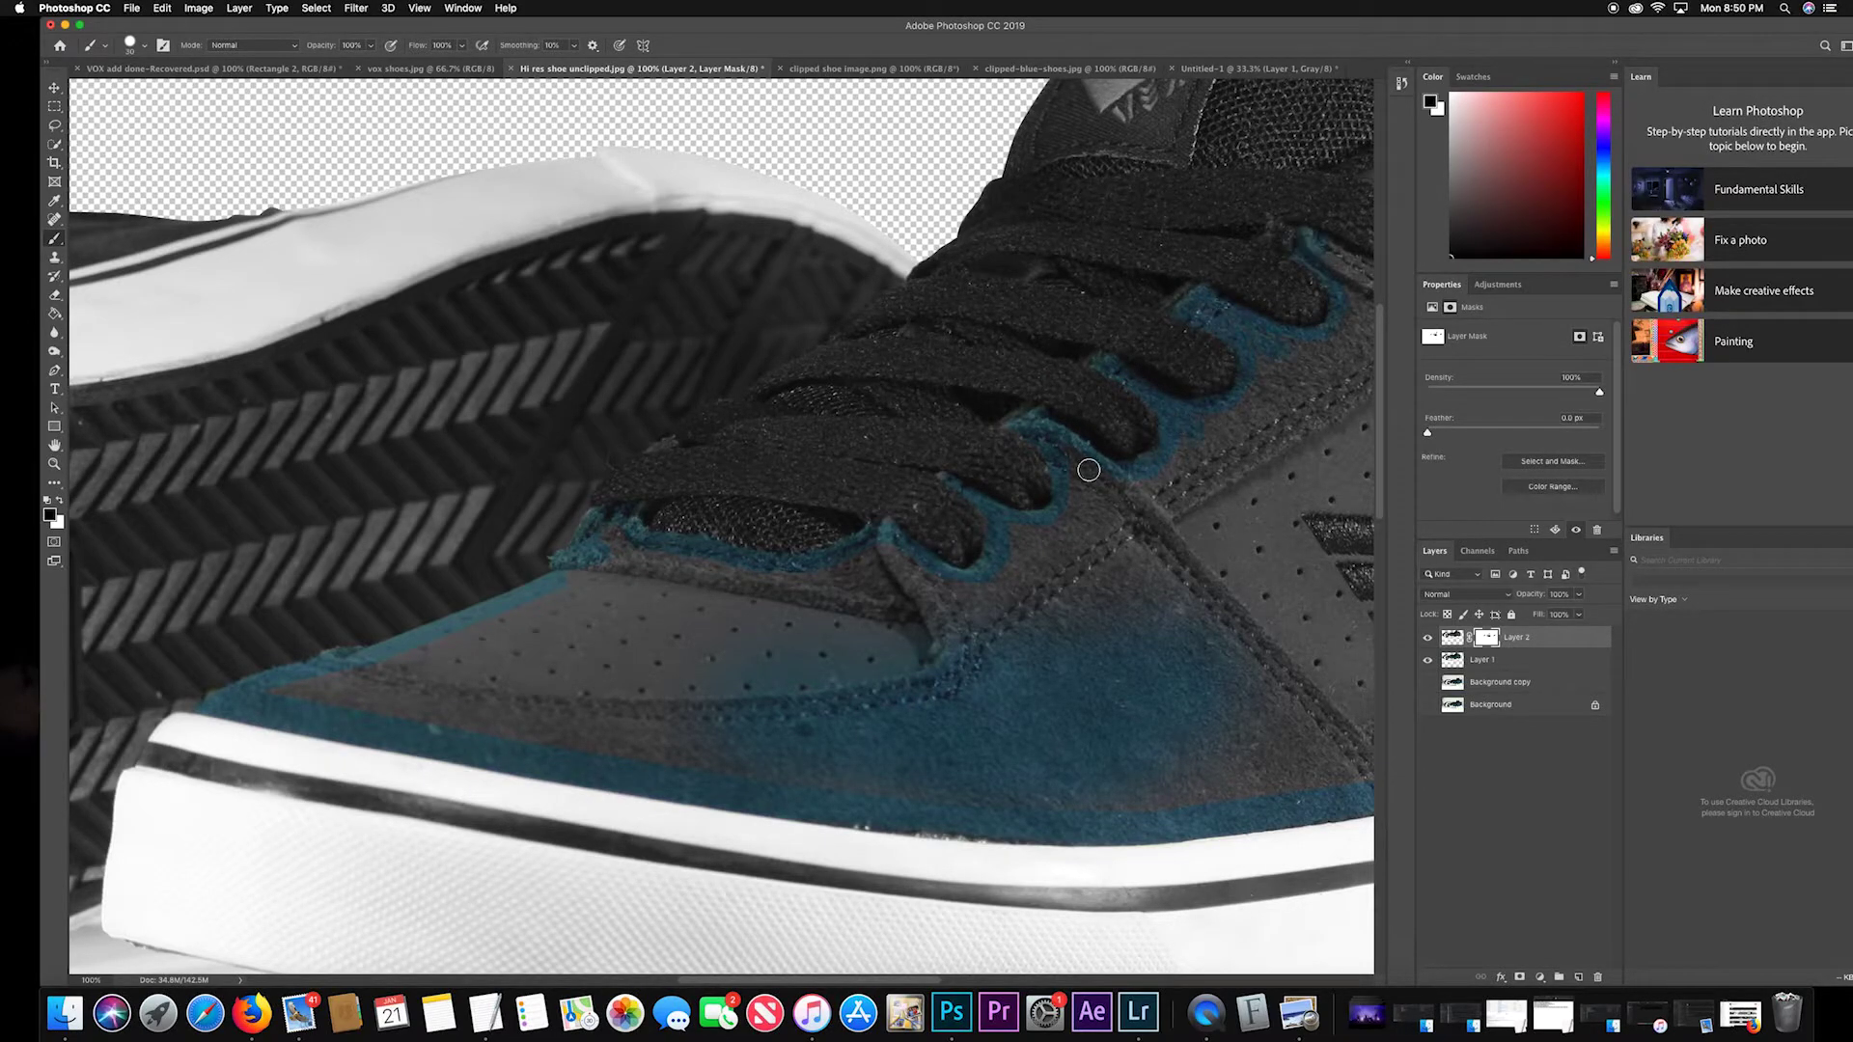
drag(1124, 523, 611, 711)
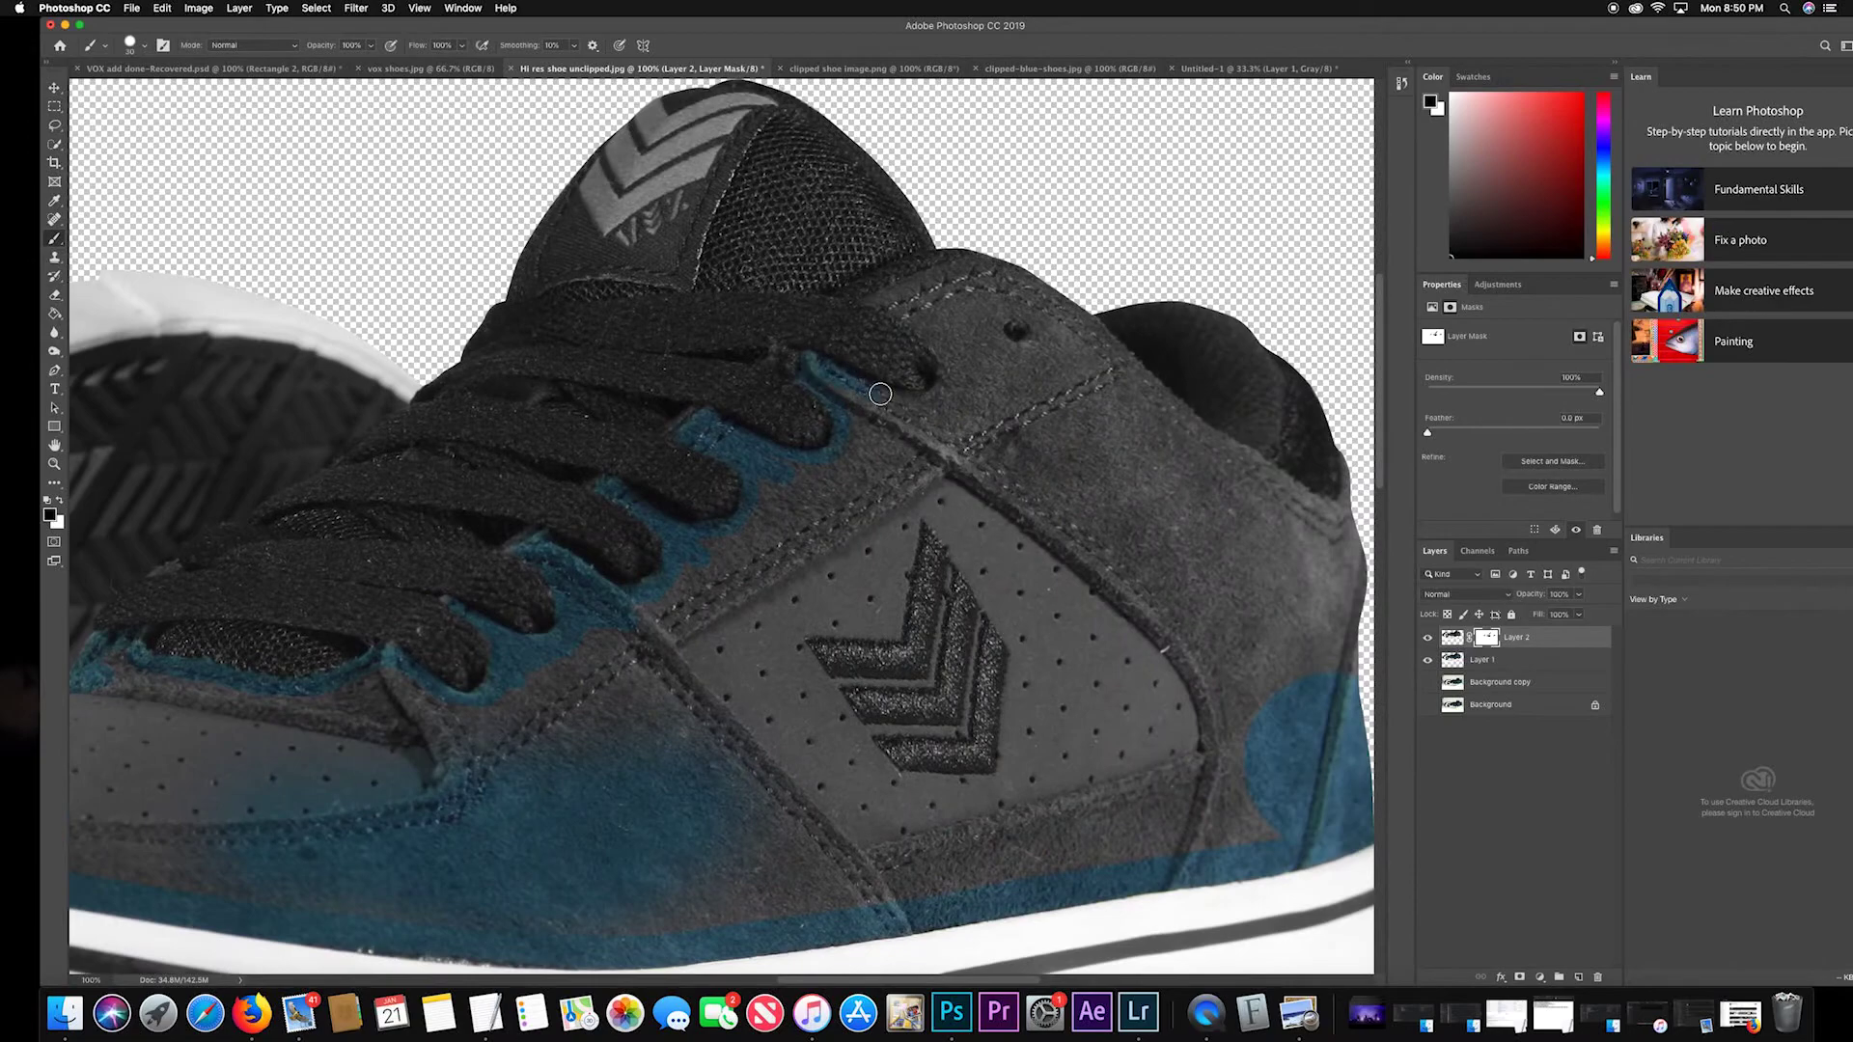
mouse_move(925, 279)
mouse_down()
mouse_move(1000, 265)
mouse_move(1288, 481)
mouse_up()
With colours swapped, reveal blue suede along the collar and heel and clean the lower-edge fringe.
key(x)
key(x)
key(super+minus)
key(super+minus)
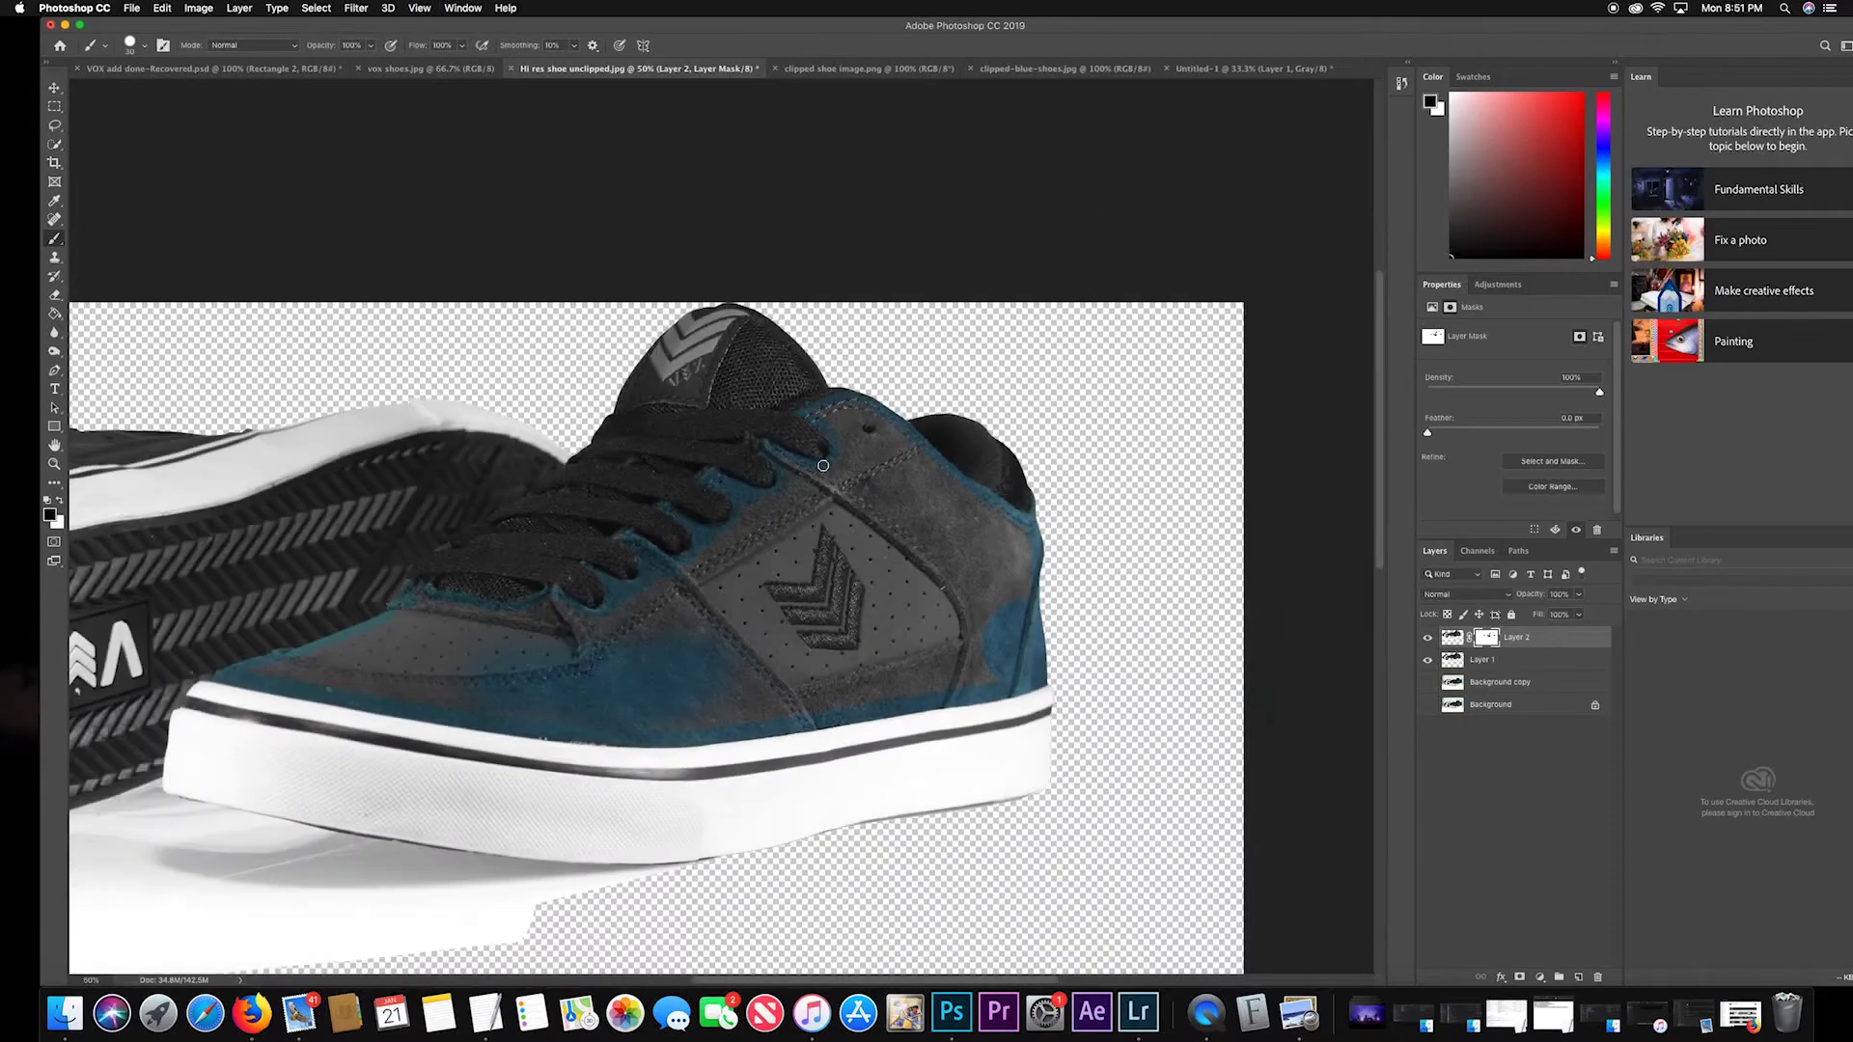
mouse_move(835, 407)
mouse_down()
mouse_move(997, 519)
mouse_move(1025, 598)
mouse_move(966, 594)
mouse_move(873, 647)
mouse_move(883, 581)
mouse_move(830, 497)
mouse_move(912, 616)
mouse_move(984, 620)
mouse_move(935, 678)
mouse_move(898, 651)
mouse_move(798, 662)
mouse_move(743, 591)
mouse_move(745, 564)
mouse_move(802, 567)
mouse_move(803, 493)
mouse_move(728, 593)
mouse_move(697, 574)
mouse_move(718, 628)
mouse_move(706, 702)
mouse_move(774, 702)
mouse_move(770, 682)
mouse_move(755, 700)
mouse_move(887, 686)
mouse_move(975, 552)
mouse_move(844, 461)
mouse_move(492, 669)
mouse_up()
key(bracketright)
key(bracketright)
key(bracketright)
key(bracketright)
key(bracketright)
key(p)
key(b)
key(bracketright)
key(bracketright)
key(bracketright)
key(bracketright)
key(bracketright)
key(bracketleft)
key(bracketleft)
key(bracketleft)
key(bracketleft)
key(bracketleft)
key(bracketleft)
key(bracketleft)
drag(253, 672, 314, 657)
Hide blue Layer 1 and paint out the grey smudge on the white upper in the mask.
click(1428, 661)
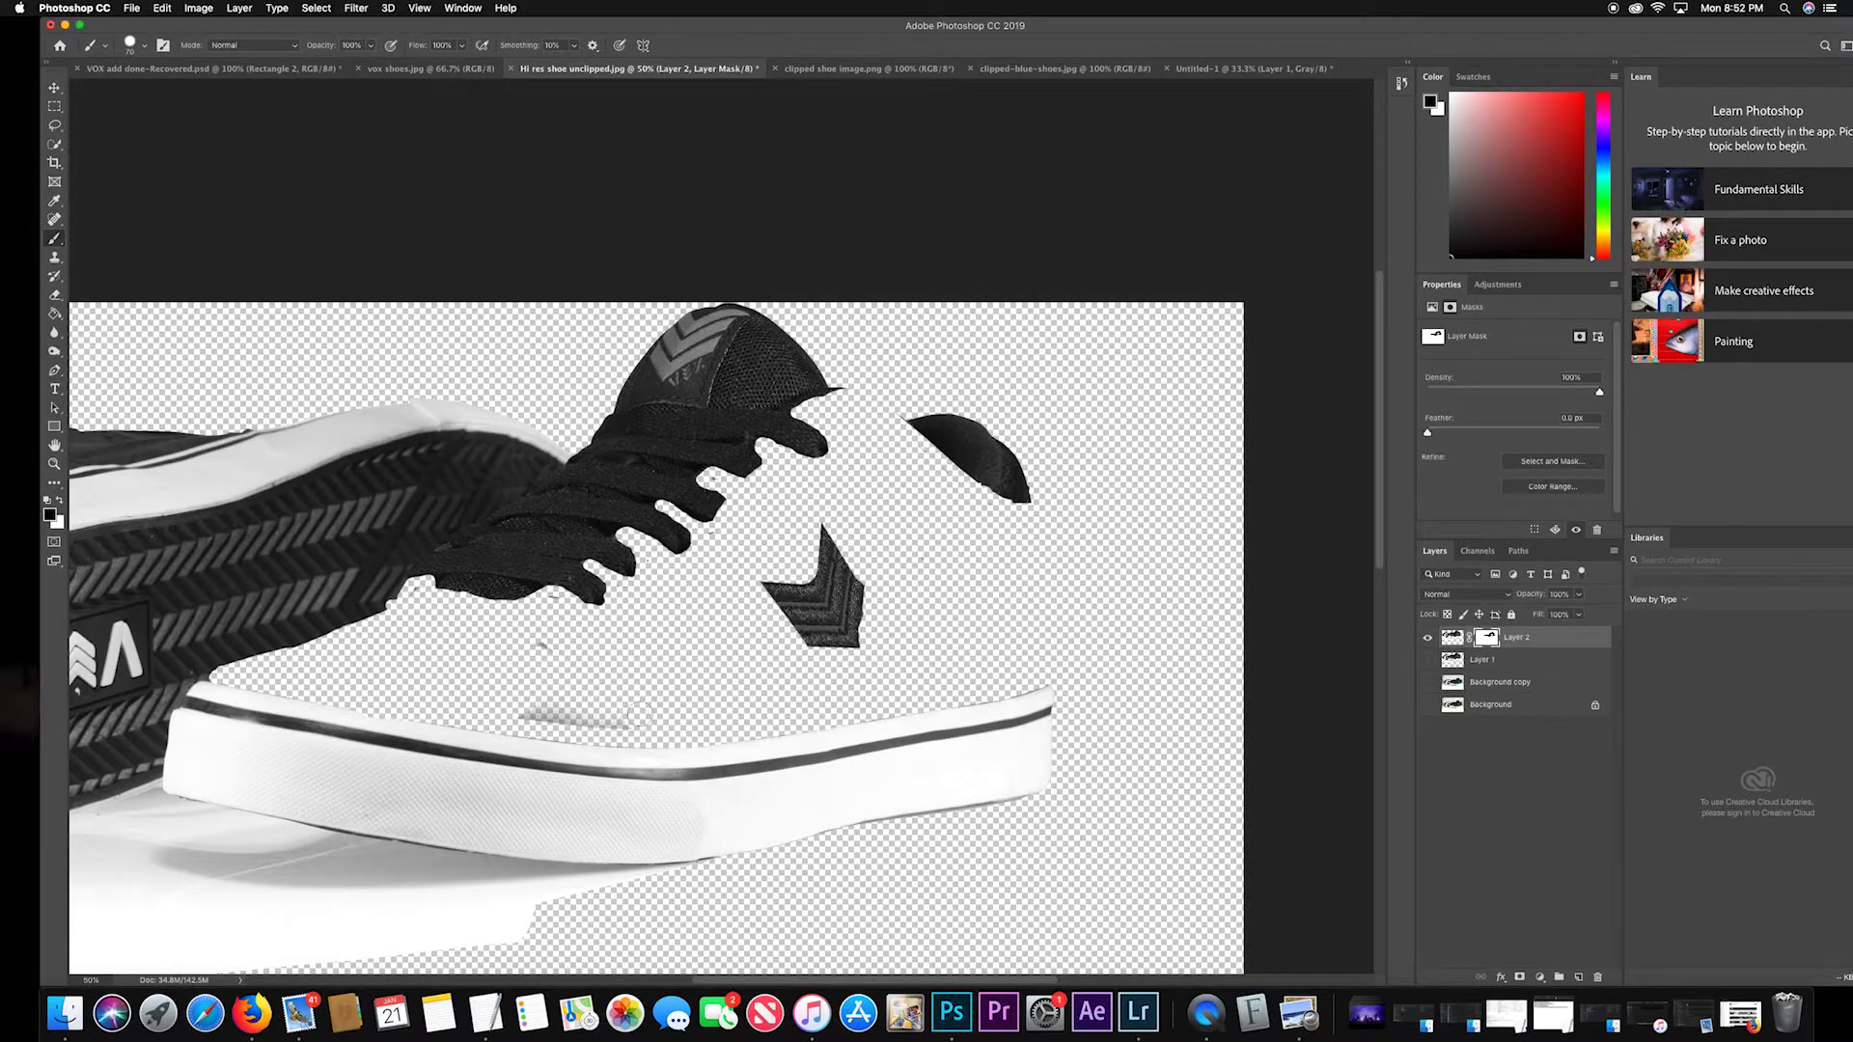
mouse_move(594, 720)
mouse_down()
mouse_move(623, 722)
mouse_move(534, 711)
mouse_up()
Toggle Layer 2's visibility and show Layer 1 so the blue shoe reappears.
click(1428, 638)
click(1427, 637)
click(1427, 660)
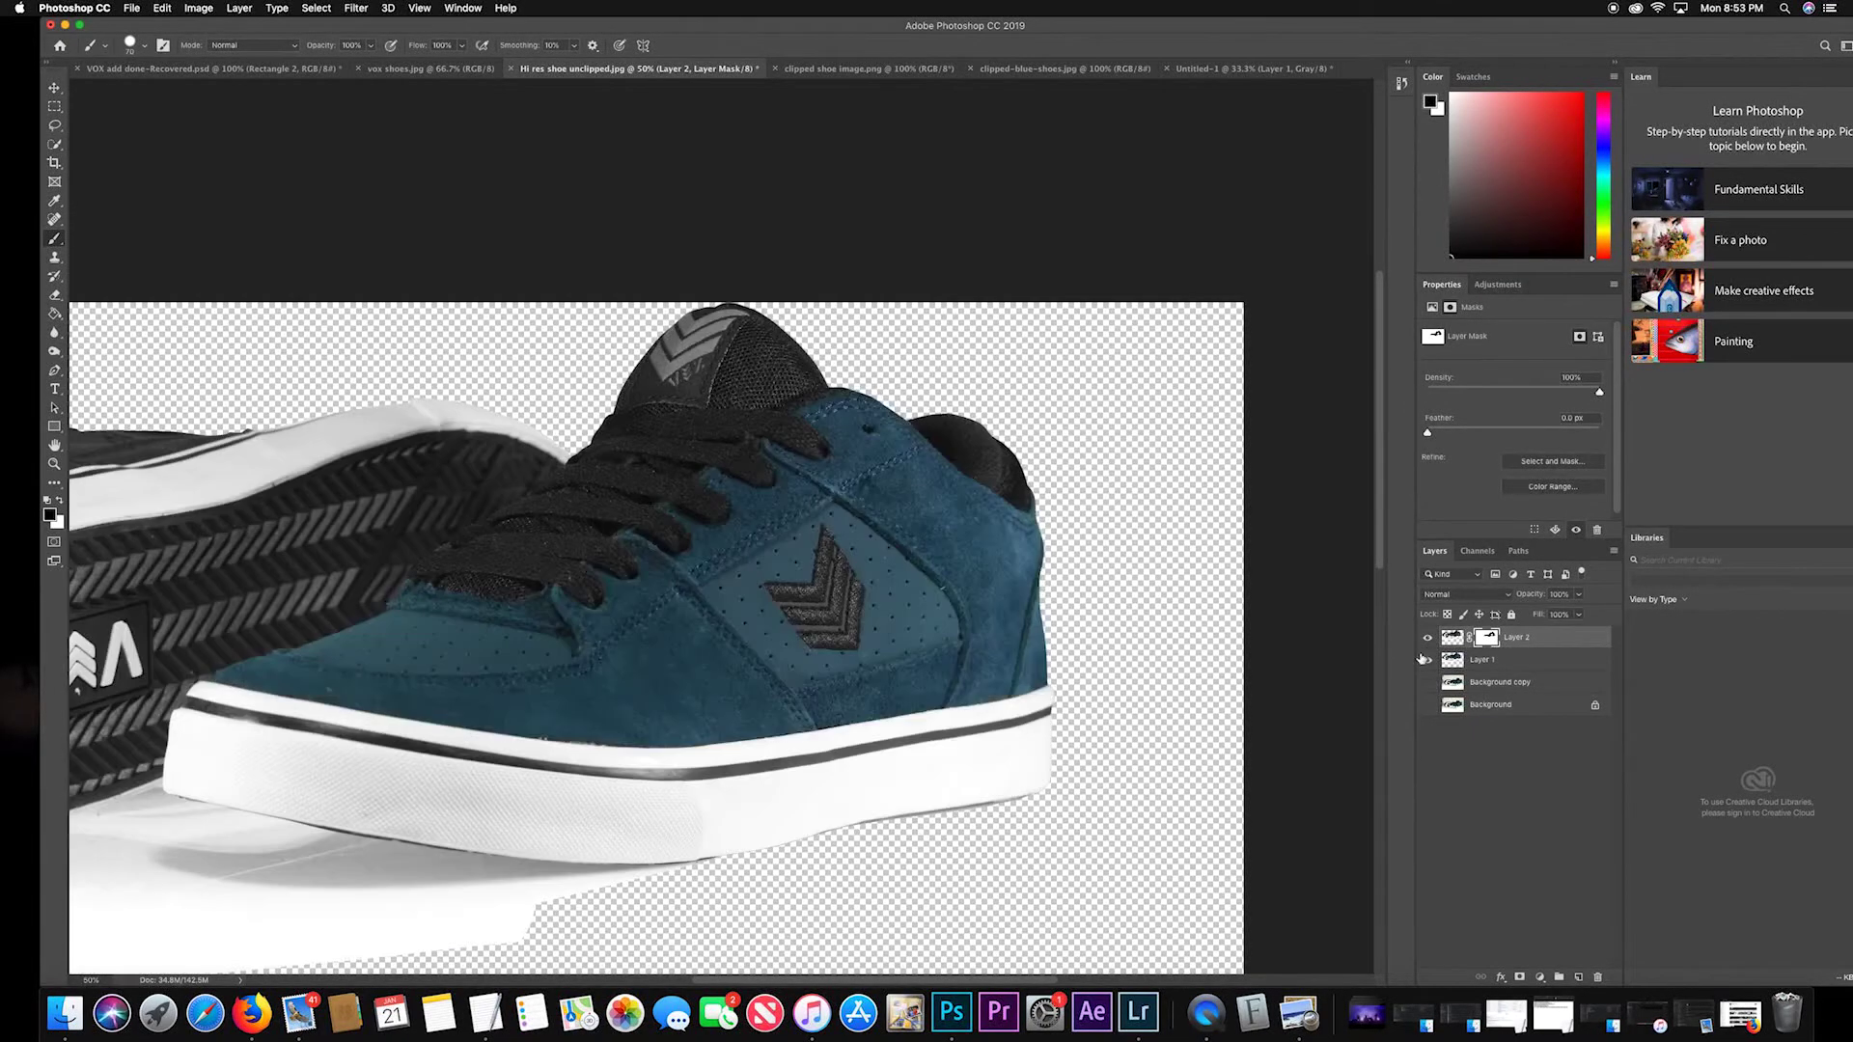
At 200% with a smaller brush, touch up mask spots at the chevron's lower corner and gap top.
key(super+equal)
key(super+equal)
key(super+equal)
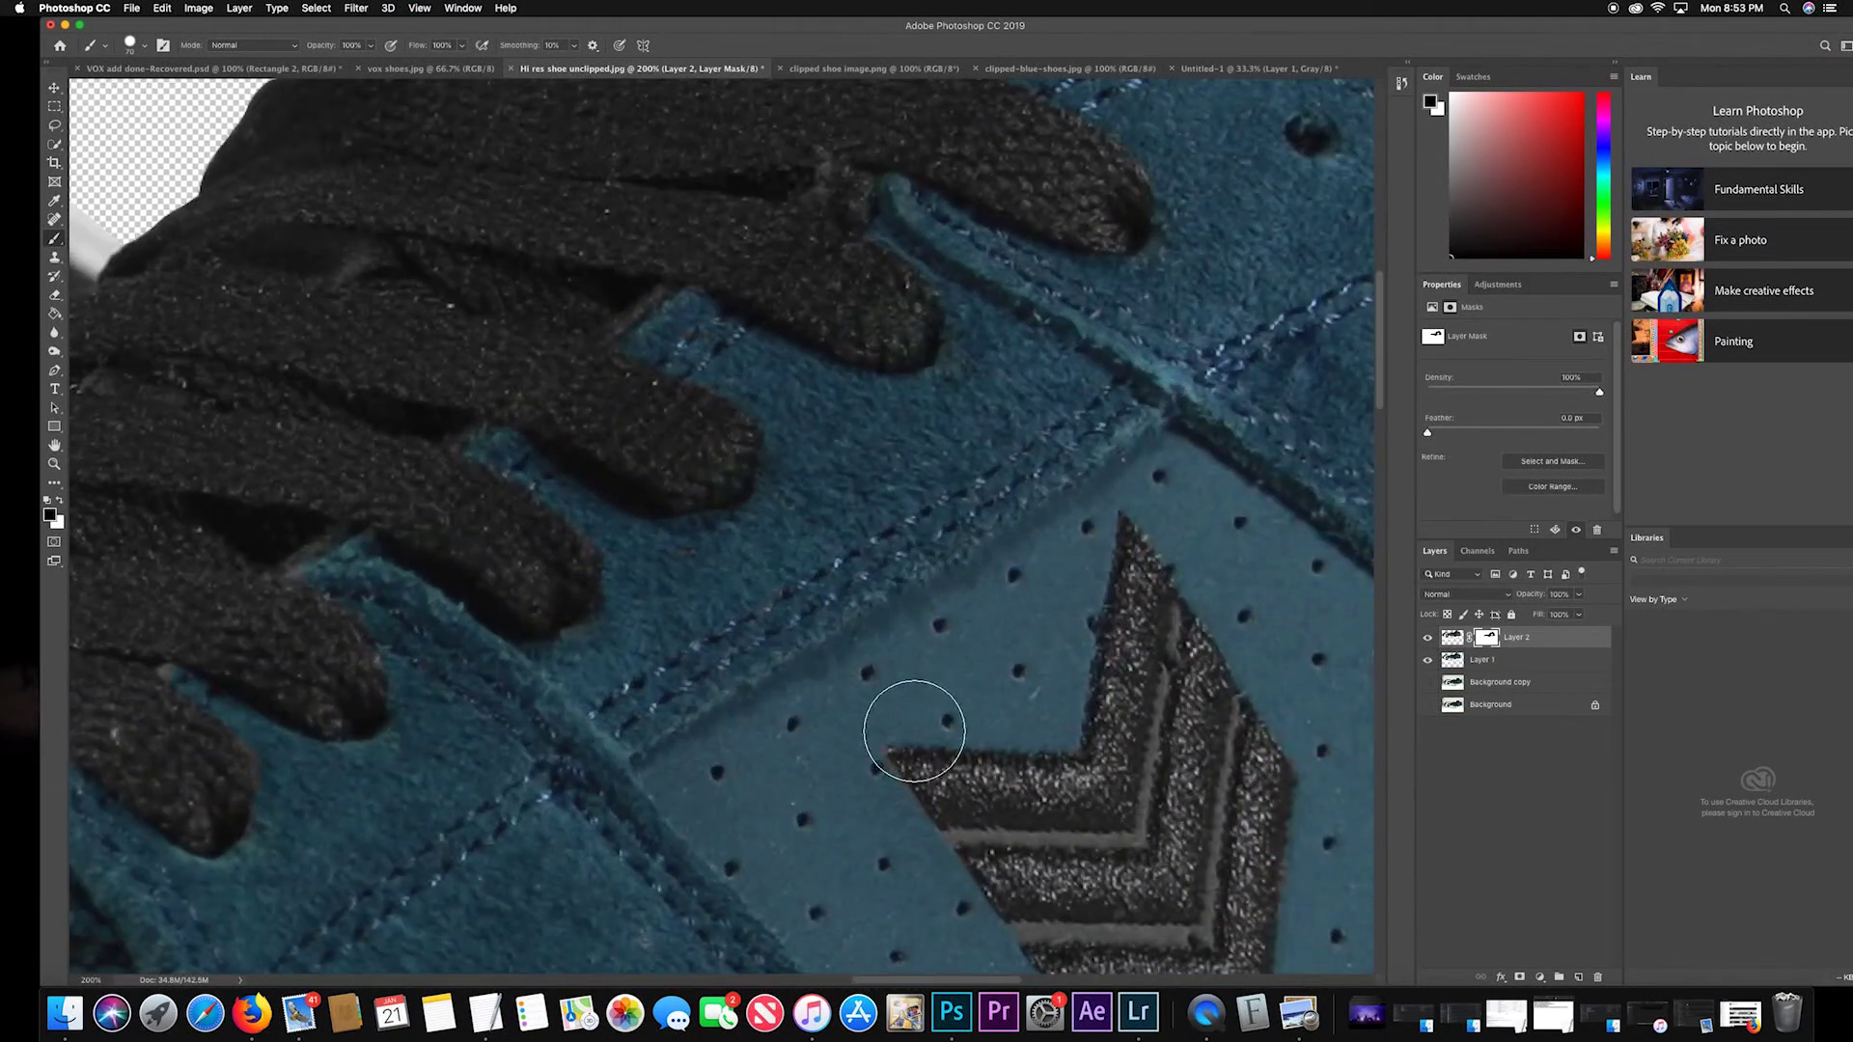
drag(1063, 777, 733, 550)
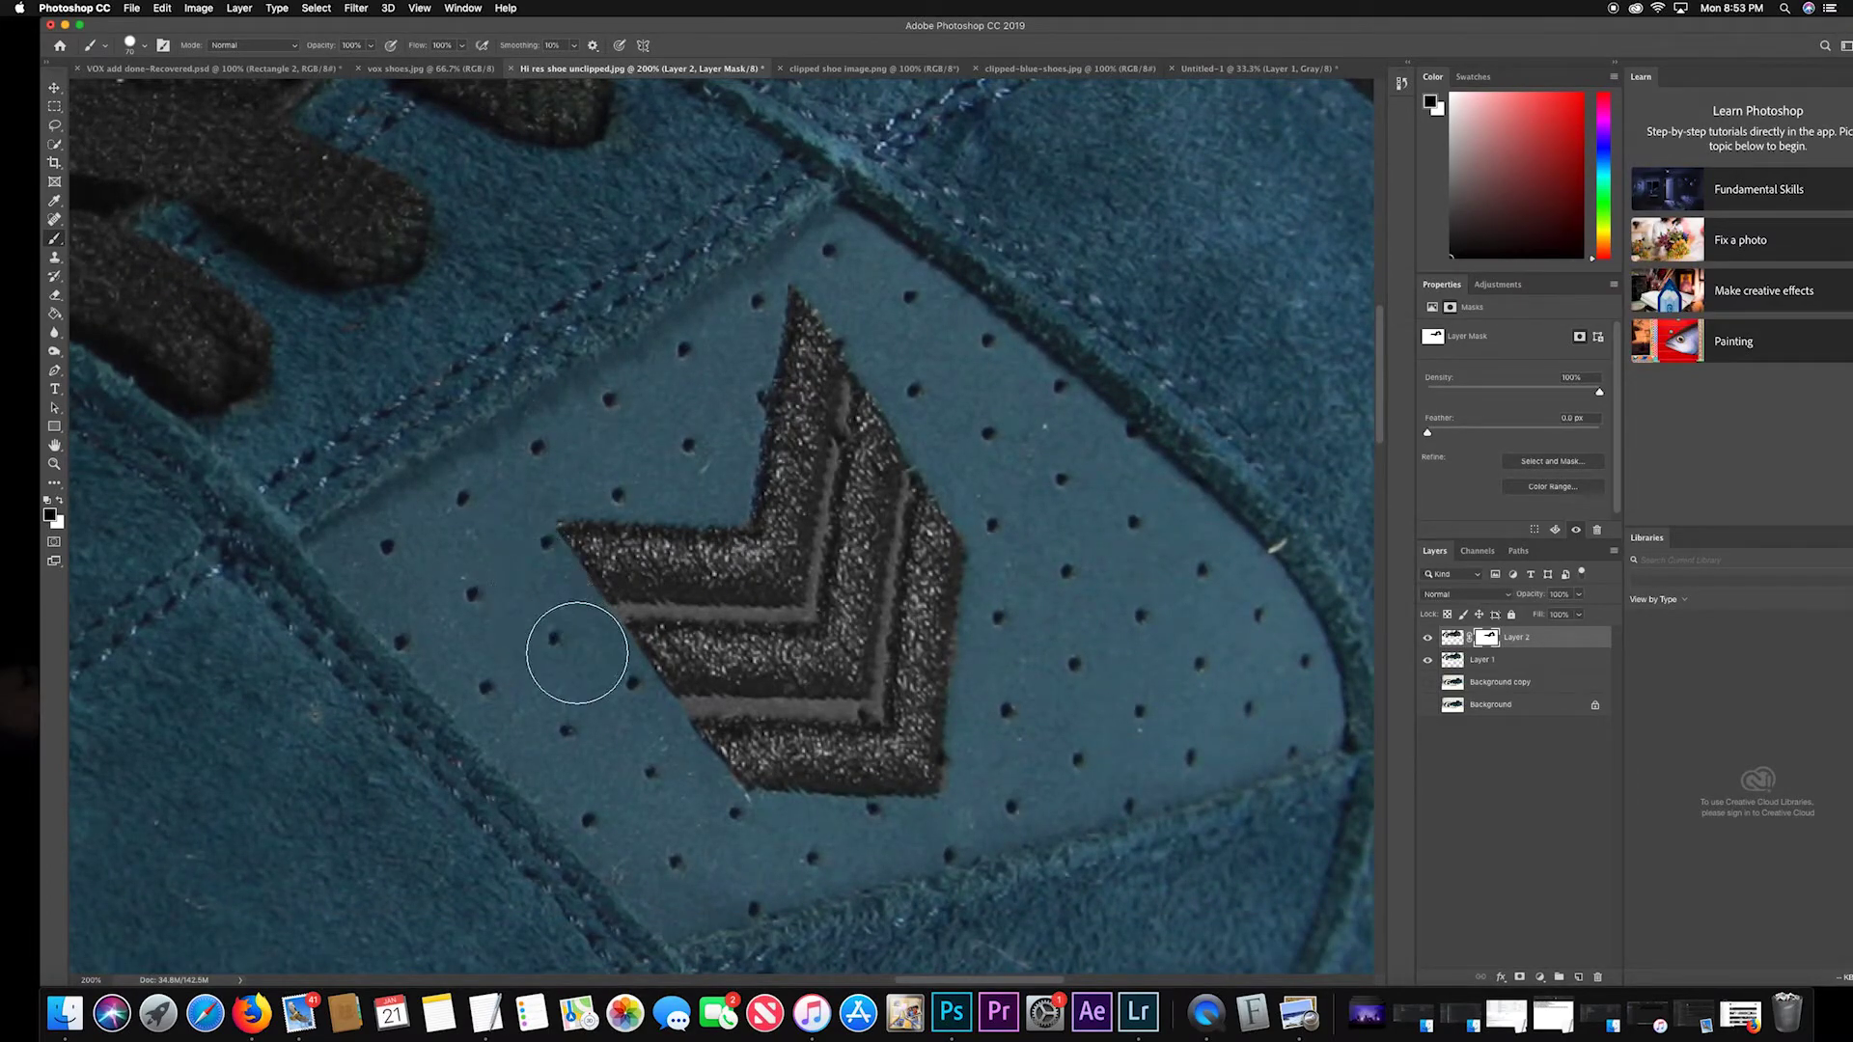
key(bracketleft)
key(bracketleft)
key(bracketleft)
key(bracketleft)
key(bracketleft)
key(bracketleft)
click(875, 716)
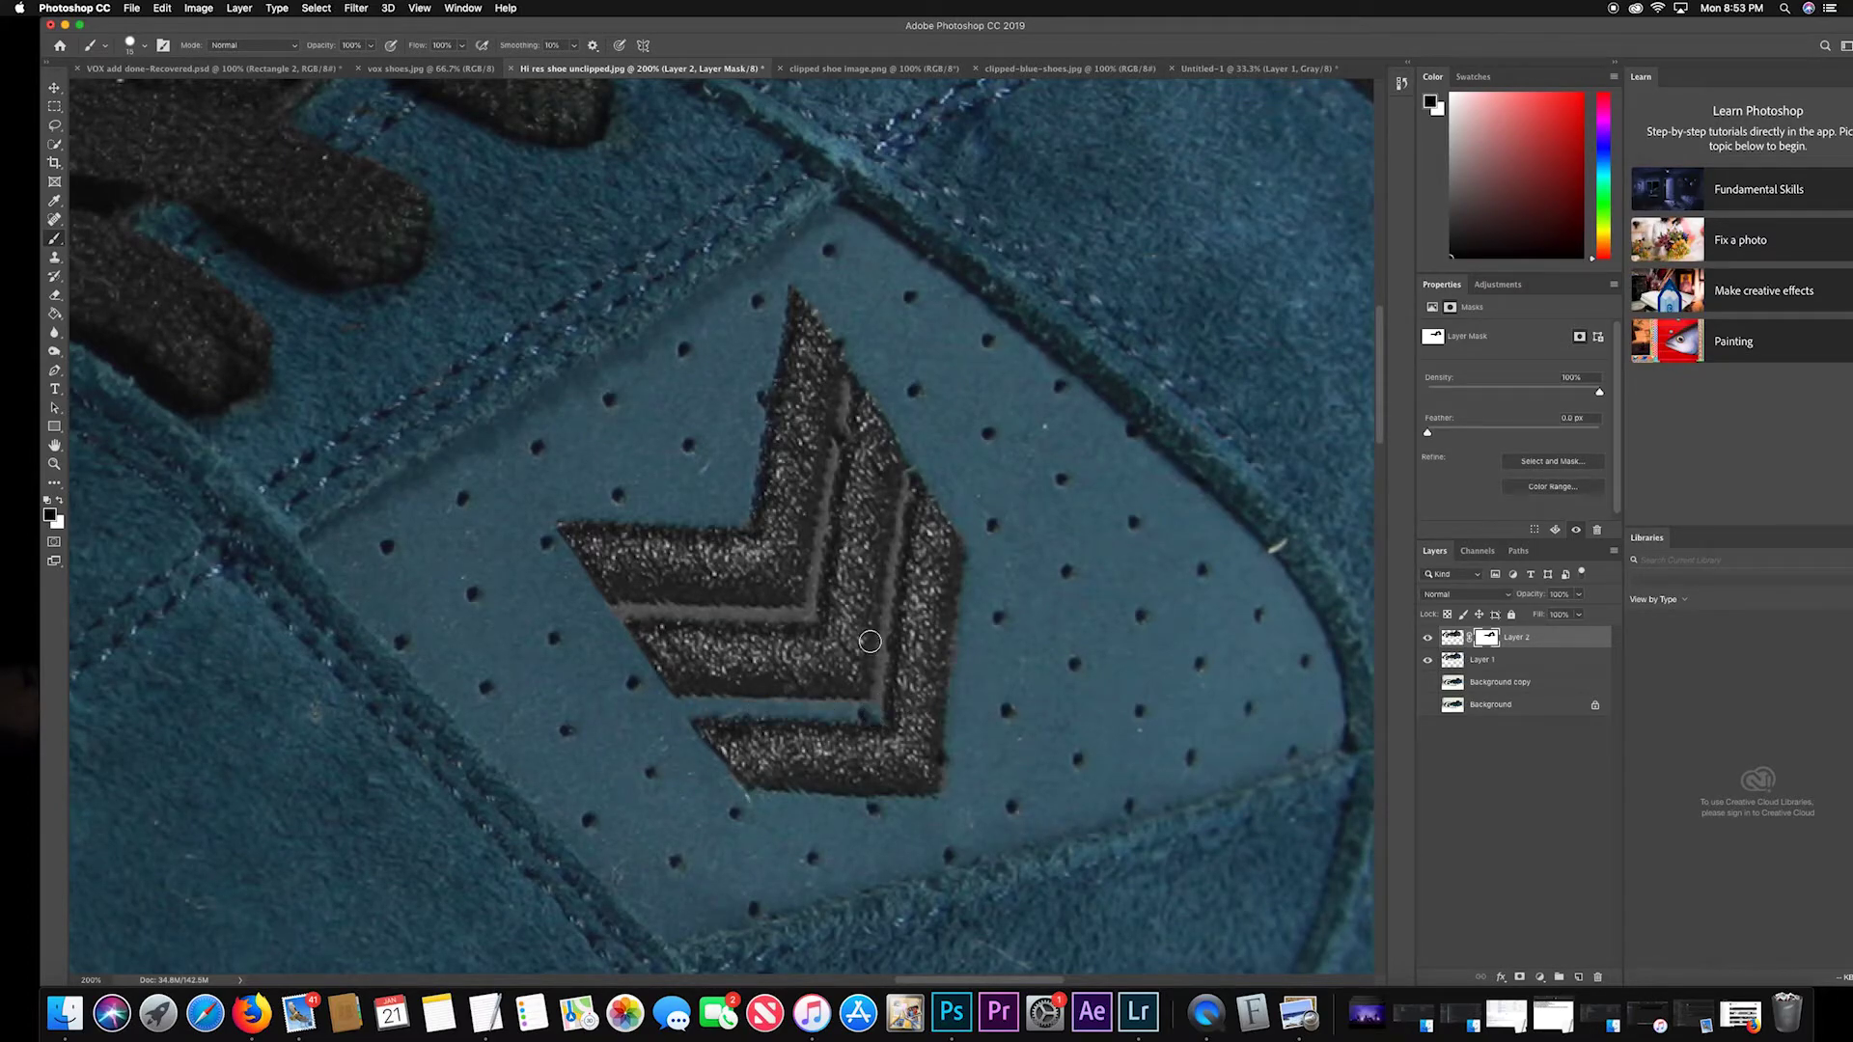
click(907, 477)
At 100% with a larger brush, reveal teal suede along the left shoe's upper edge.
key(super+minus)
key(super+minus)
key(super+minus)
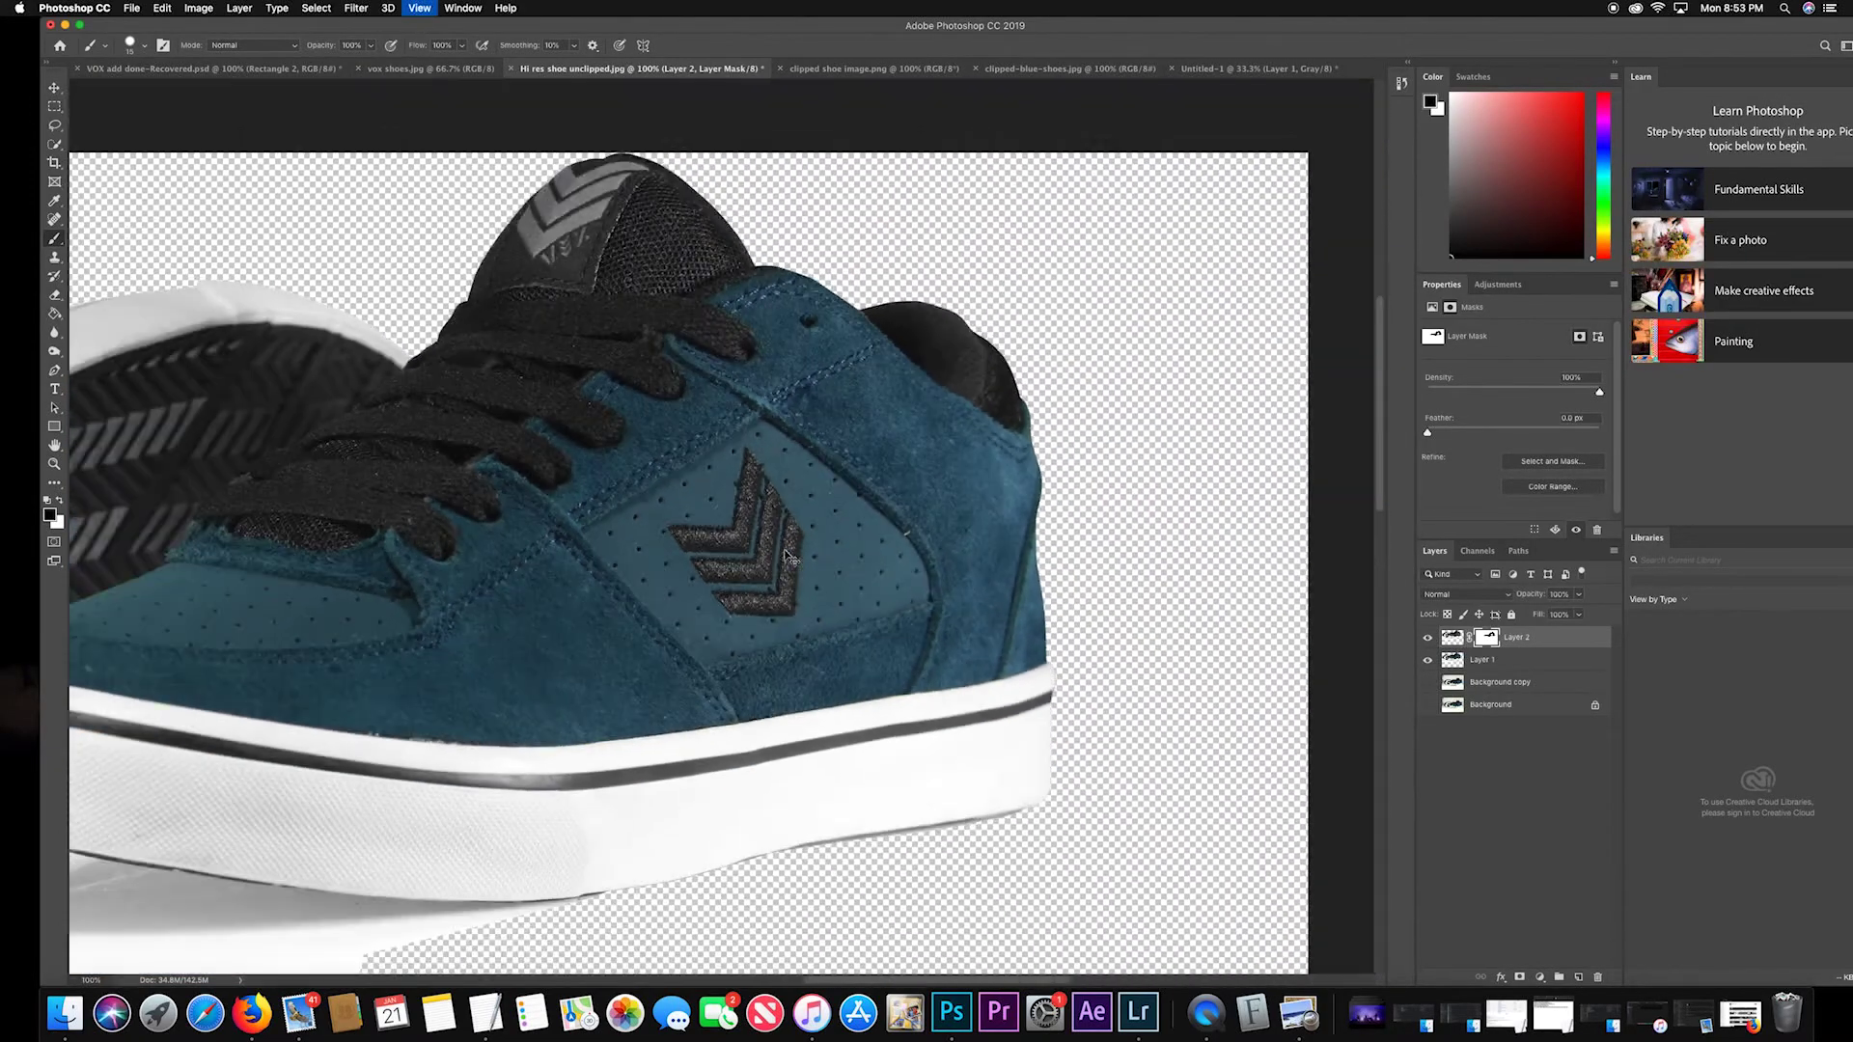
scroll(579, 557, left, 10)
scroll(579, 557, up, 3)
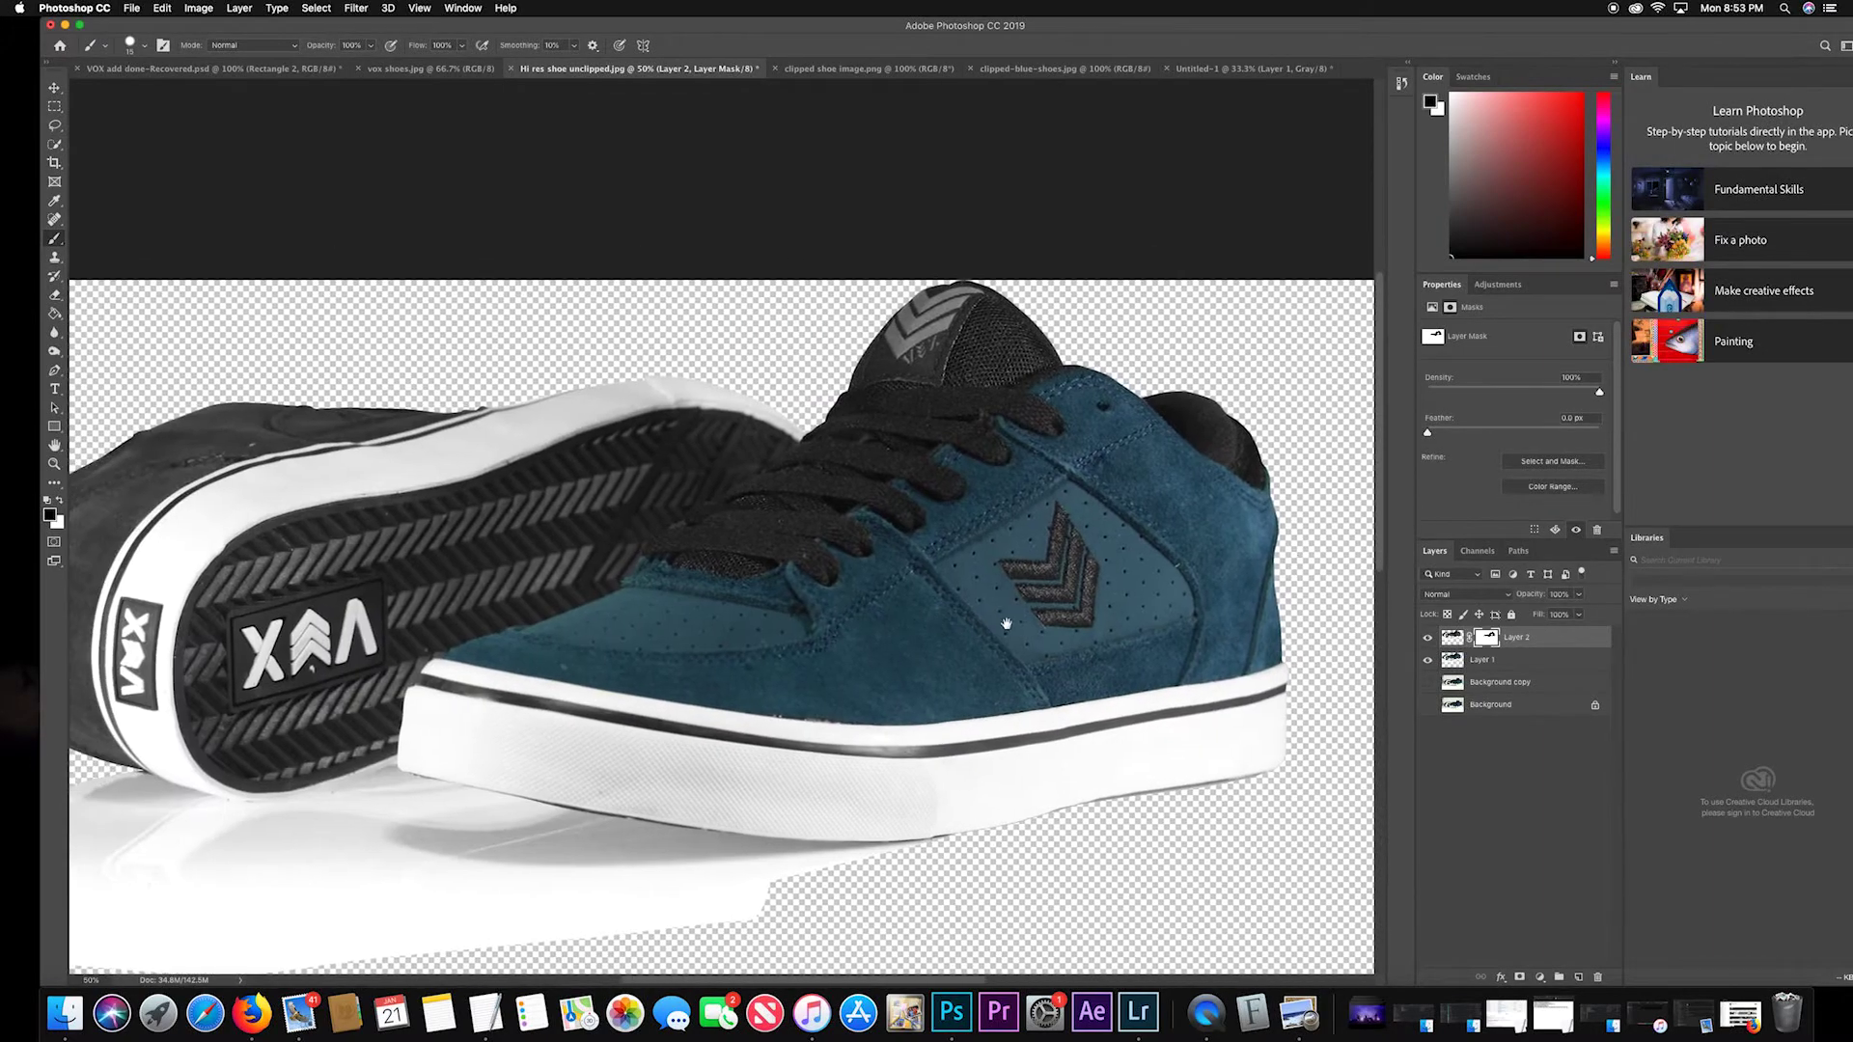
key(super+plus)
key(super+plus)
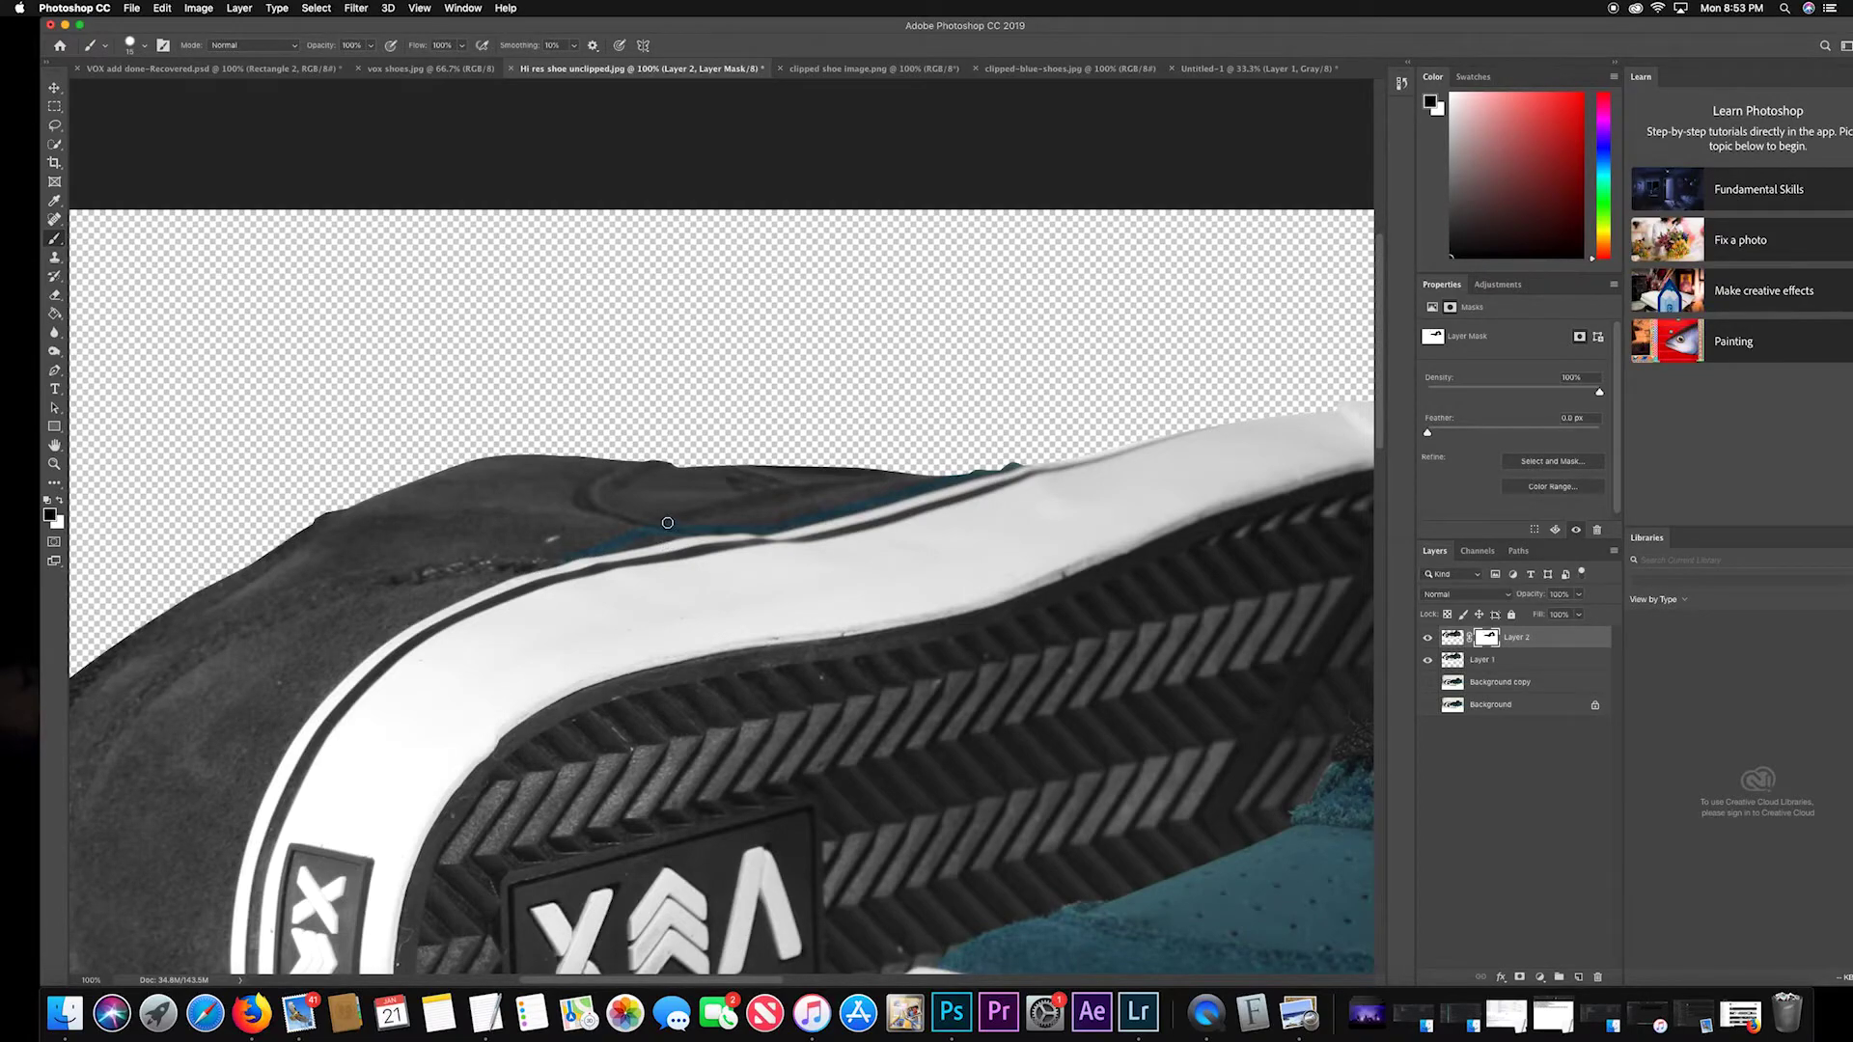
key(bracketright)
key(bracketright)
mouse_move(932, 479)
mouse_down()
mouse_move(565, 542)
mouse_move(458, 584)
mouse_move(579, 535)
mouse_move(539, 537)
mouse_move(401, 612)
mouse_up()
Extend teal suede down the sole and heel edges and over the dark grey top-edge strip.
scroll(495, 679, left, 6)
scroll(495, 680, down, 3)
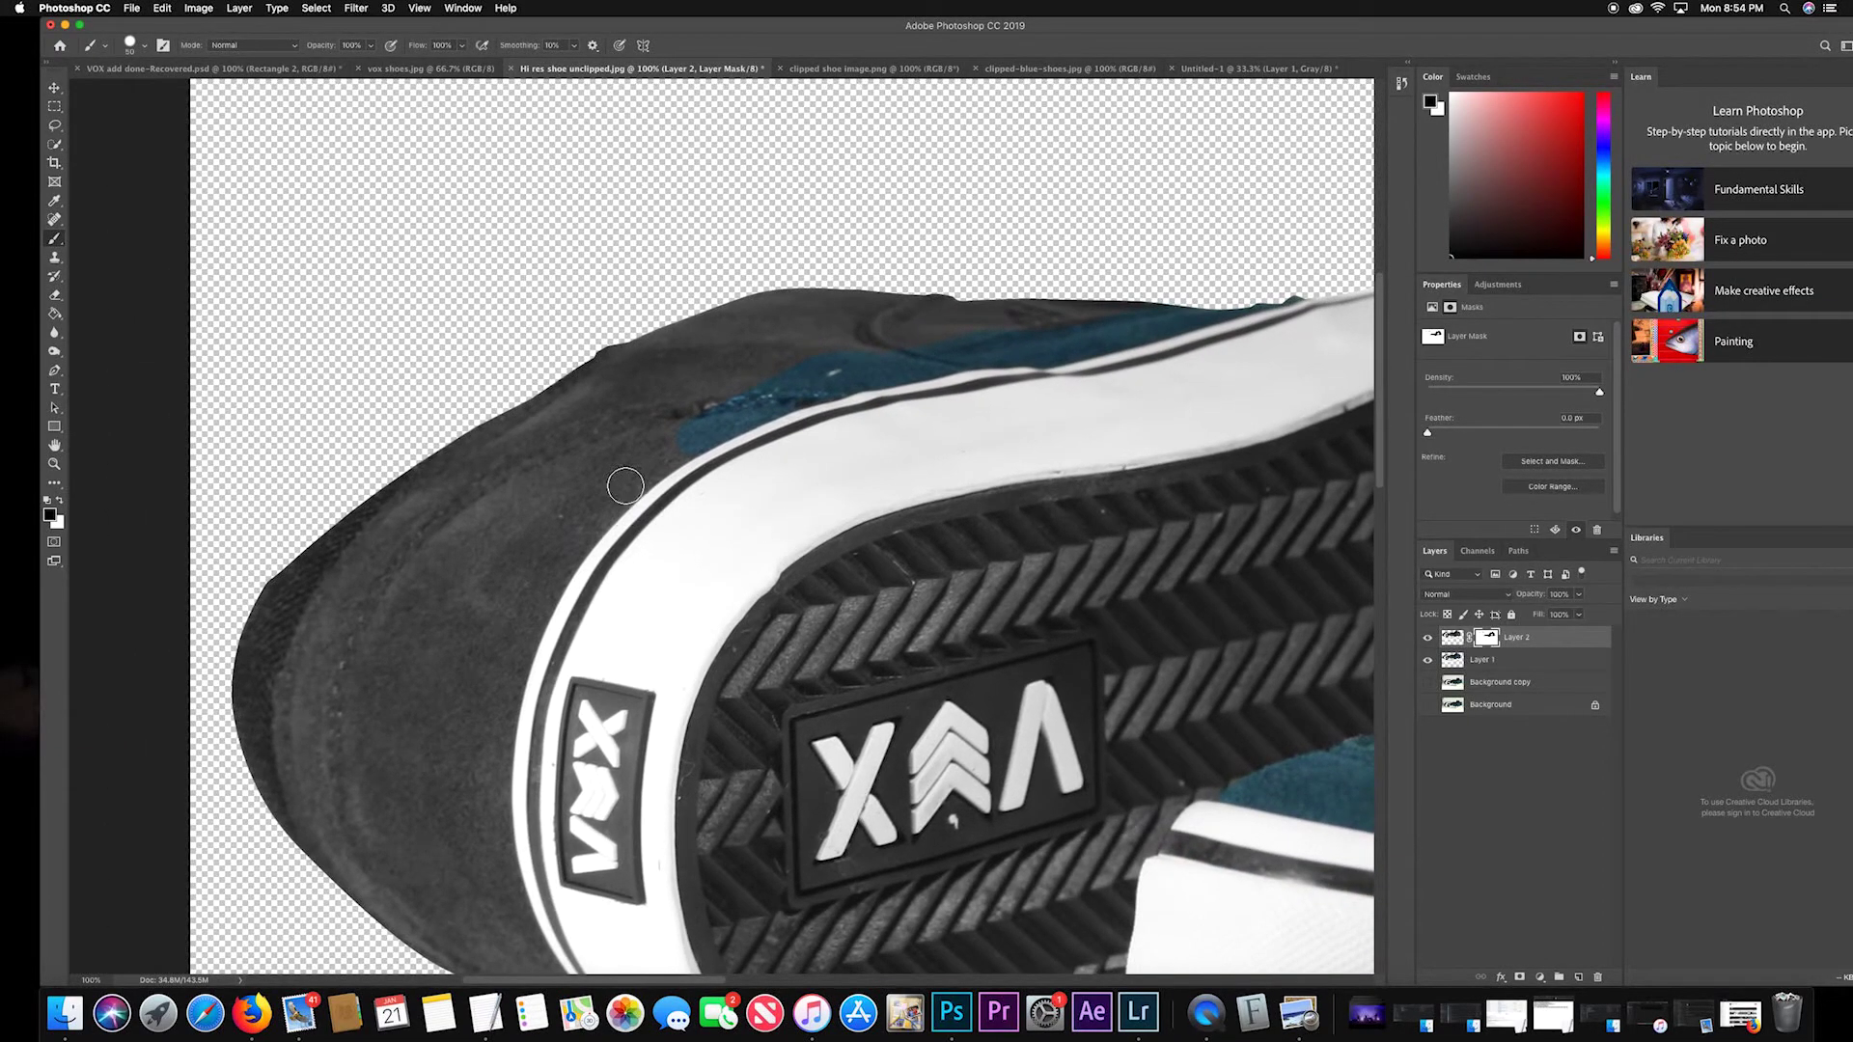
mouse_move(625, 488)
mouse_down()
mouse_move(674, 451)
mouse_move(575, 542)
mouse_up()
drag(534, 613, 500, 728)
drag(495, 802, 512, 913)
scroll(648, 822, down, 4)
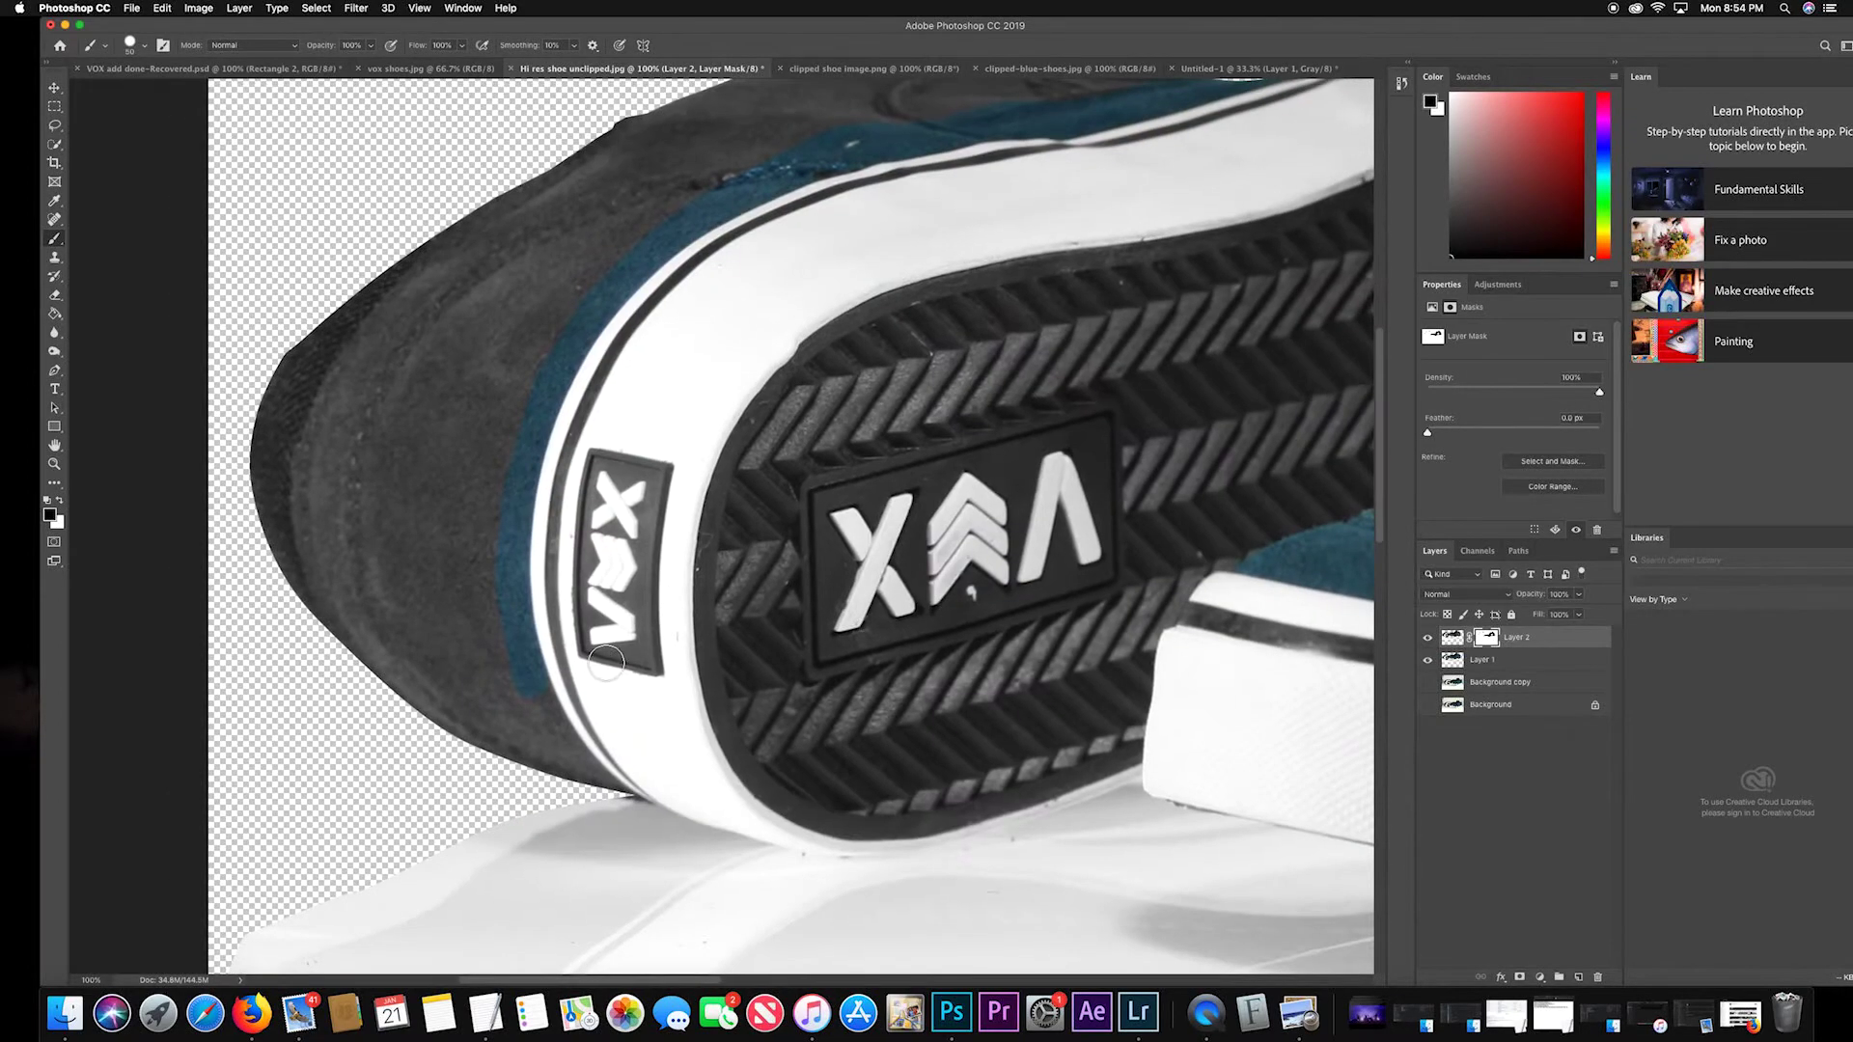
drag(557, 742, 602, 783)
key(bracketleft)
key(bracketleft)
key(bracketright)
key(bracketright)
key(bracketright)
mouse_move(529, 745)
mouse_down()
mouse_move(503, 706)
mouse_move(472, 563)
mouse_move(474, 447)
mouse_move(449, 593)
mouse_move(457, 719)
mouse_move(369, 636)
mouse_move(363, 585)
mouse_move(340, 599)
mouse_move(314, 458)
mouse_move(339, 377)
mouse_move(425, 288)
mouse_move(492, 234)
mouse_move(622, 184)
mouse_move(612, 171)
mouse_move(645, 138)
mouse_move(627, 176)
mouse_move(669, 177)
mouse_move(564, 284)
mouse_move(542, 251)
mouse_move(574, 243)
mouse_move(500, 279)
mouse_move(406, 384)
mouse_move(374, 493)
mouse_move(399, 585)
mouse_move(367, 467)
mouse_move(402, 643)
mouse_move(404, 467)
mouse_move(418, 546)
mouse_move(443, 346)
mouse_move(451, 504)
mouse_move(484, 384)
mouse_move(491, 508)
mouse_move(547, 341)
mouse_move(516, 358)
mouse_move(512, 302)
mouse_up()
mouse_move(643, 286)
mouse_down()
mouse_move(510, 525)
mouse_move(455, 566)
mouse_up()
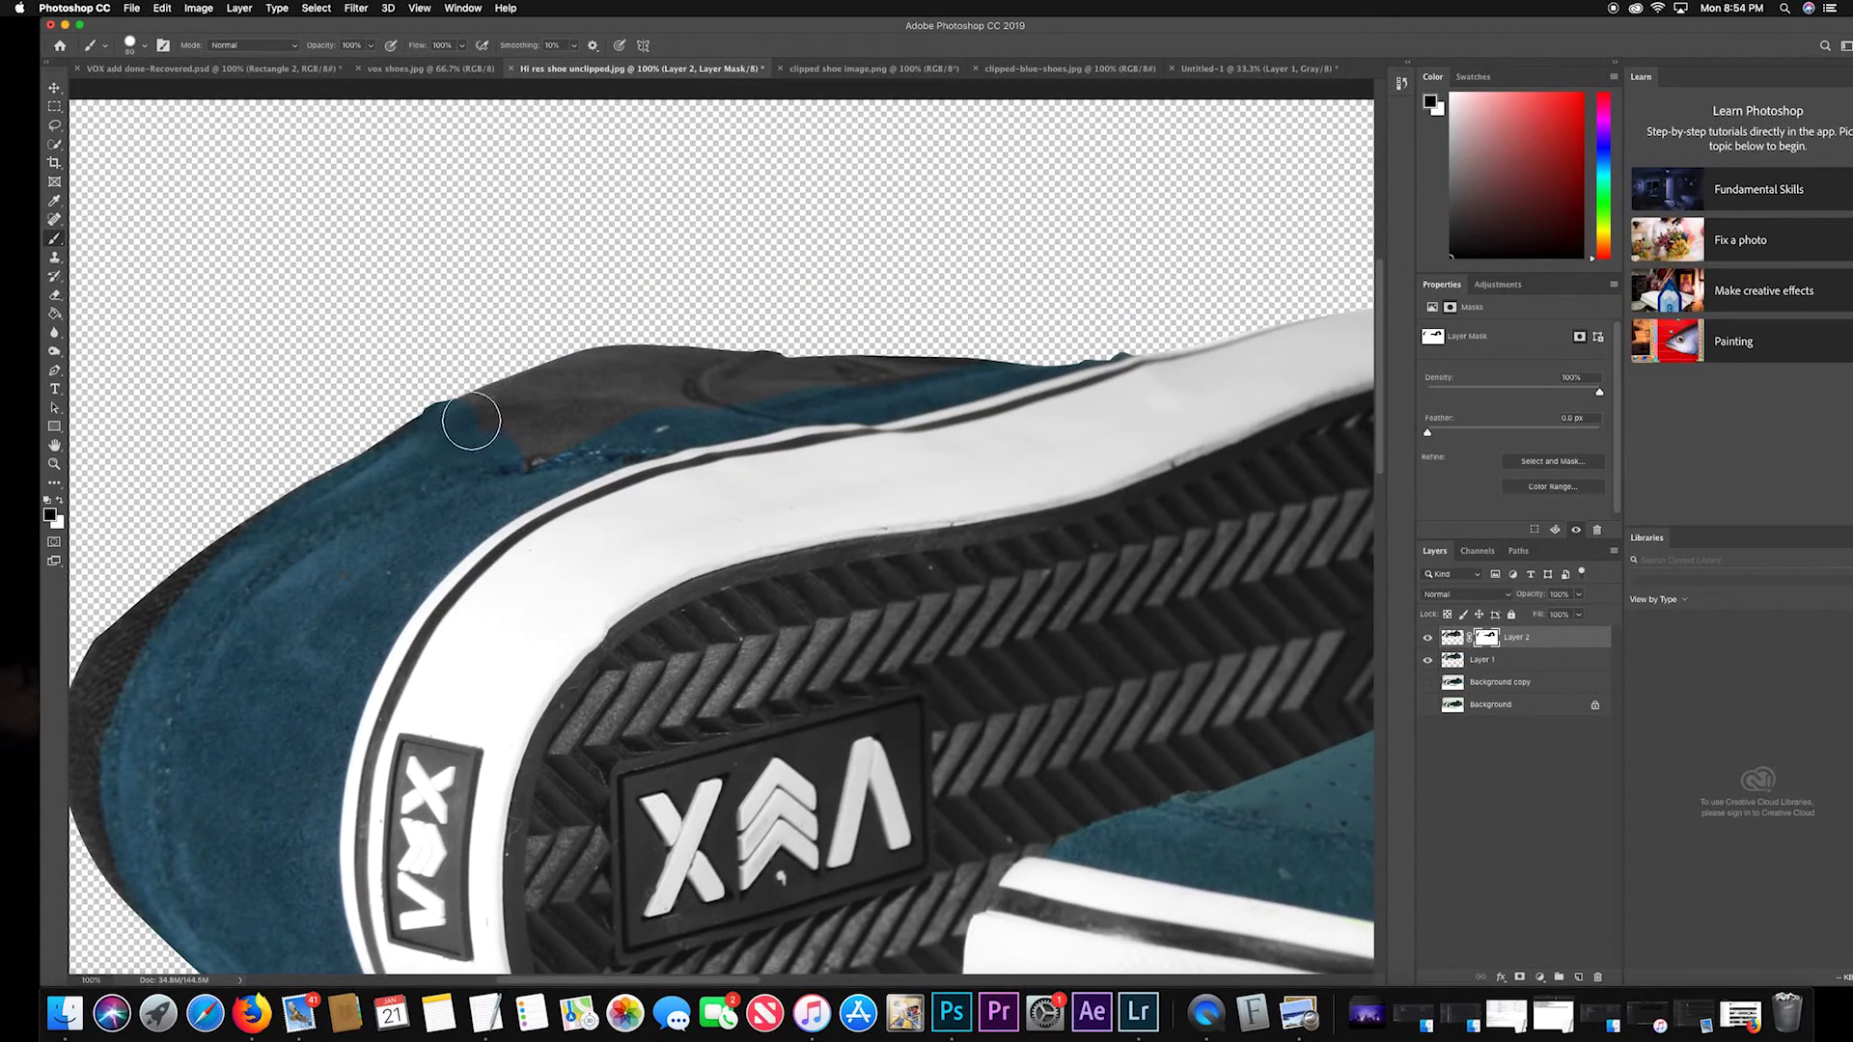
mouse_move(586, 365)
mouse_down()
mouse_move(964, 367)
mouse_move(760, 379)
mouse_move(503, 449)
mouse_move(595, 461)
mouse_up()
Zoom out to 33.3% so both sneakers fit in the window.
key(super+minus)
key(super+minus)
key(super+minus)
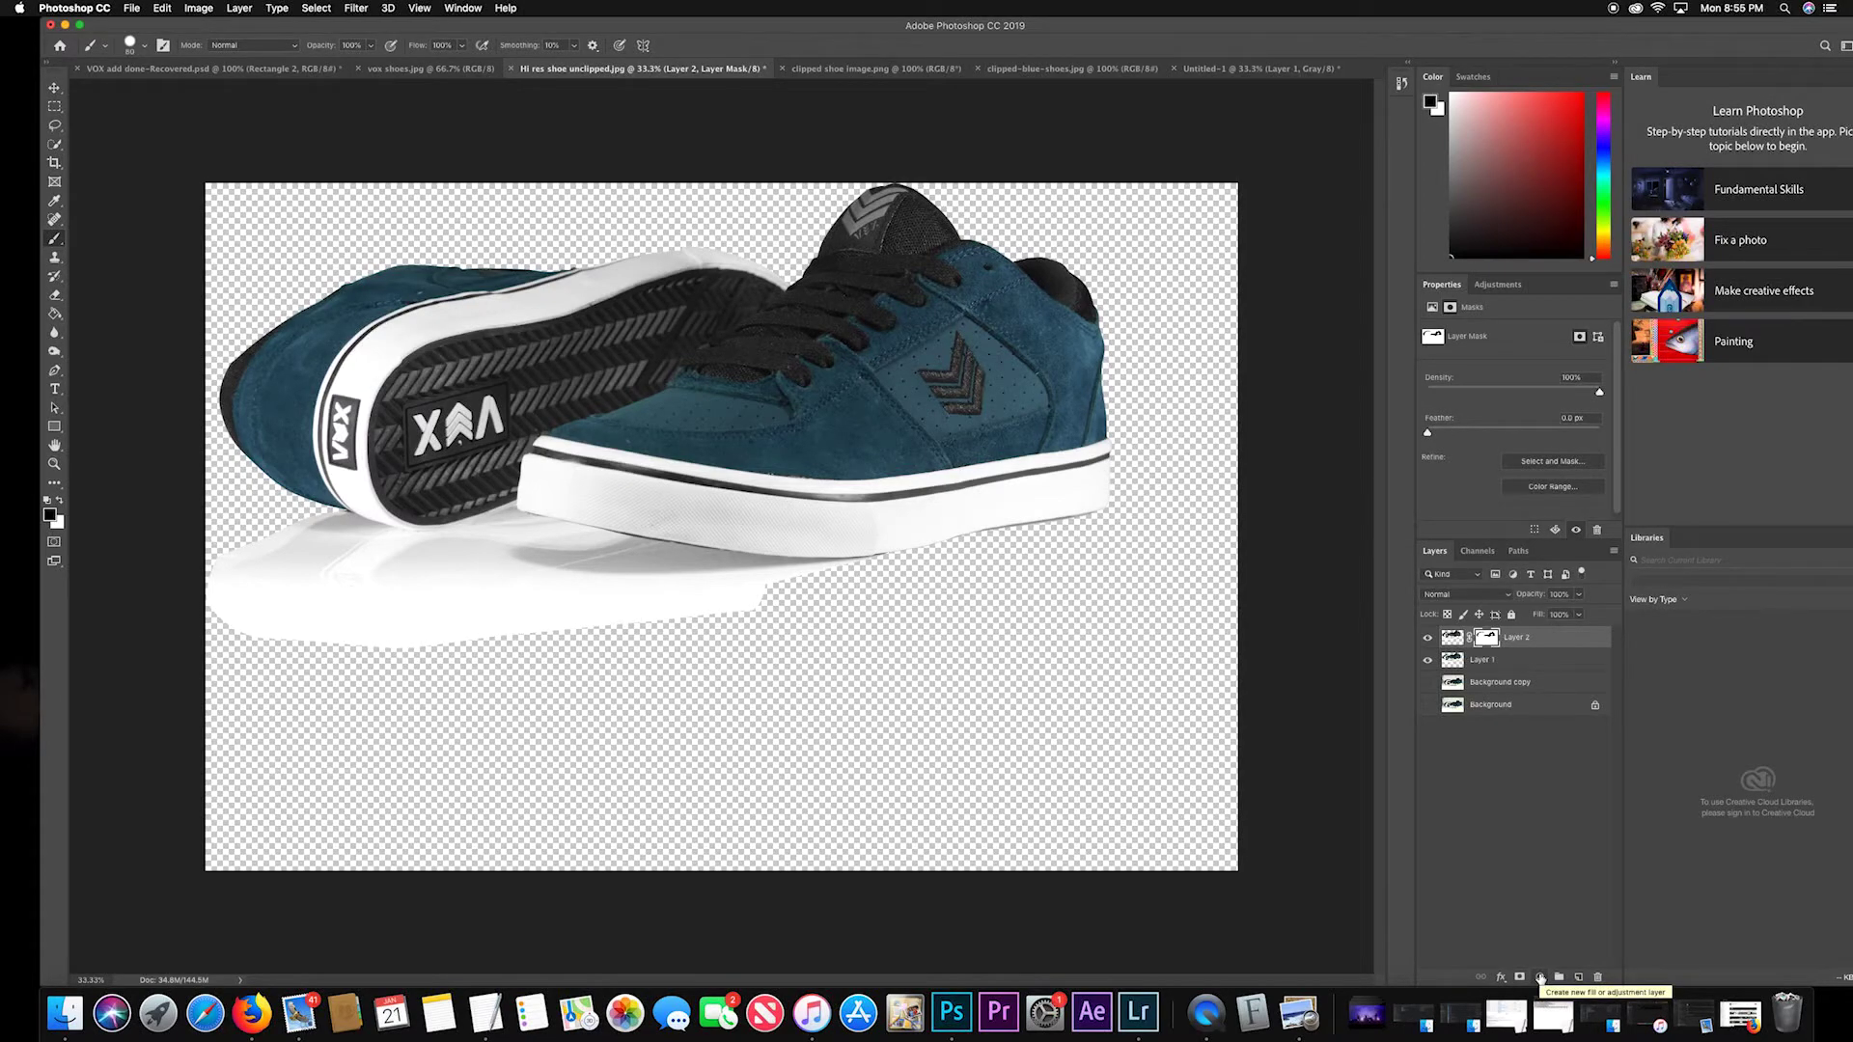
Create a Levels 1 adjustment layer at the top of the layer stack.
click(1540, 978)
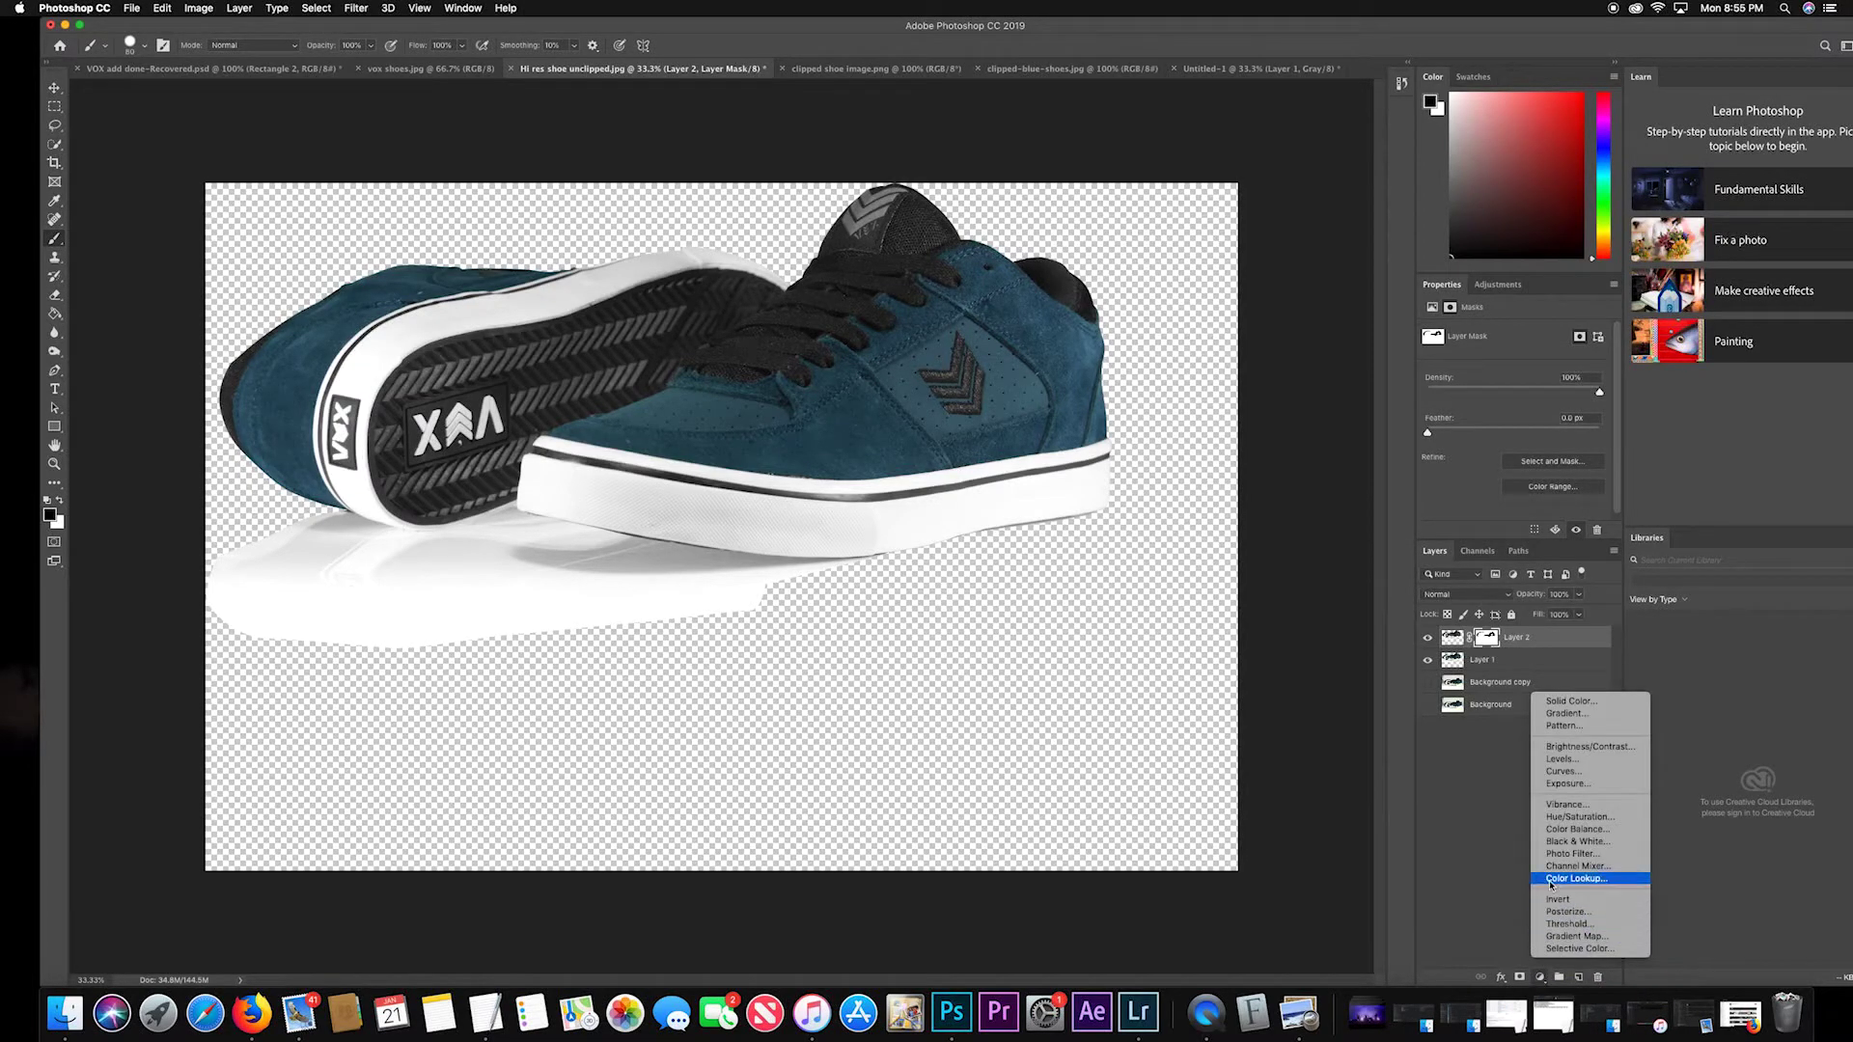
click(1561, 759)
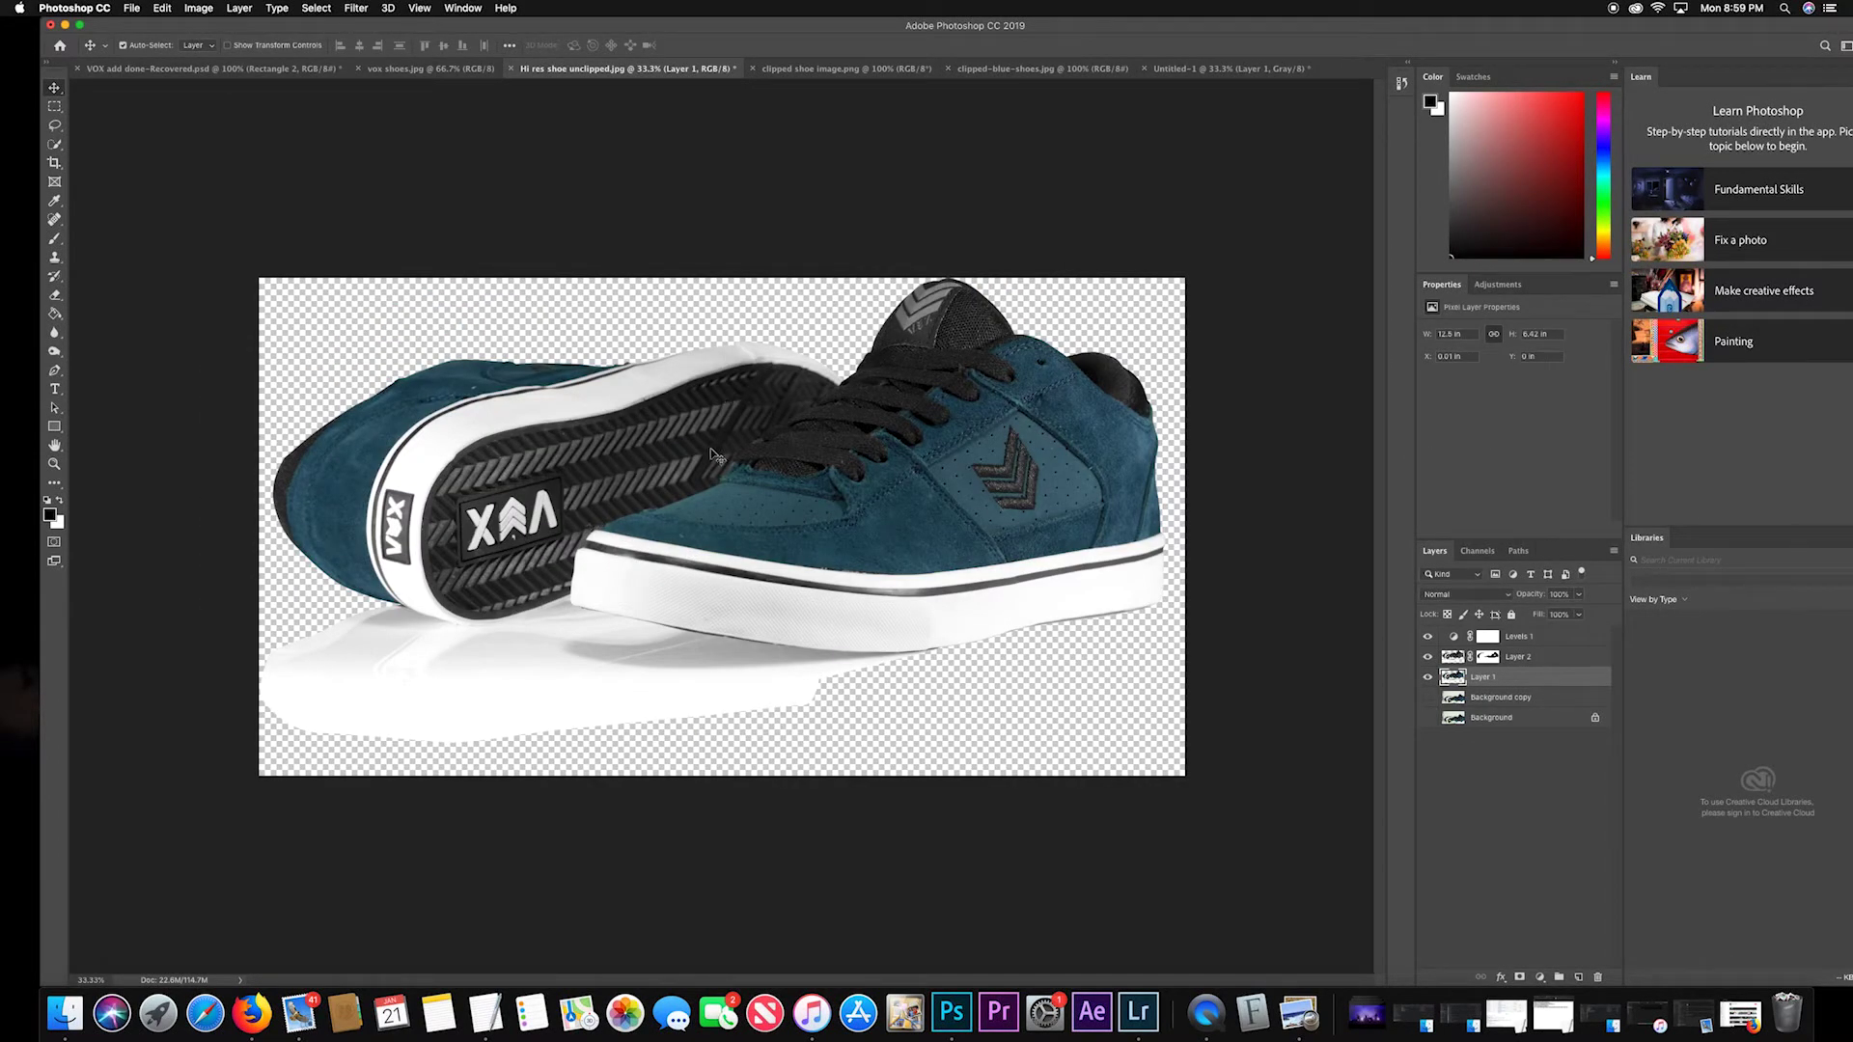
Target Layer 2's pixels, shrink the Clone Stamp, and sample the blue suede as source.
right_click(632, 427)
click(658, 445)
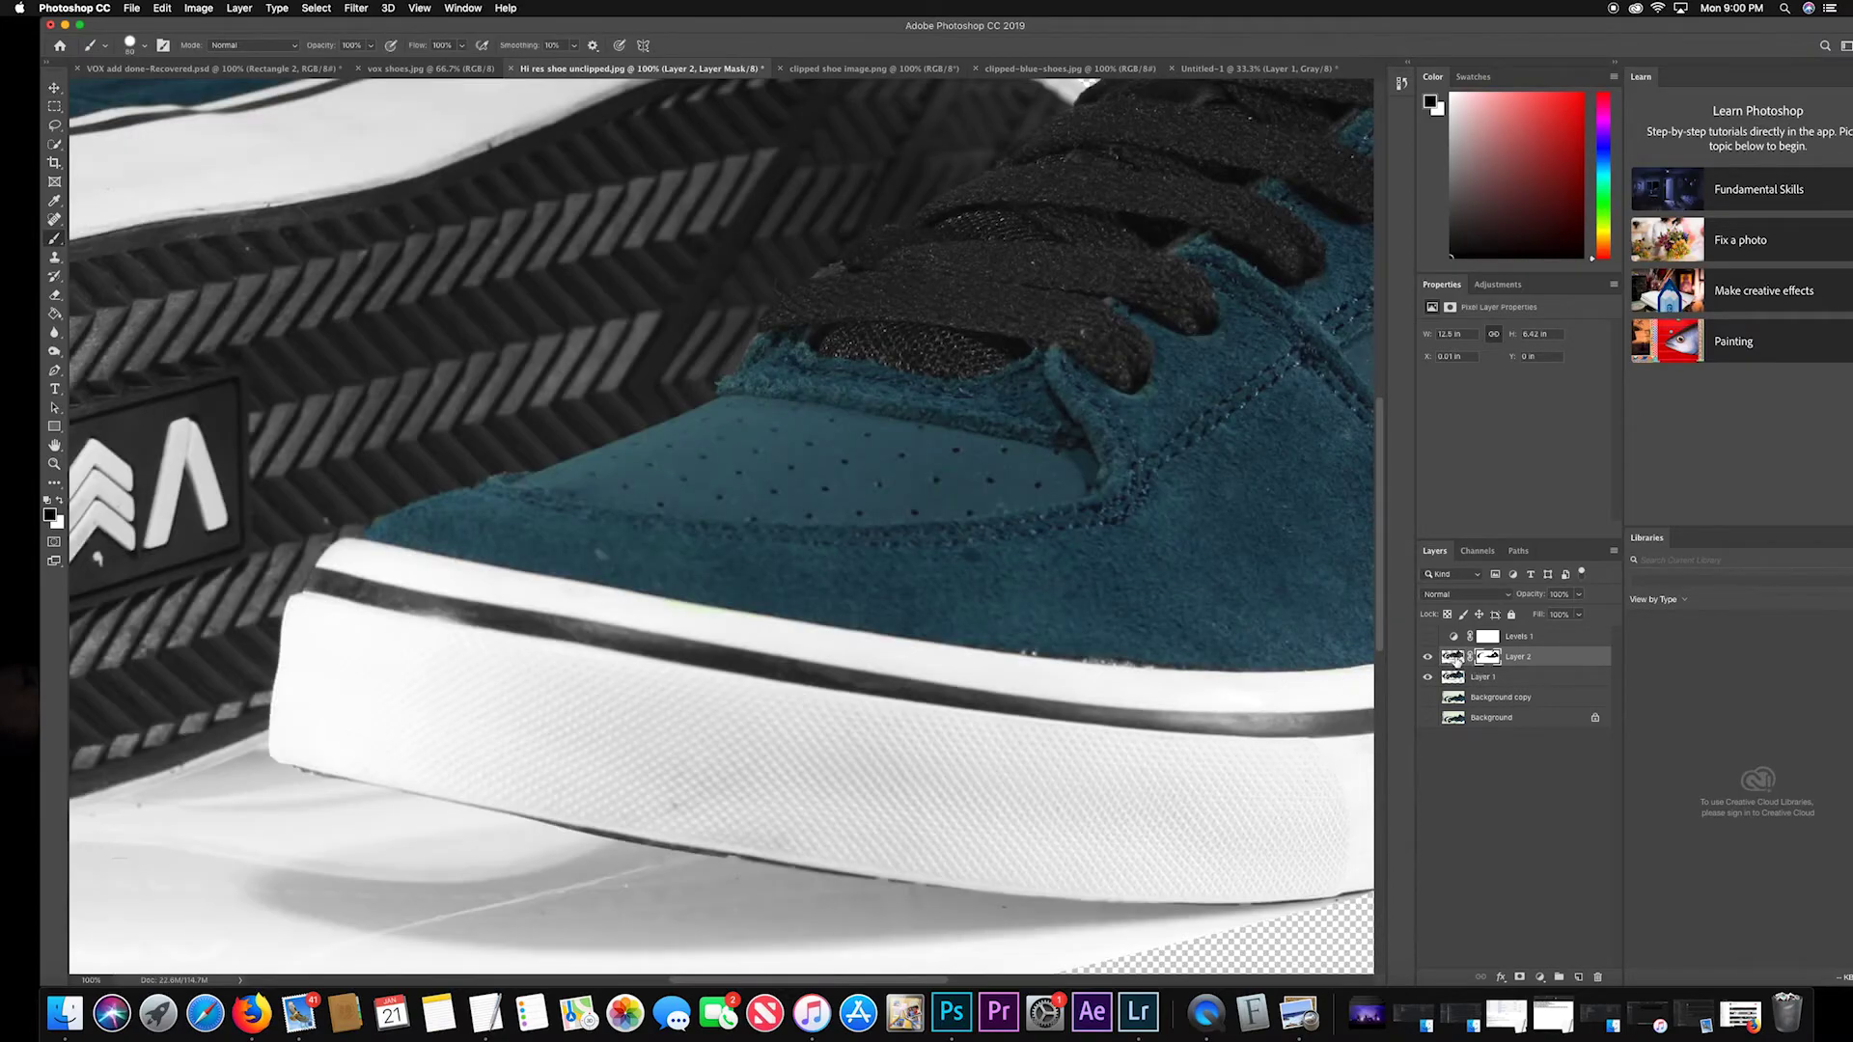
click(1453, 657)
key(s)
key(bracketleft)
key(bracketleft)
key(bracketleft)
key(bracketleft)
key(bracketleft)
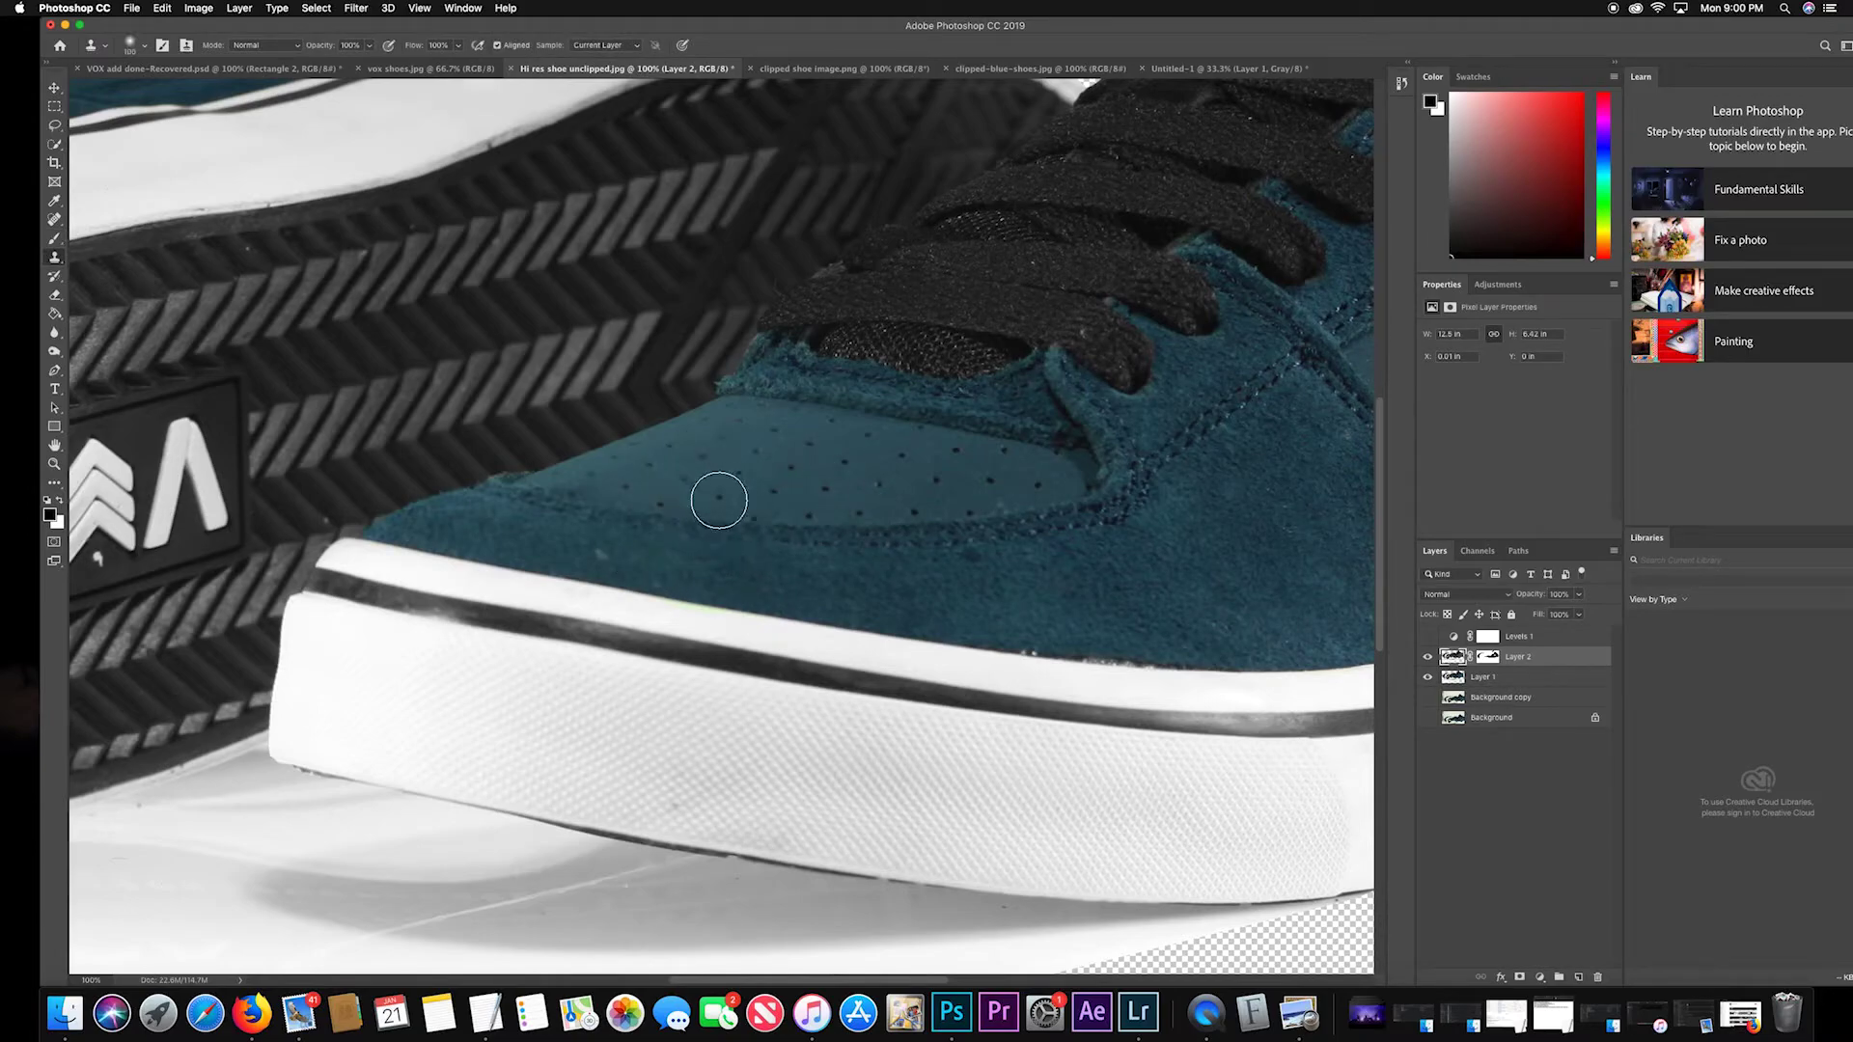
key(bracketleft)
key(bracketleft)
key(bracketleft)
key(bracketleft)
alt+click(660, 555)
Check Layer 2's visibility, then make Layer 1 the active layer.
click(1426, 658)
click(1427, 658)
click(1514, 686)
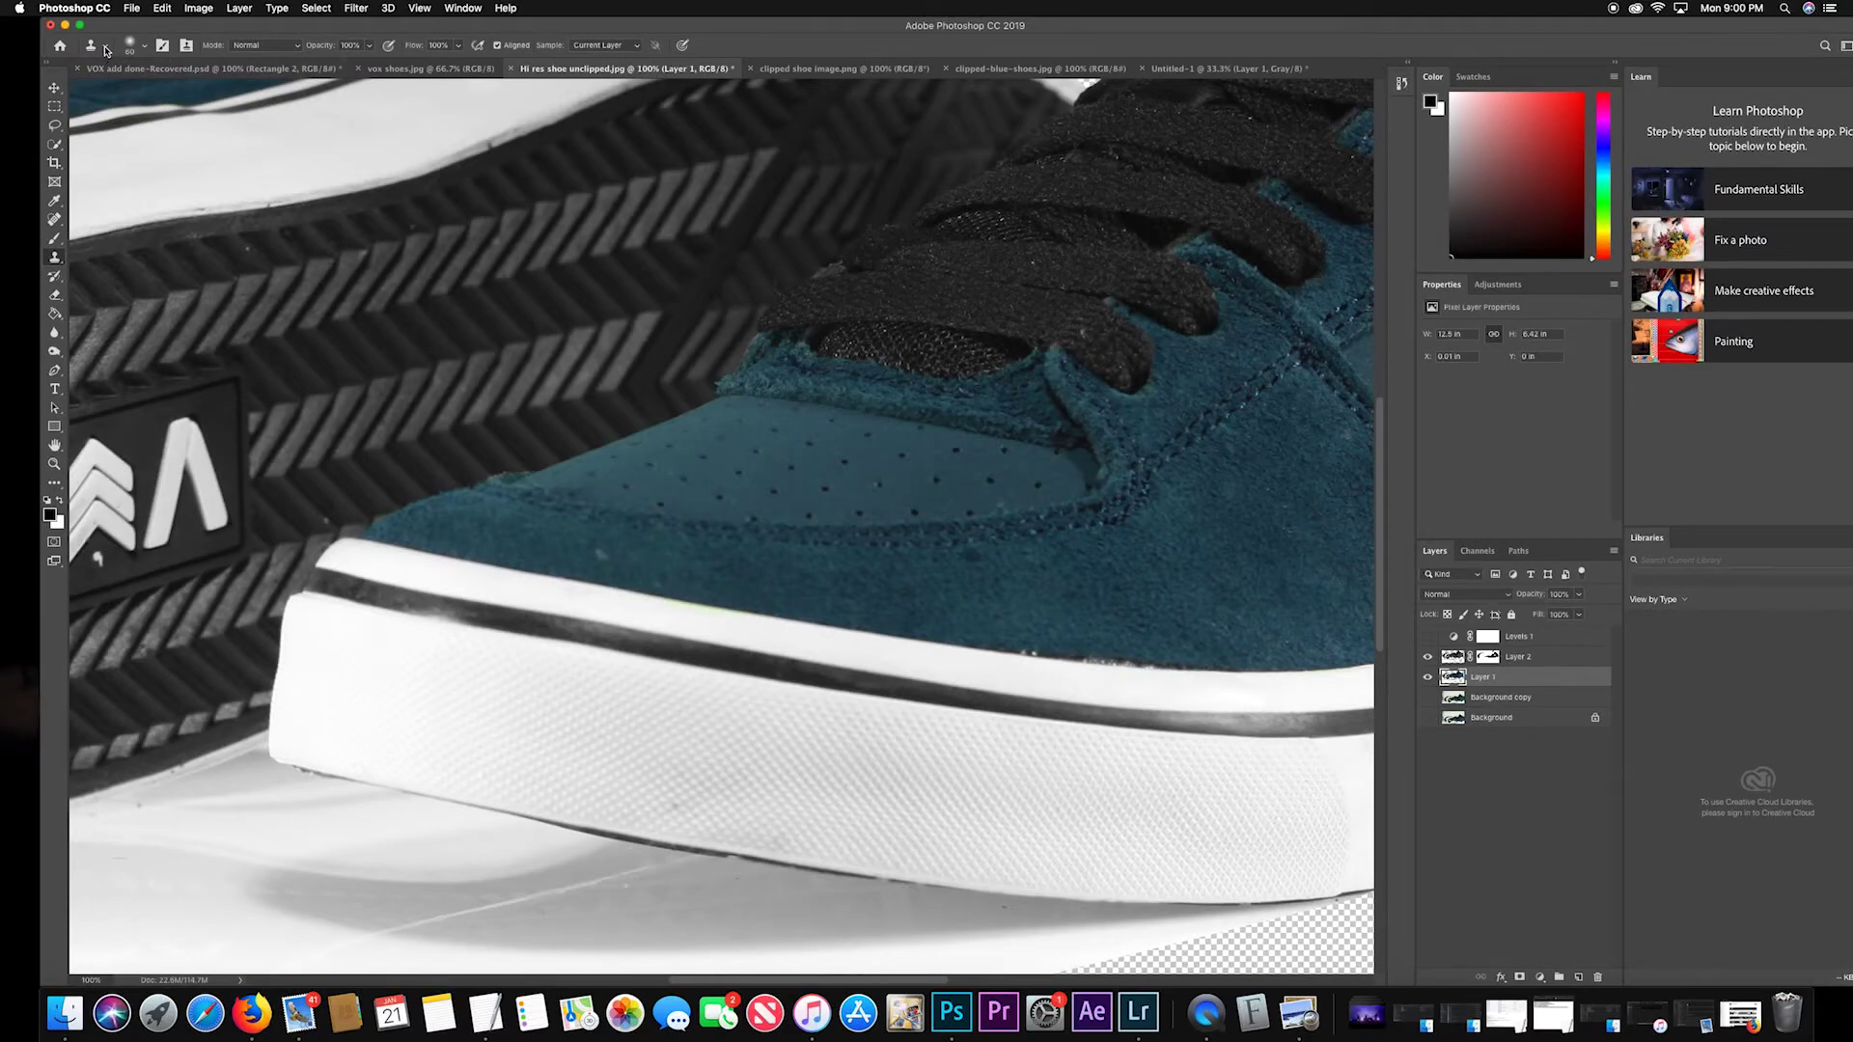
Clone over the light speckles along the suede's lower edge, resampling near the sole.
drag(1042, 604, 746, 557)
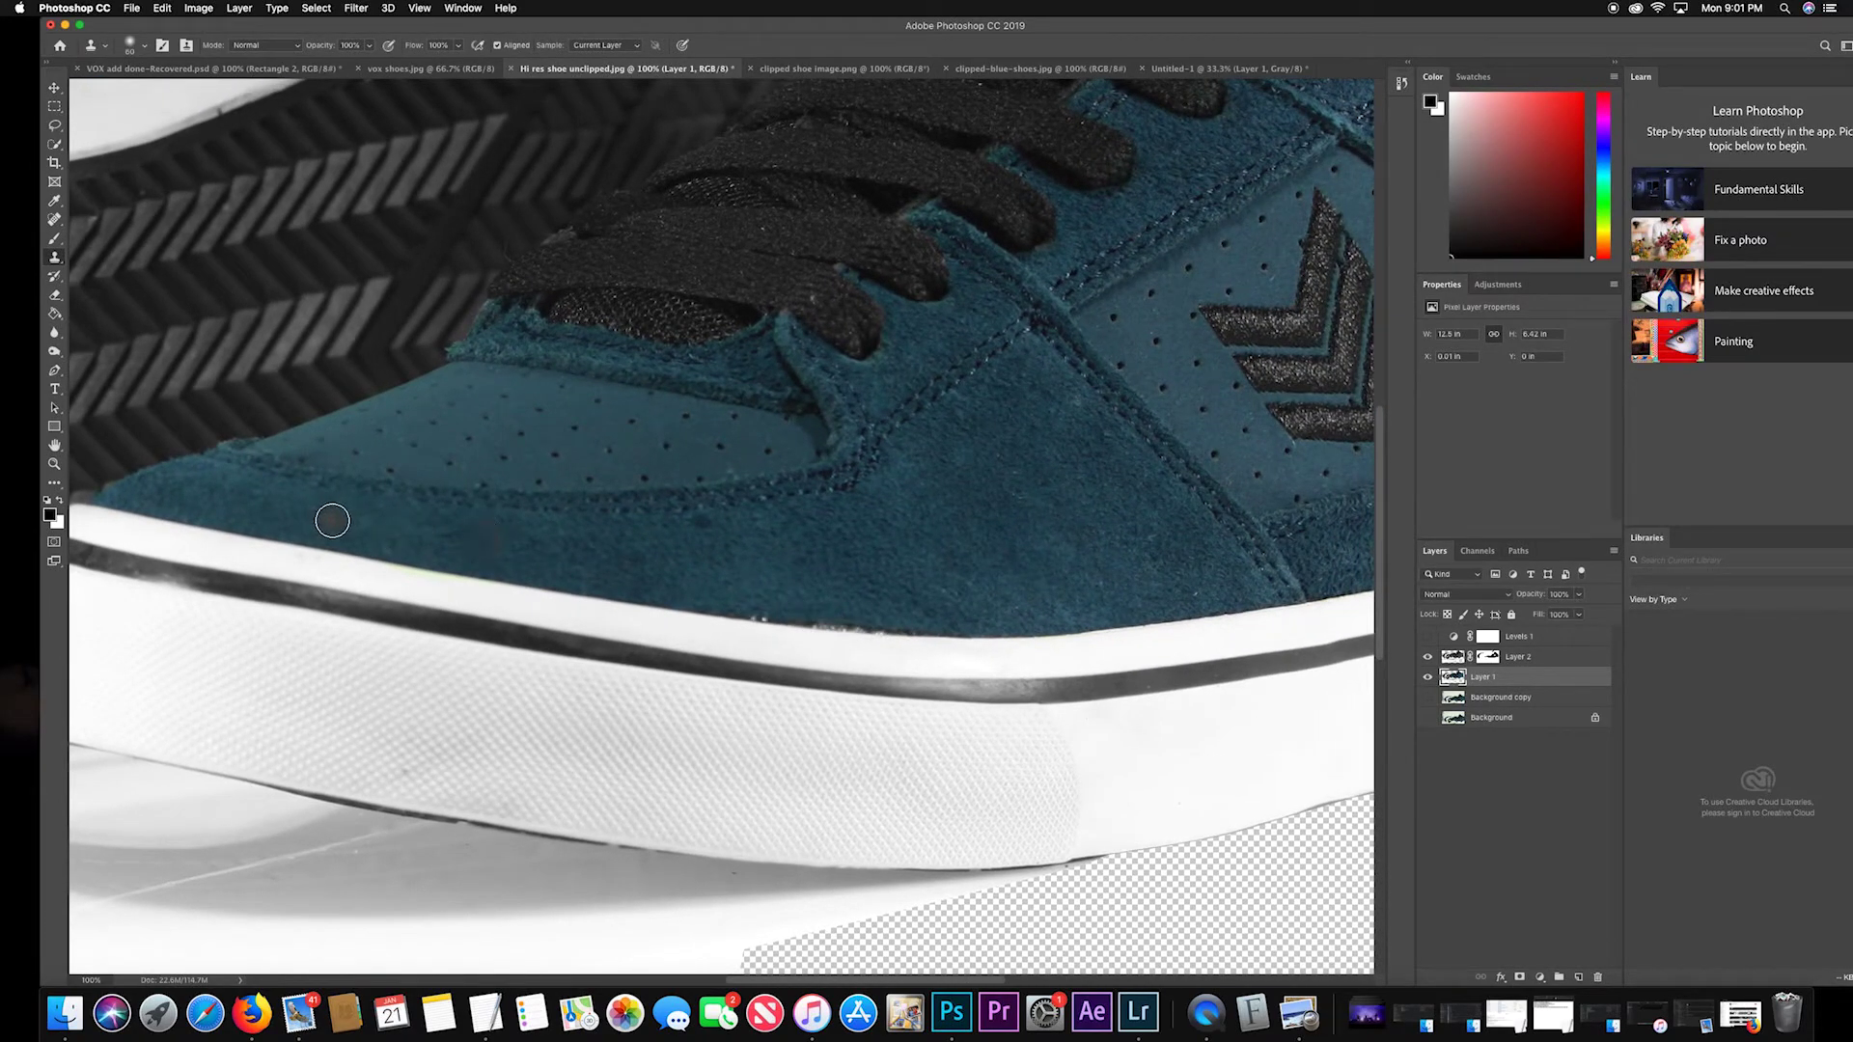
mouse_move(964, 620)
mouse_down()
mouse_move(690, 601)
mouse_move(730, 608)
mouse_up()
alt+click(725, 572)
drag(804, 610, 909, 622)
Pan to the heel area and switch the active layer to Layer 2, then back to Layer 1.
mouse_move(1075, 541)
mouse_down()
mouse_move(312, 636)
mouse_move(546, 649)
mouse_up()
scroll(875, 425, up, 3)
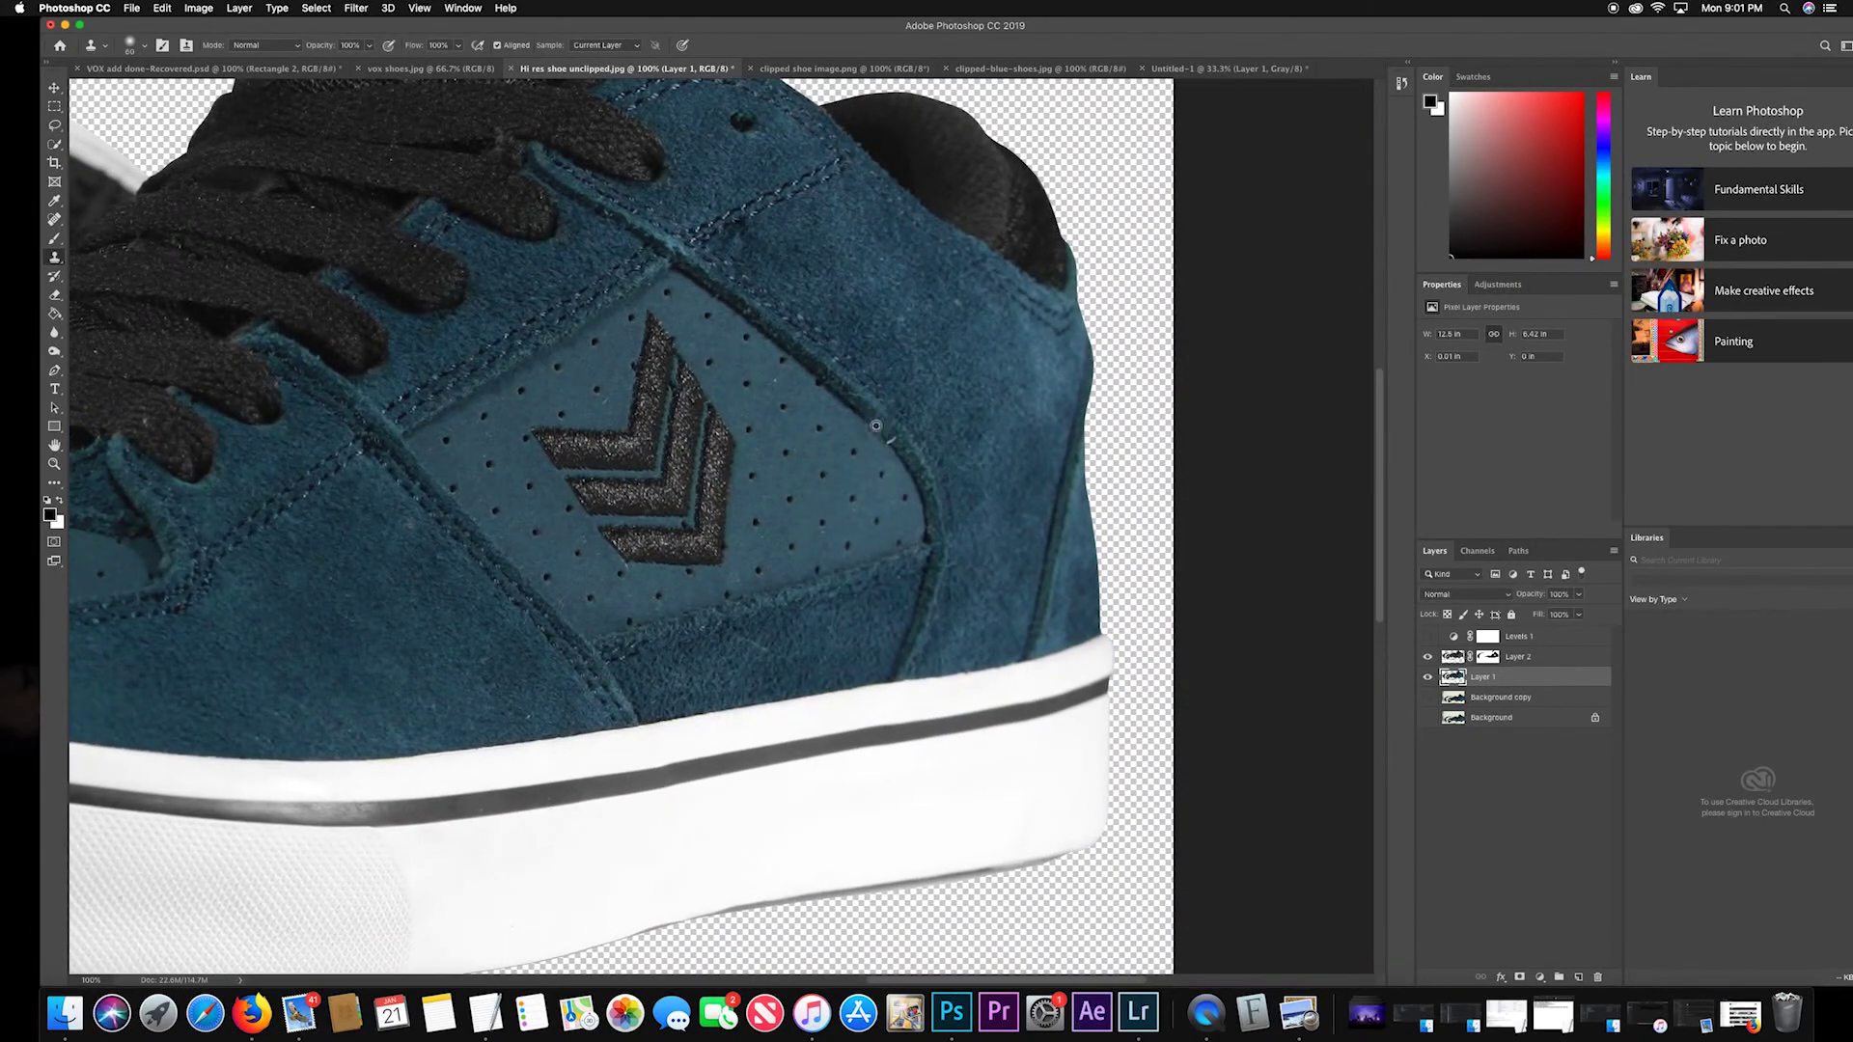
scroll(1005, 505, up, 5)
scroll(1004, 504, left, 3)
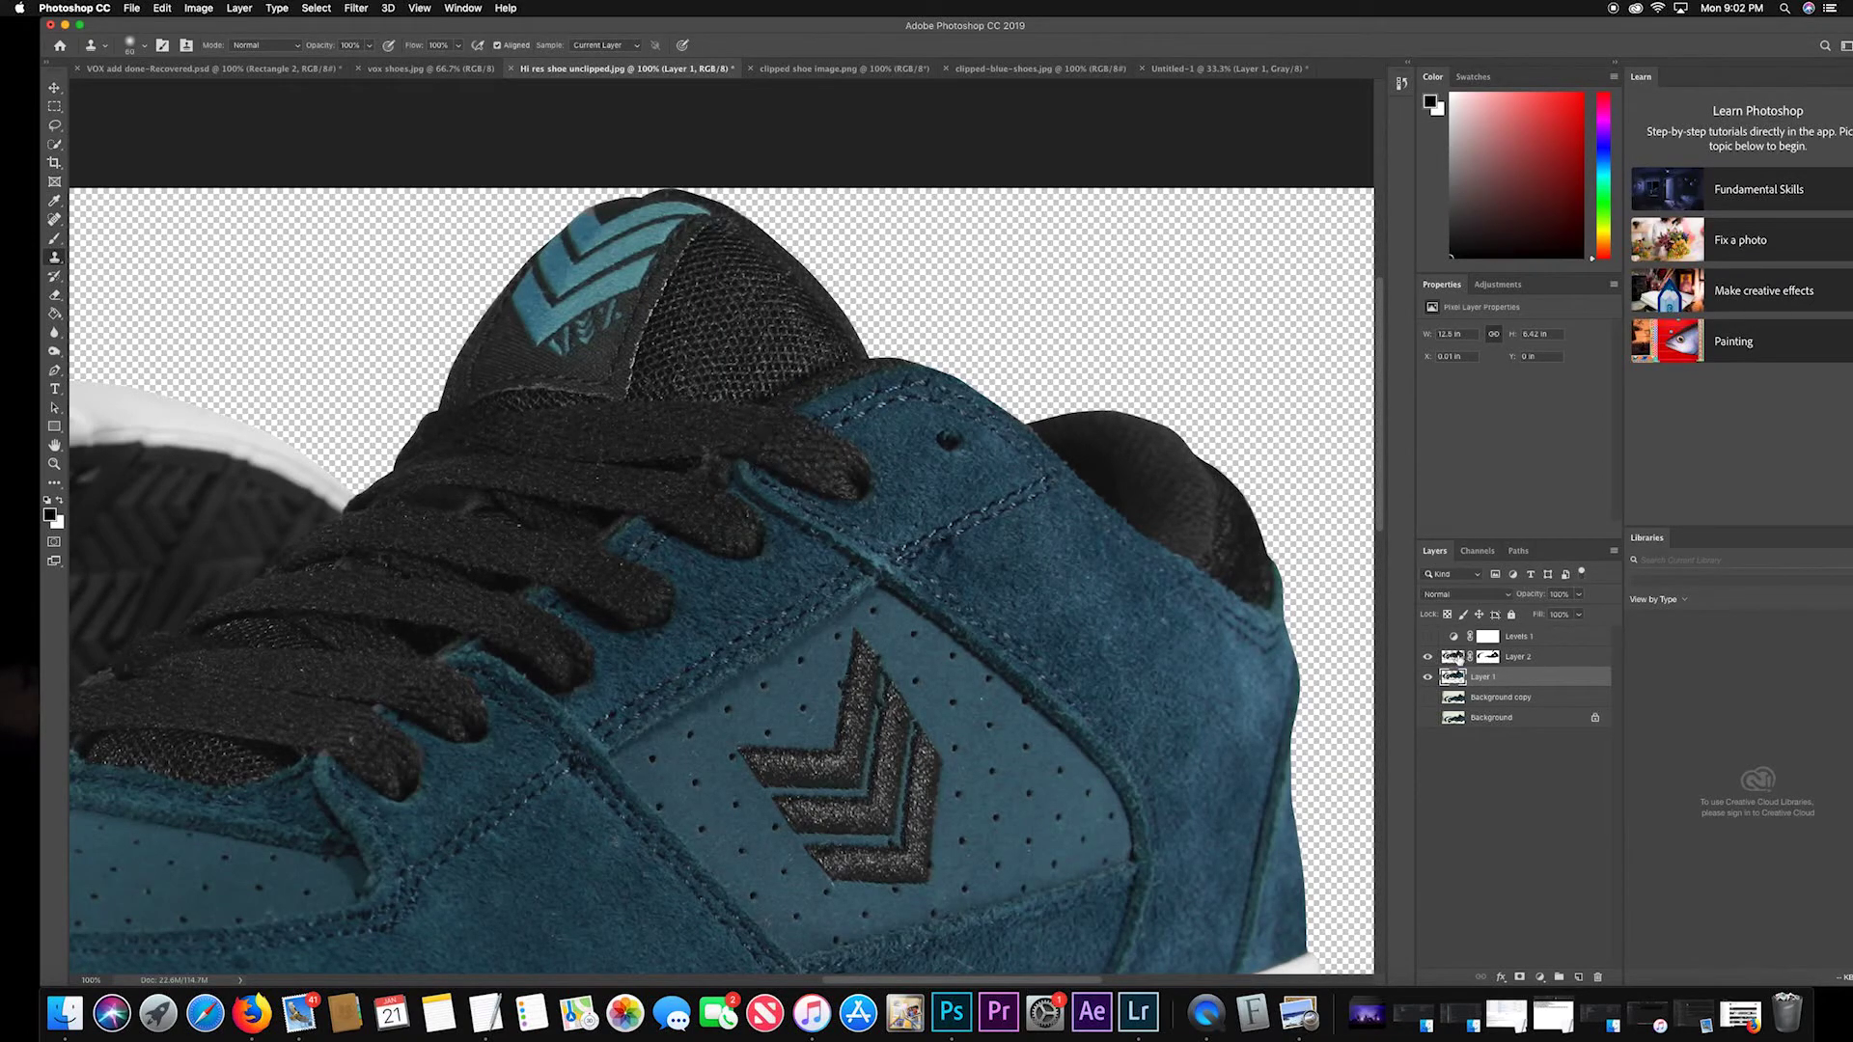
click(1457, 658)
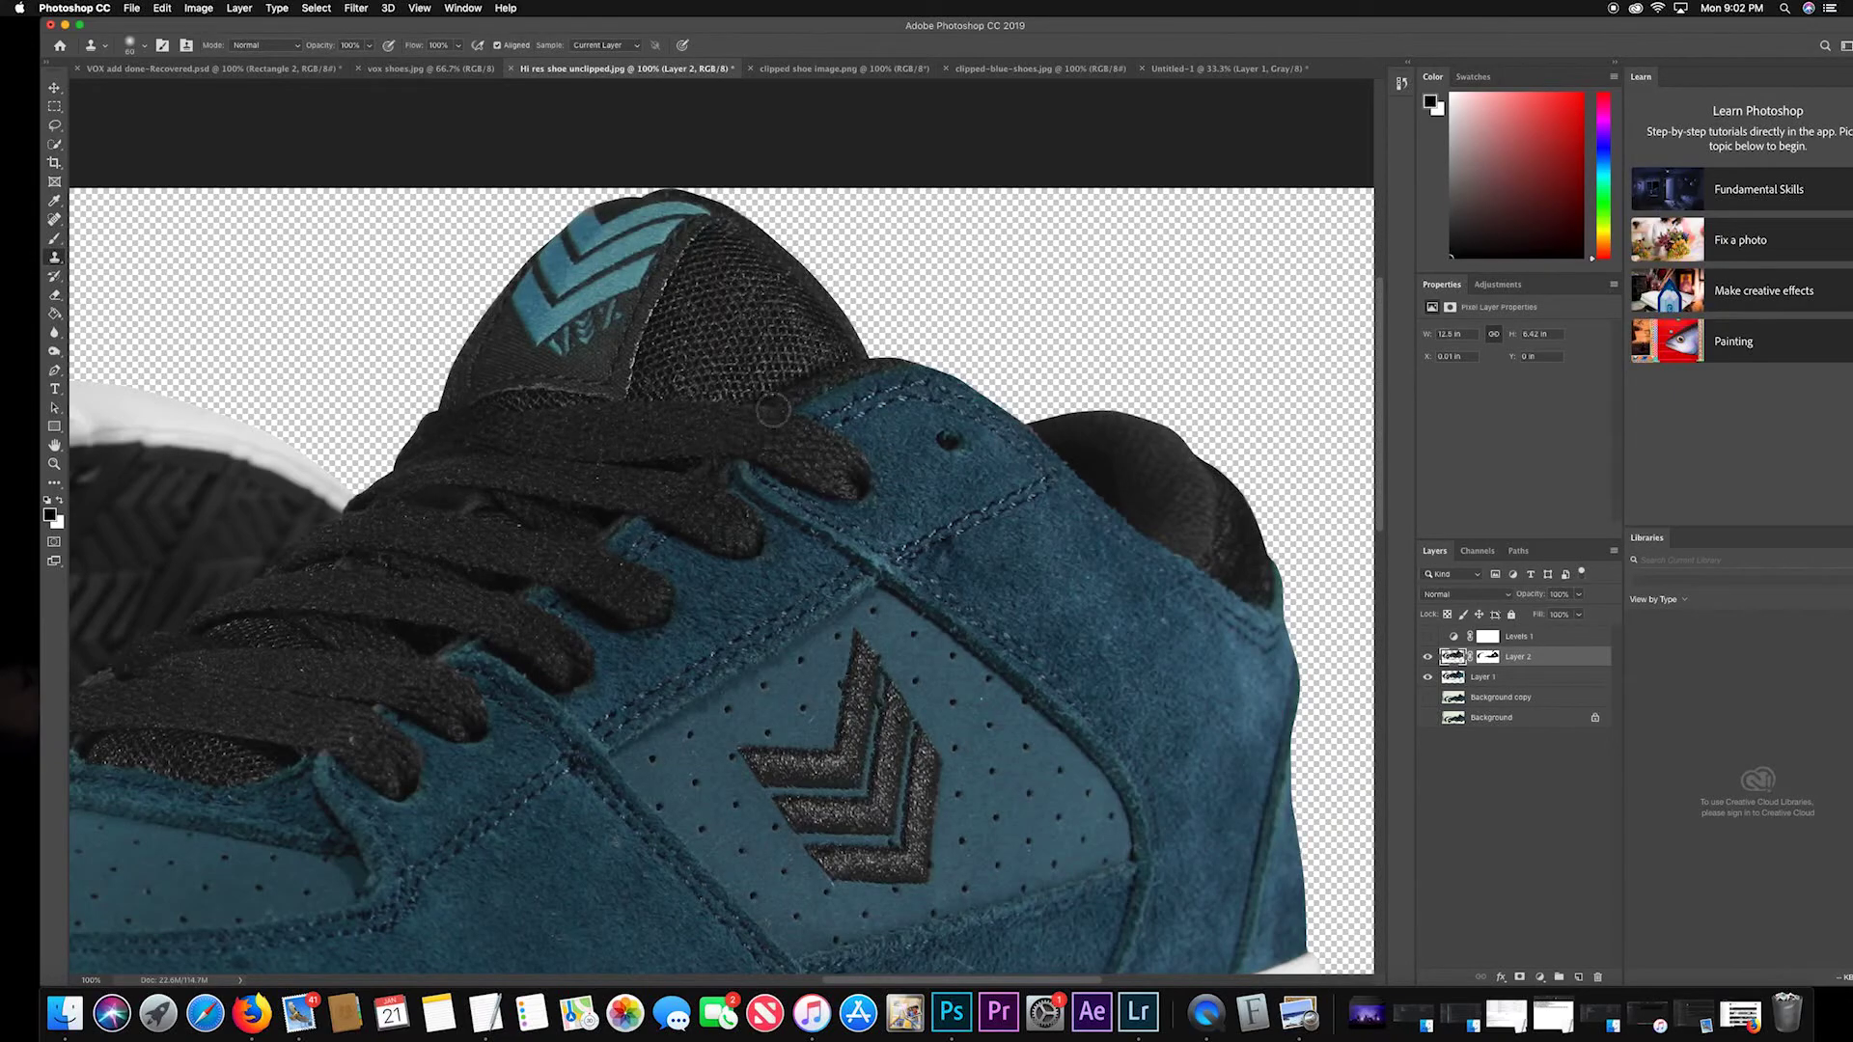
scroll(868, 628, left, 8)
scroll(868, 627, down, 2)
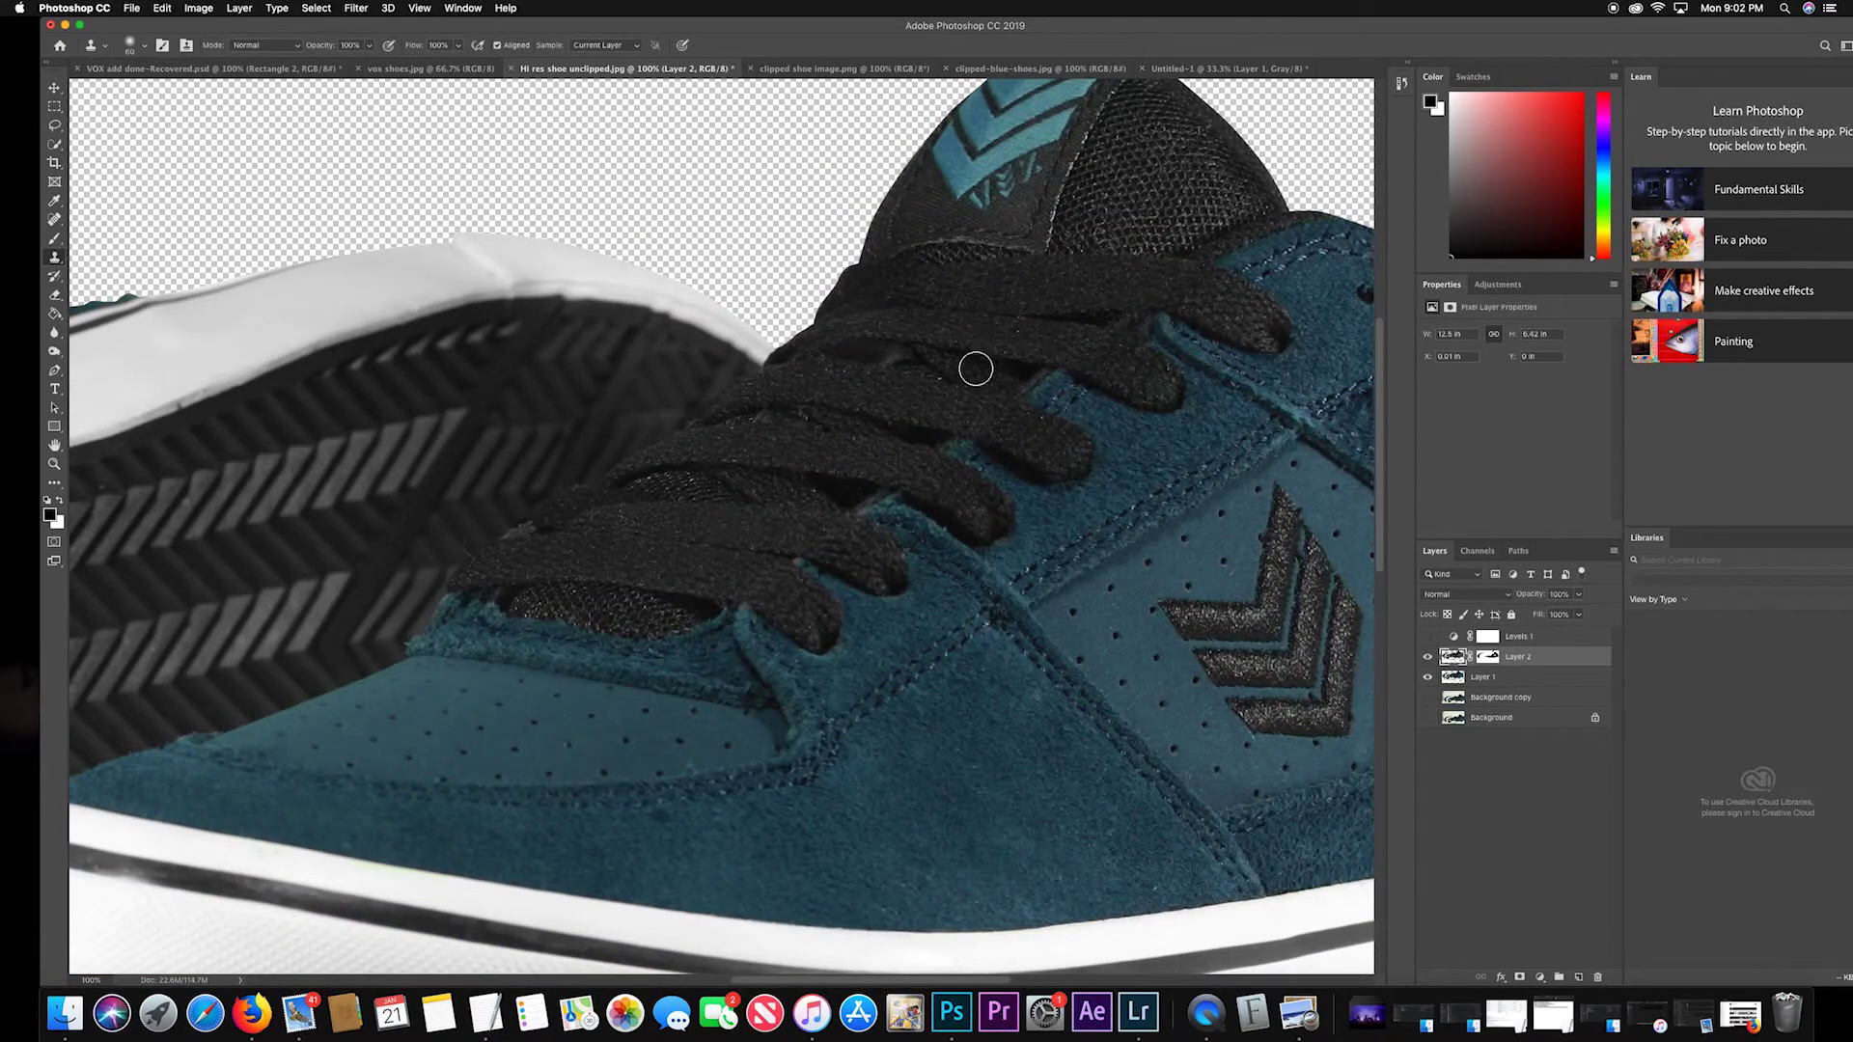
scroll(968, 534, down, 5)
scroll(968, 535, right, 5)
key(alt+bracketleft)
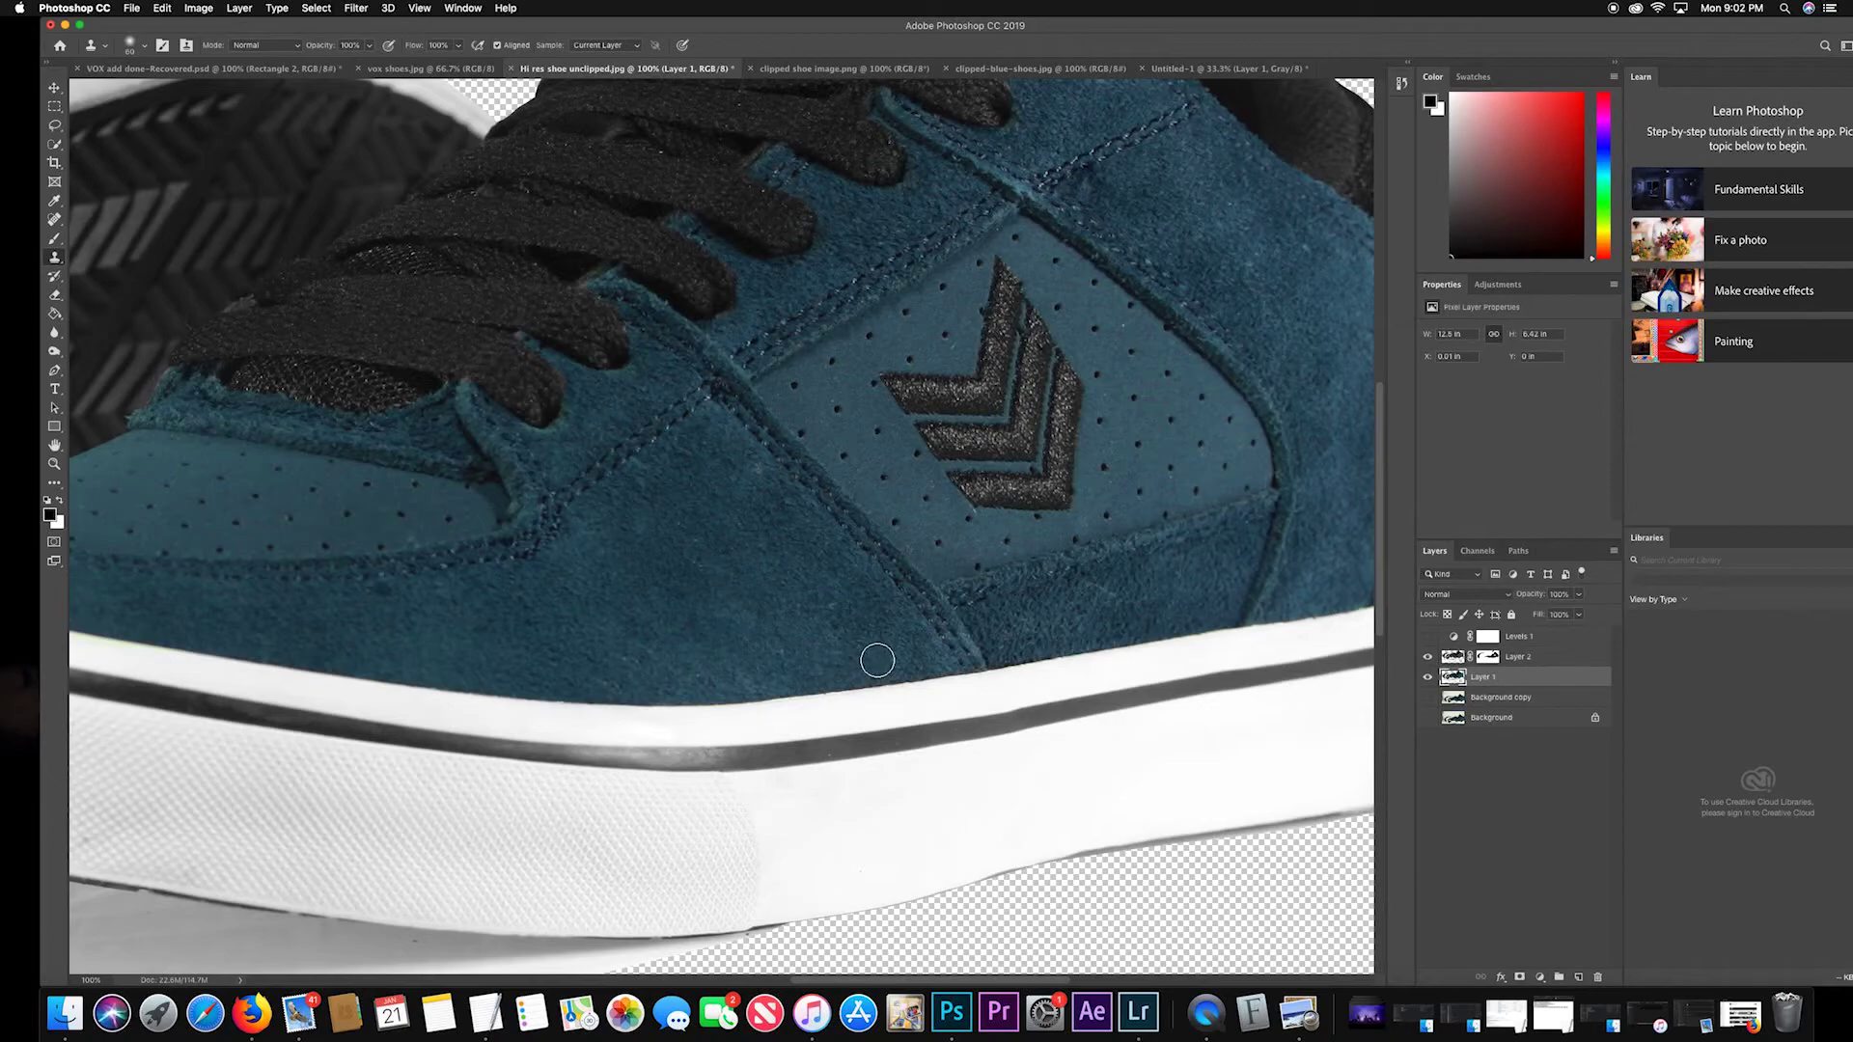
scroll(877, 660, down, 10)
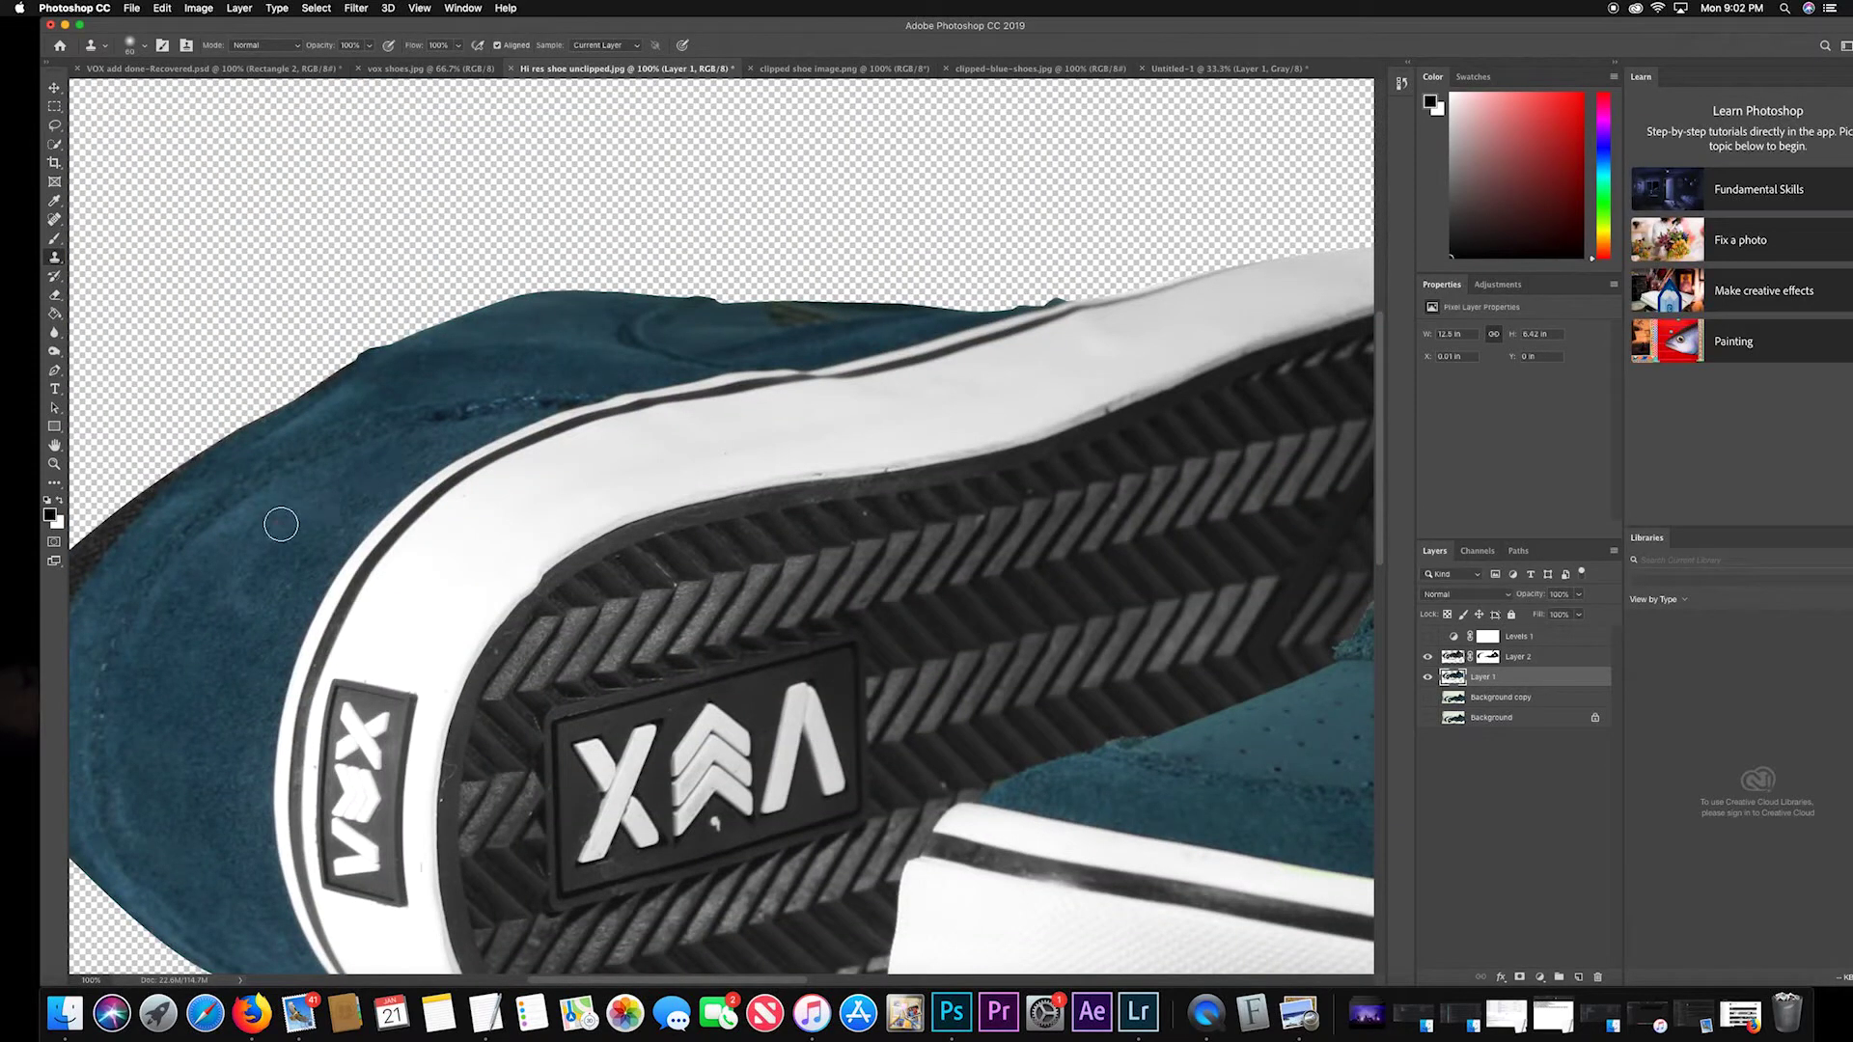
Recheck Layer 1, then target Layer 2's mask with a smaller brush.
click(1427, 676)
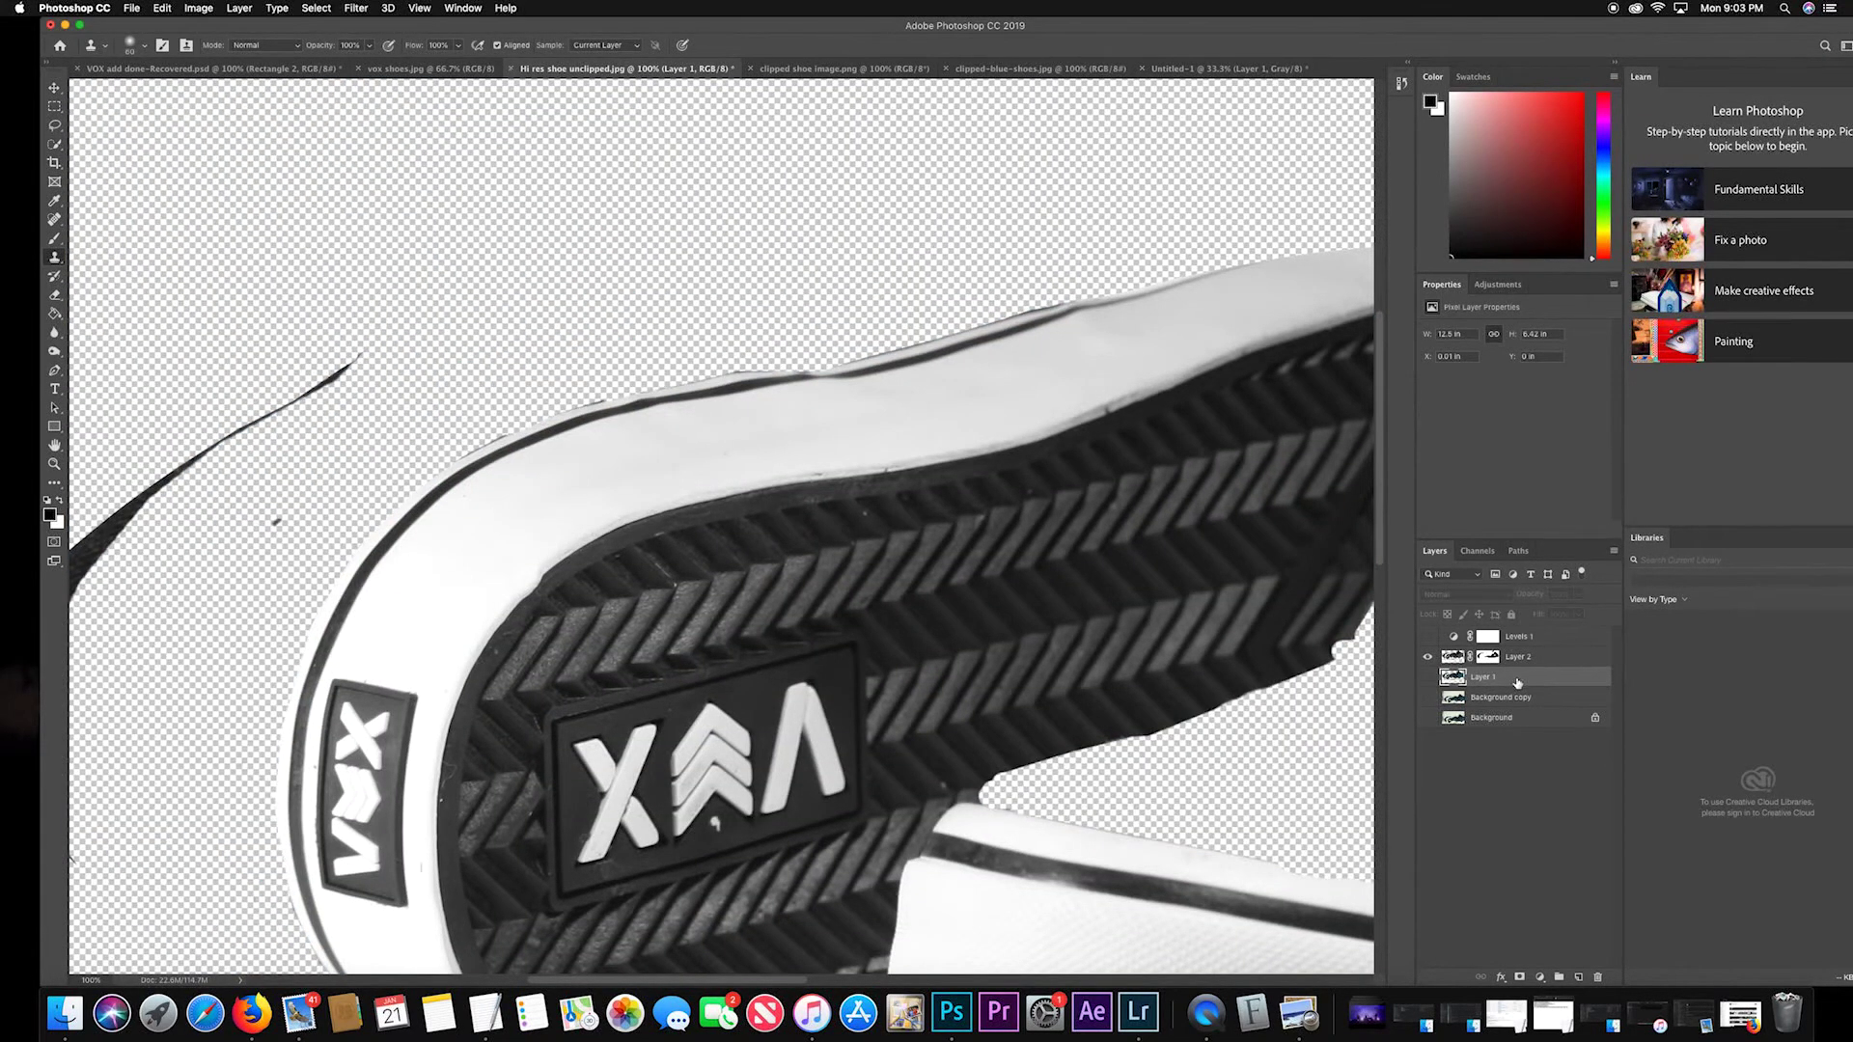
click(1427, 676)
click(1487, 656)
key(b)
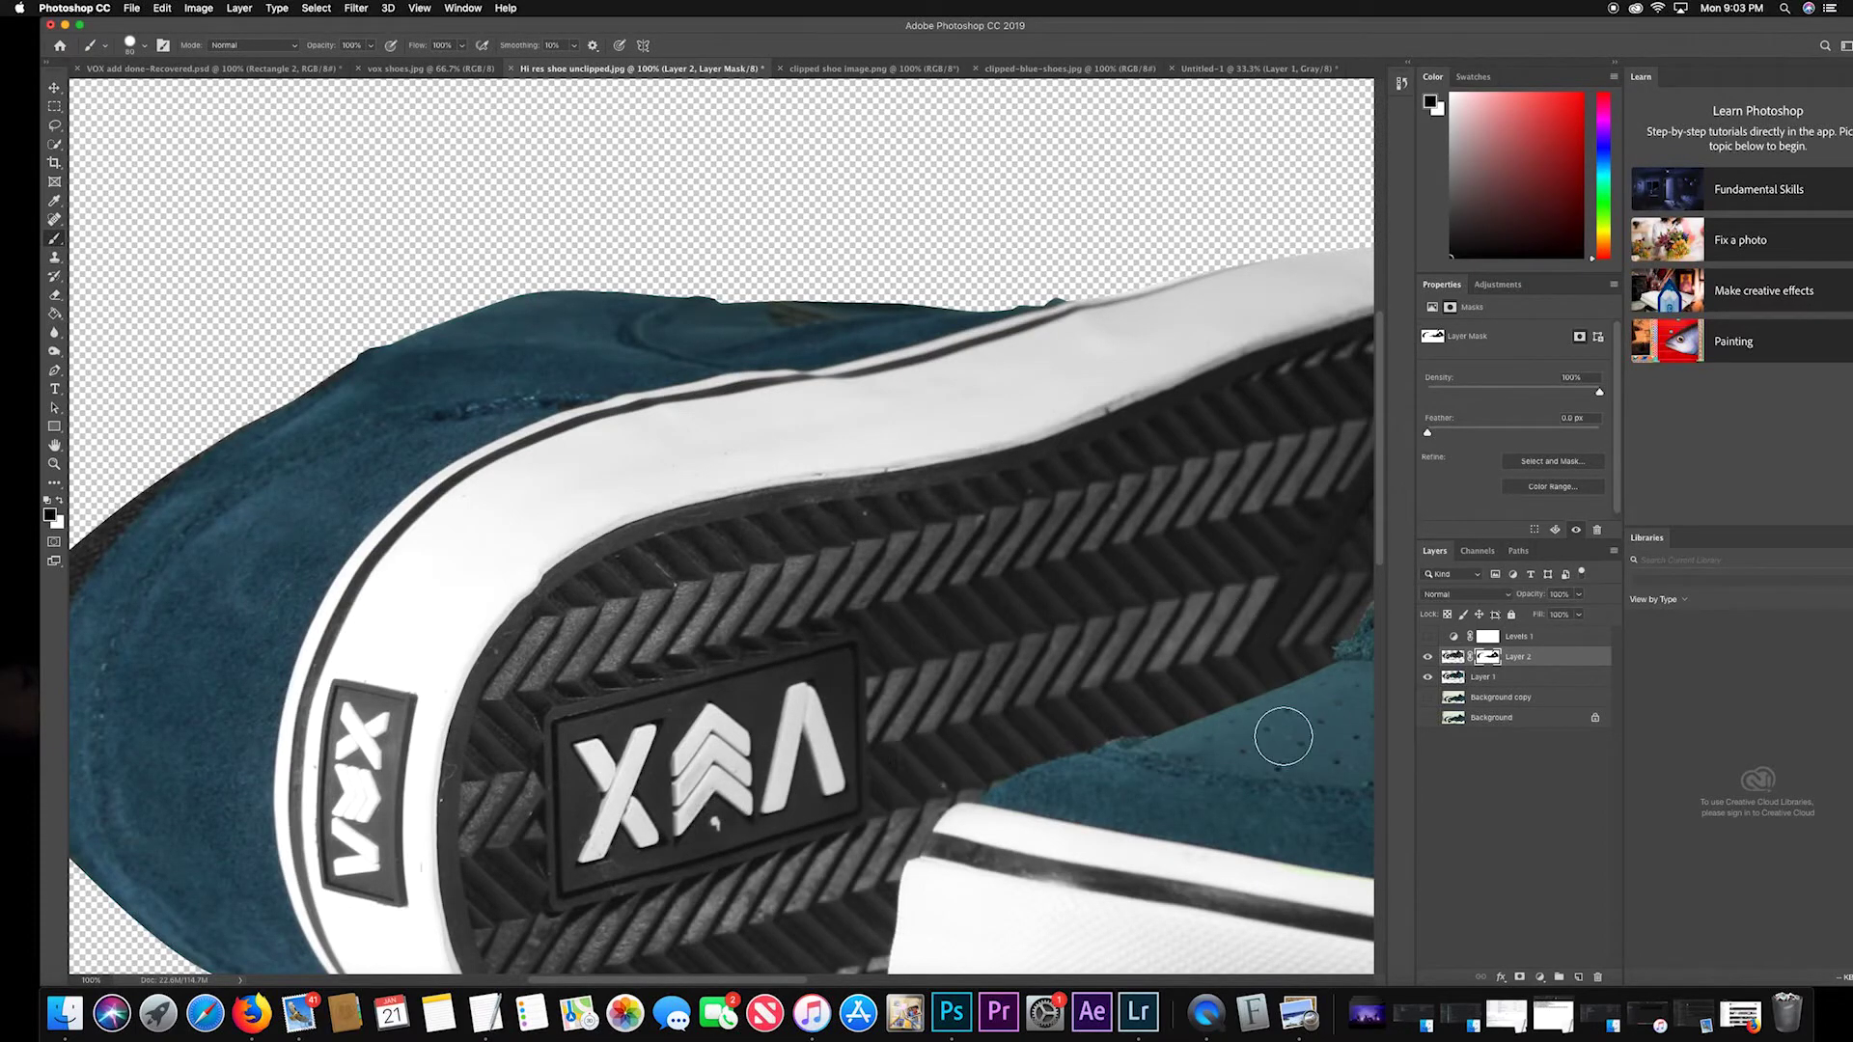
key(bracketleft)
key(bracketleft)
key(bracketleft)
key(bracketleft)
key(bracketleft)
At 300%, clone the light grey of the X letter over the sole's logo plate.
key(super+2)
key(super+equal)
key(super+equal)
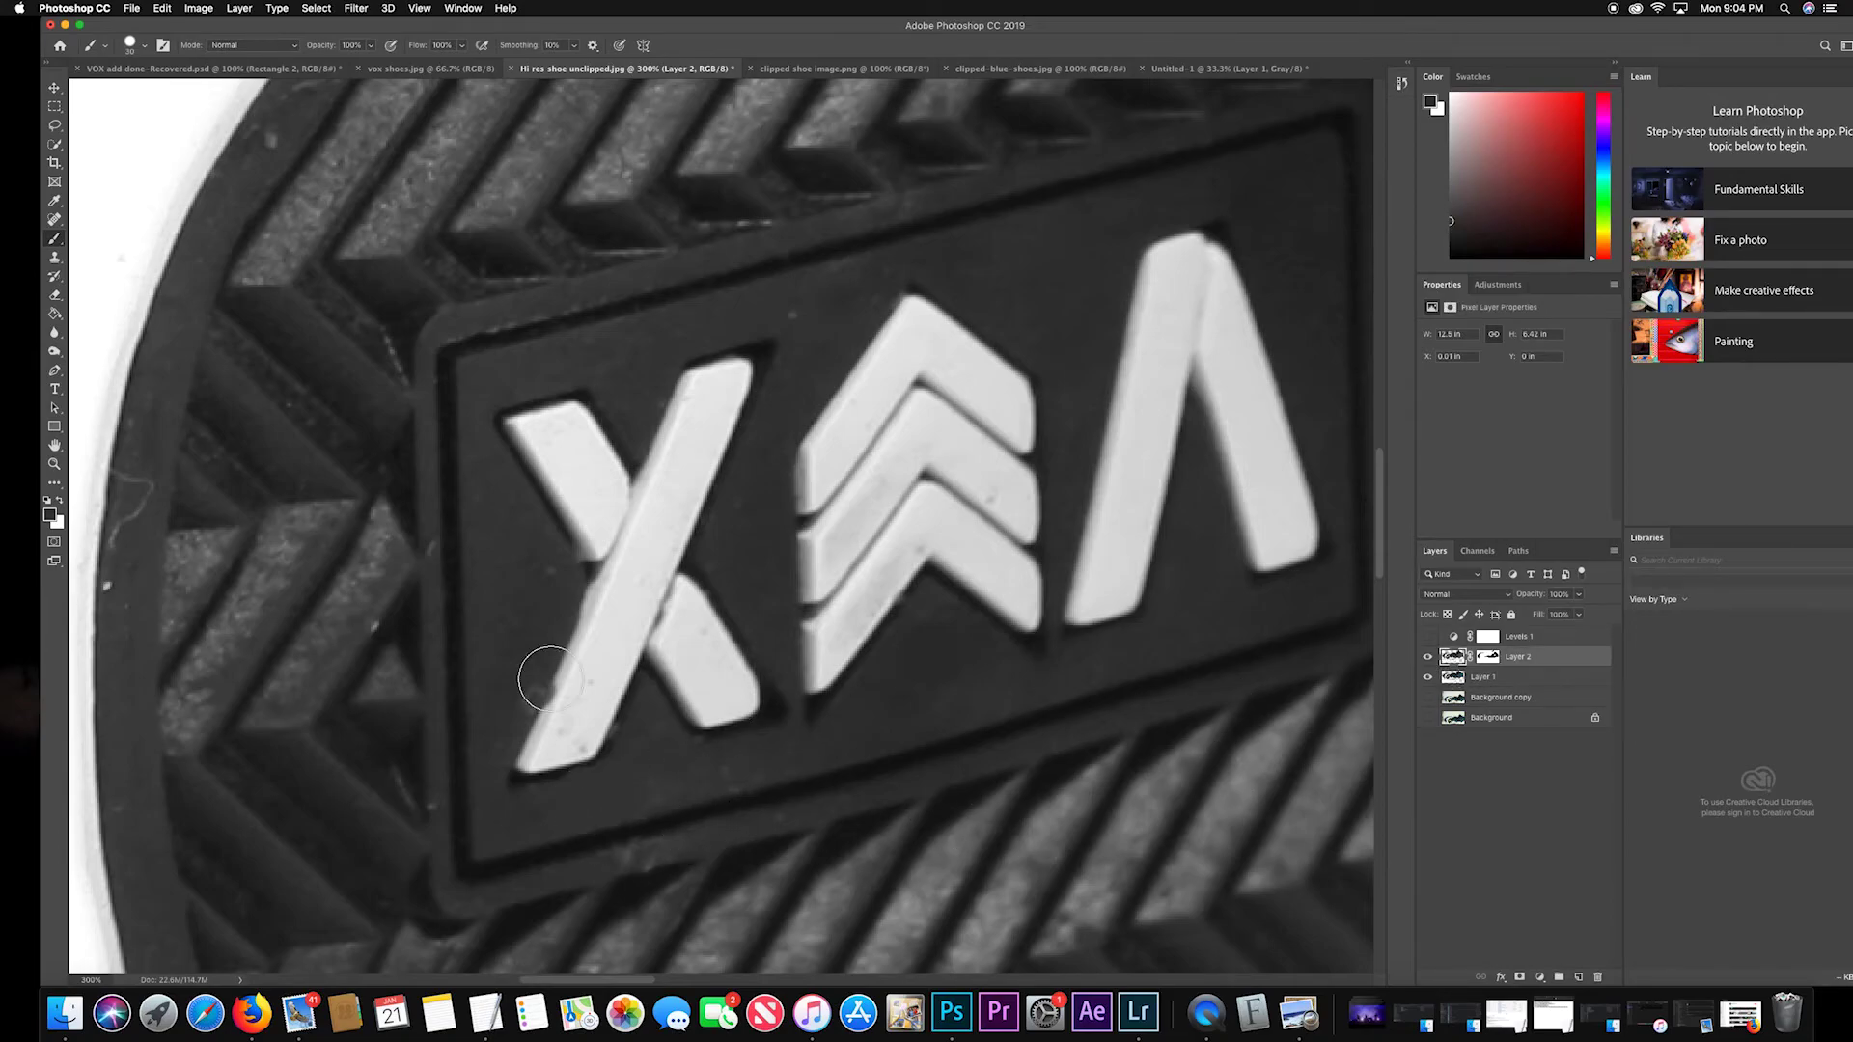
alt+click(576, 642)
key(s)
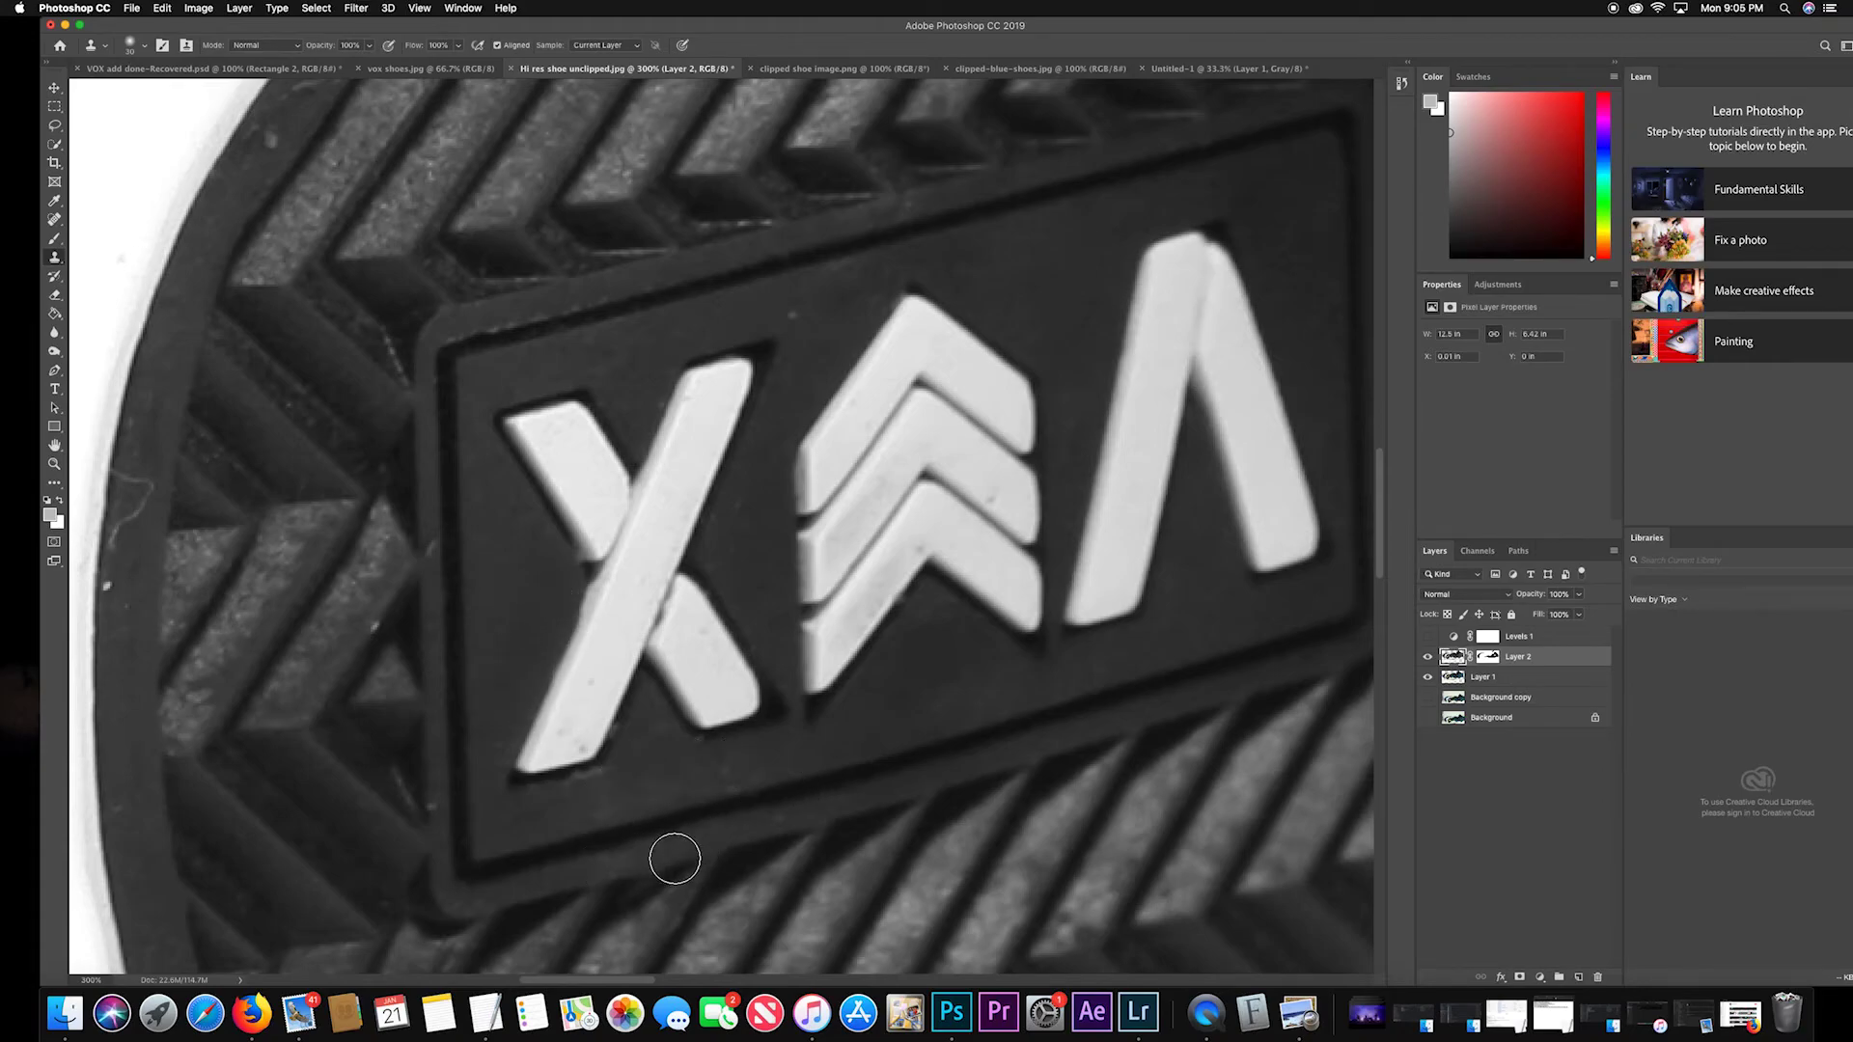
drag(530, 799, 603, 791)
key(bracketleft)
key(bracketleft)
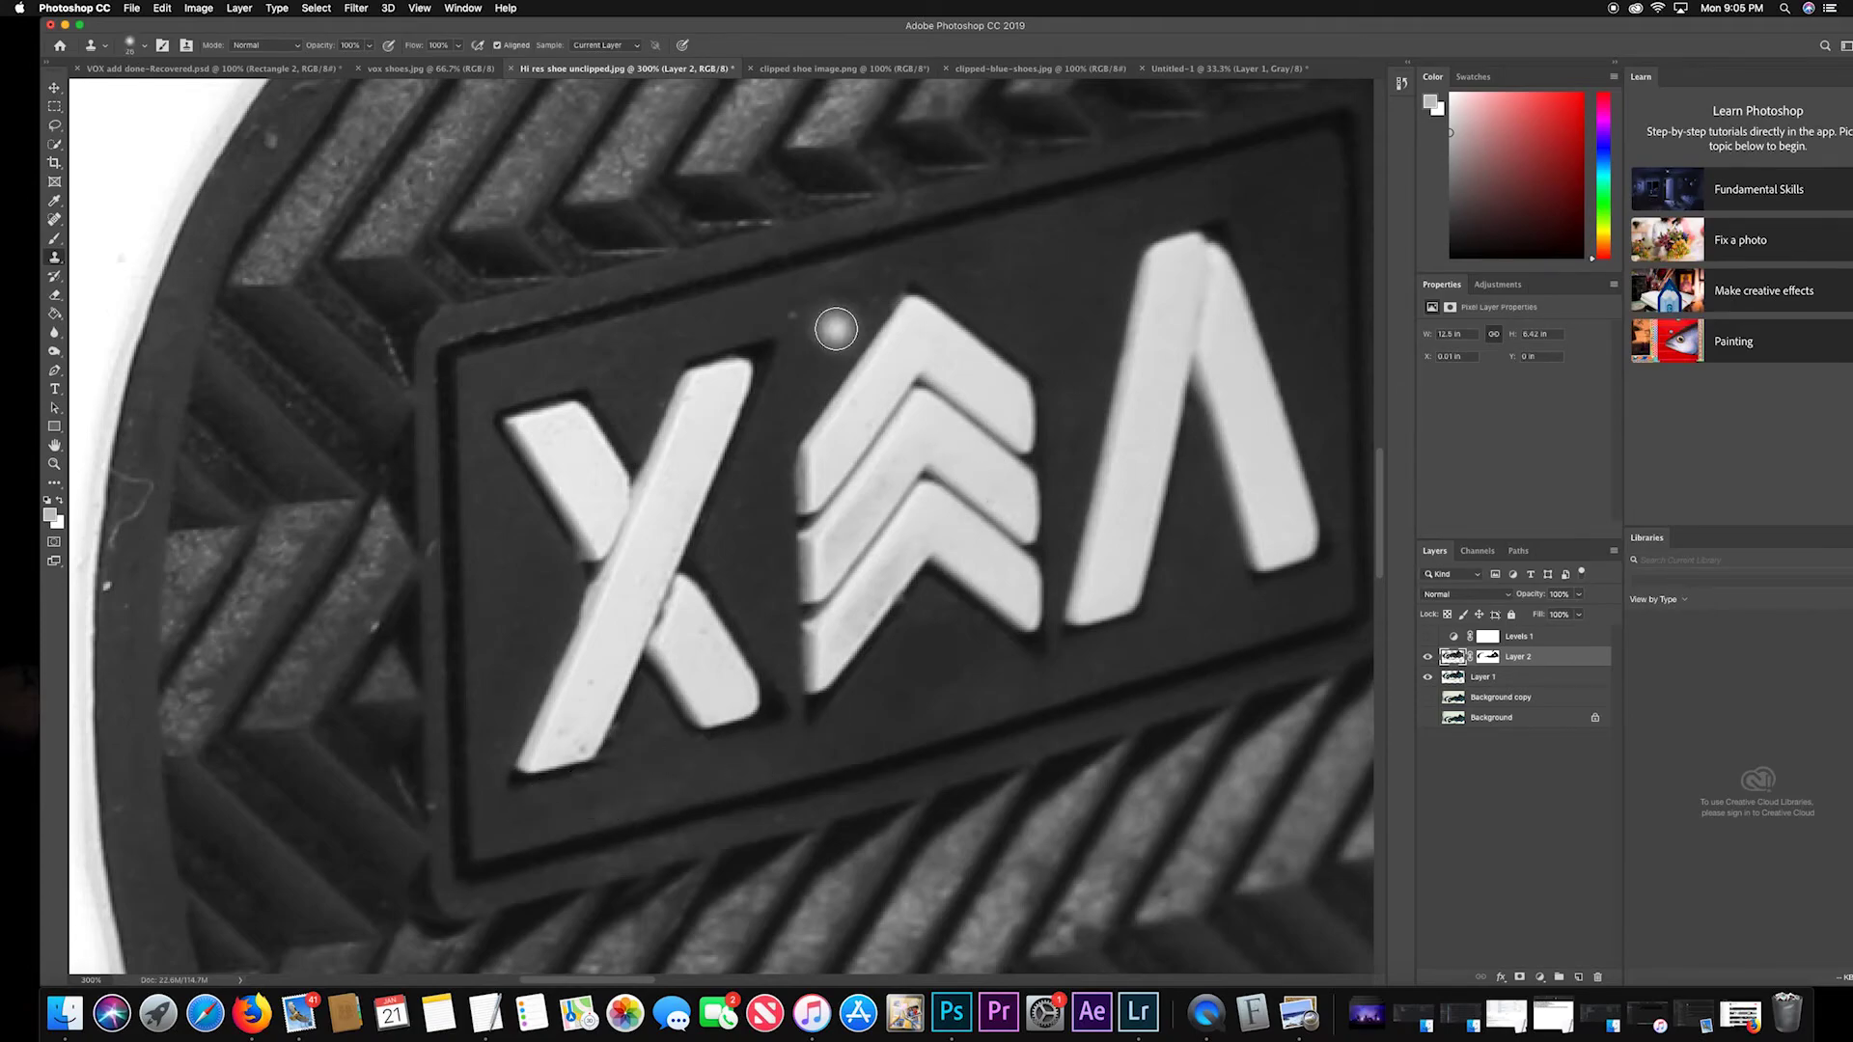
Paint black on Layer 2's mask to reveal teal suede near the laces.
key(super+minus)
key(super+minus)
key(super+minus)
key(super+minus)
key(super+minus)
key(super+minus)
key(super+minus)
key(super+minus)
scroll(808, 500, up, 7)
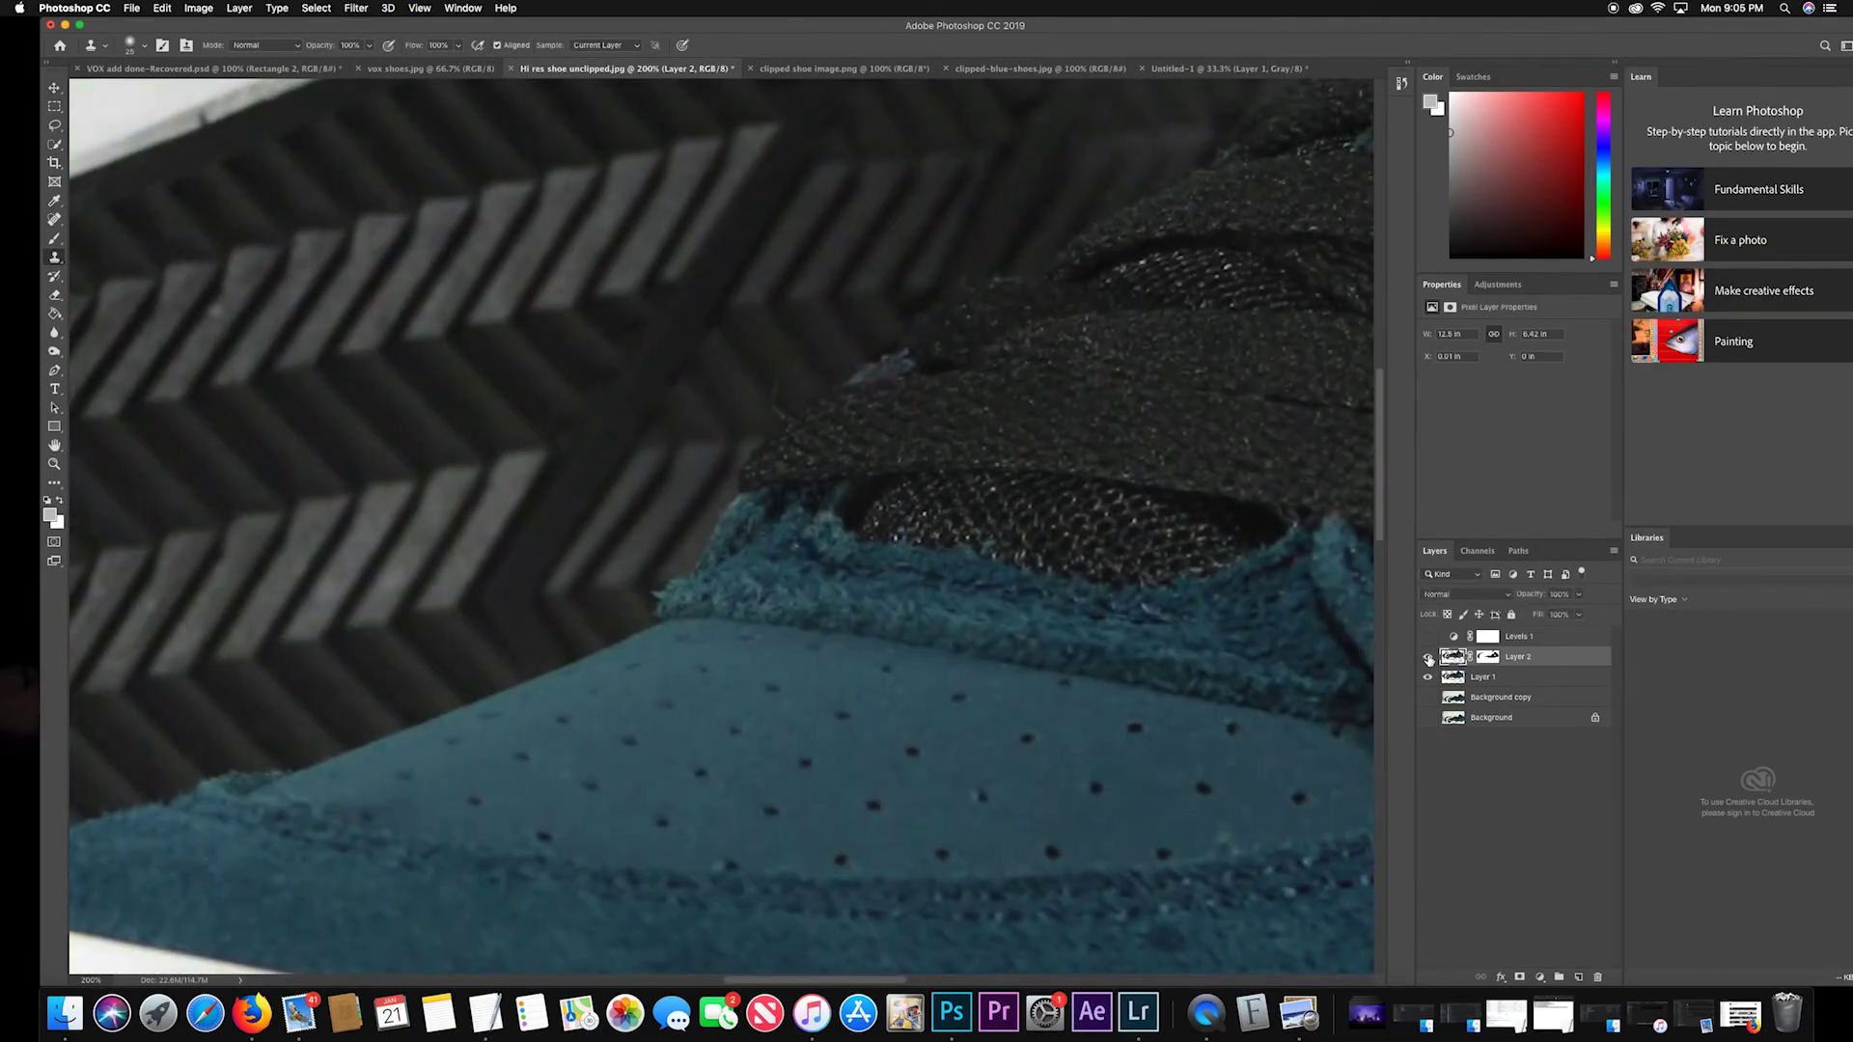
click(1487, 657)
key(b)
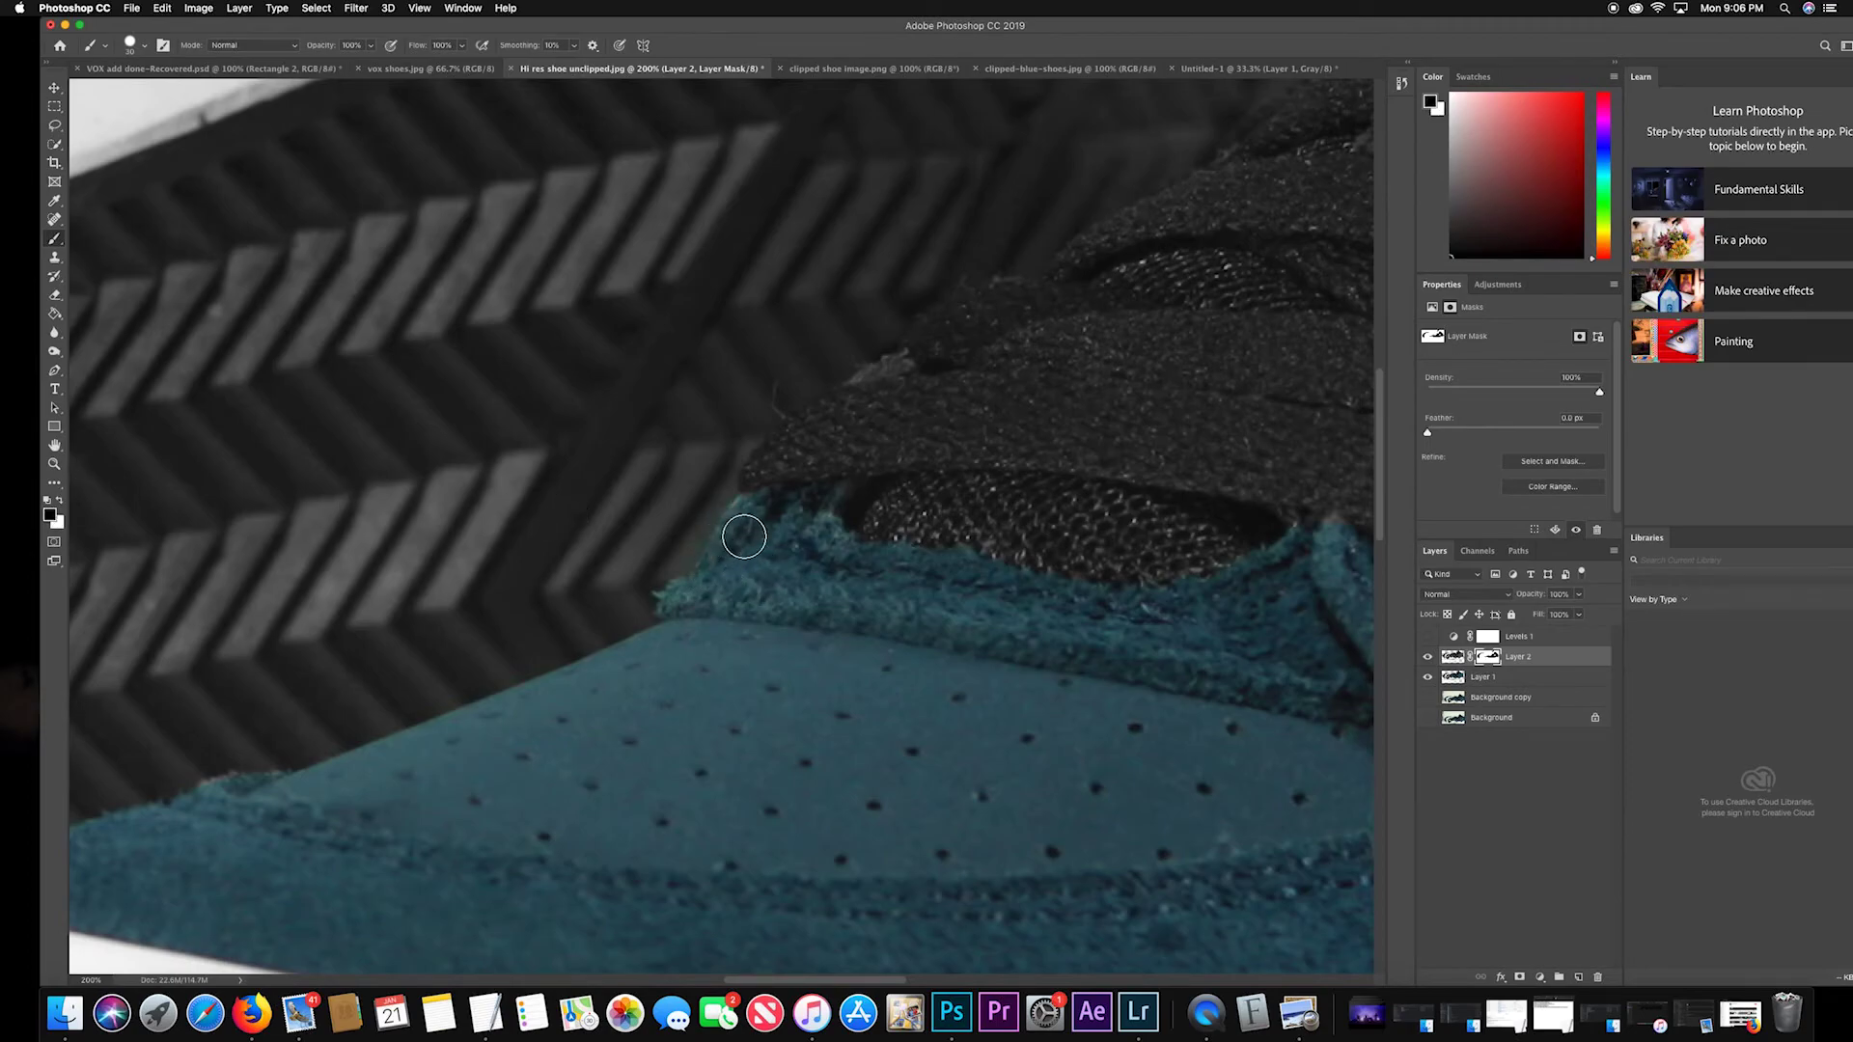
scroll(674, 546, up, 5)
scroll(675, 547, right, 5)
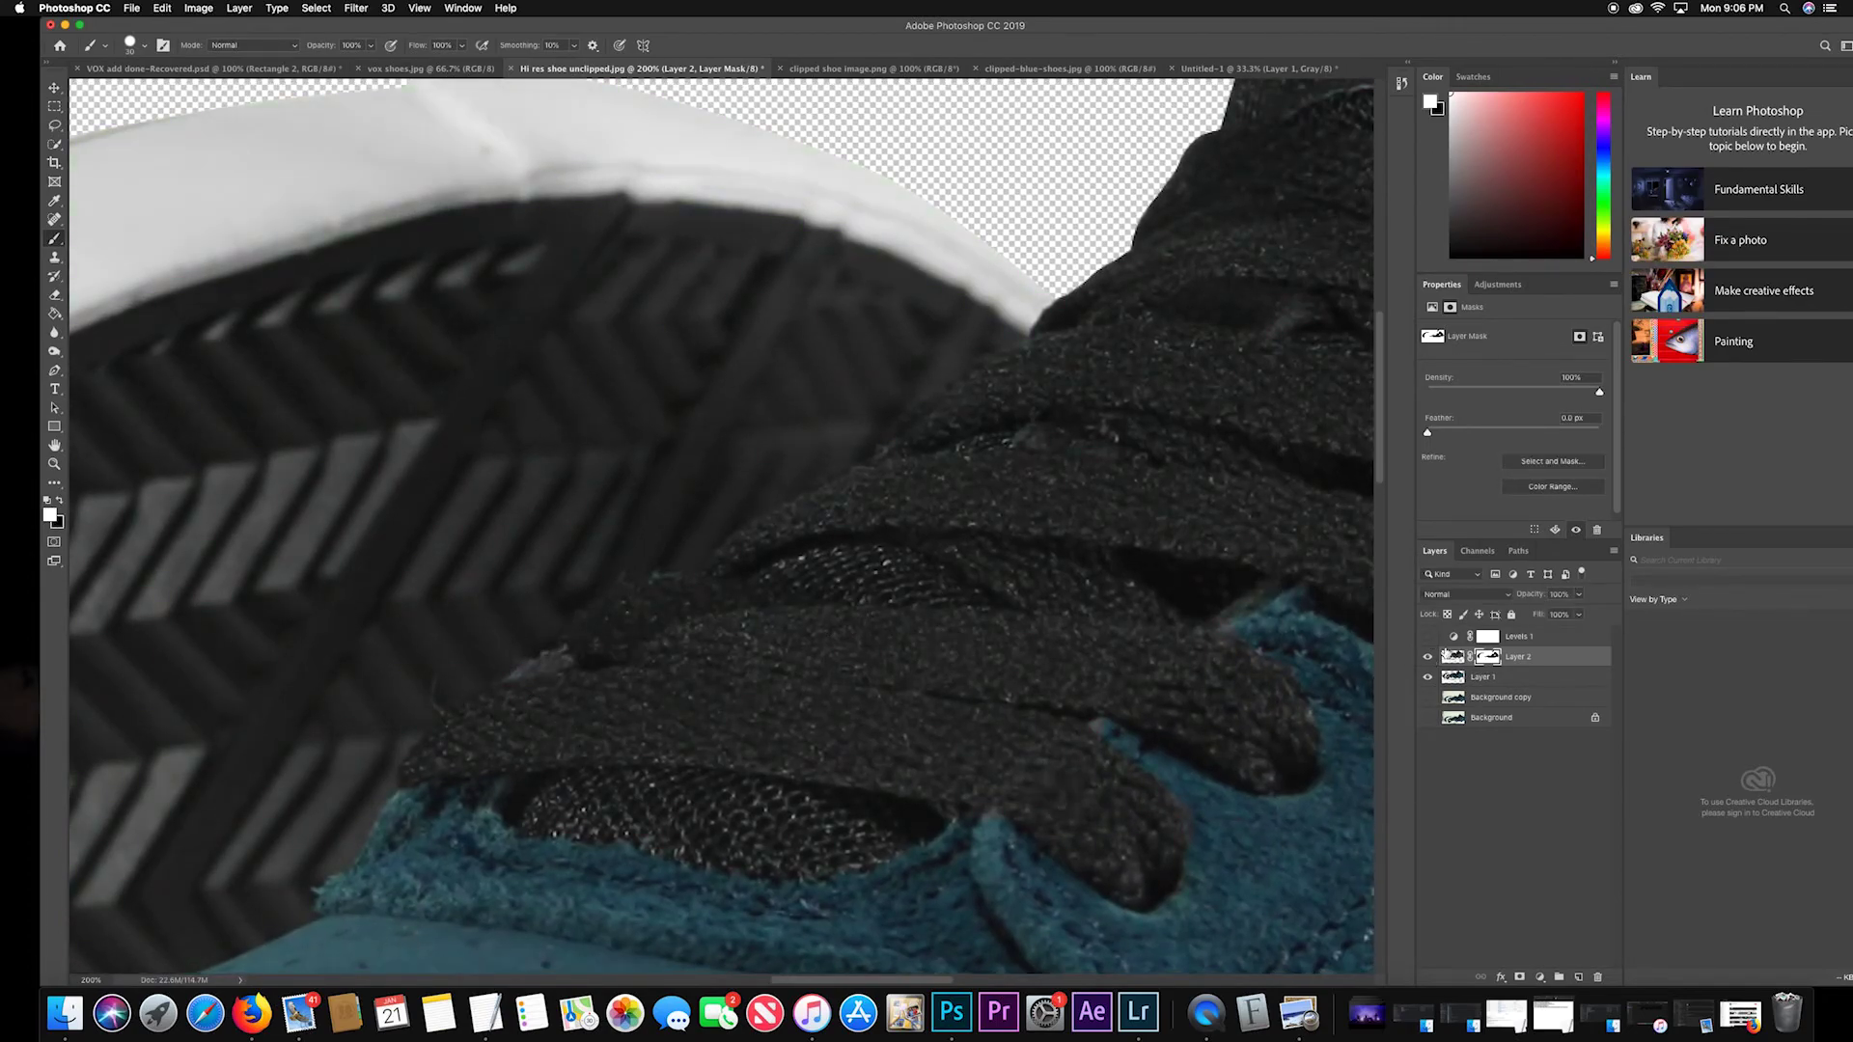
key(x)
key(x)
scroll(642, 664, up, 5)
scroll(675, 670, right, 5)
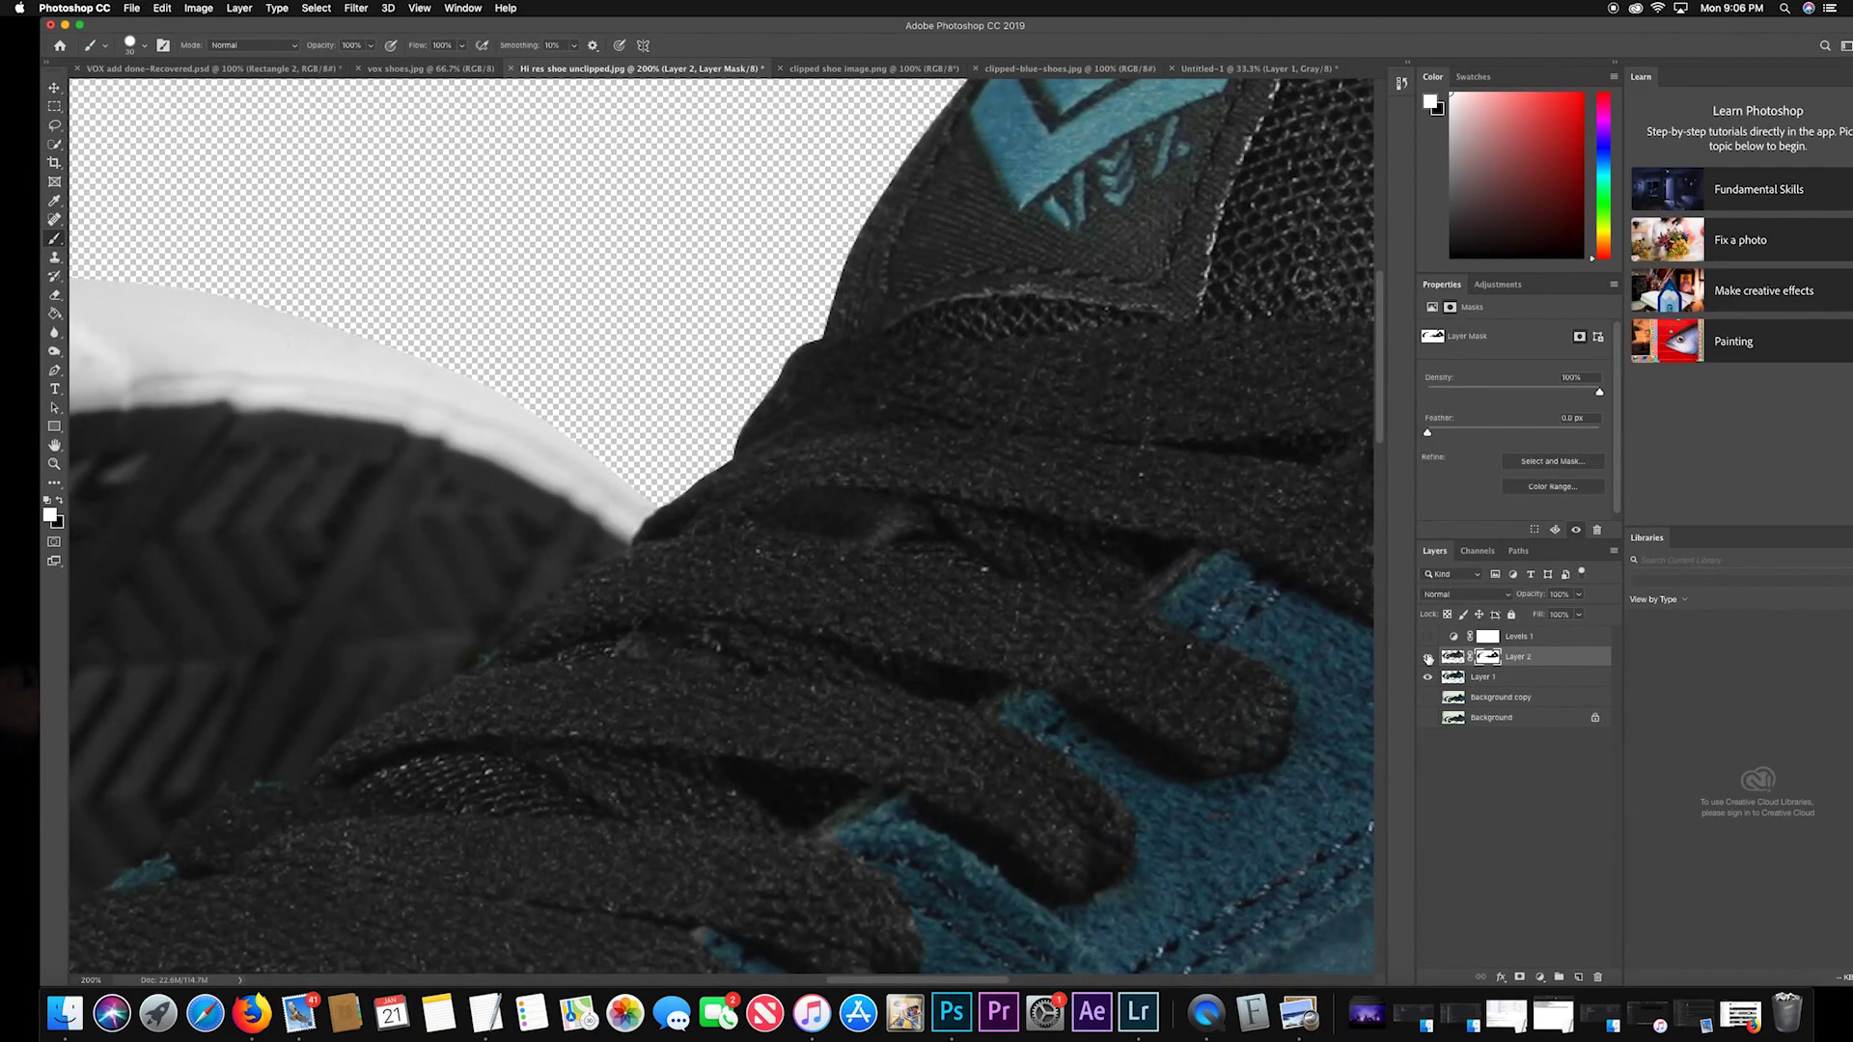
key(x)
click(887, 523)
click(635, 637)
Zoom out to fit the whole shoe and hide the teal shoe layer to check the edits.
scroll(629, 583, down, 8)
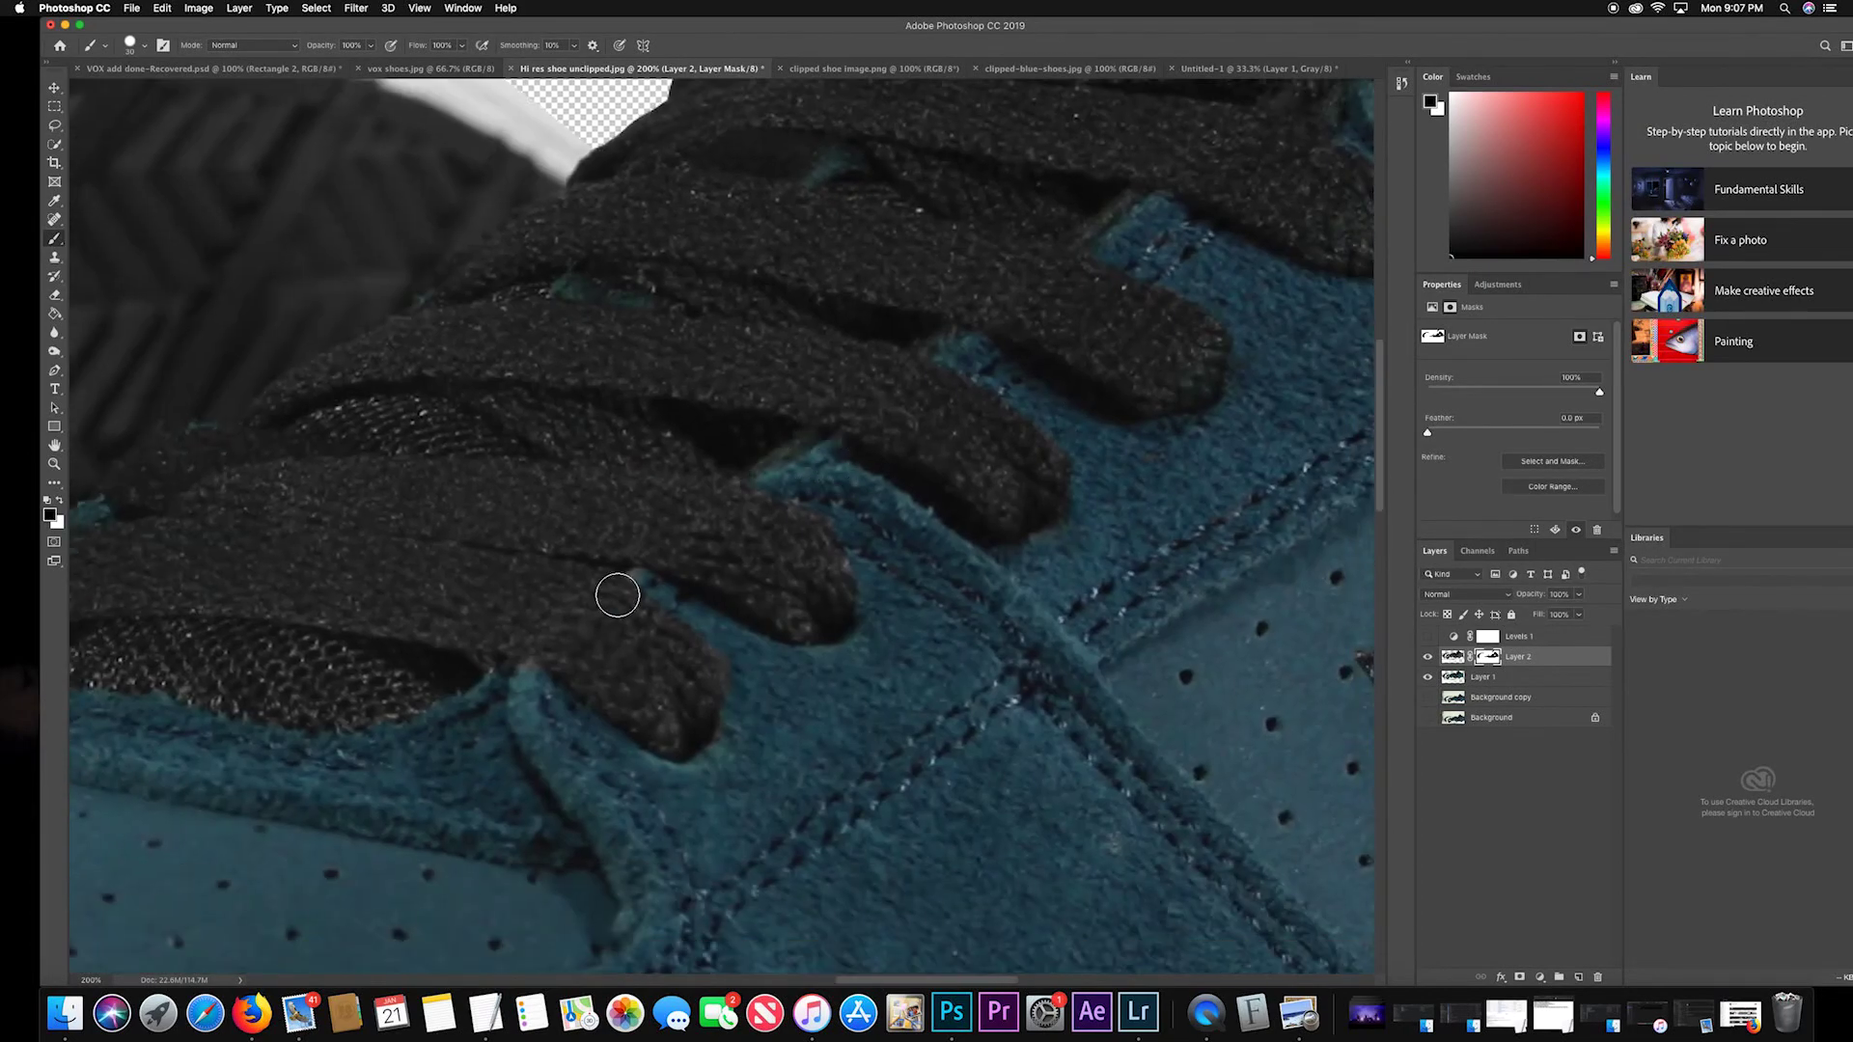
scroll(1047, 641, down, 1)
scroll(1047, 641, left, 10)
key(super+minus)
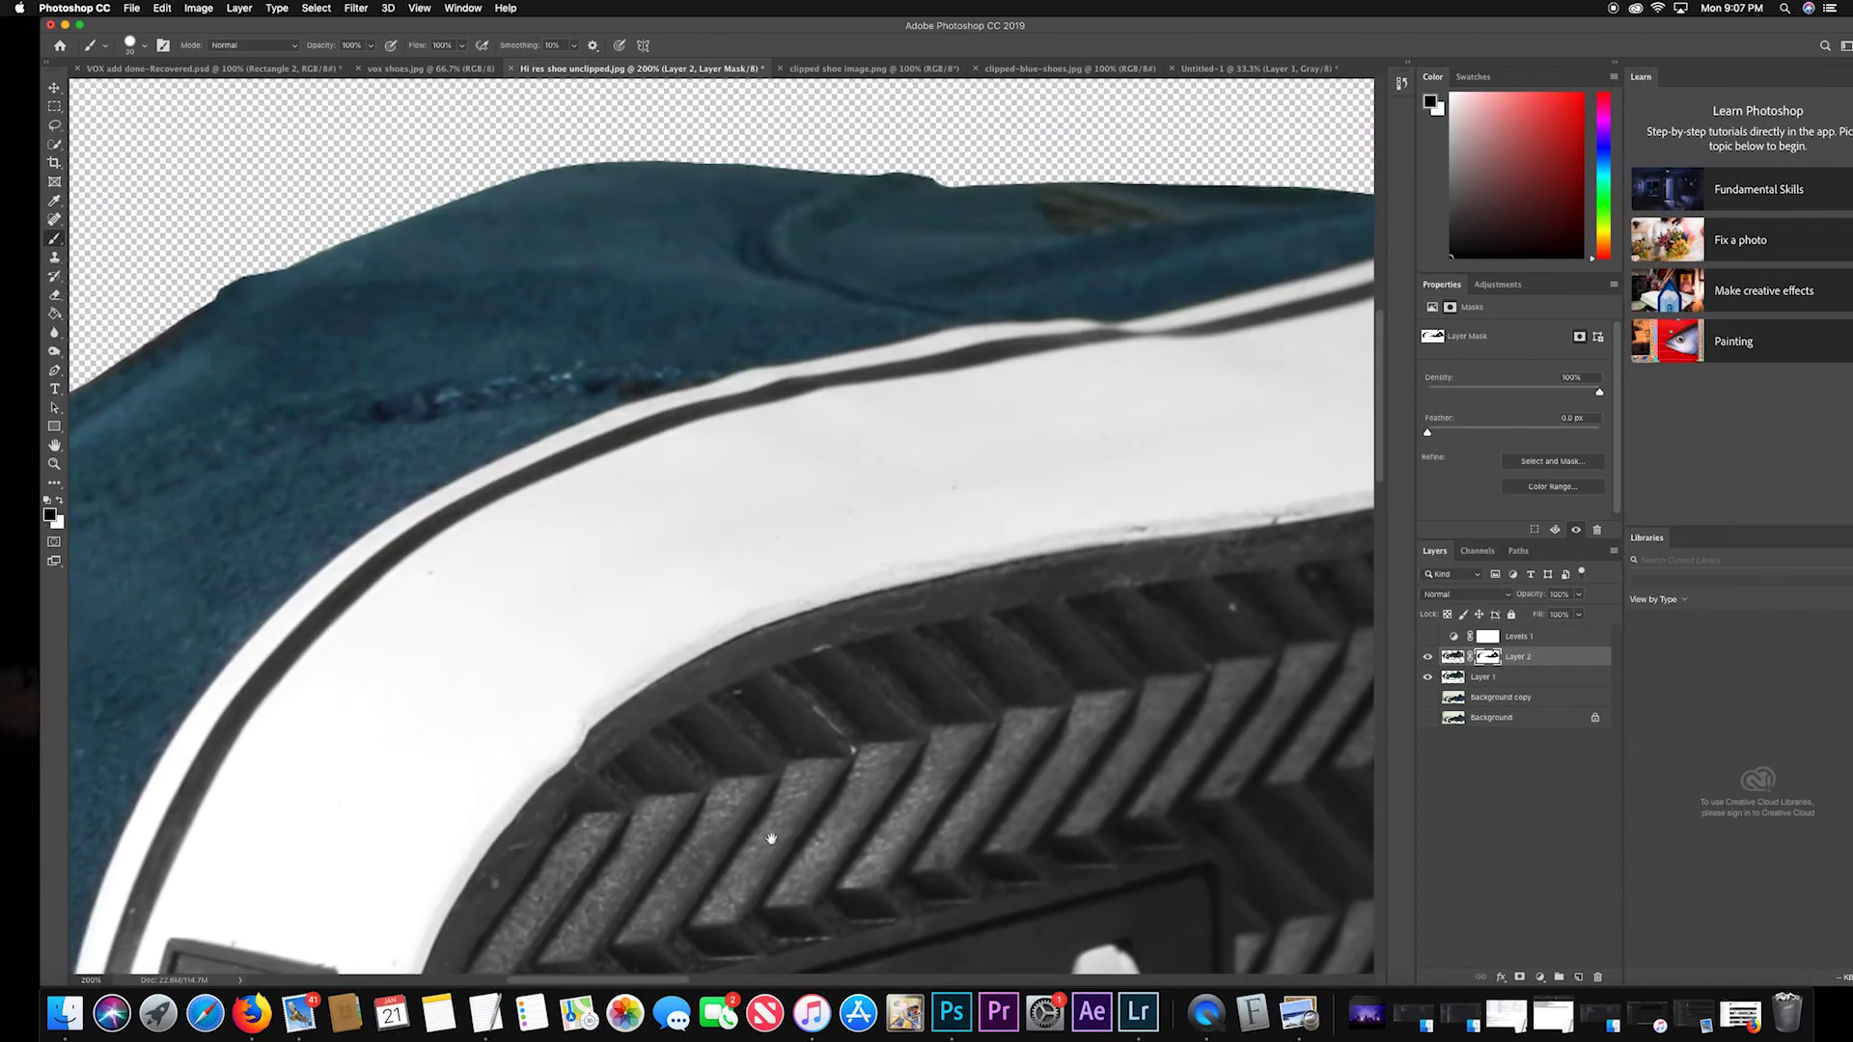
scroll(765, 840, down, 3)
key(super+minus)
key(super+minus)
key(super+minus)
key(super+plus)
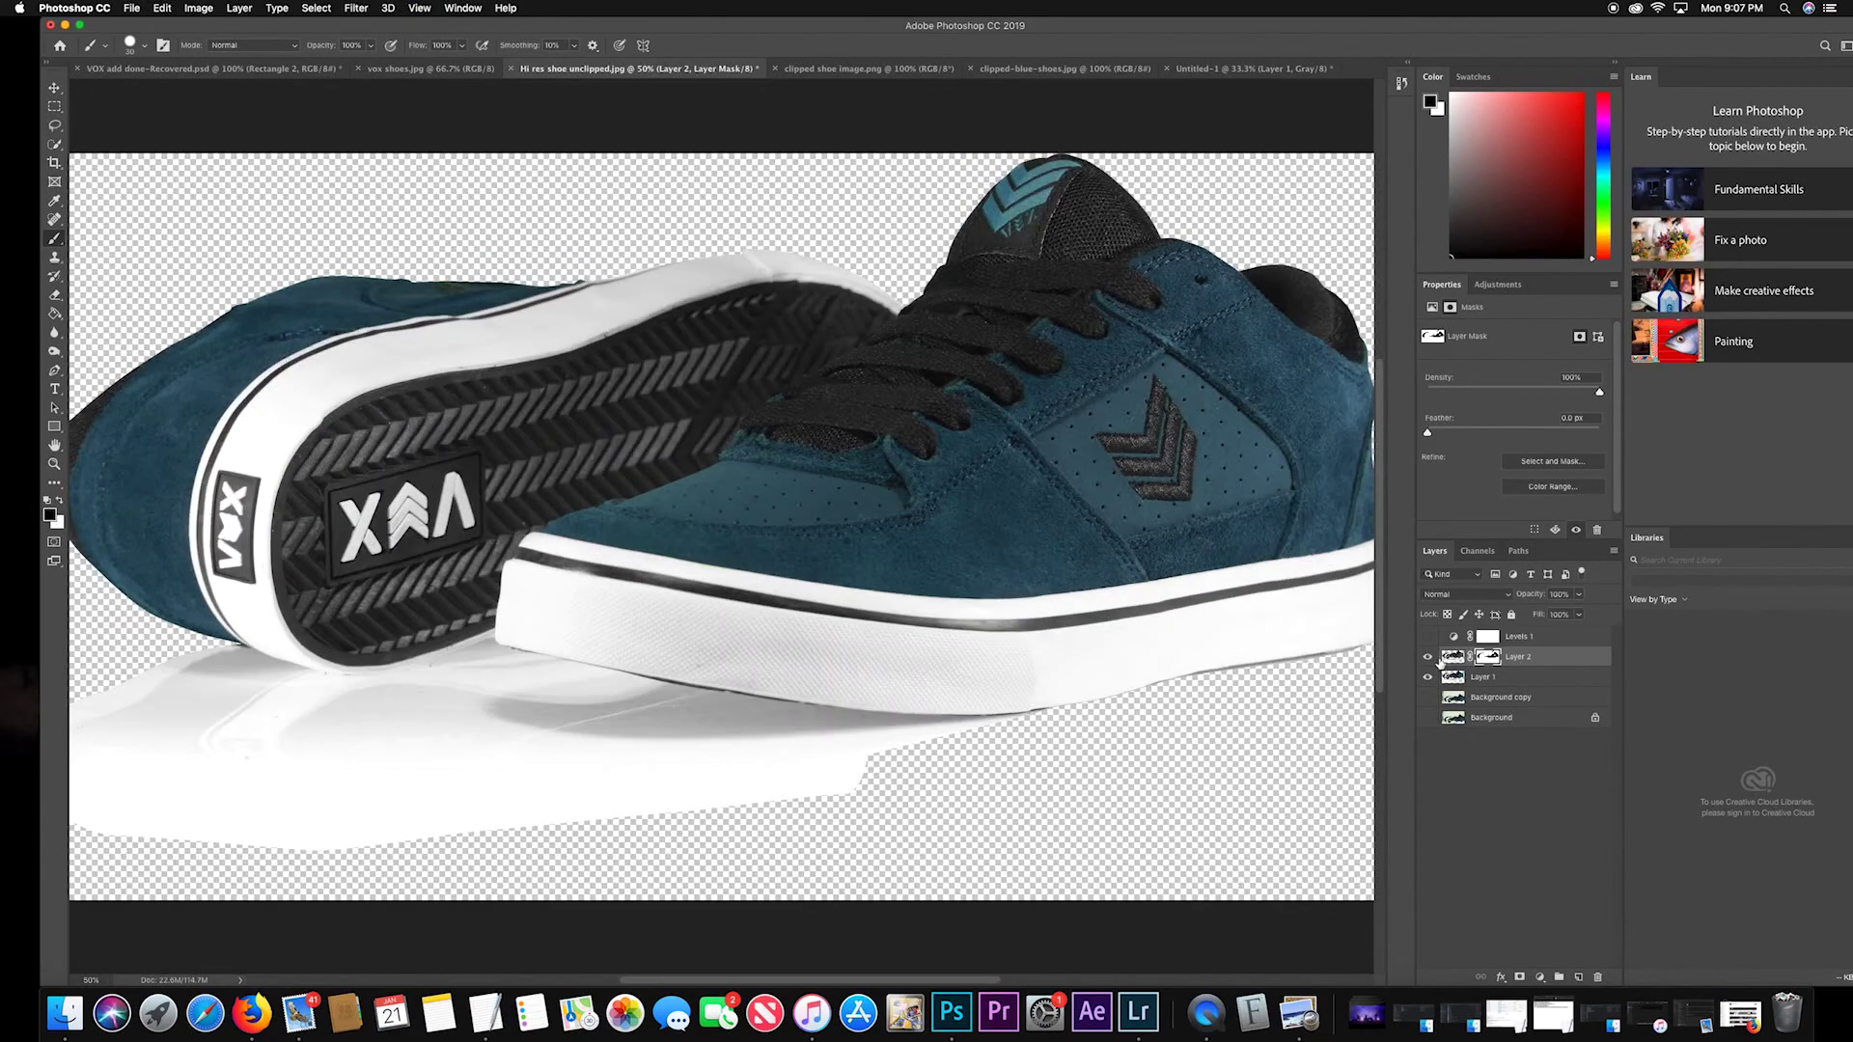
click(1428, 677)
Show the teal shoe layer again and merge Layer 1 into Layer 2.
click(1428, 678)
key(super+minus)
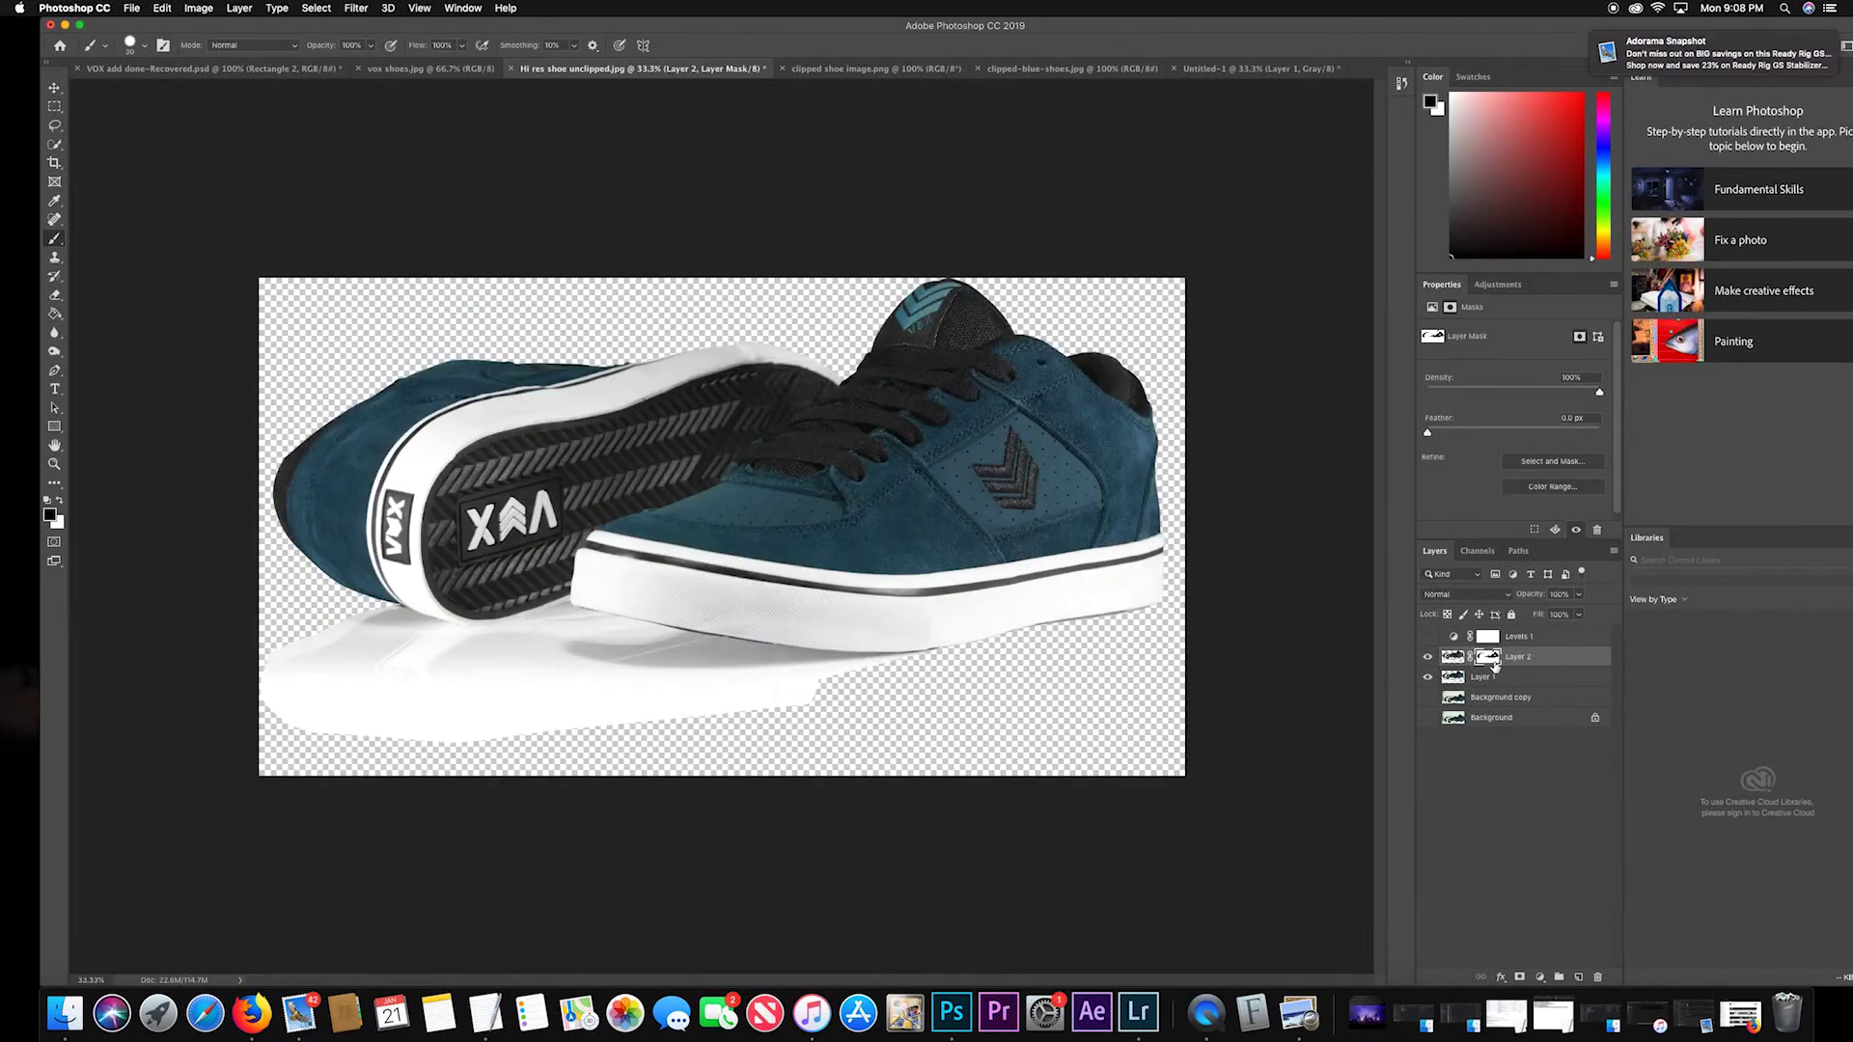
right_click(1534, 679)
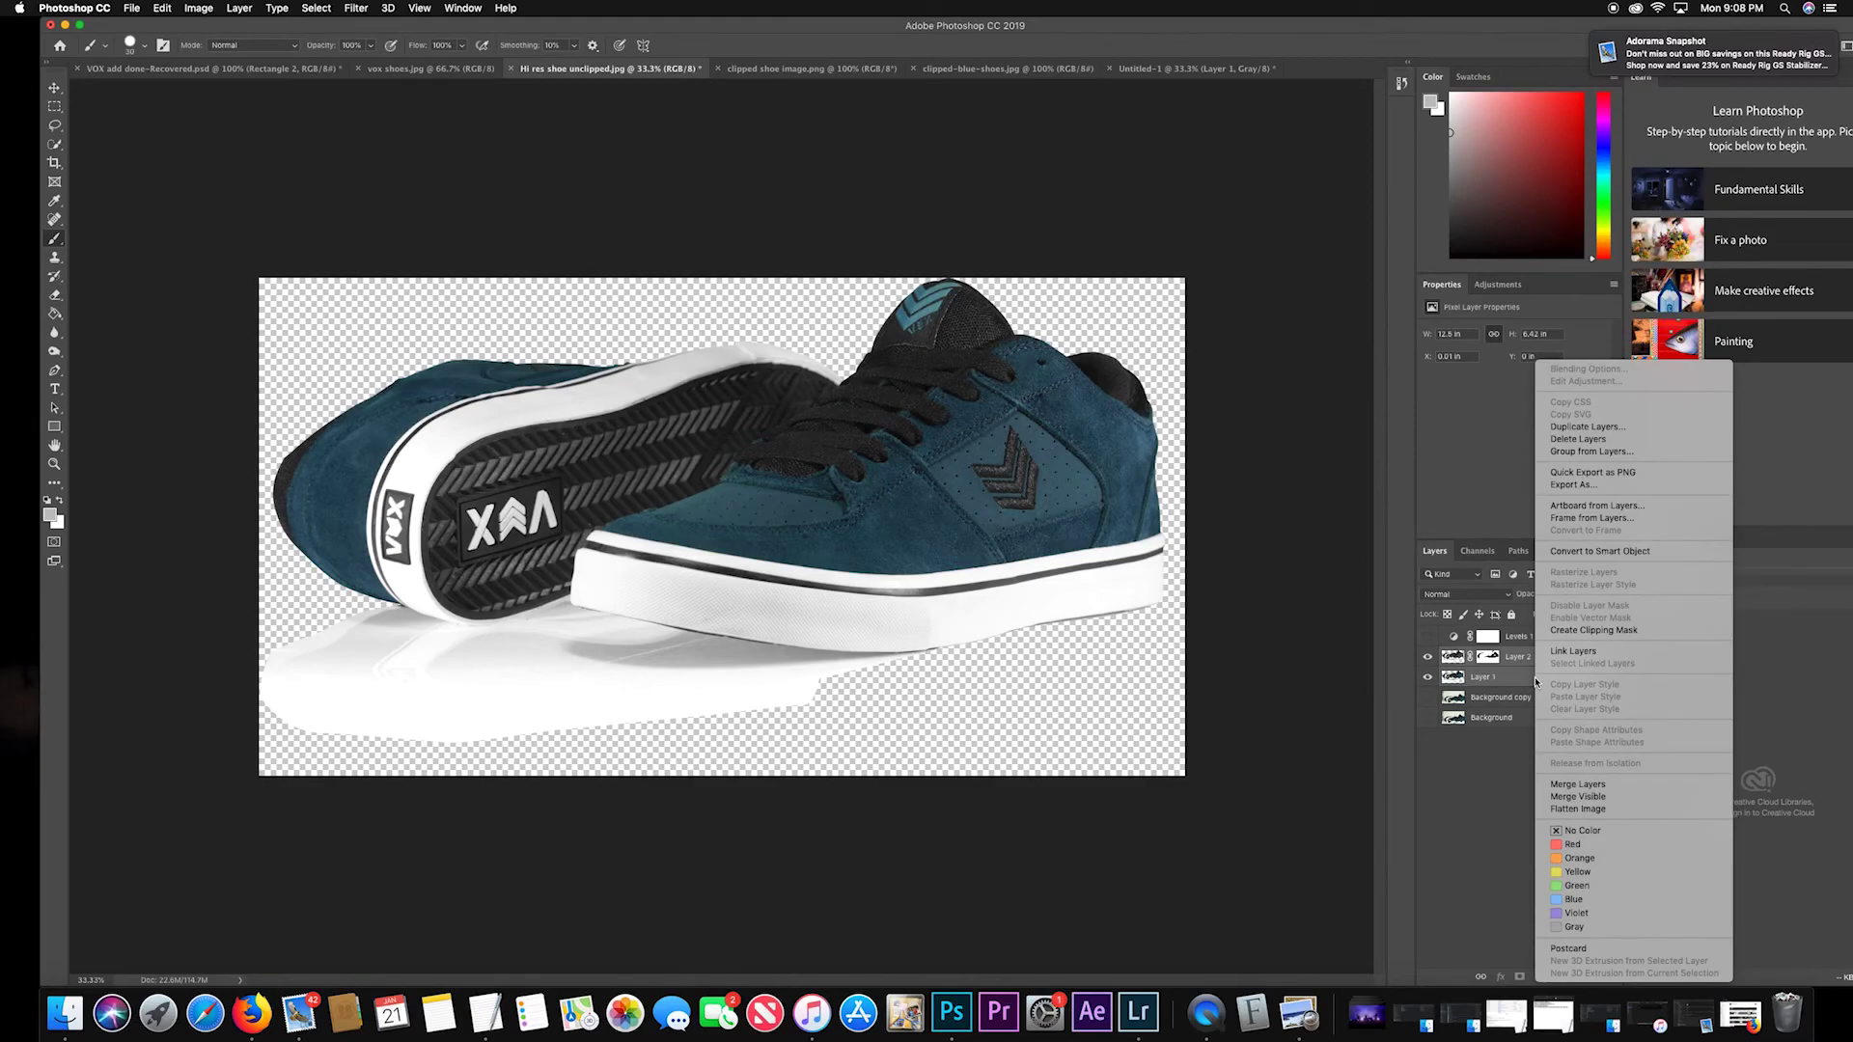
click(1597, 785)
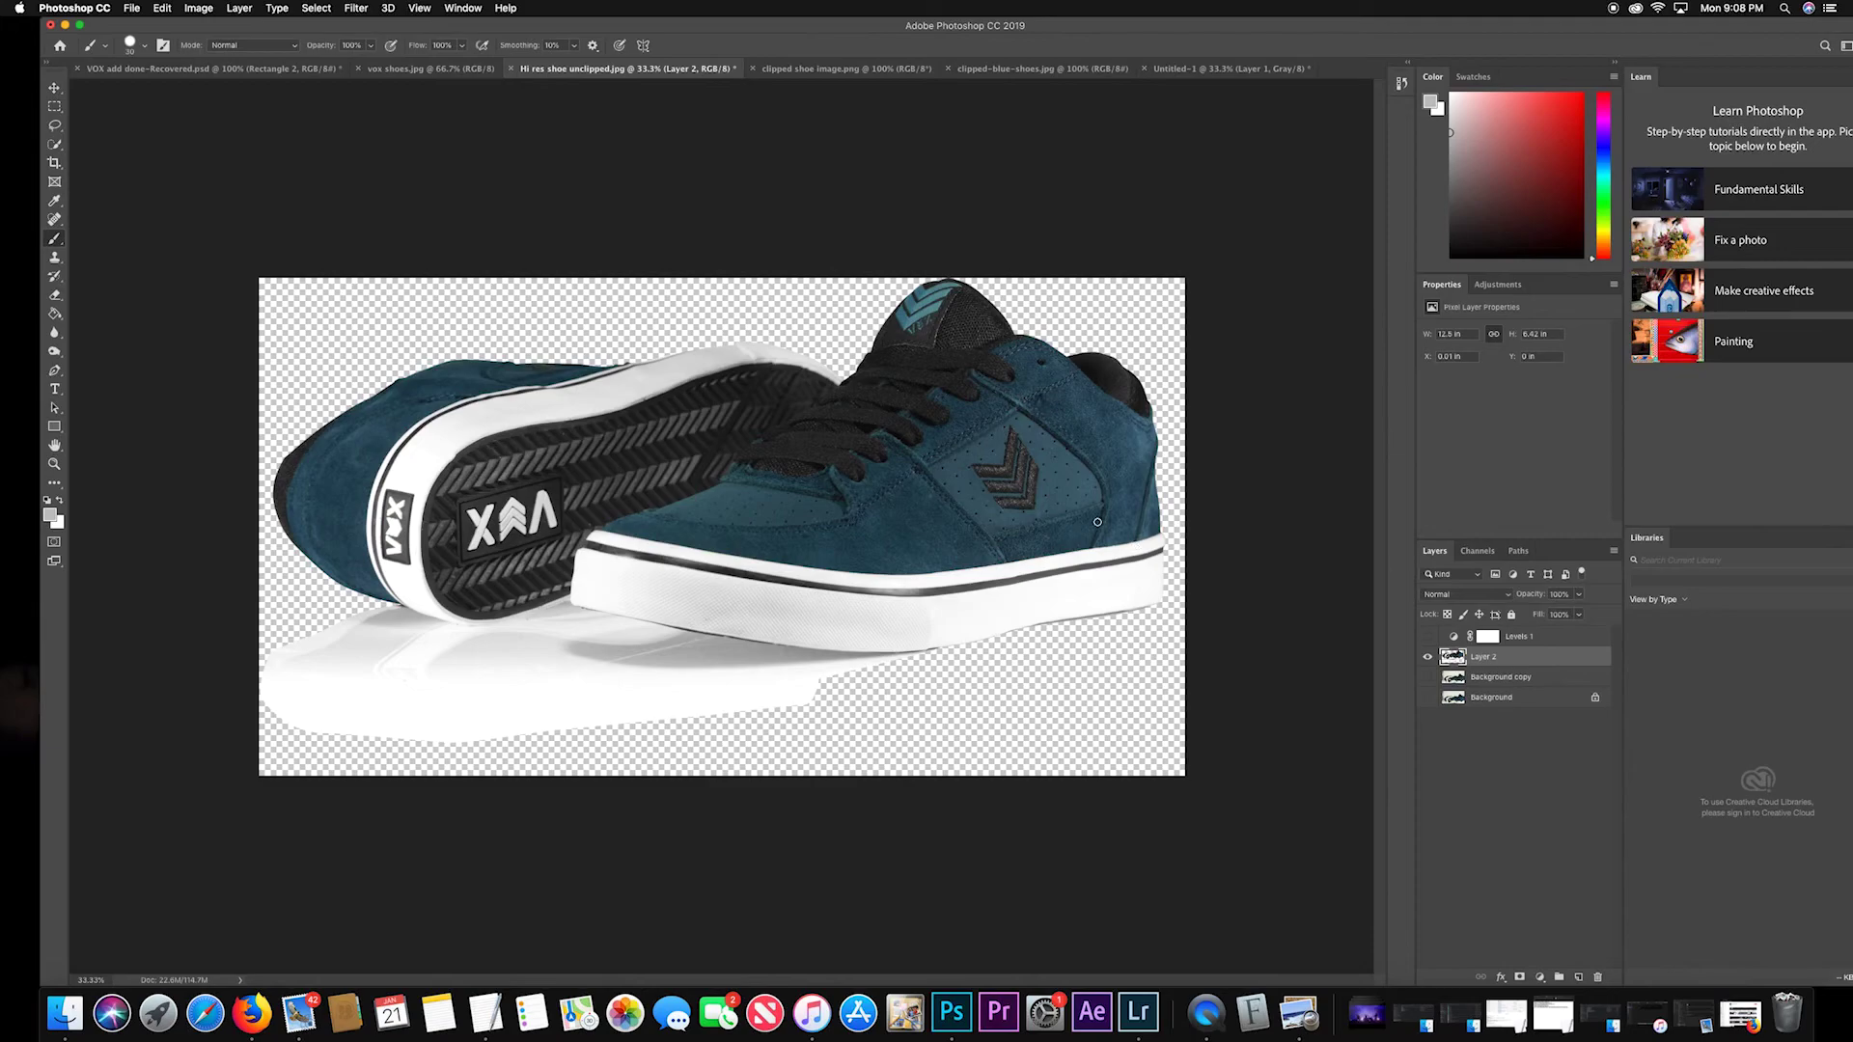
Delete the Background copy layer.
right_click(1493, 678)
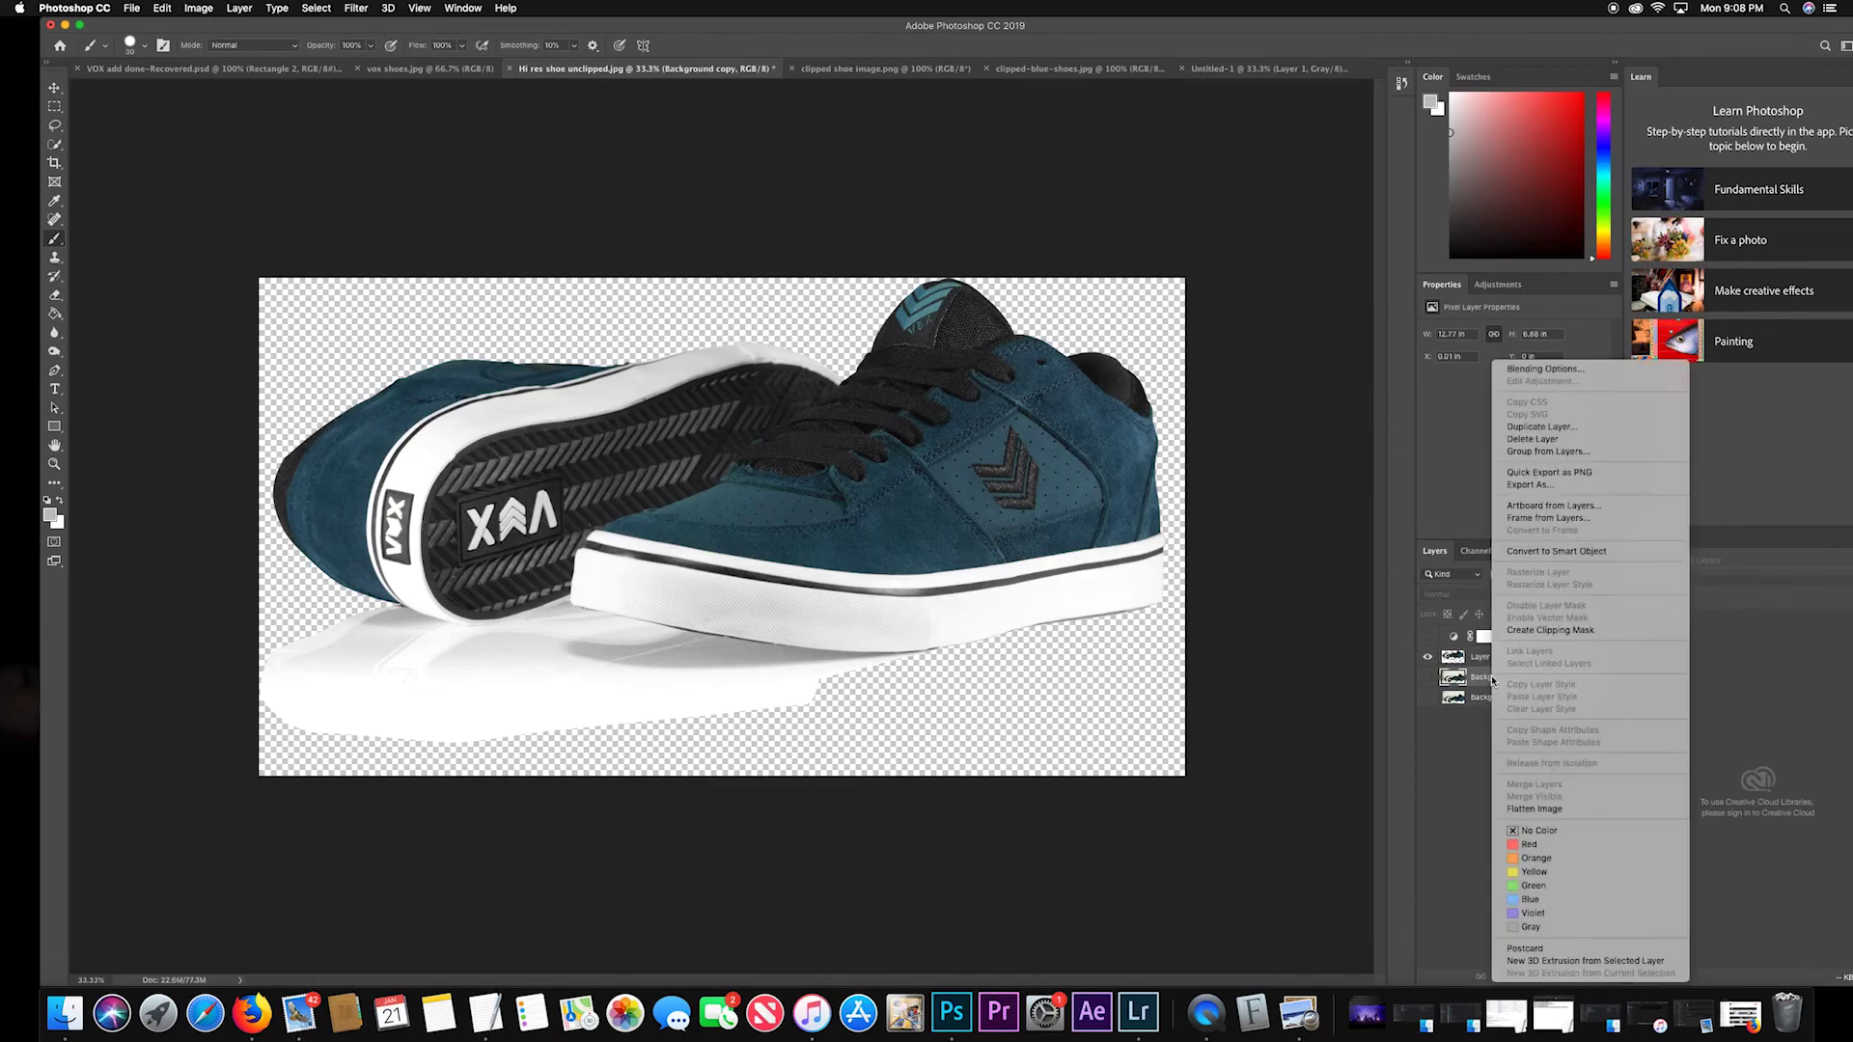
click(1487, 693)
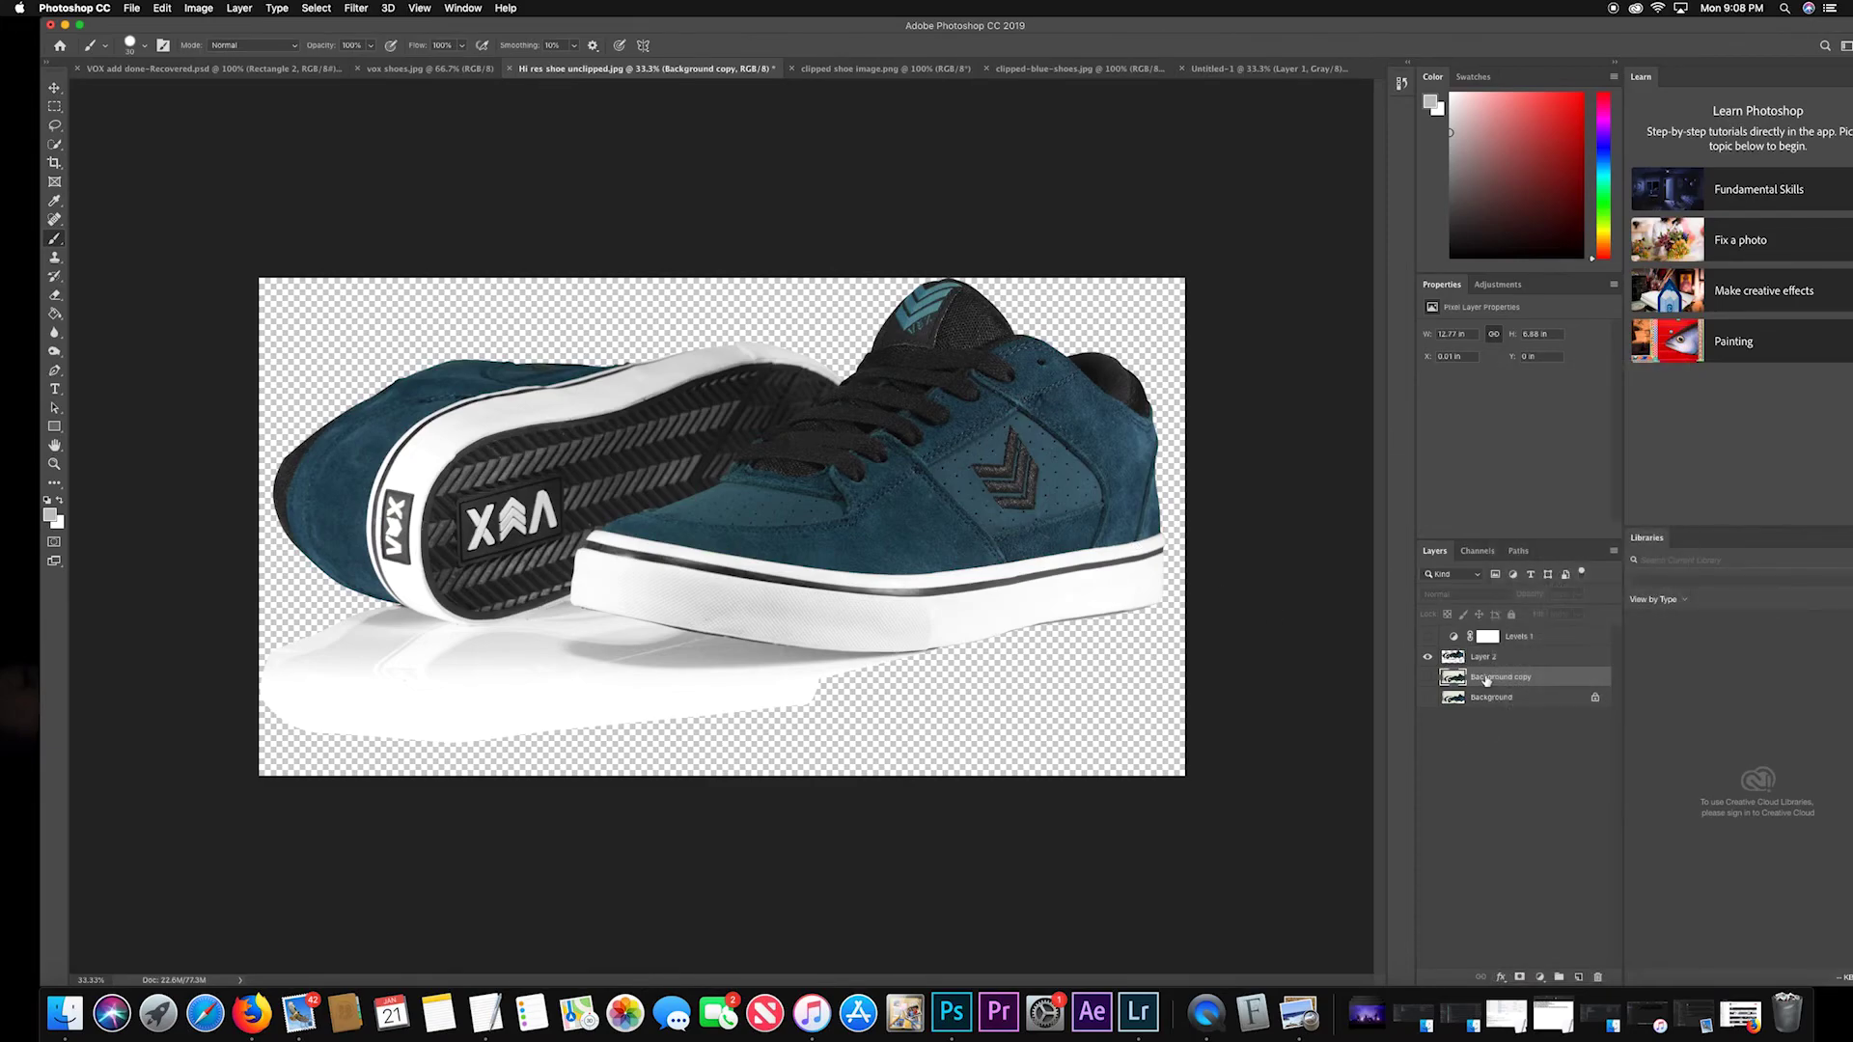
drag(1485, 680, 1597, 977)
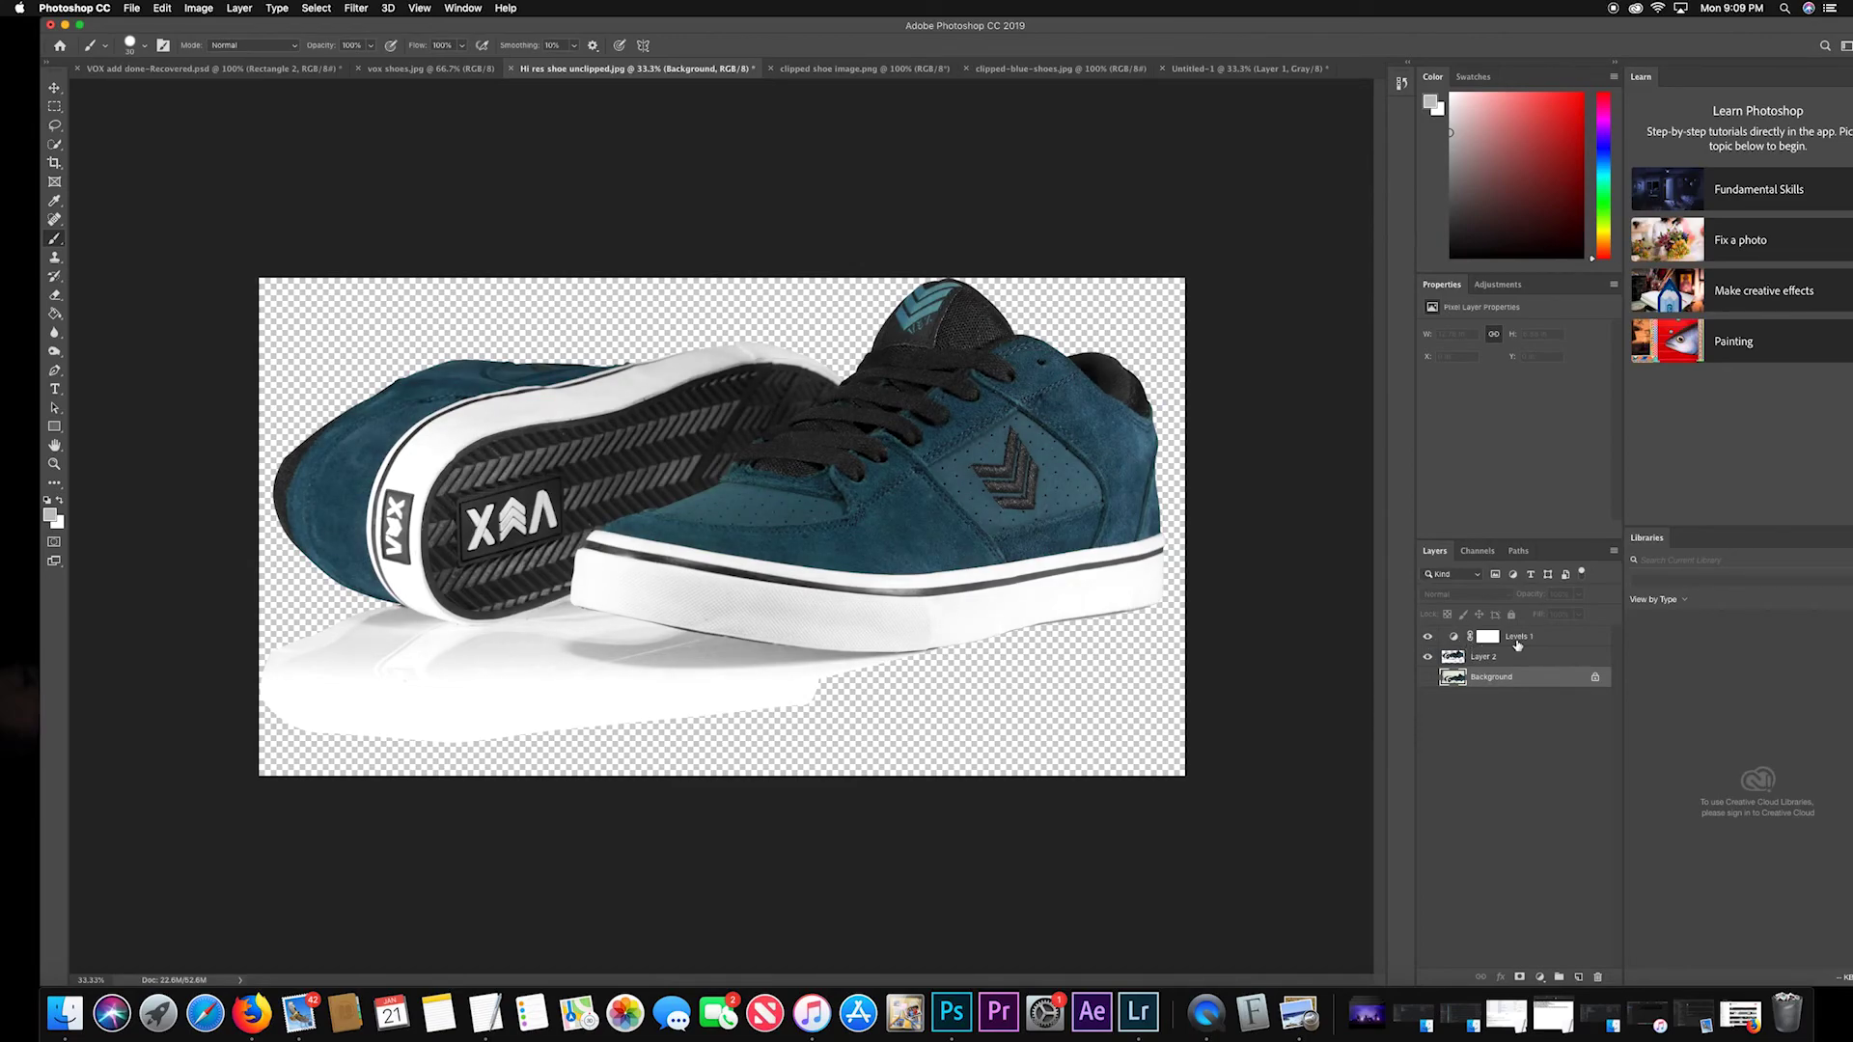
Merge Levels 1 and Layer 2 into a single layer.
click(1559, 637)
right_click(1551, 659)
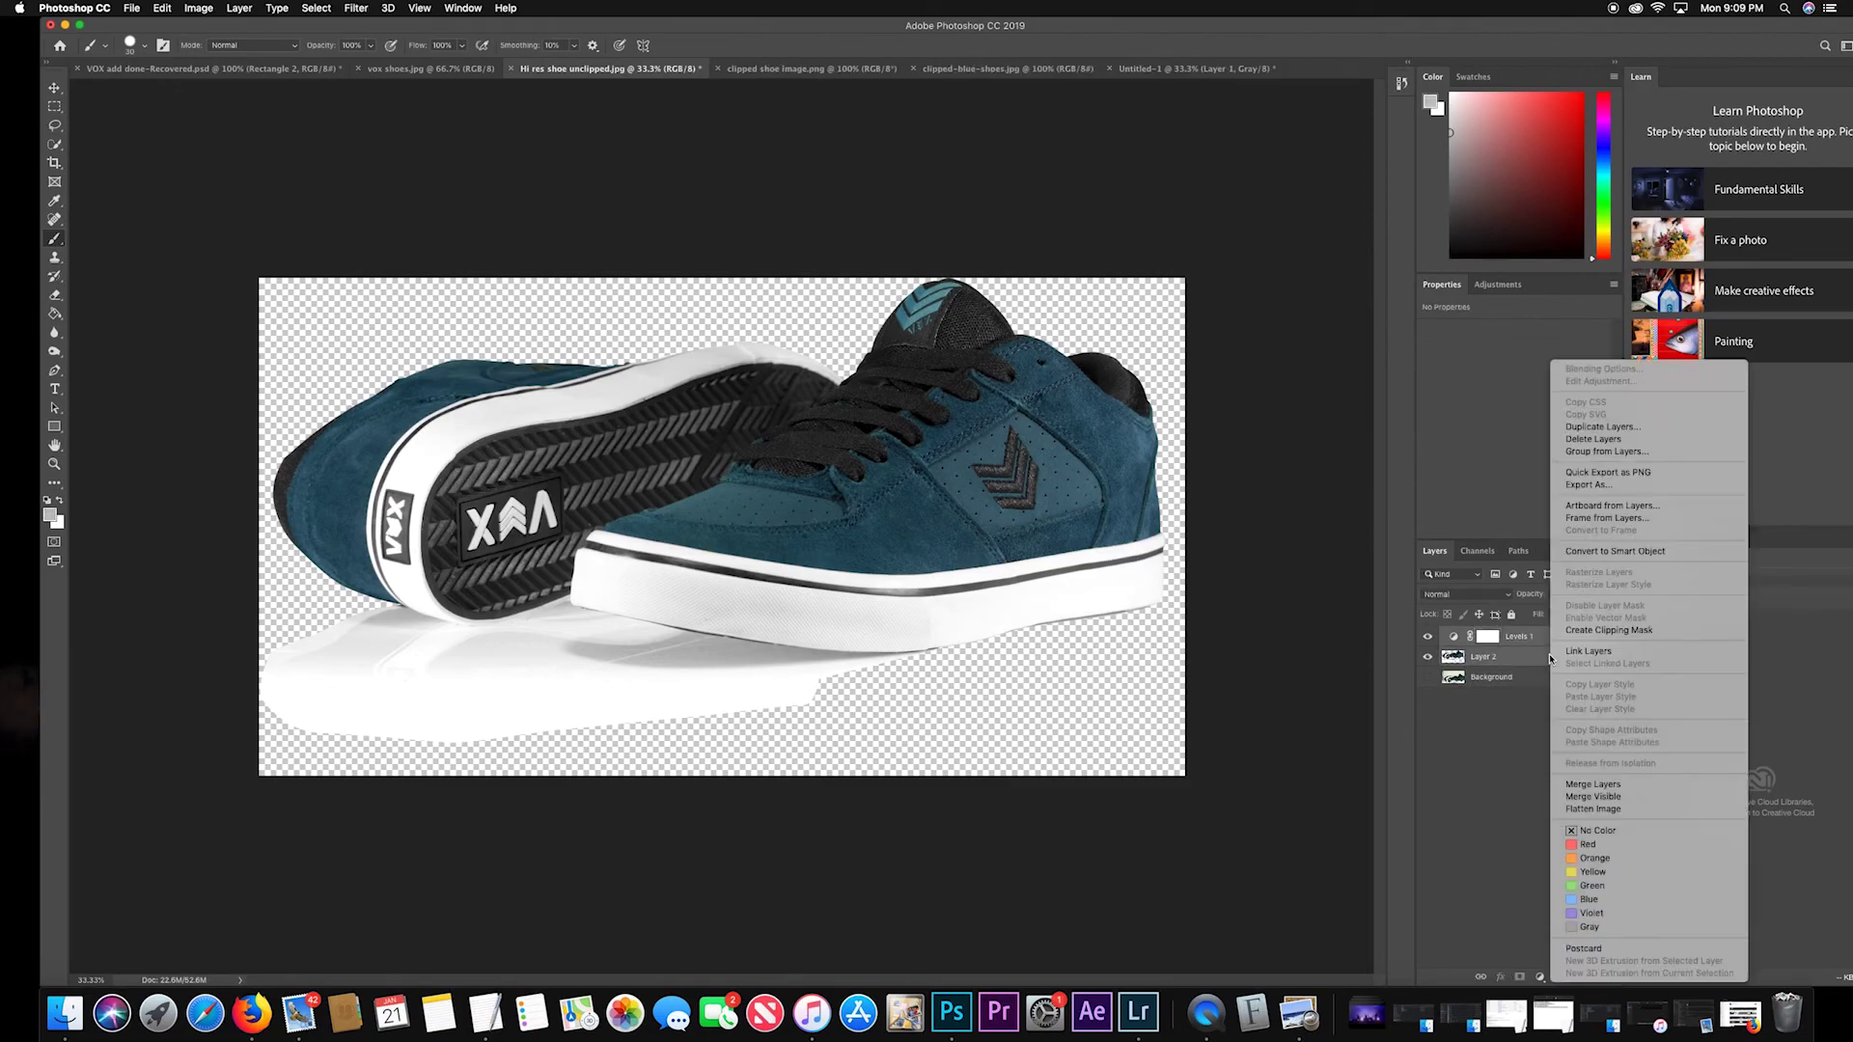
click(1605, 789)
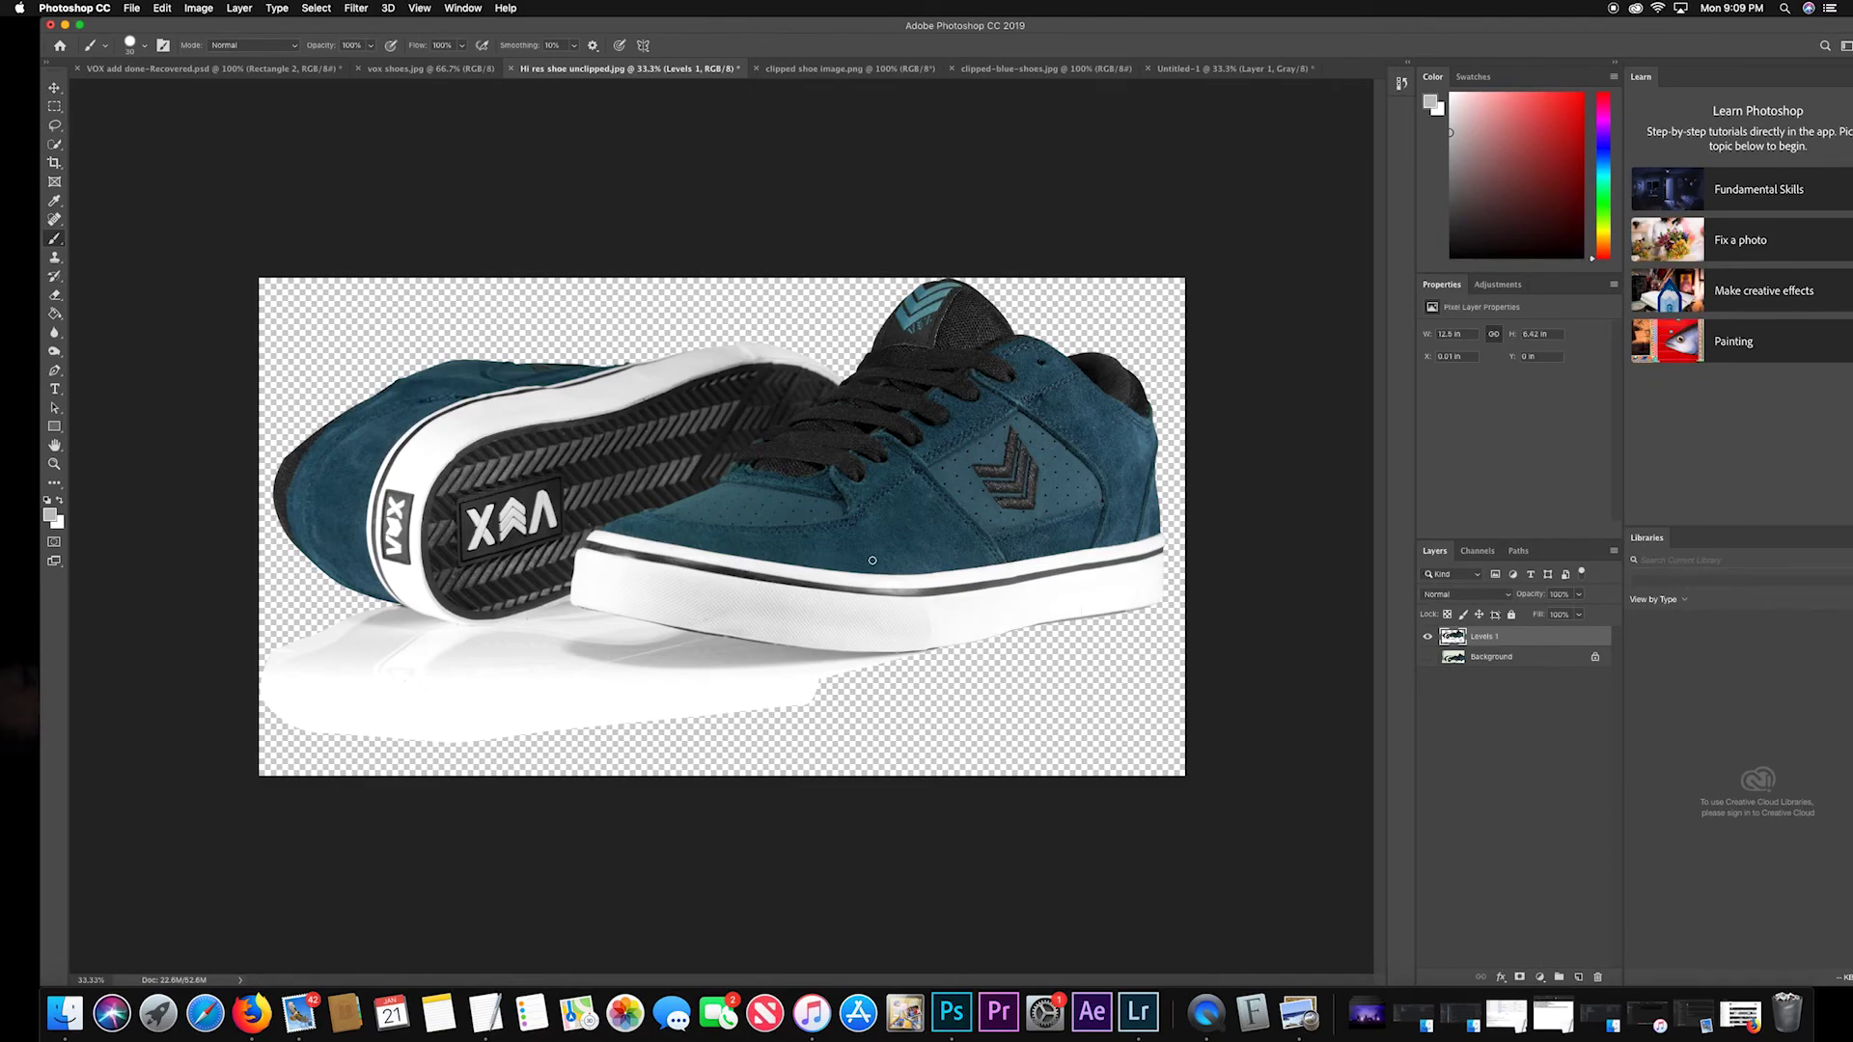
Soft-erase the reflection's outer edges with a large Eraser brush, then add an empty Layer 1.
key(e)
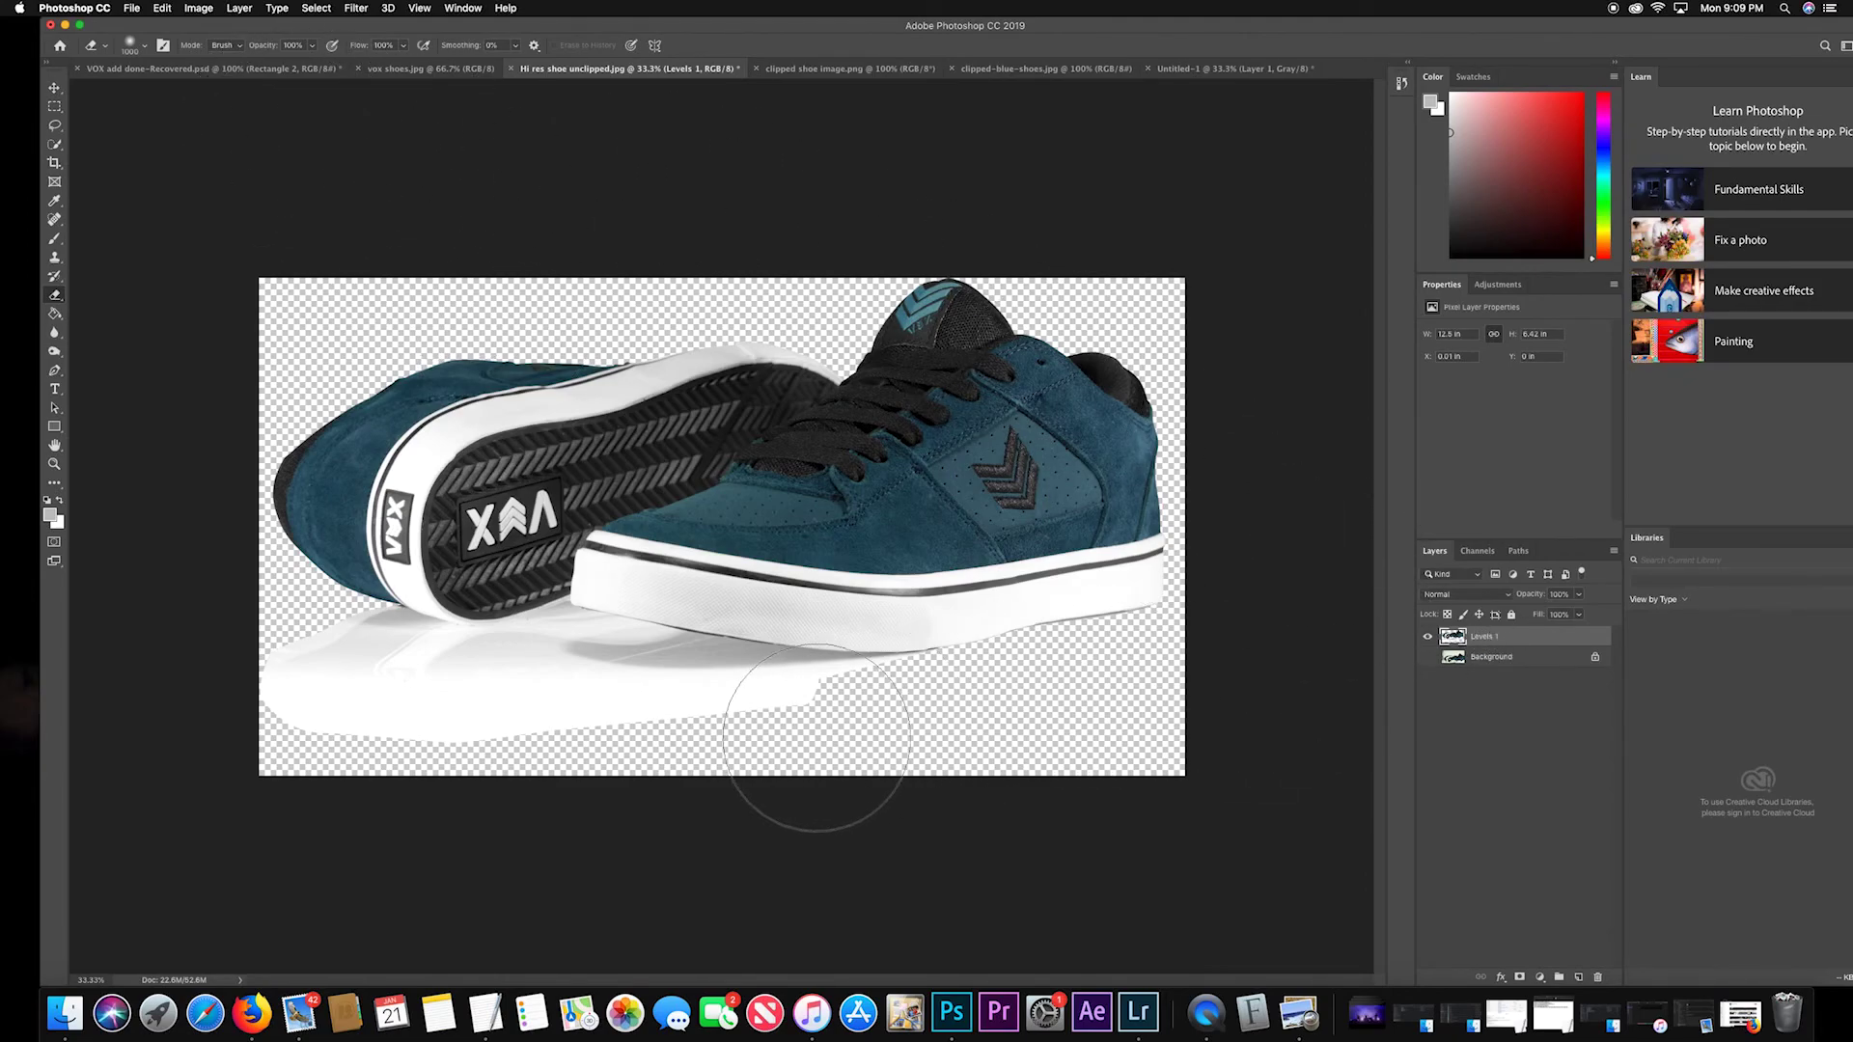
key(bracketleft)
key(bracketleft)
key(bracketleft)
key(bracketleft)
key(bracketleft)
key(bracketleft)
key(bracketleft)
key(bracketleft)
click(137, 44)
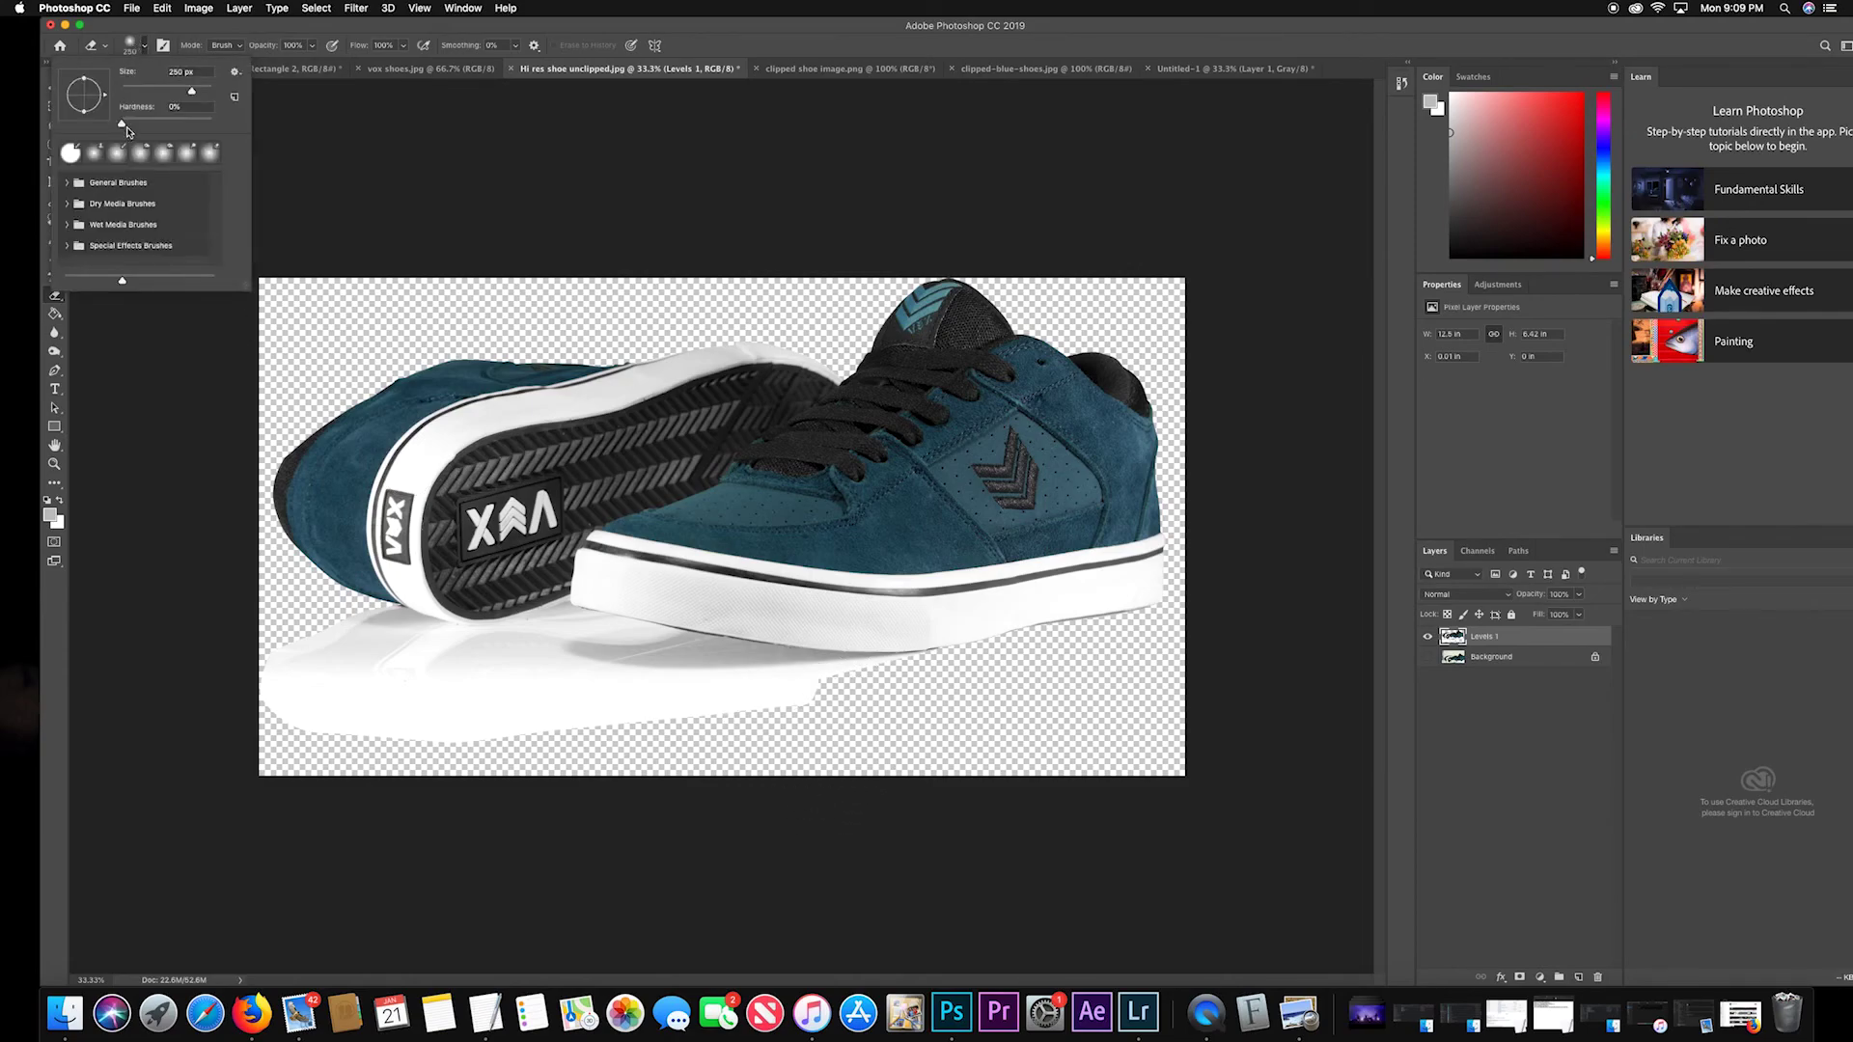
click(832, 696)
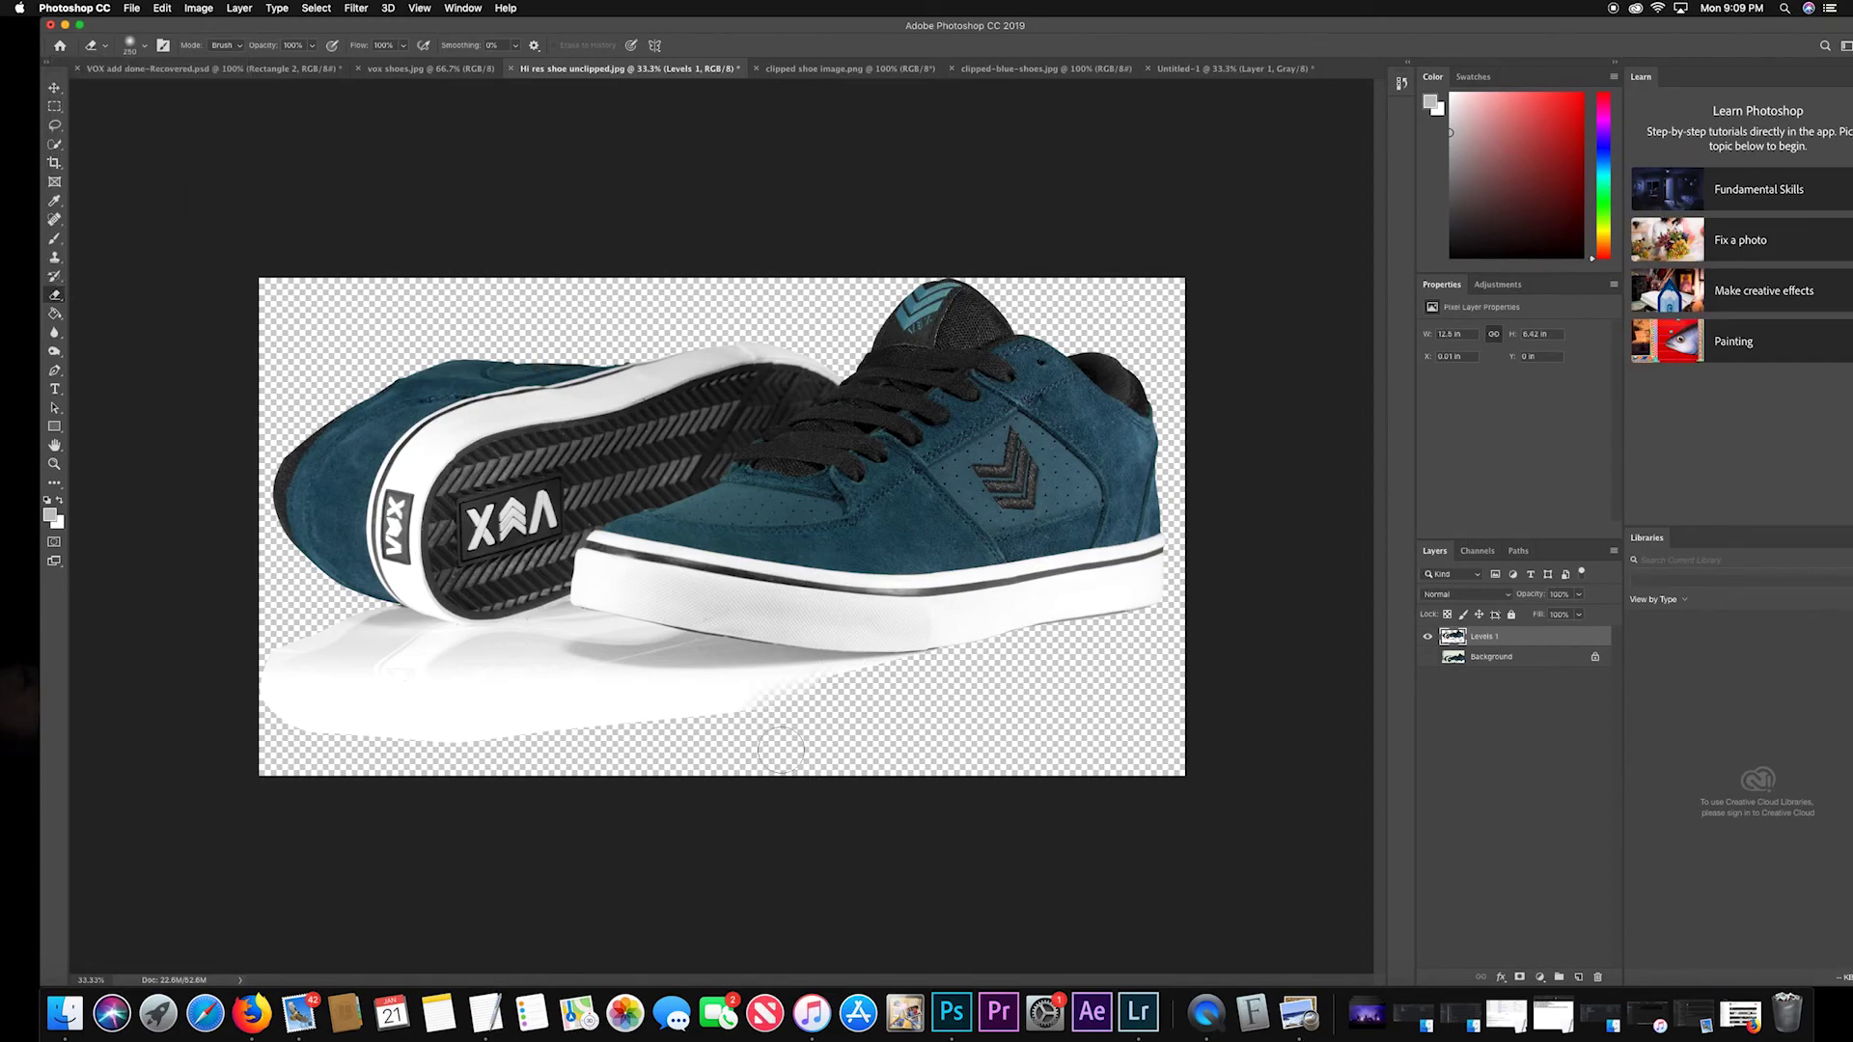
key(bracketright)
key(bracketright)
key(bracketright)
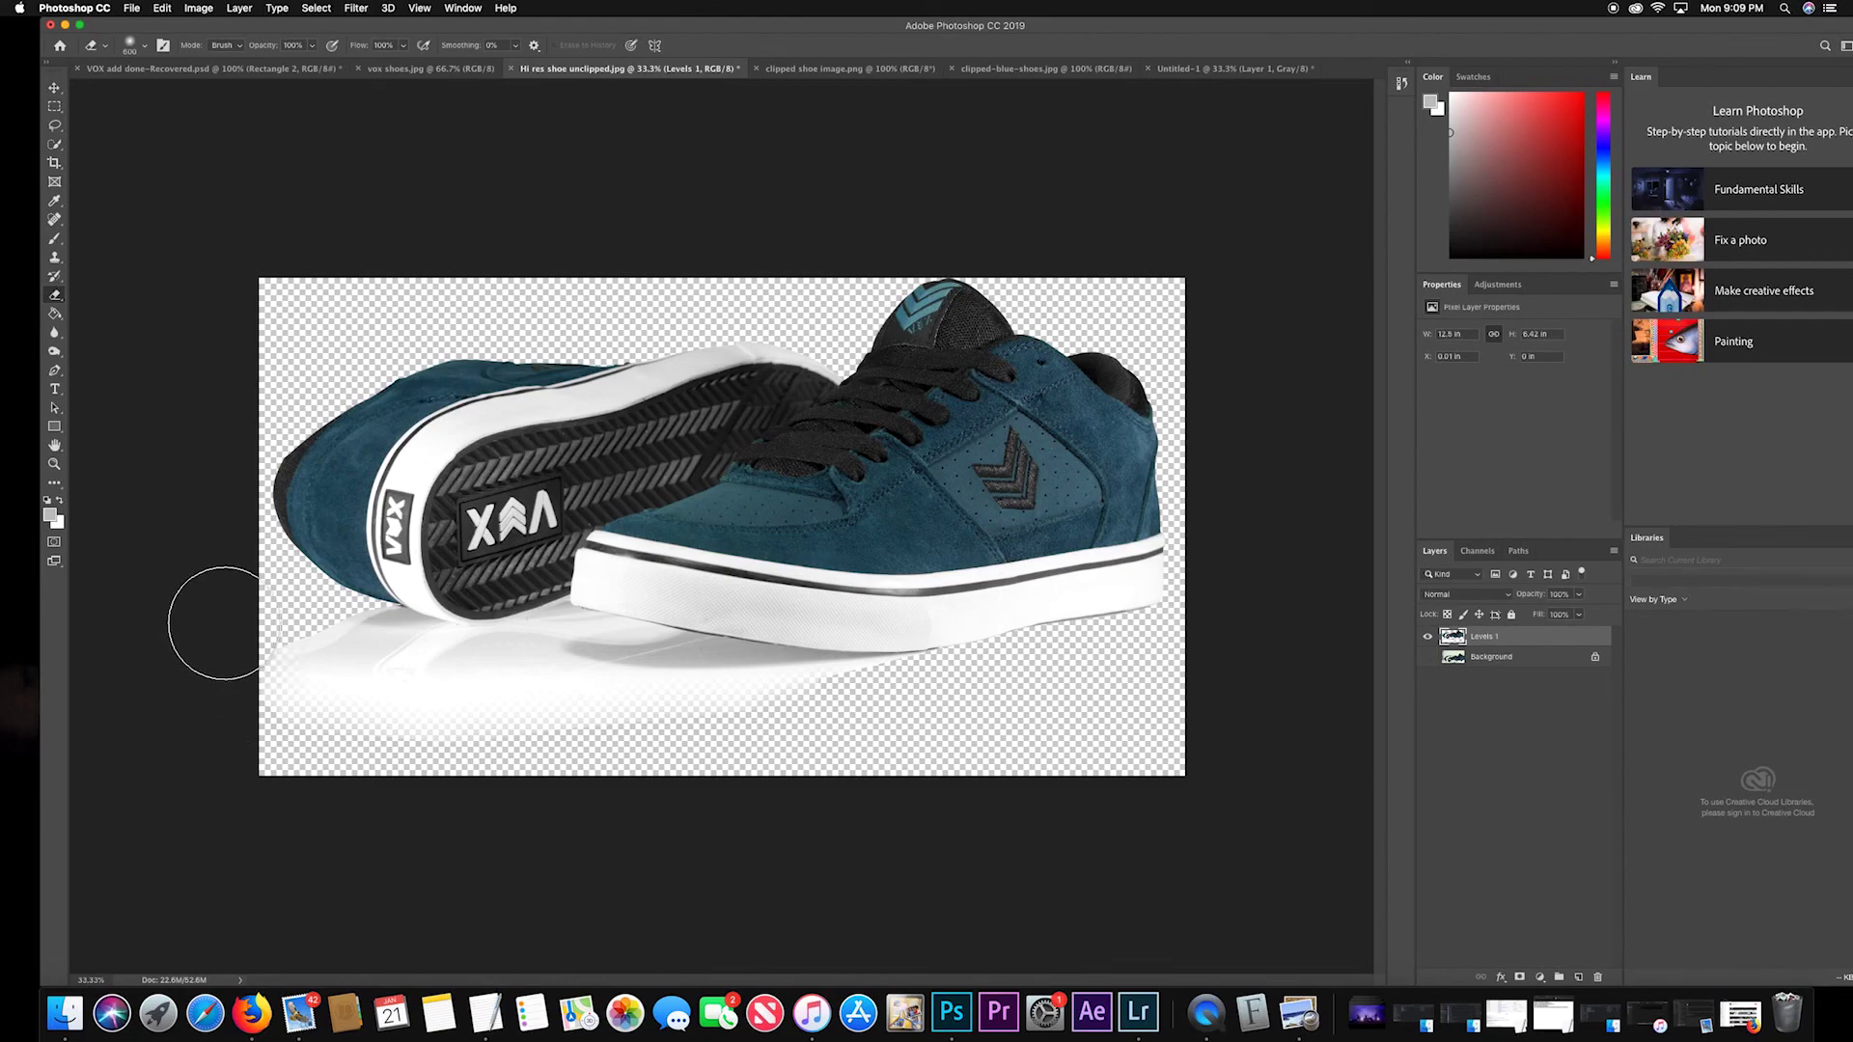
key(bracketleft)
key(bracketleft)
key(bracketleft)
click(1578, 976)
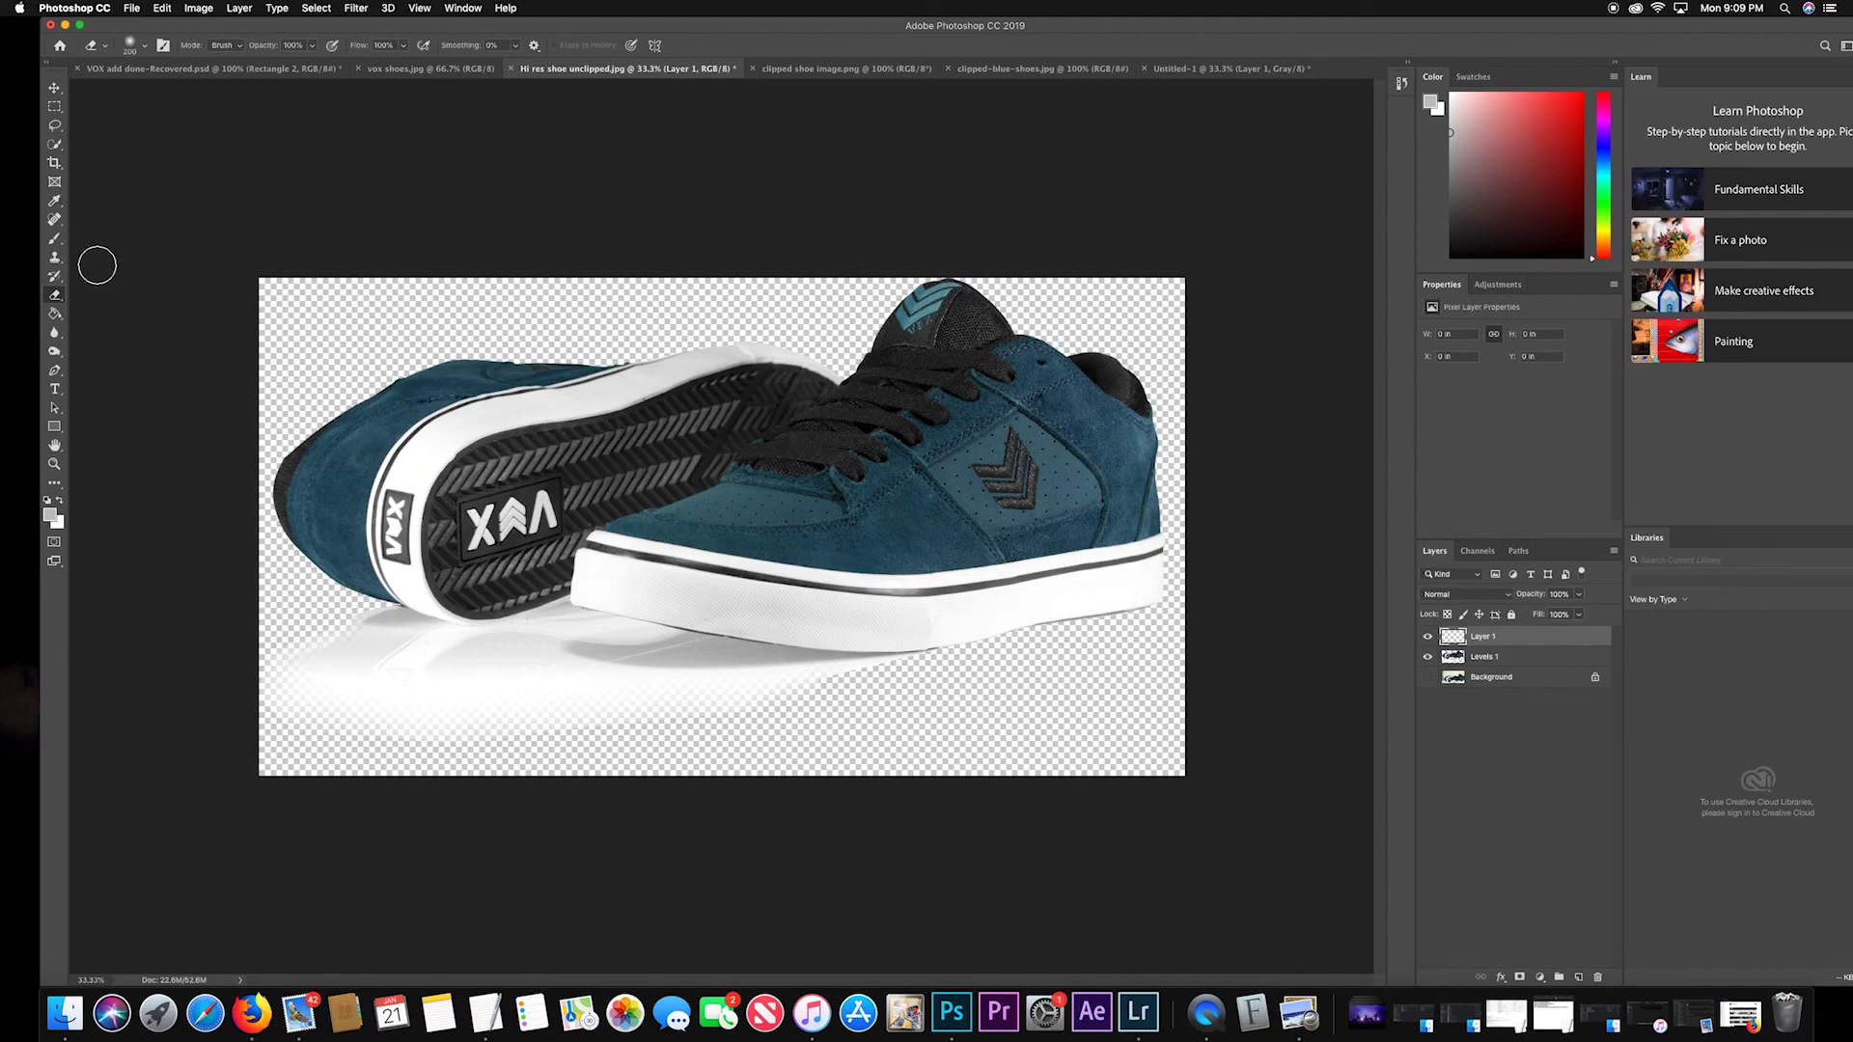
Move Layer 1 below Levels 1 and fill it white with the Paint Bucket.
click(55, 314)
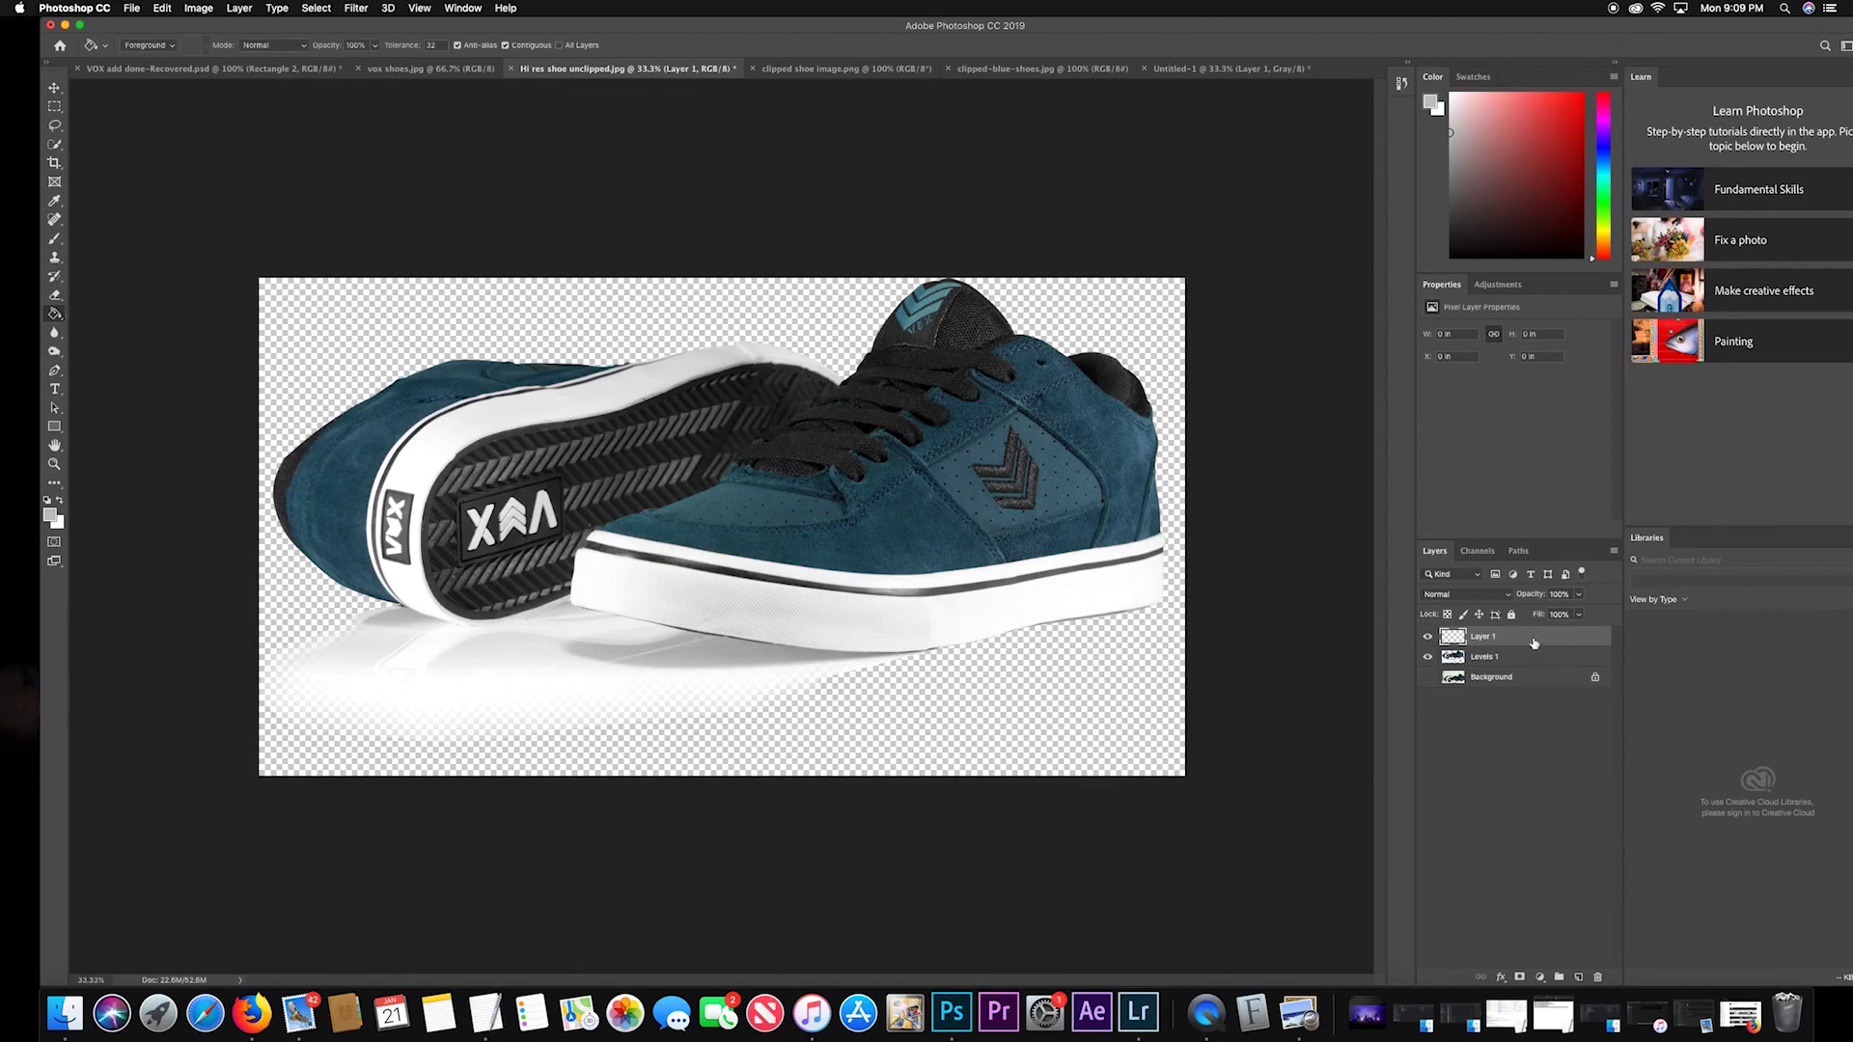
drag(1534, 644, 1535, 669)
click(1082, 724)
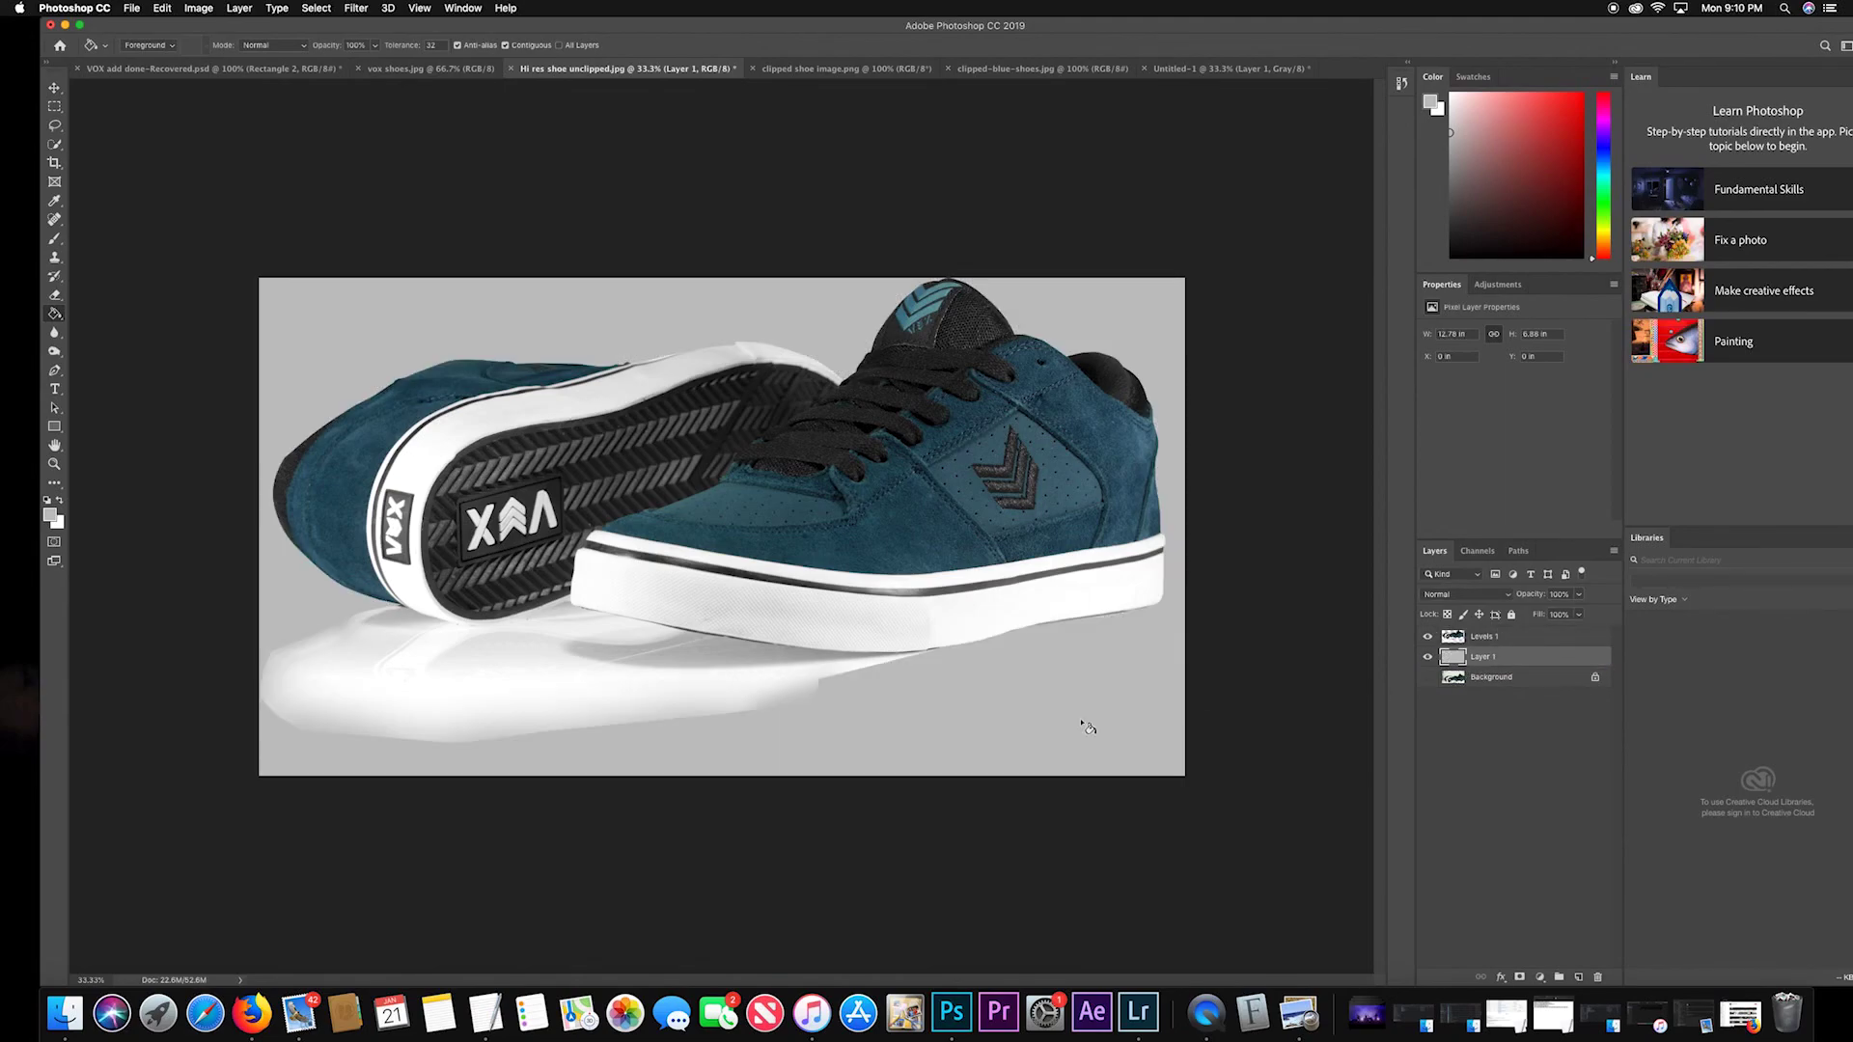
key(super+z)
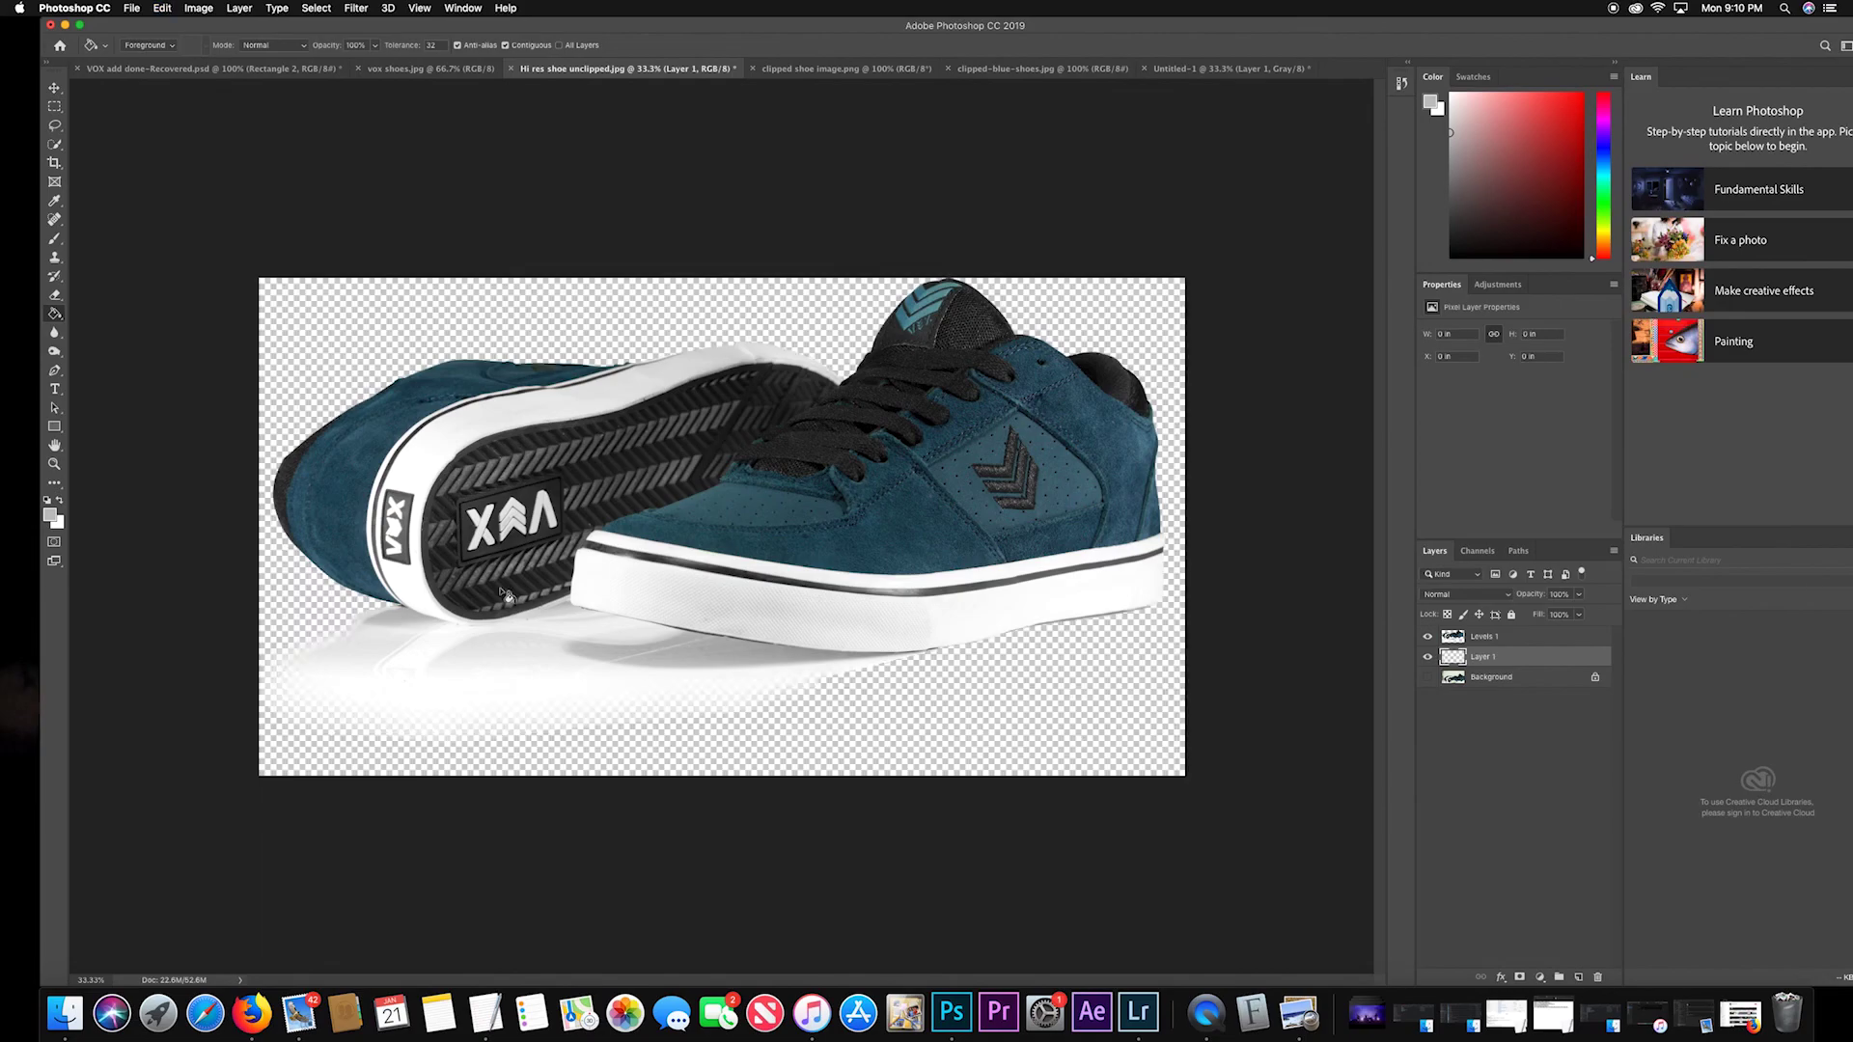
key(x)
click(1083, 732)
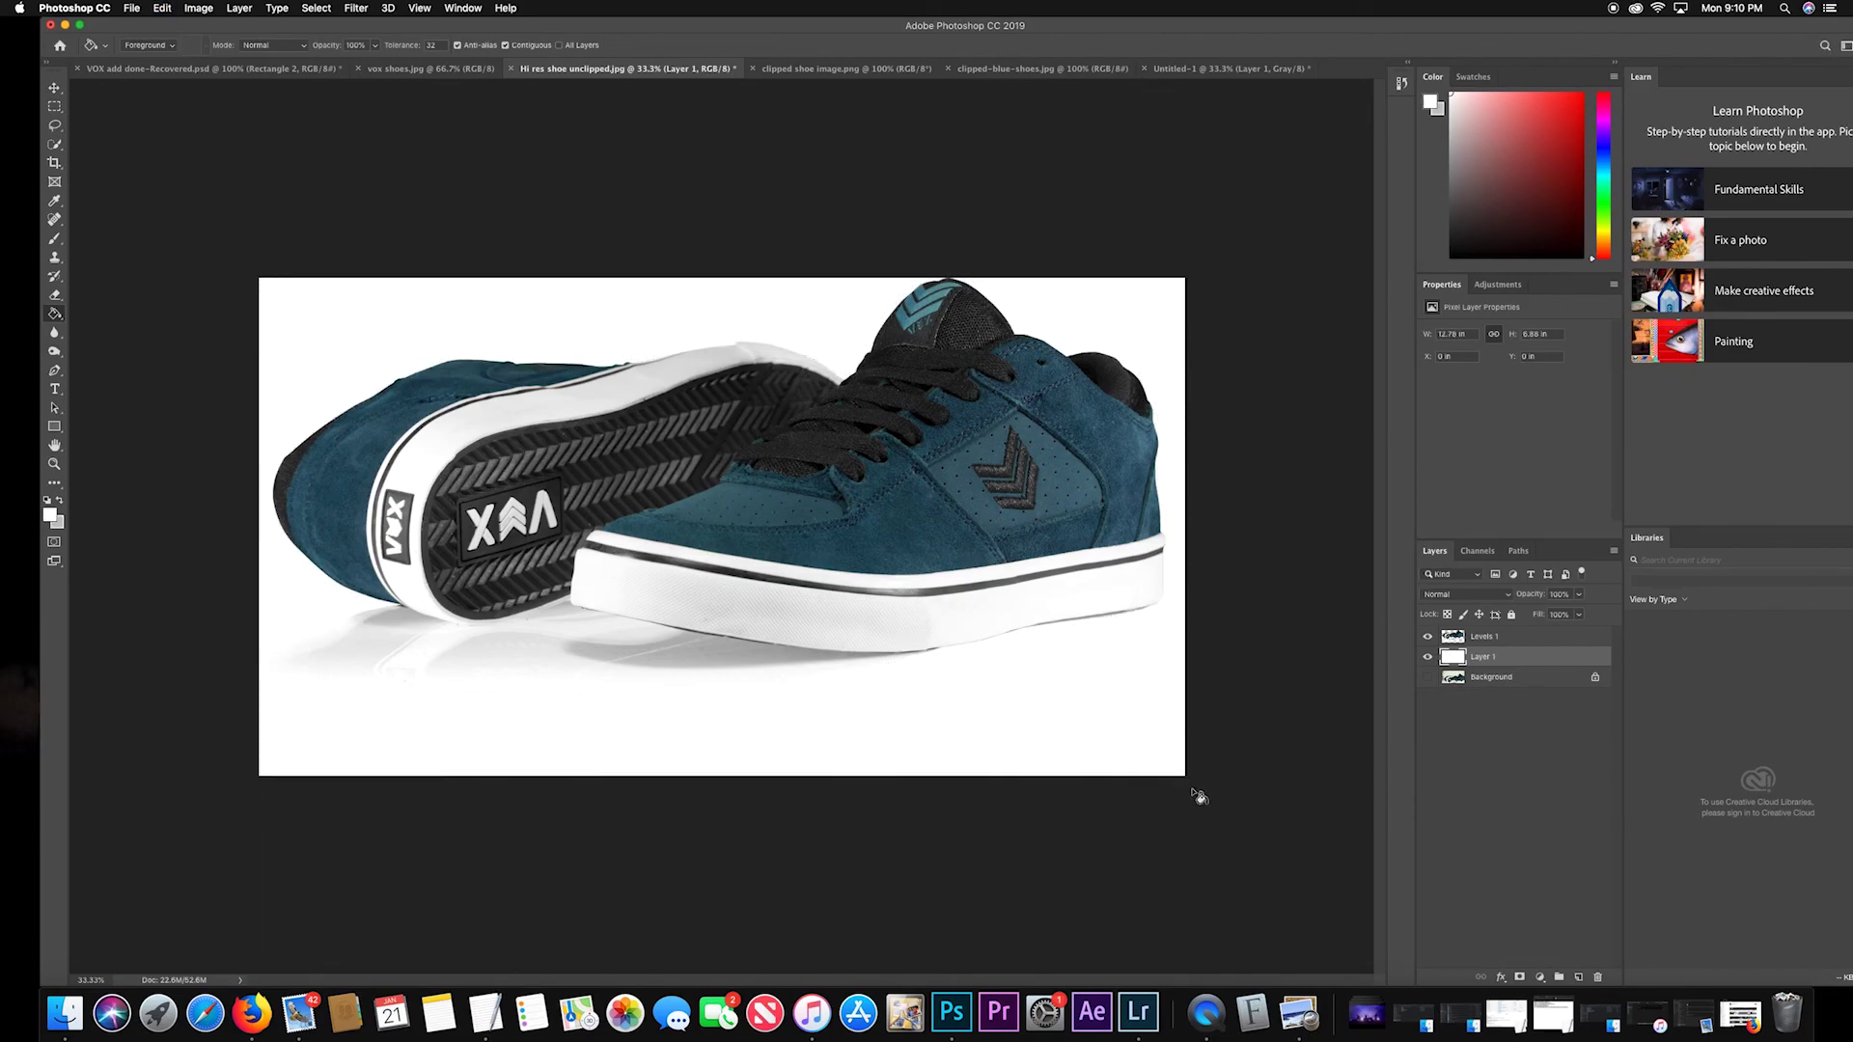